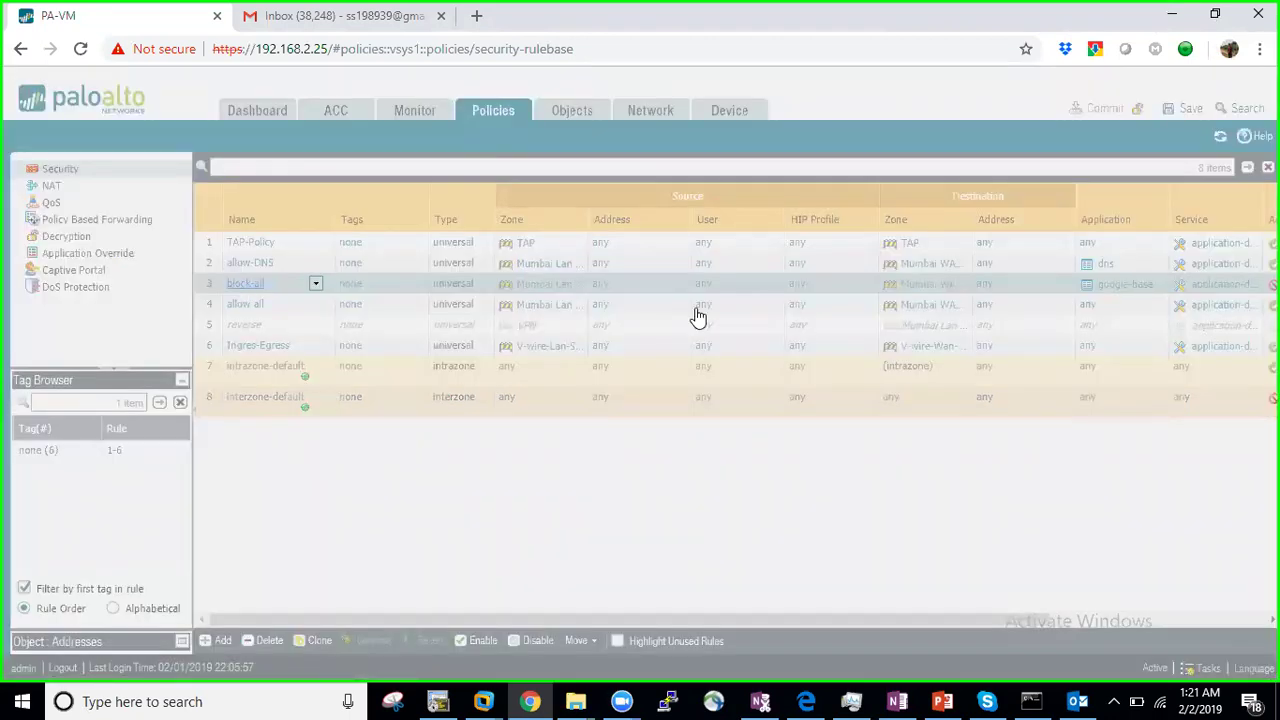
# Review the available action settings of the block-all security rule, keep Deny, and leave the rule without saving.
pyautogui.click(784, 291)
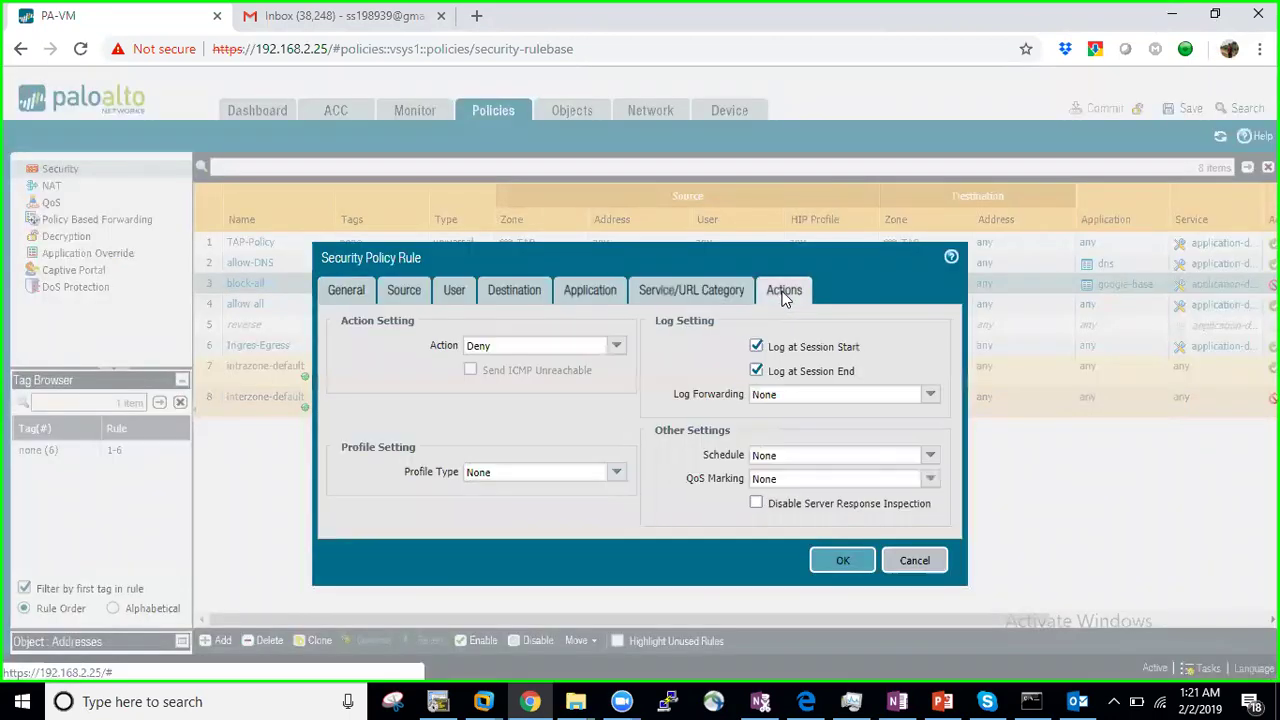
pyautogui.click(616, 346)
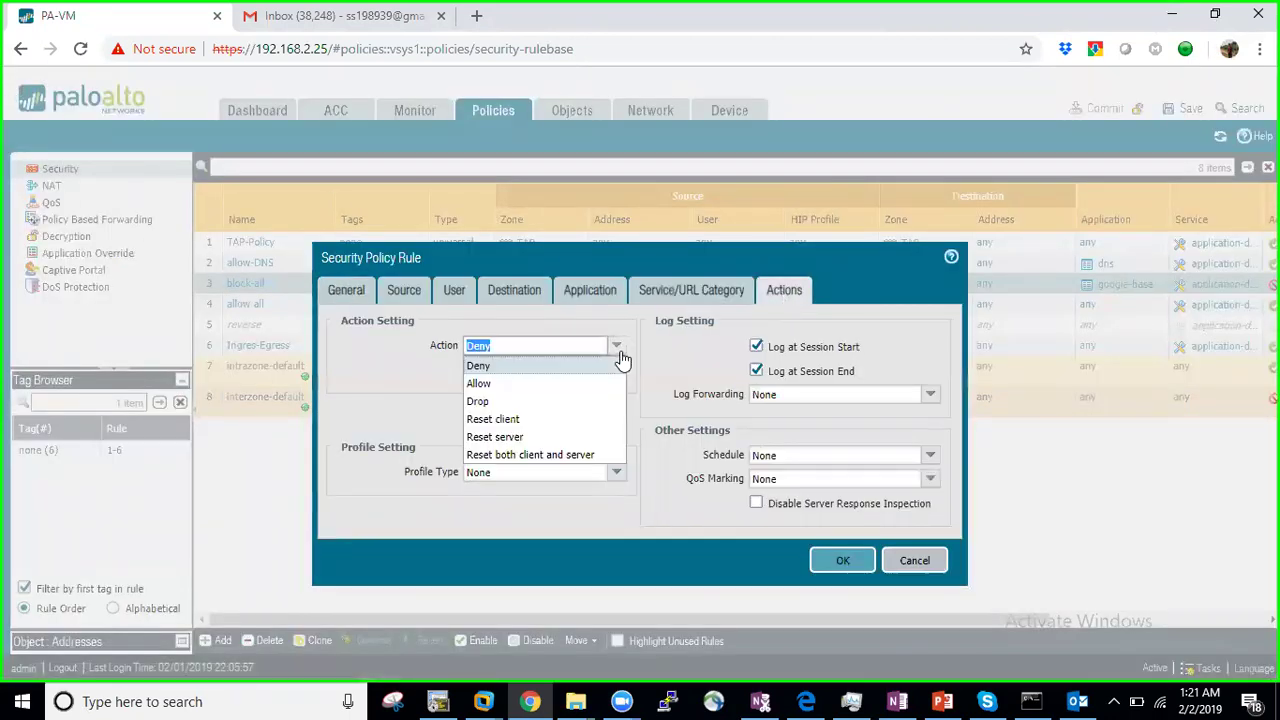
pyautogui.click(503, 372)
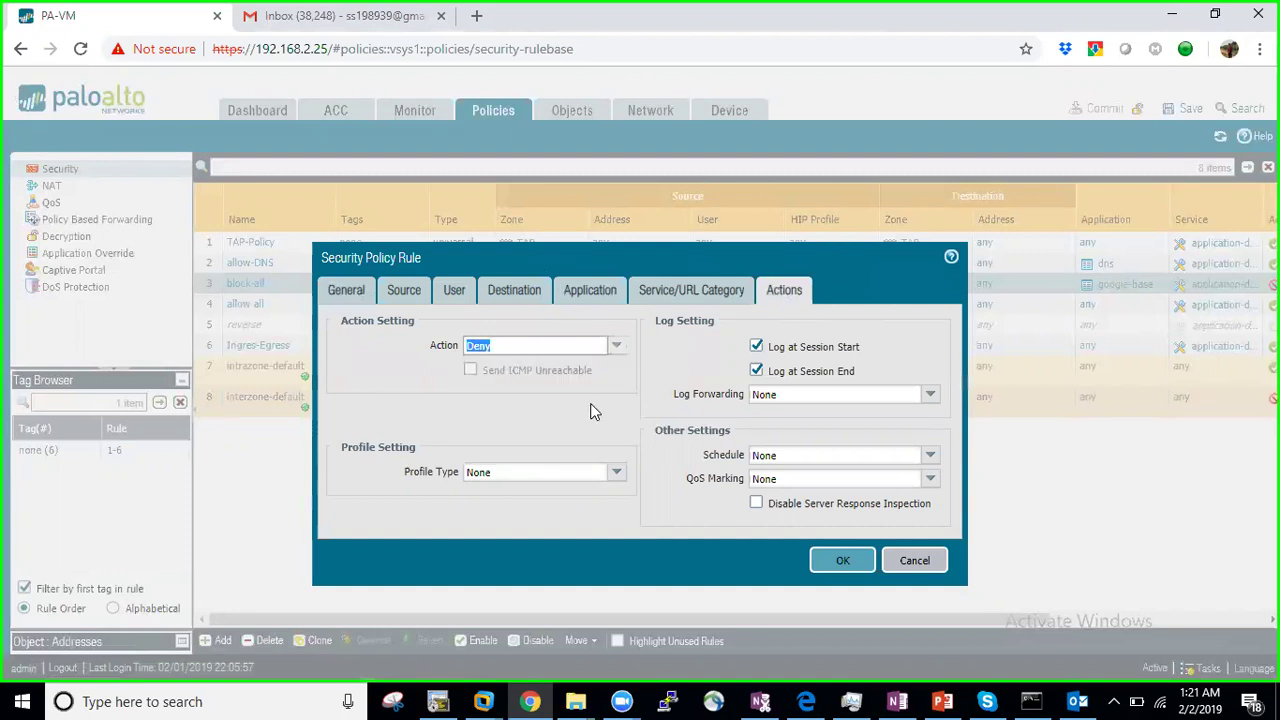
pyautogui.click(906, 562)
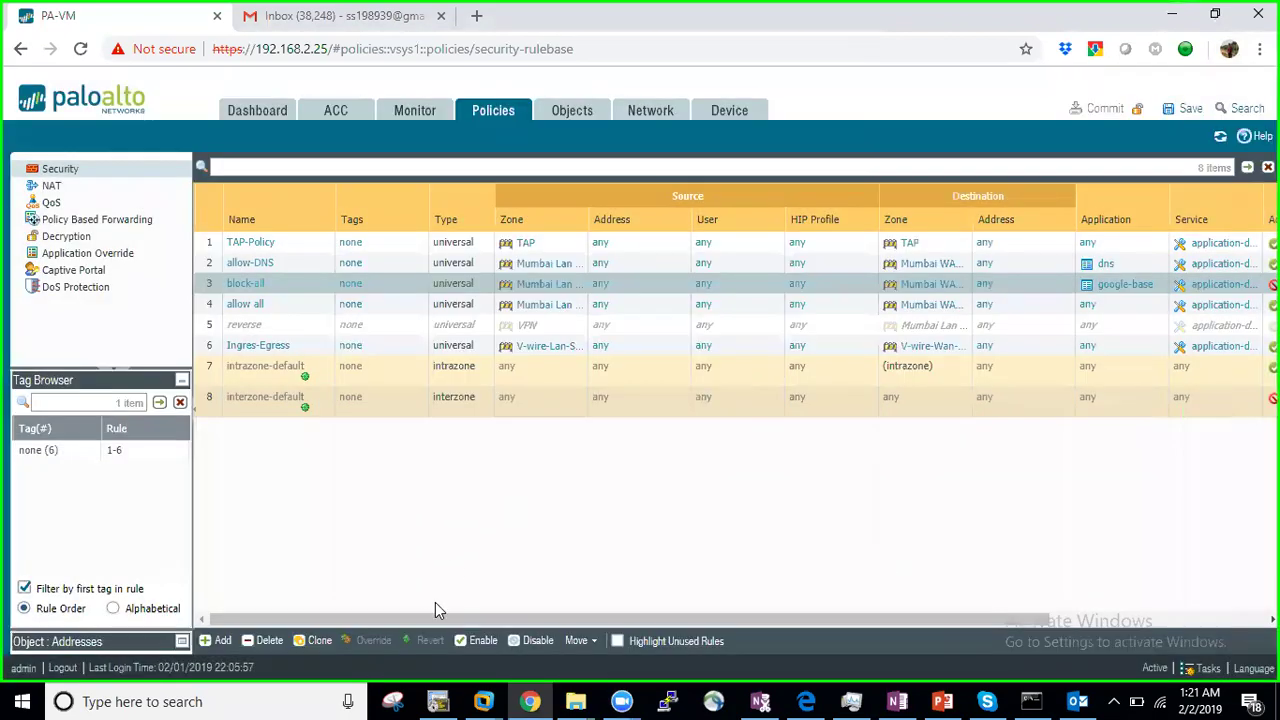
# Disable the TAP-Policy security rule.
pyautogui.click(210, 246)
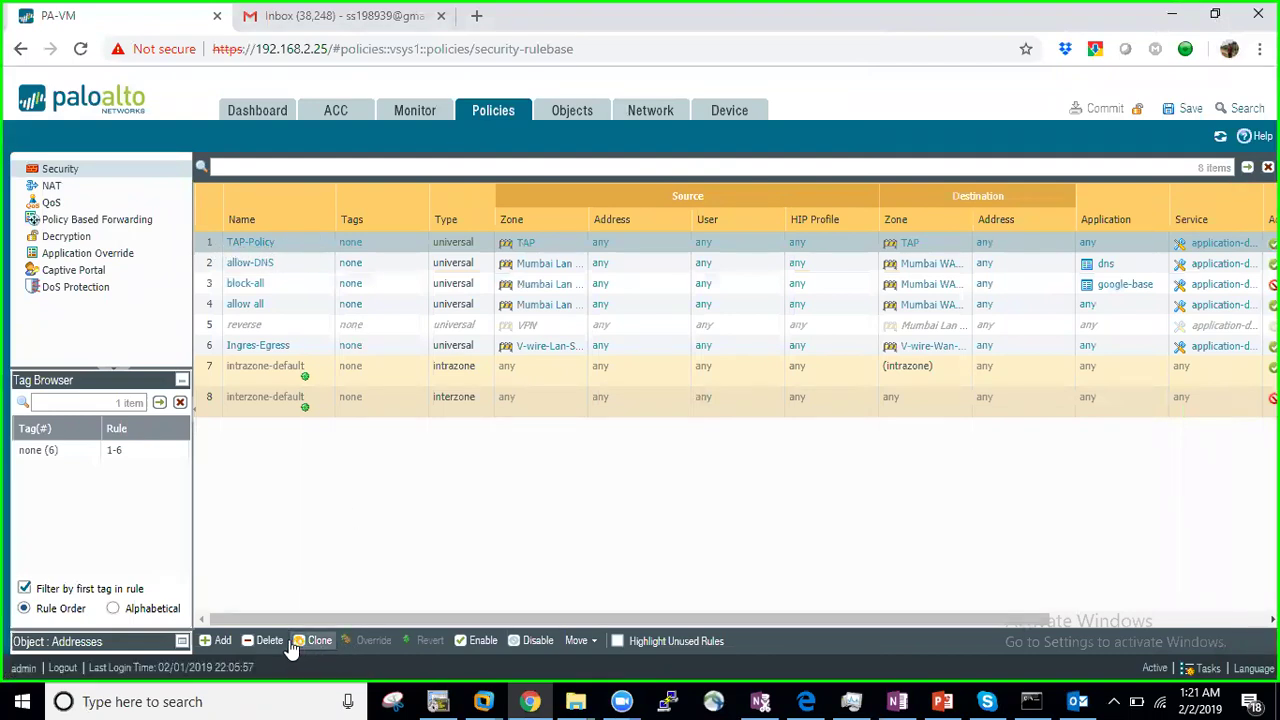
pyautogui.click(537, 641)
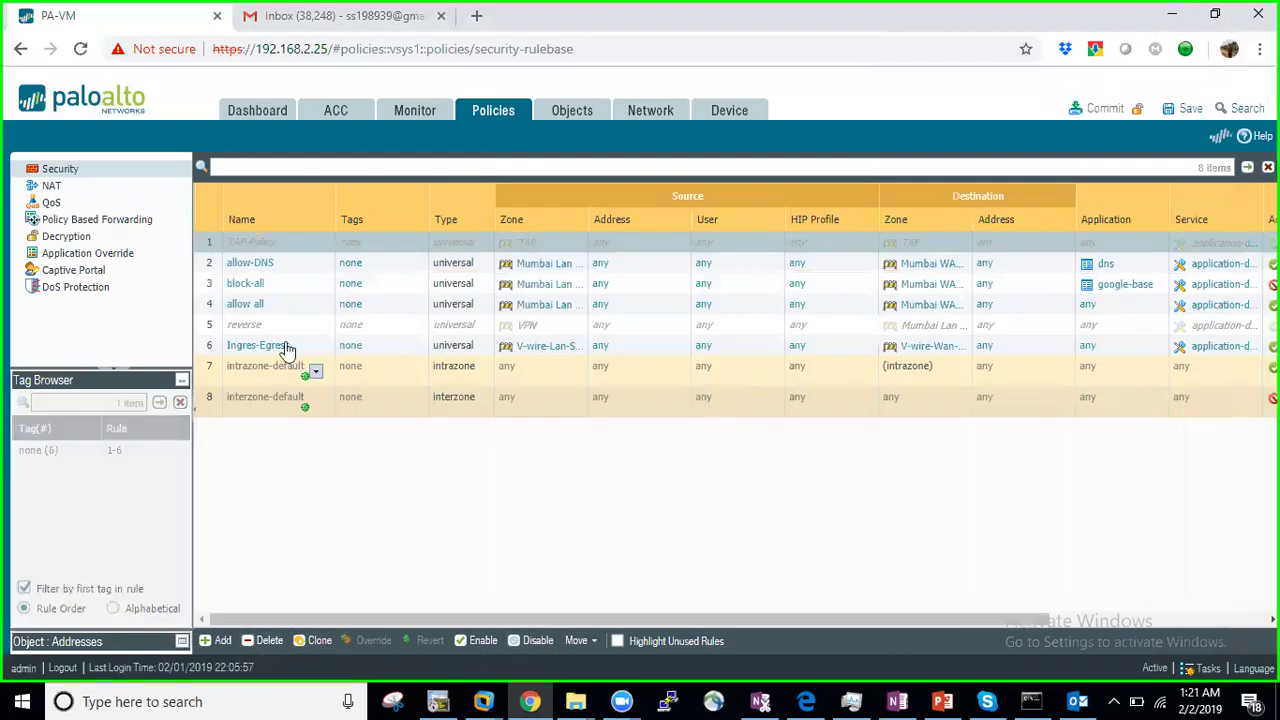
# Review the application and action columns of the allow-DNS and block-all security rules.
pyautogui.click(212, 262)
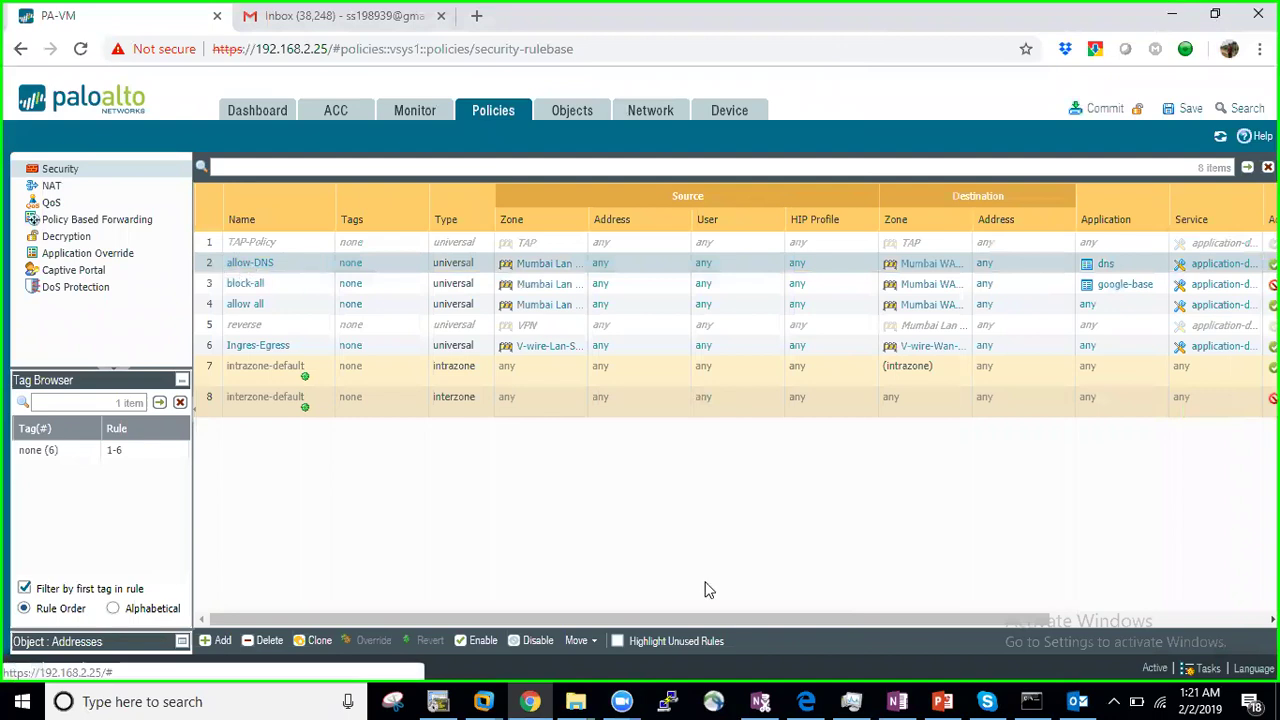
pyautogui.moveTo(690, 621); pyautogui.dragTo(930, 645)
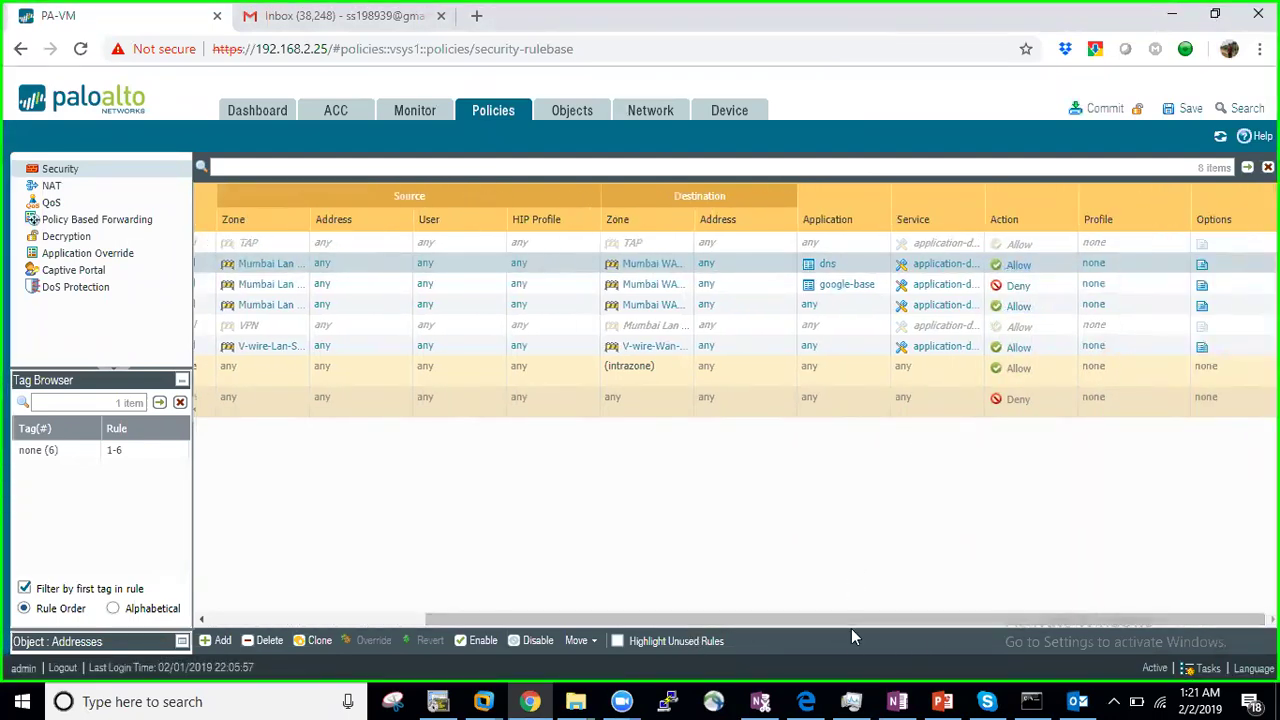
pyautogui.moveTo(849, 617); pyautogui.dragTo(514, 594)
pyautogui.click(272, 289)
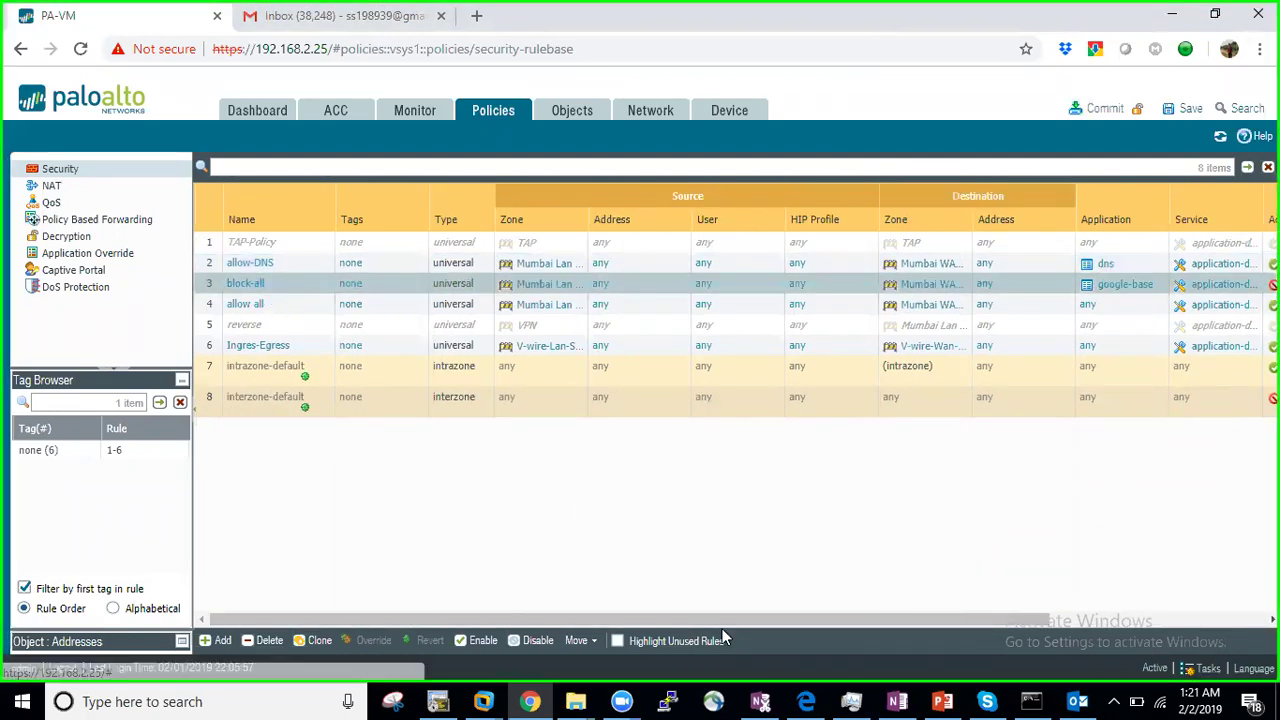
pyautogui.hscroll(3, 820, 470)
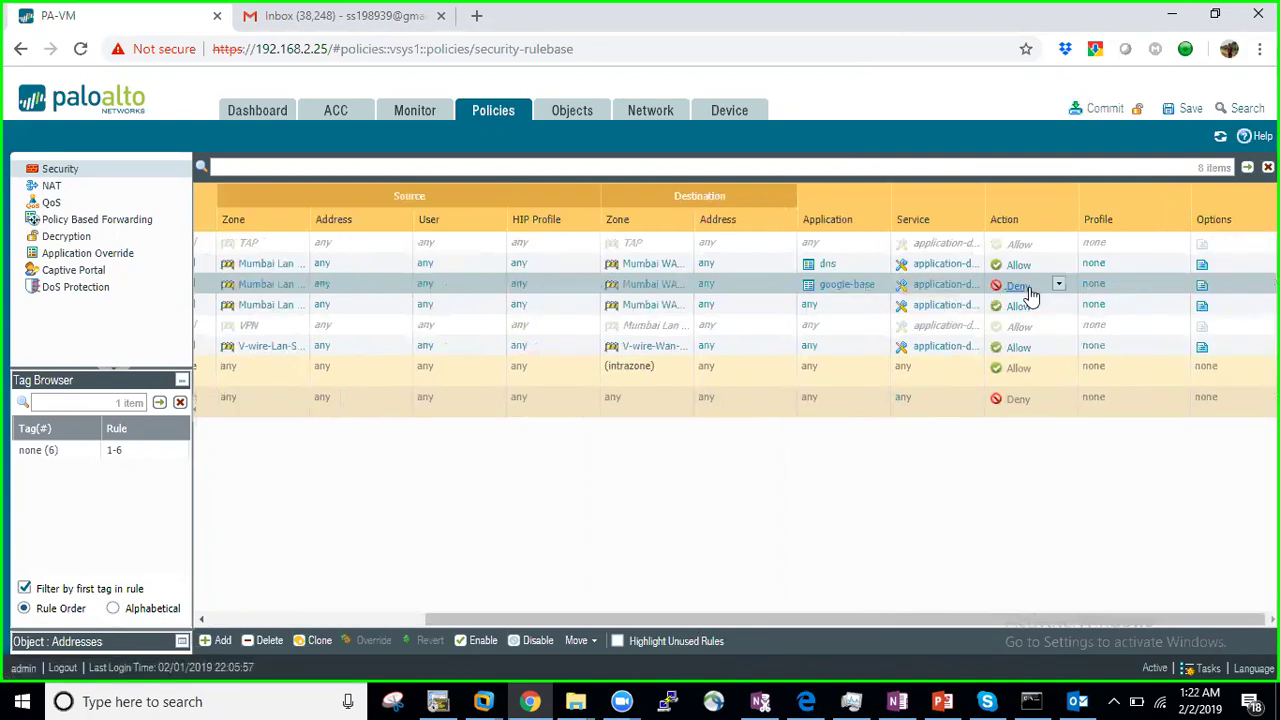
pyautogui.moveTo(484, 615); pyautogui.dragTo(222, 598)
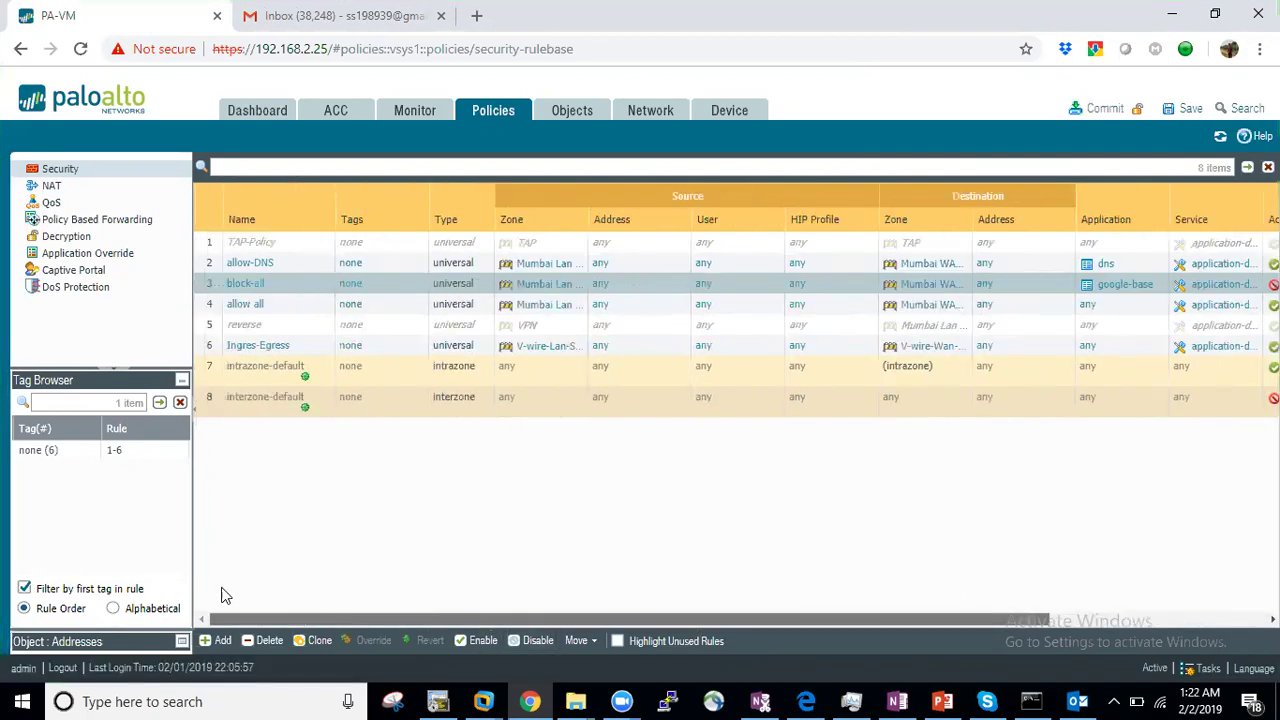
# Rename the "allow all" security rule as "Internet User-Allow-Rest" and check its action in the rule list.
pyautogui.click(292, 306)
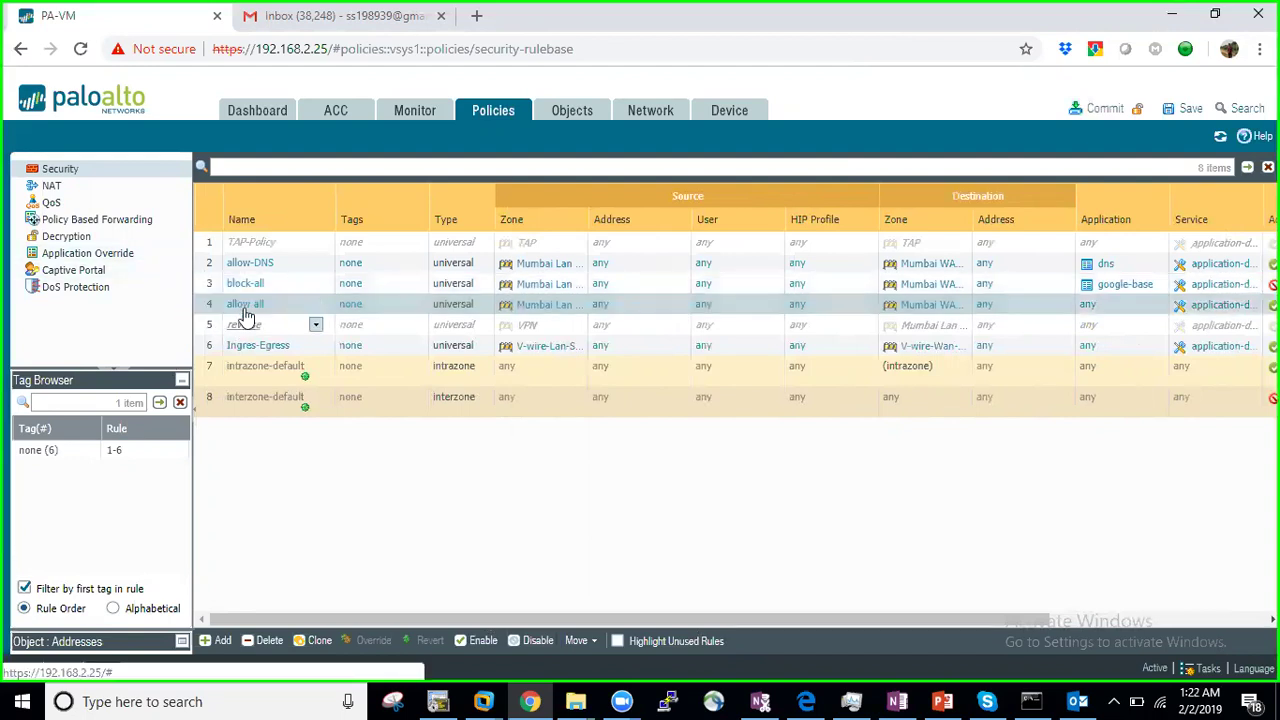
pyautogui.click(246, 304)
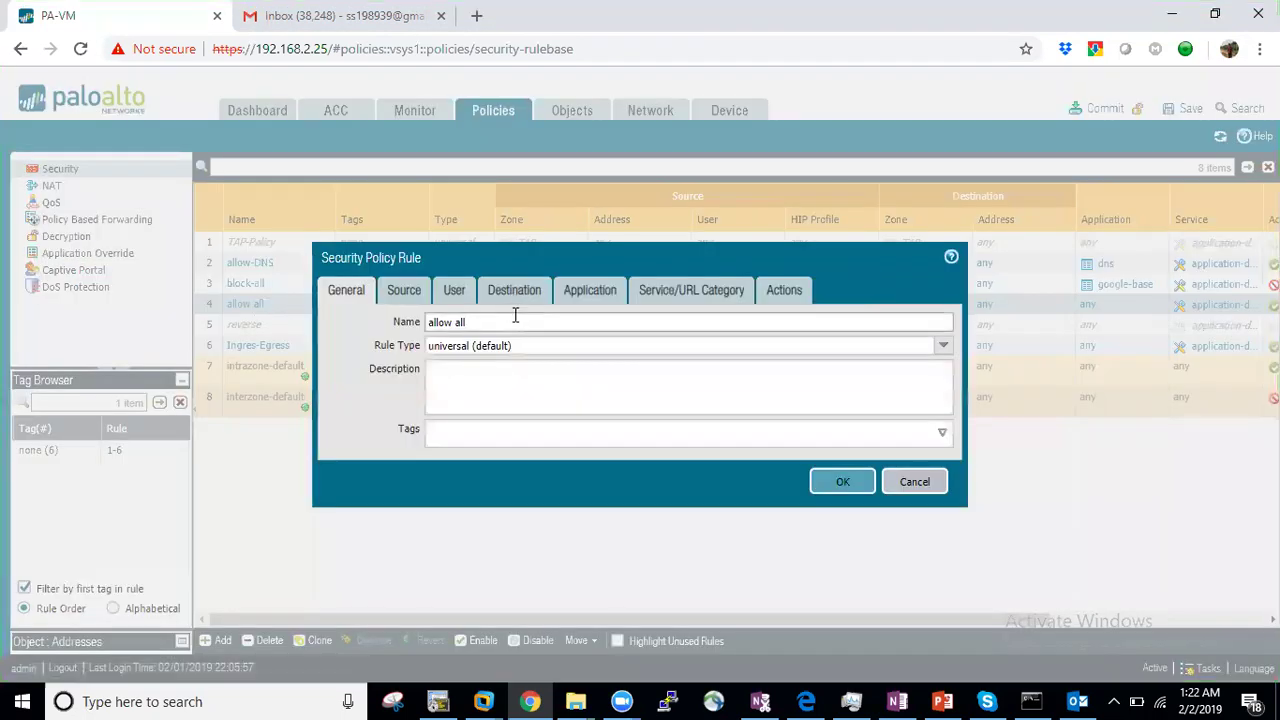
pyautogui.write('Internet User-Allow-Rest')
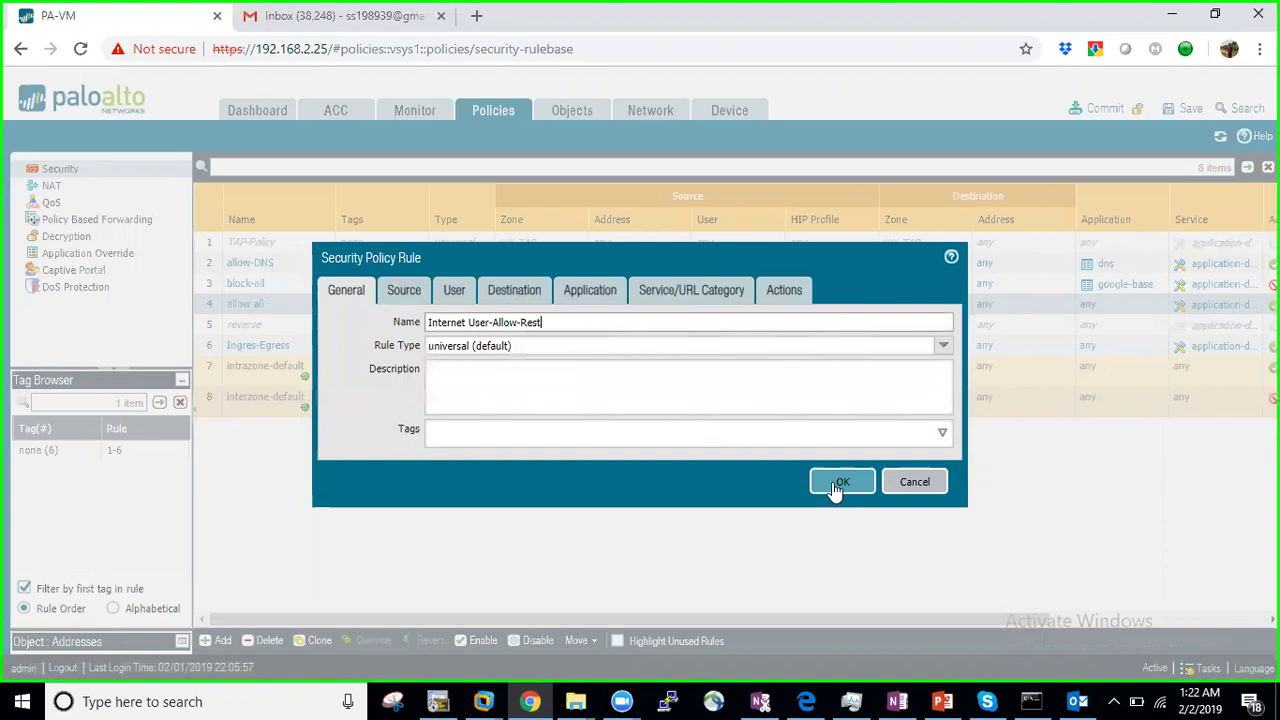
pyautogui.click(838, 484)
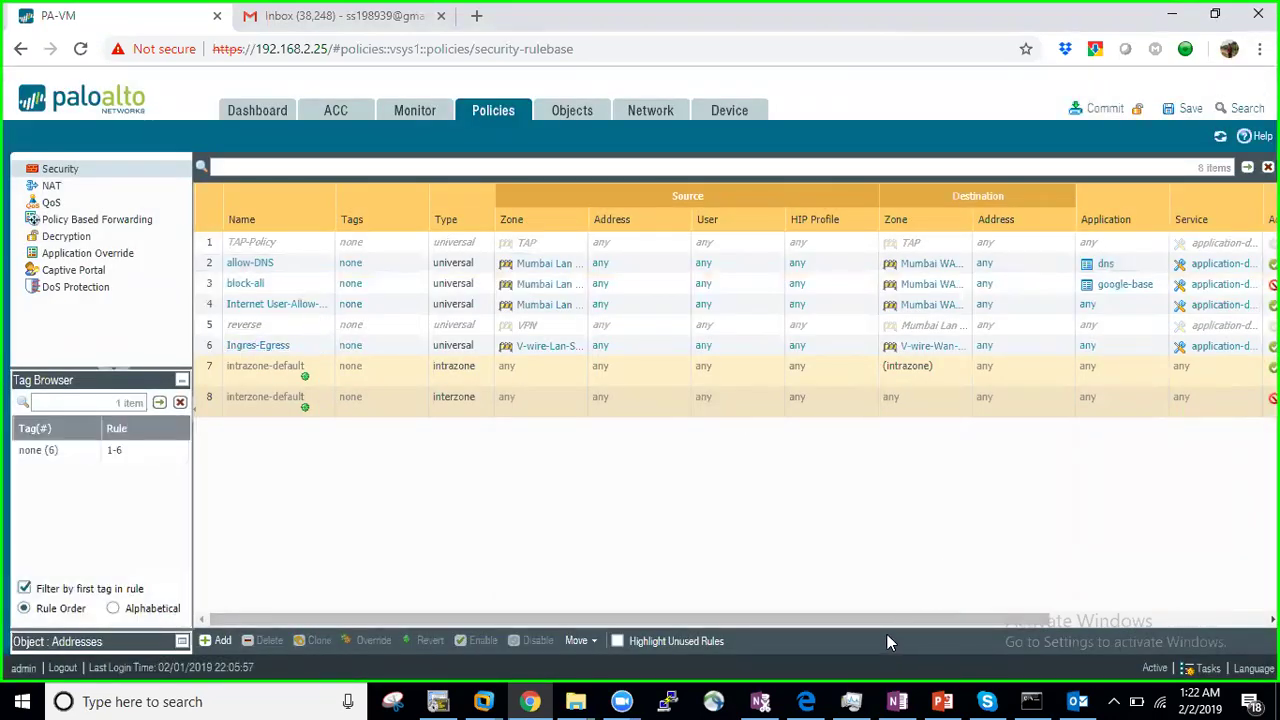
pyautogui.moveTo(965, 619); pyautogui.dragTo(1168, 619)
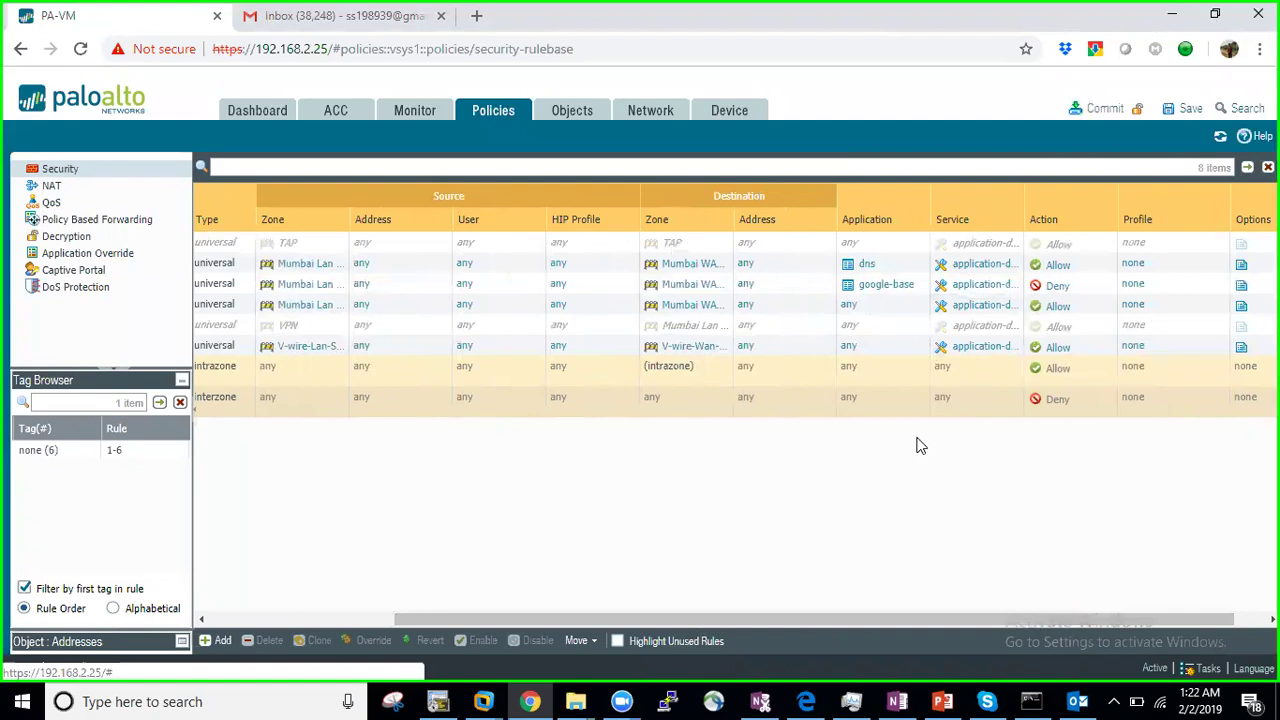
pyautogui.moveTo(934, 619); pyautogui.dragTo(650, 598)
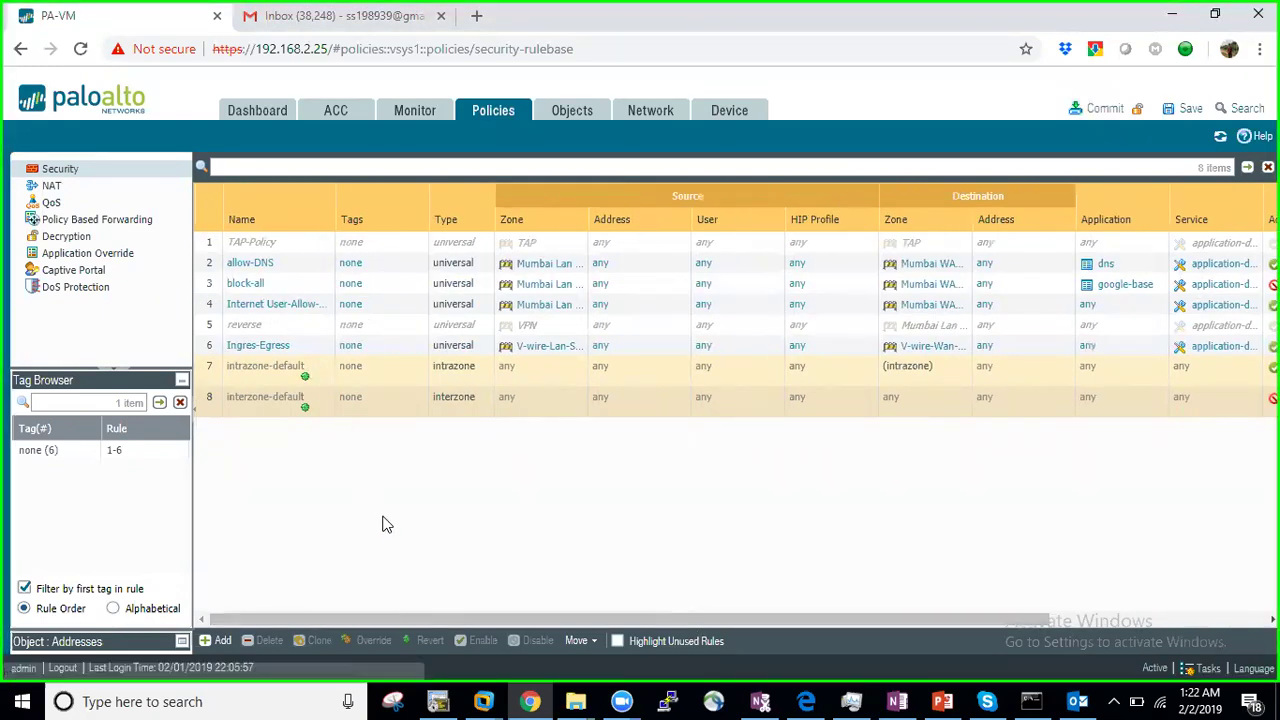
# Search the application objects for "google" and look through the matches for the Gmail applications.
pyautogui.click(561, 112)
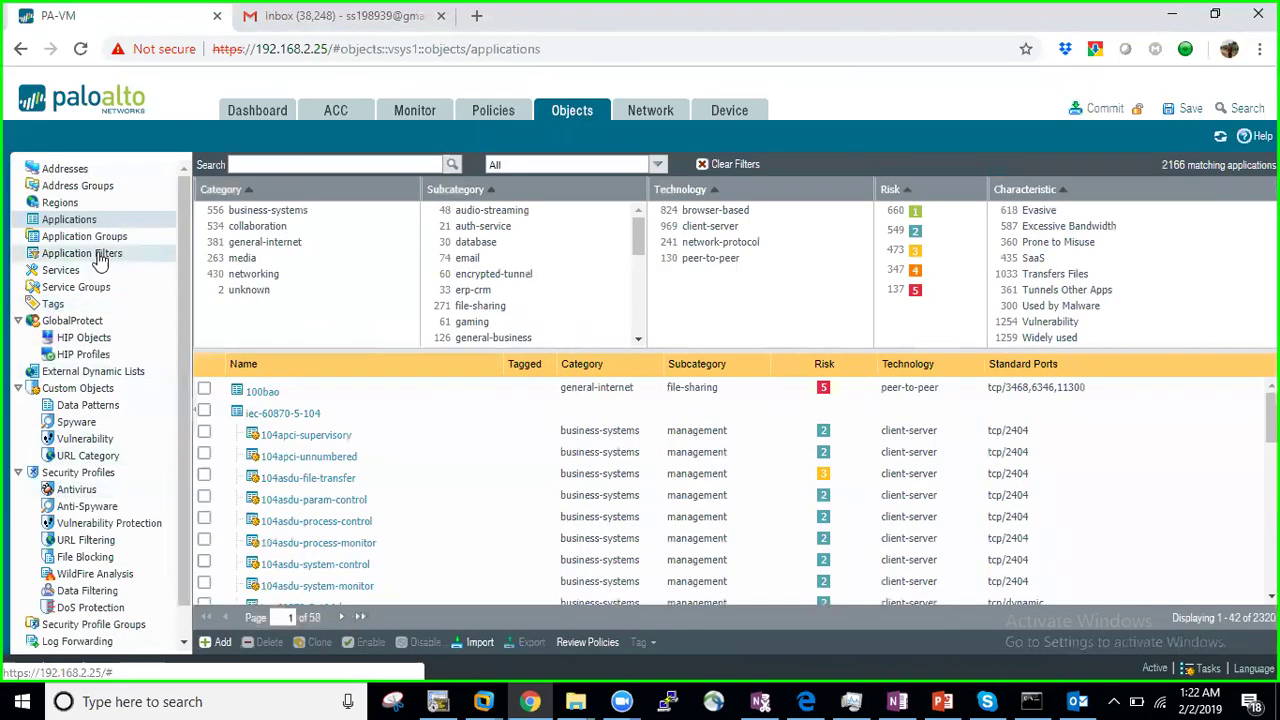
pyautogui.click(294, 162)
pyautogui.write('google')
pyautogui.press('Return')
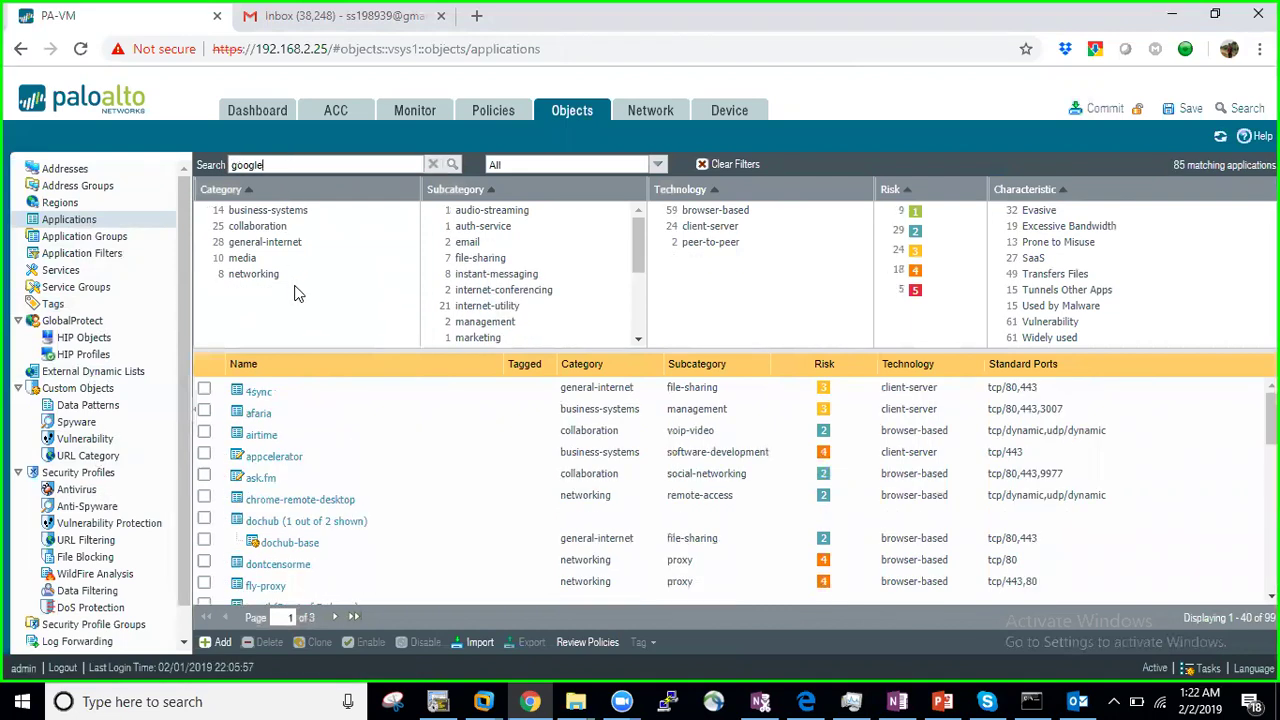
pyautogui.scroll(-2, 334, 524)
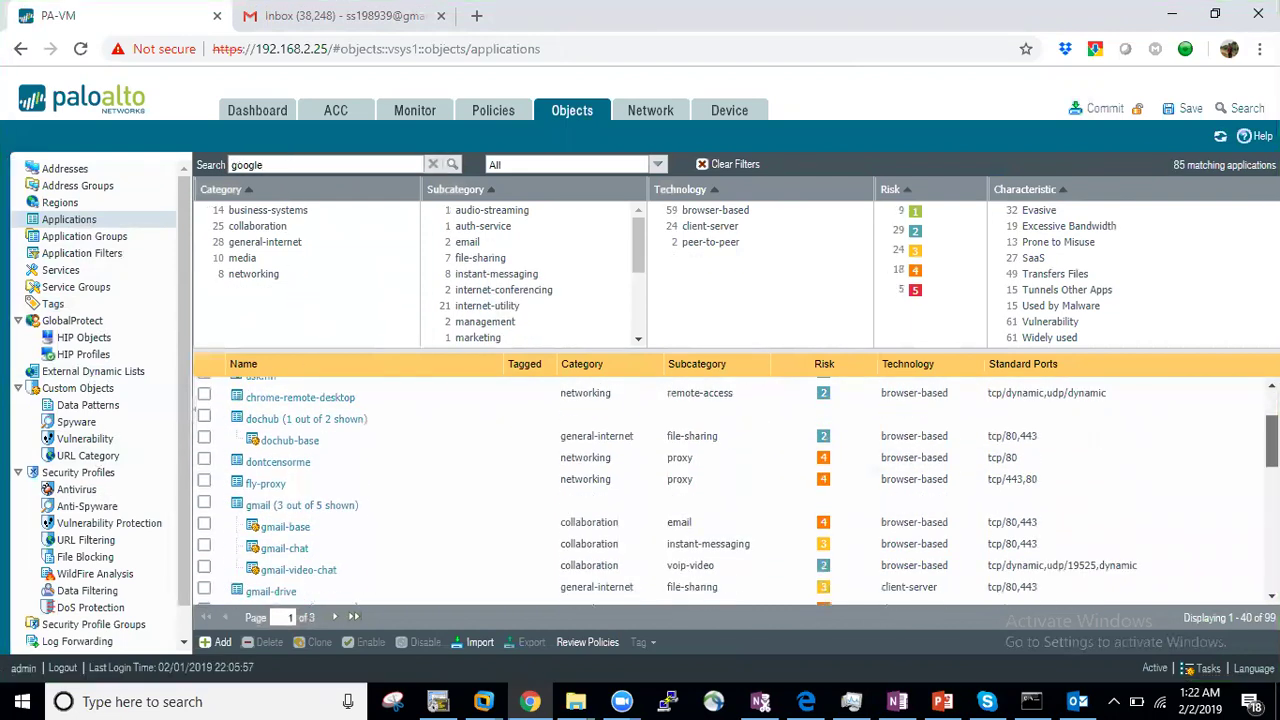
# Open the details of the gmail-base application, examine its default deny action, and close the details.
pyautogui.click(285, 527)
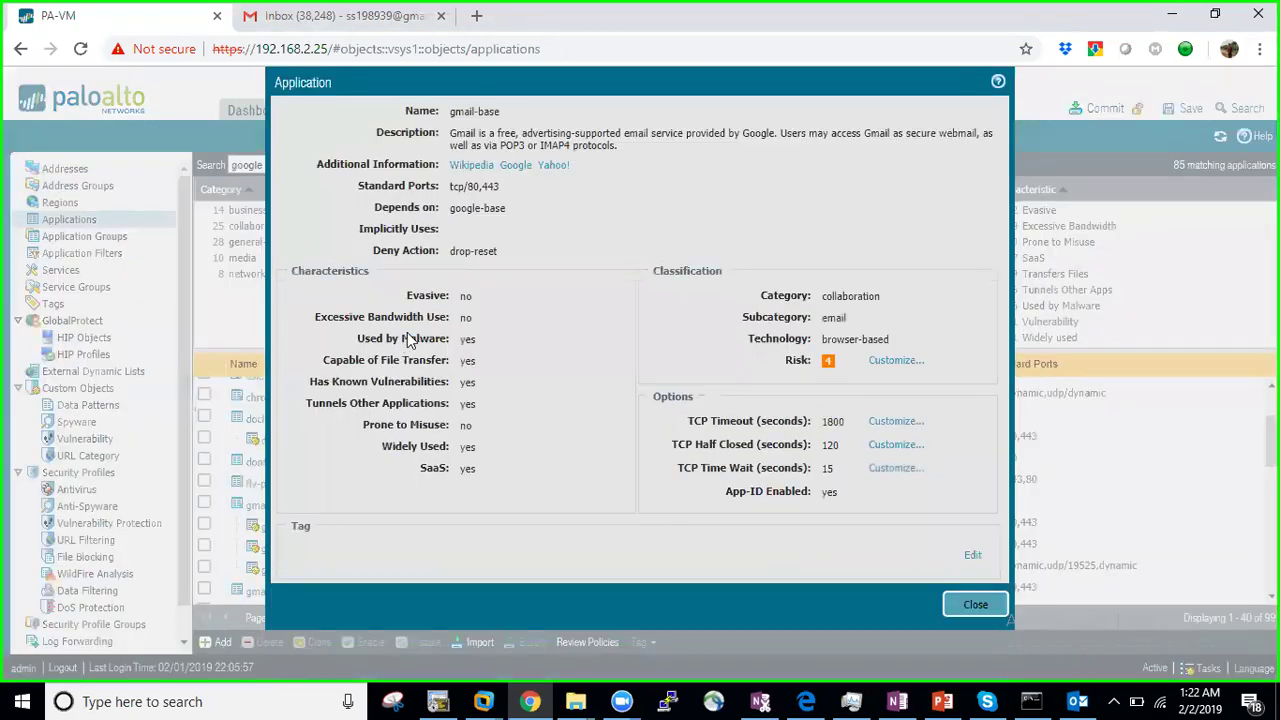
pyautogui.moveTo(370, 254); pyautogui.dragTo(440, 254)
pyautogui.moveTo(331, 80); pyautogui.dragTo(321, 80)
pyautogui.click(440, 252)
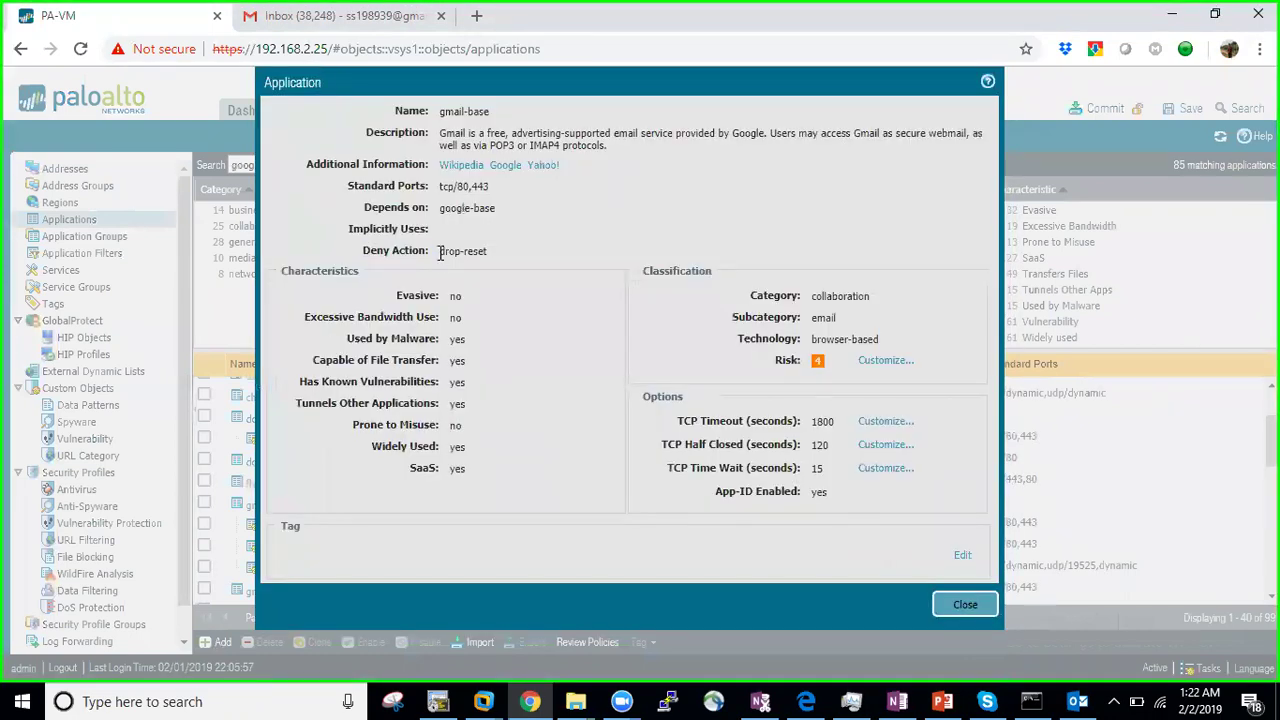
pyautogui.moveTo(440, 251); pyautogui.dragTo(500, 255)
pyautogui.moveTo(494, 251); pyautogui.dragTo(440, 251)
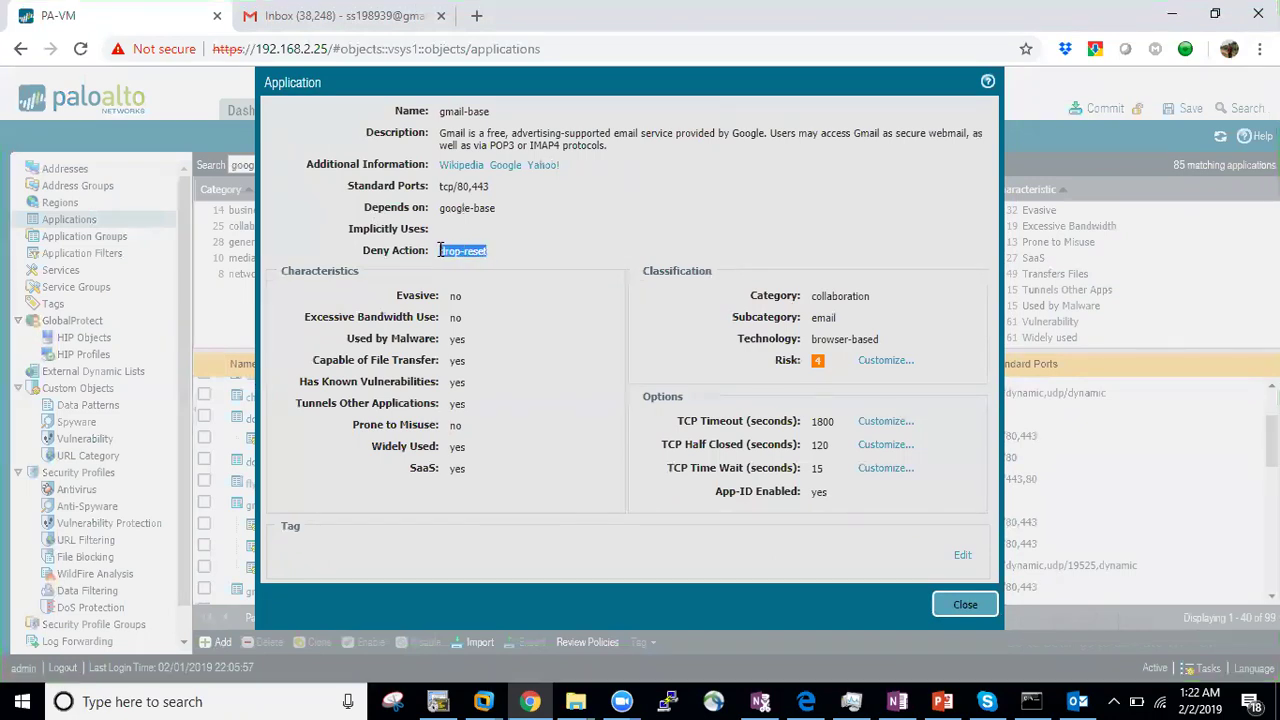
pyautogui.press('Escape')
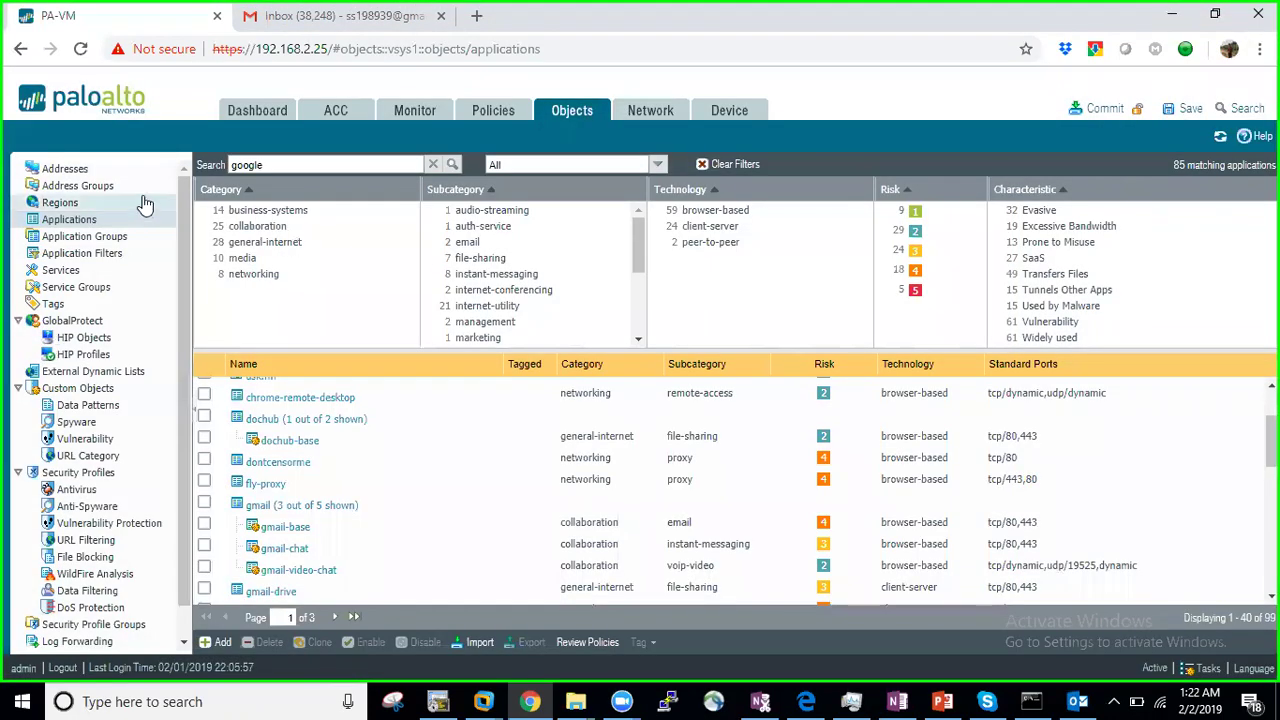
# Return to the security policies and commit the rule changes to the running configuration.
pyautogui.click(482, 120)
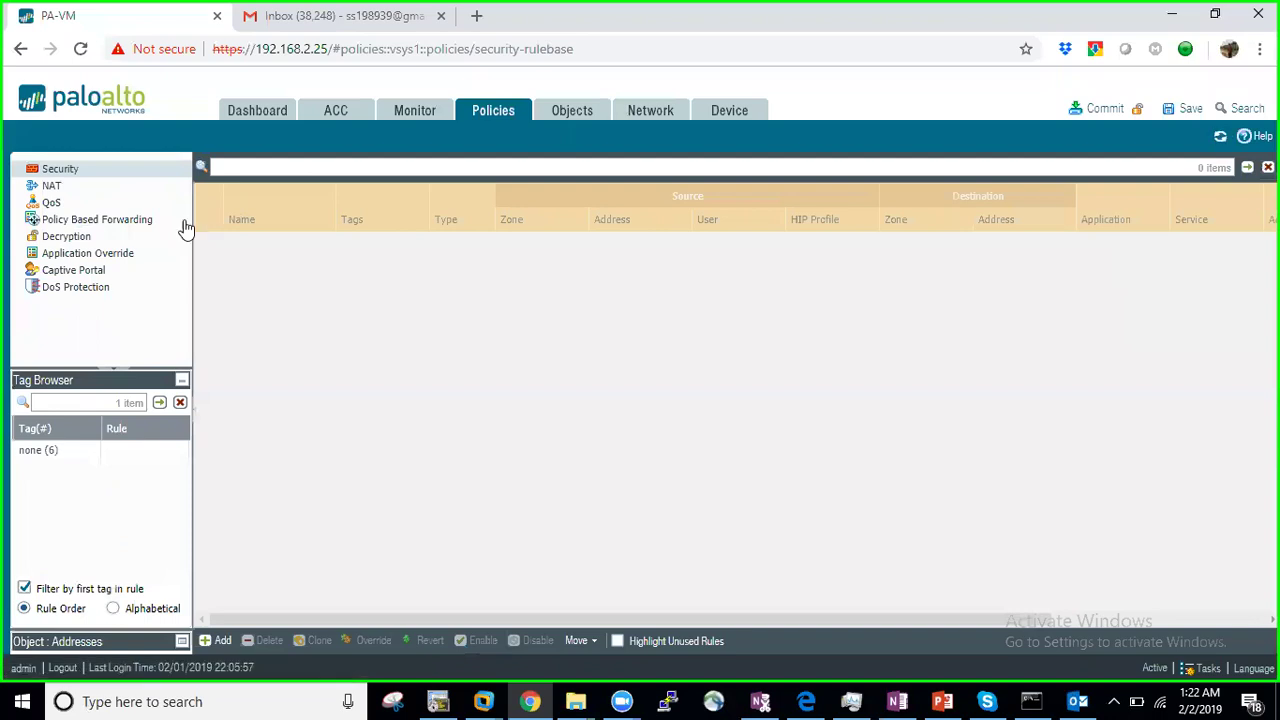
pyautogui.click(1110, 110)
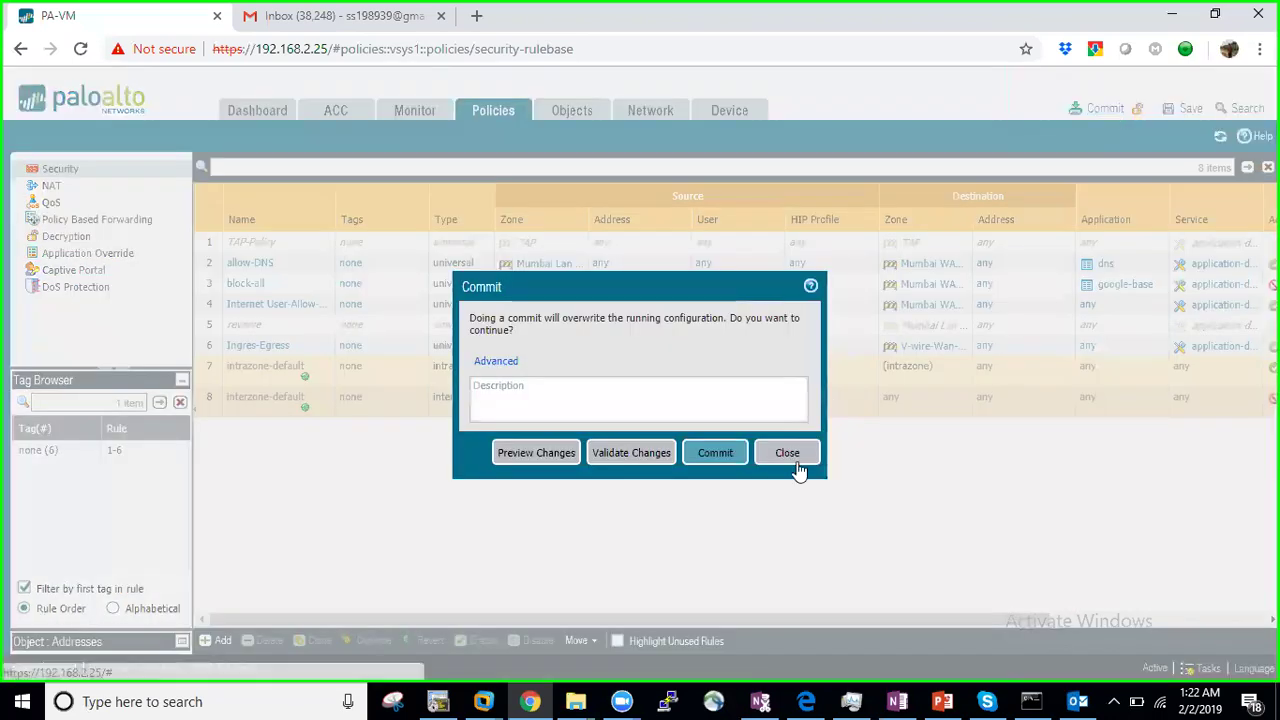
pyautogui.click(718, 452)
pyautogui.click(826, 517)
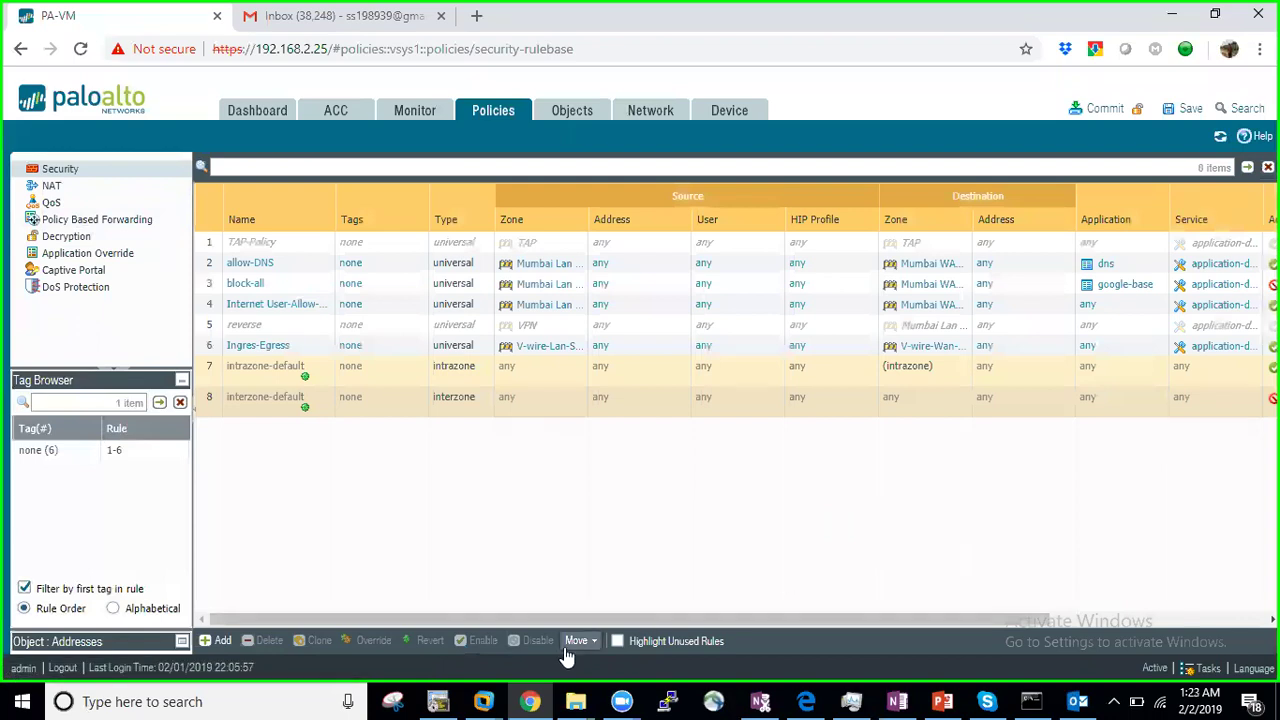
# Switch to Wireshark in the WIN-7 virtual machine to view the captured packets.
pyautogui.click(483, 701)
pyautogui.click(680, 610)
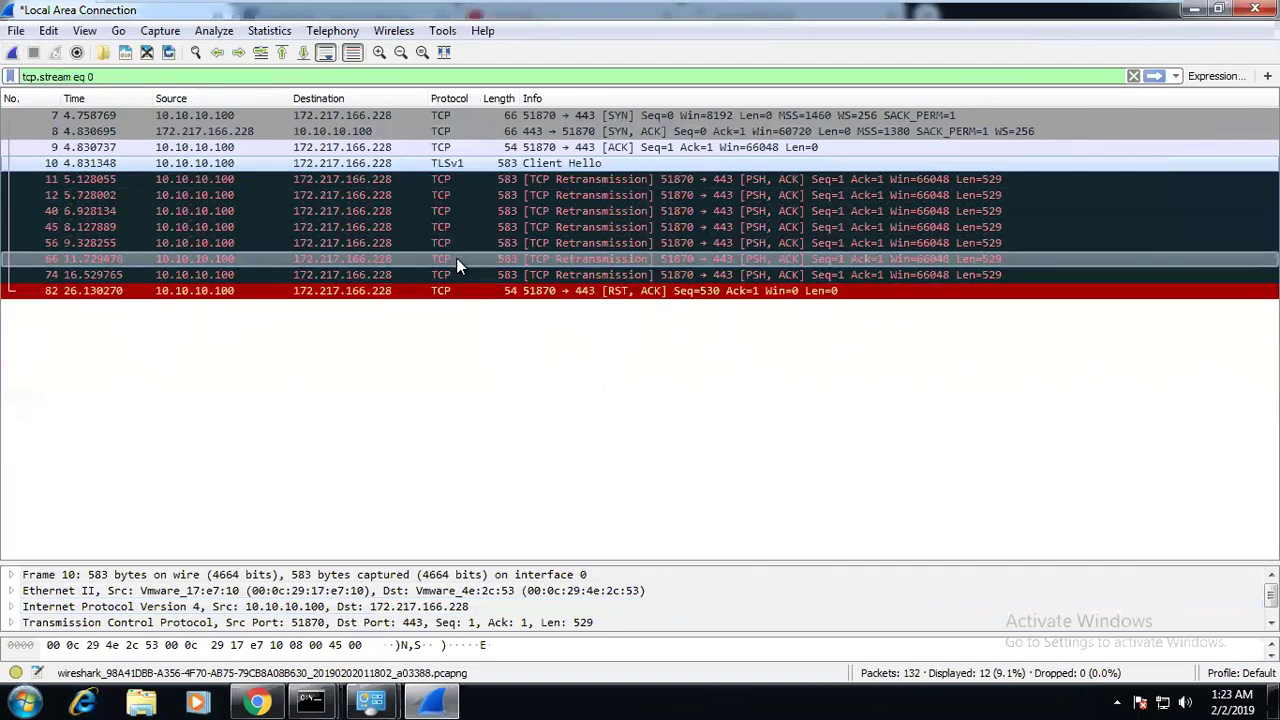
pyautogui.click(10, 53)
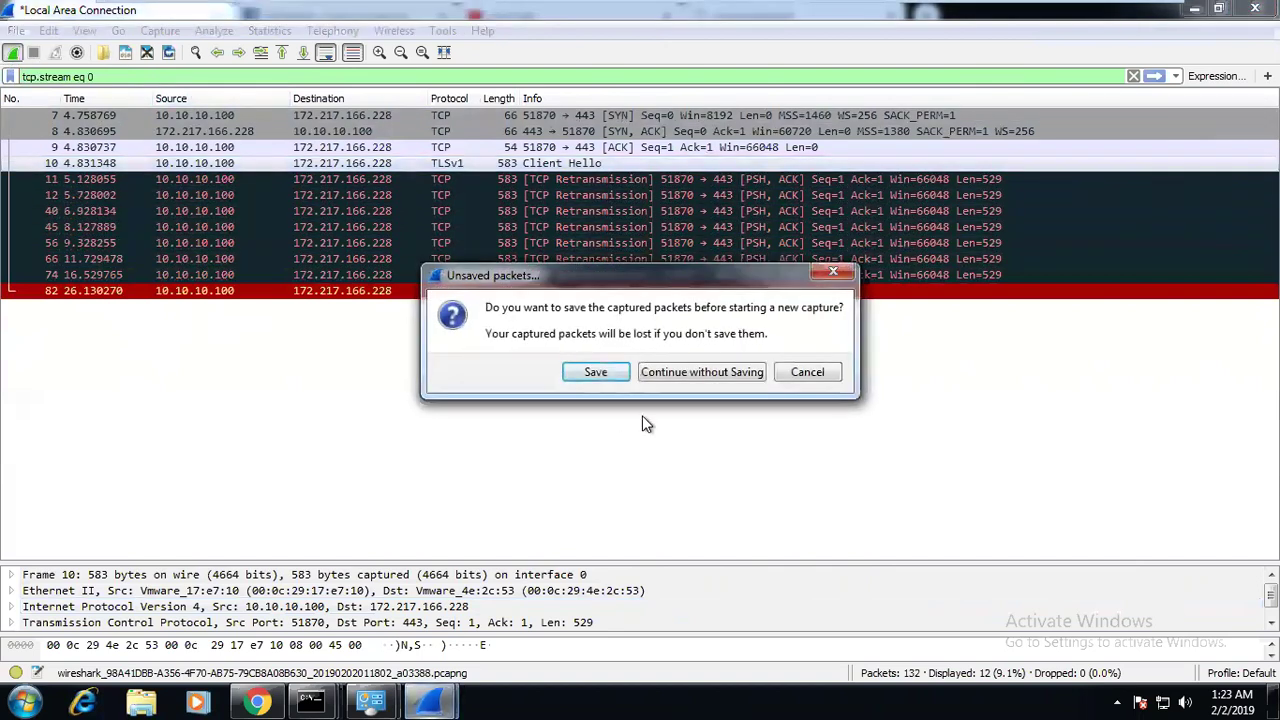
pyautogui.moveTo(657, 276); pyautogui.dragTo(333, 420)
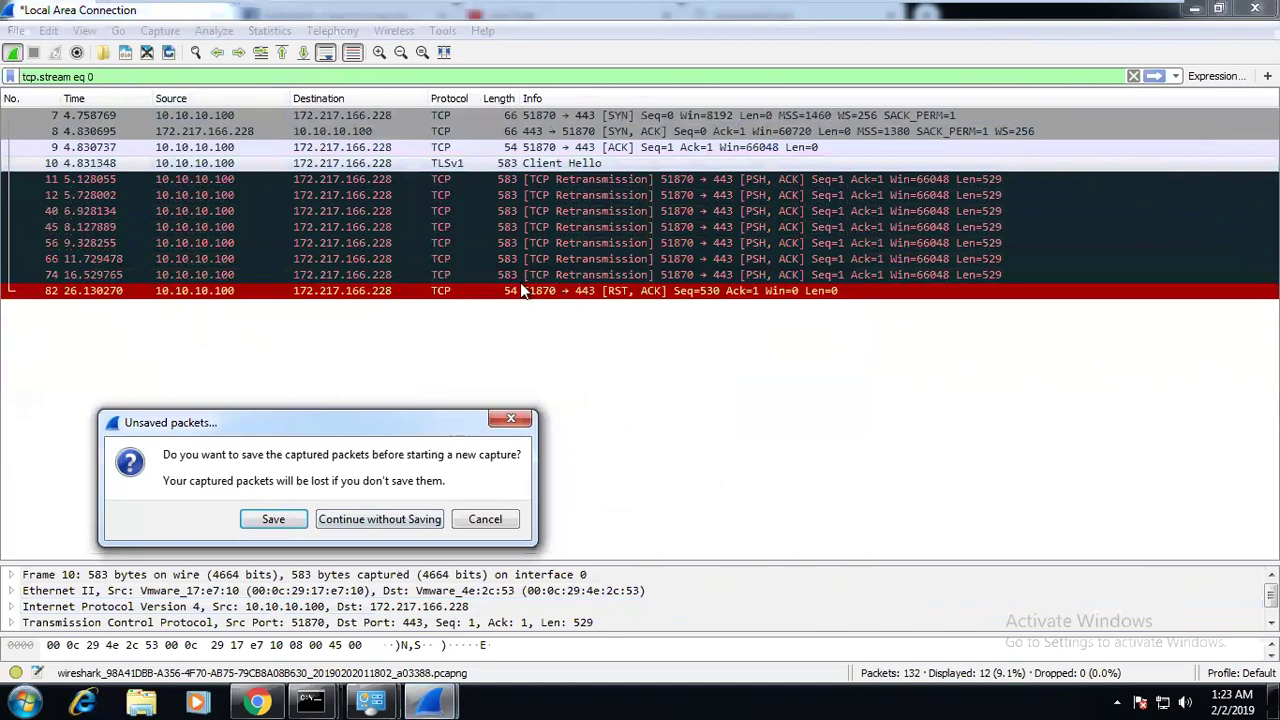
pyautogui.click(509, 427)
# Examine the TCP stream's handshake, Client Hello, retransmissions and final RST, ACK packet one after another.
pyautogui.click(451, 115)
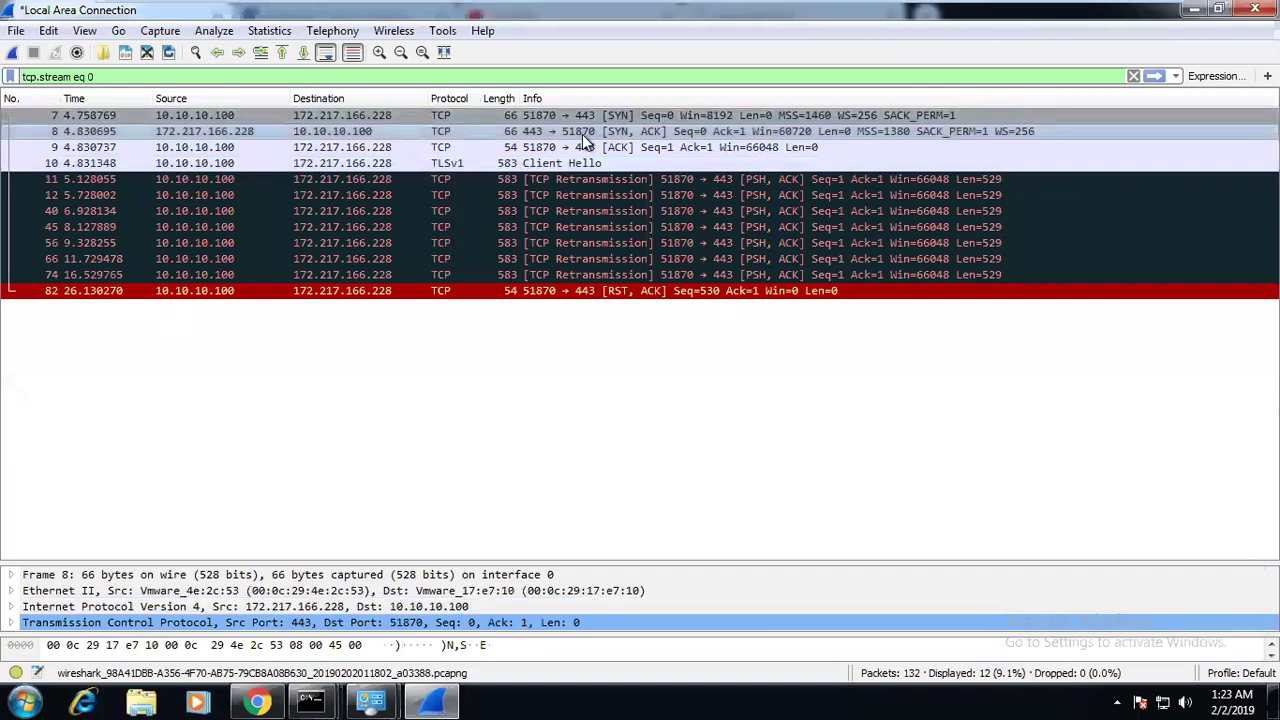
pyautogui.click(479, 147)
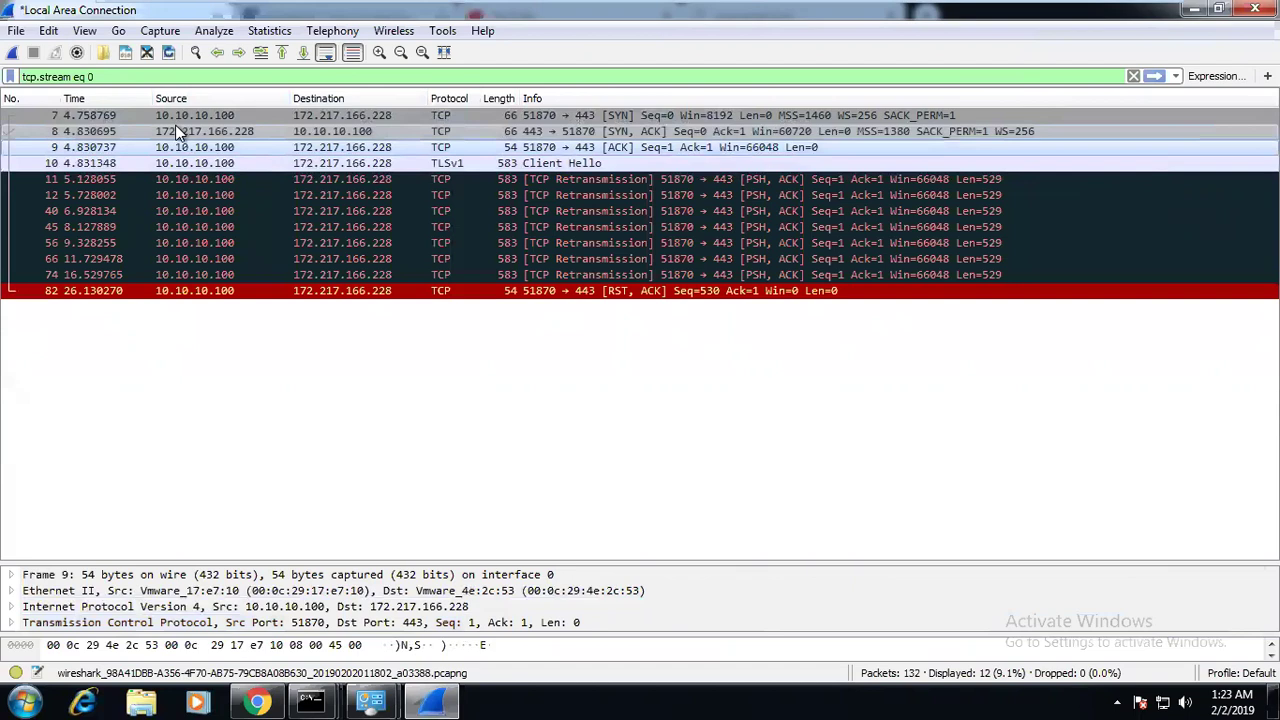
pyautogui.click(239, 166)
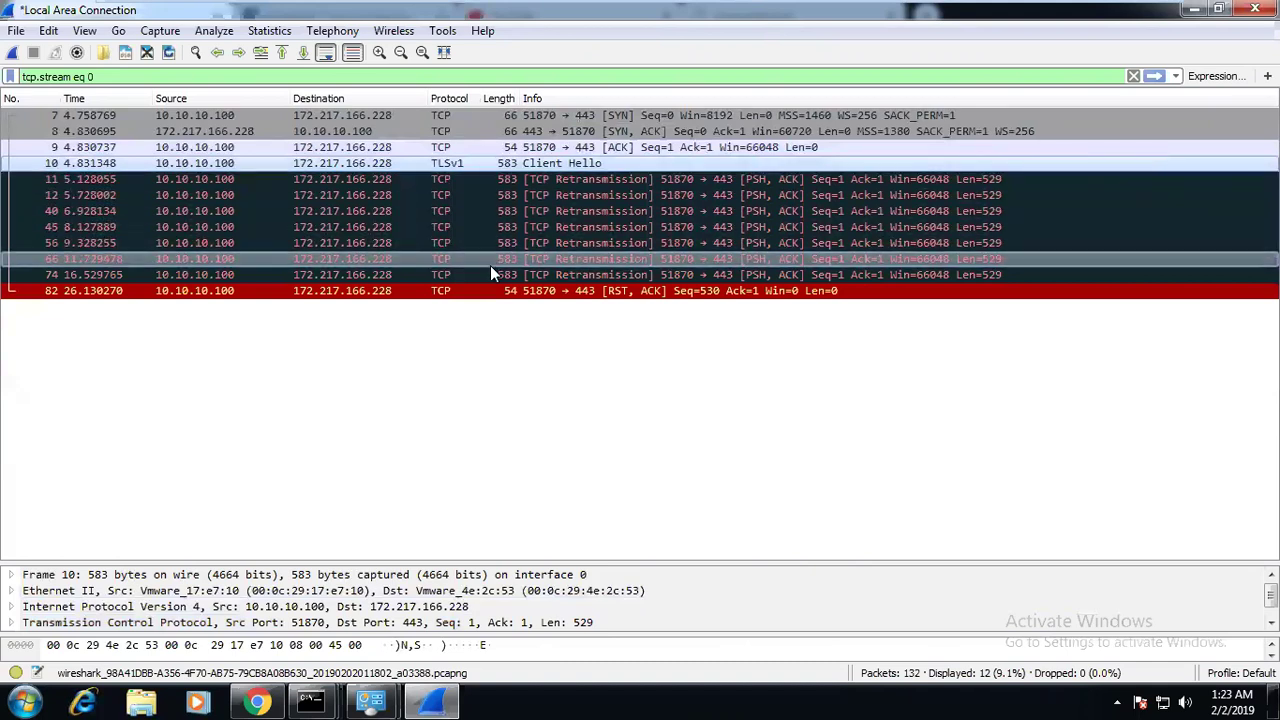
pyautogui.click(293, 296)
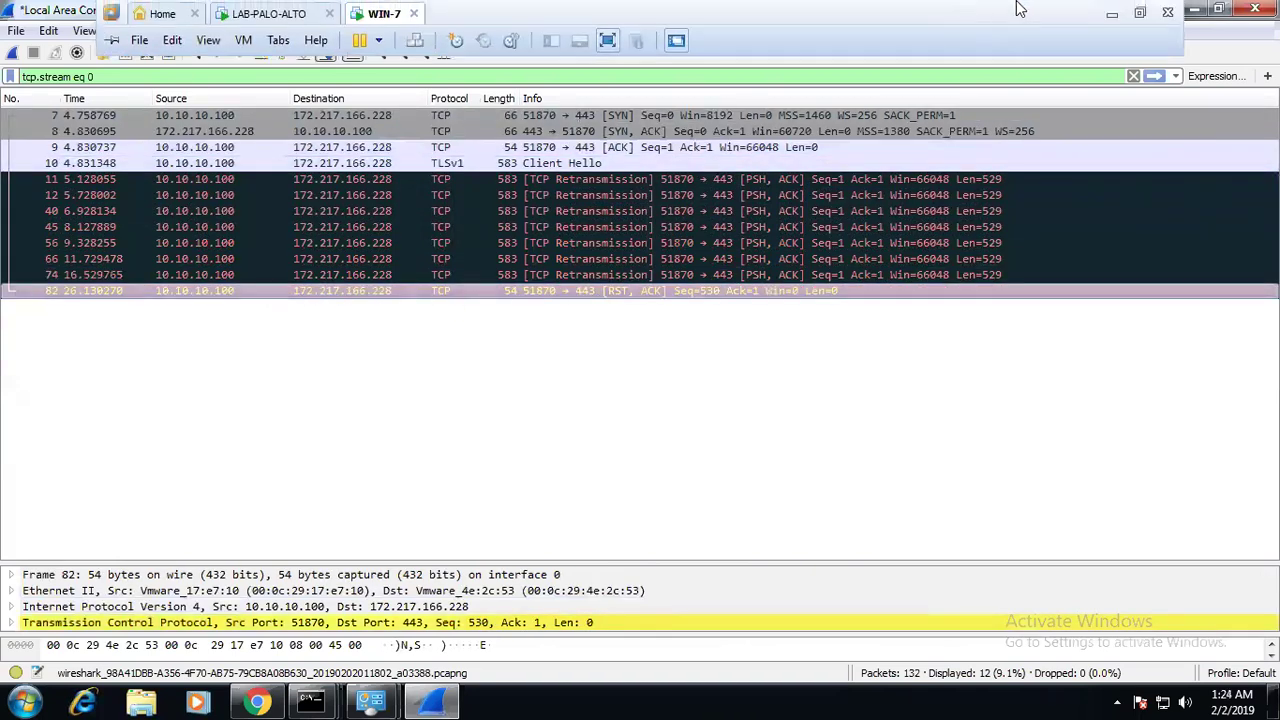
# Switch back to the Palo Alto firewall's web interface in Chrome and open the traffic logs.
pyautogui.click(1119, 18)
pyautogui.click(414, 111)
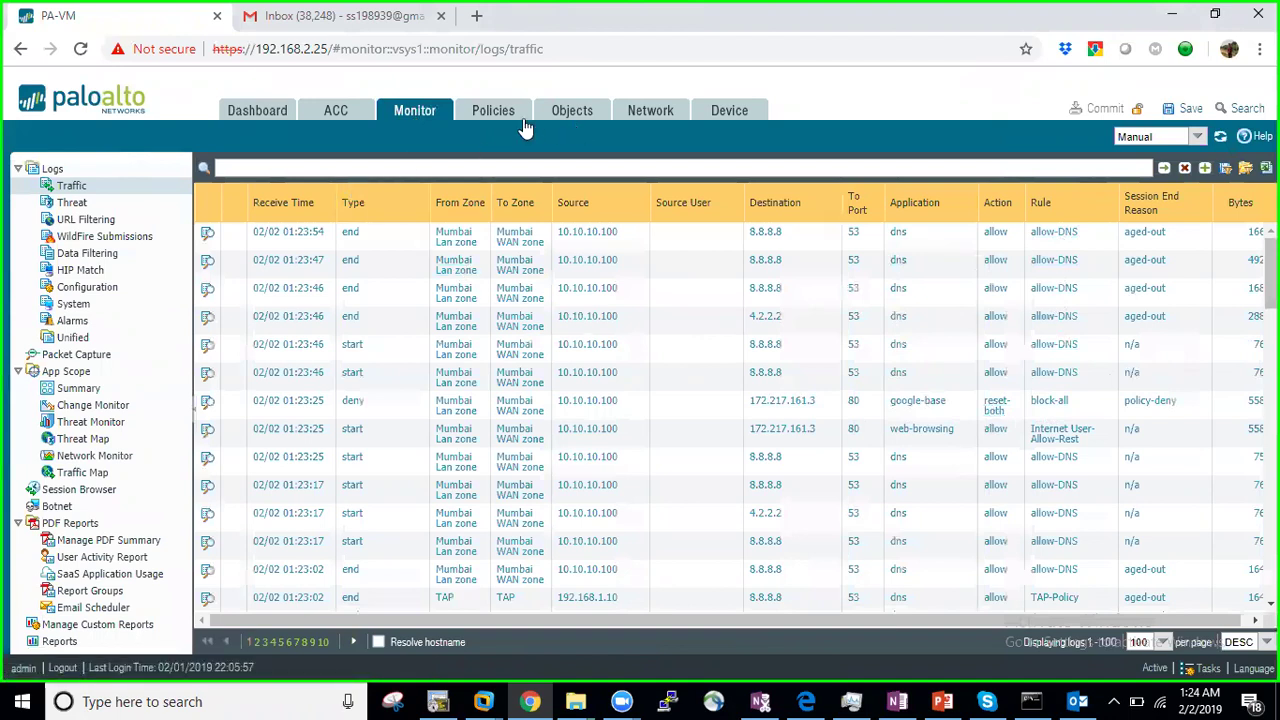
# Switch to Wireshark in the WIN-7 virtual machine, start a new capture without saving the old packets, and clear the display filter.
pyautogui.moveTo(500, 703)
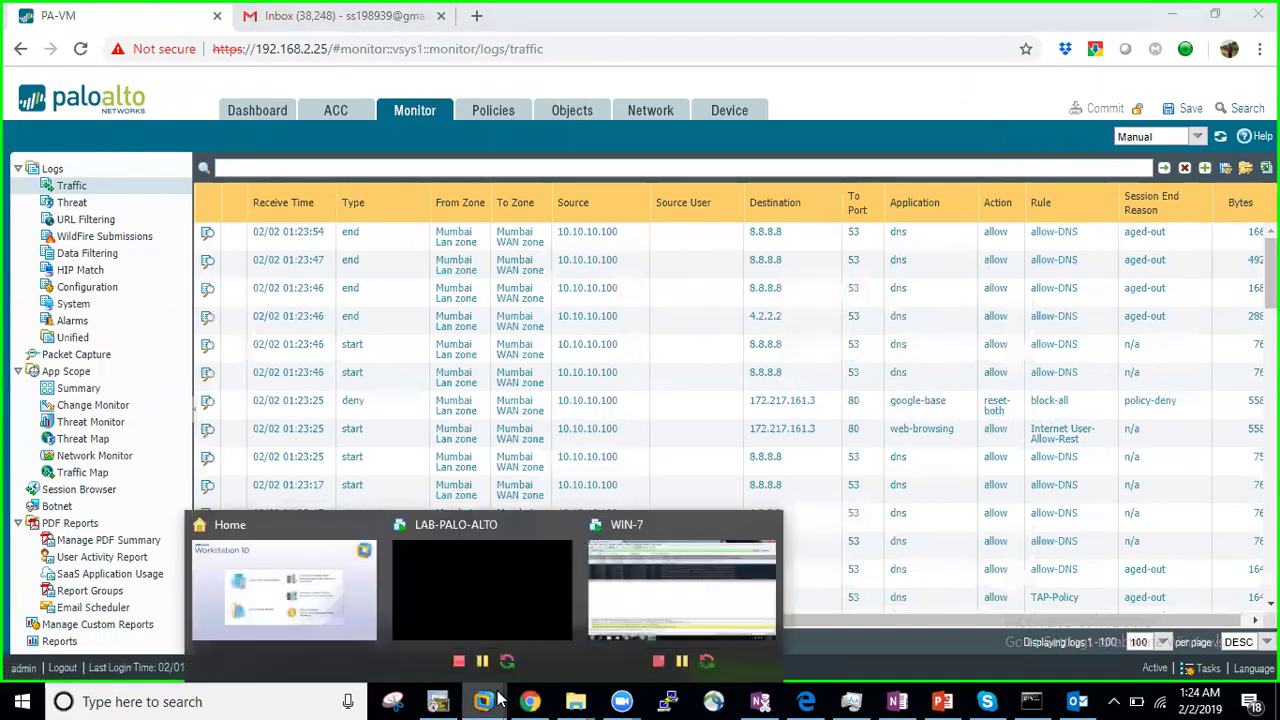
pyautogui.click(640, 612)
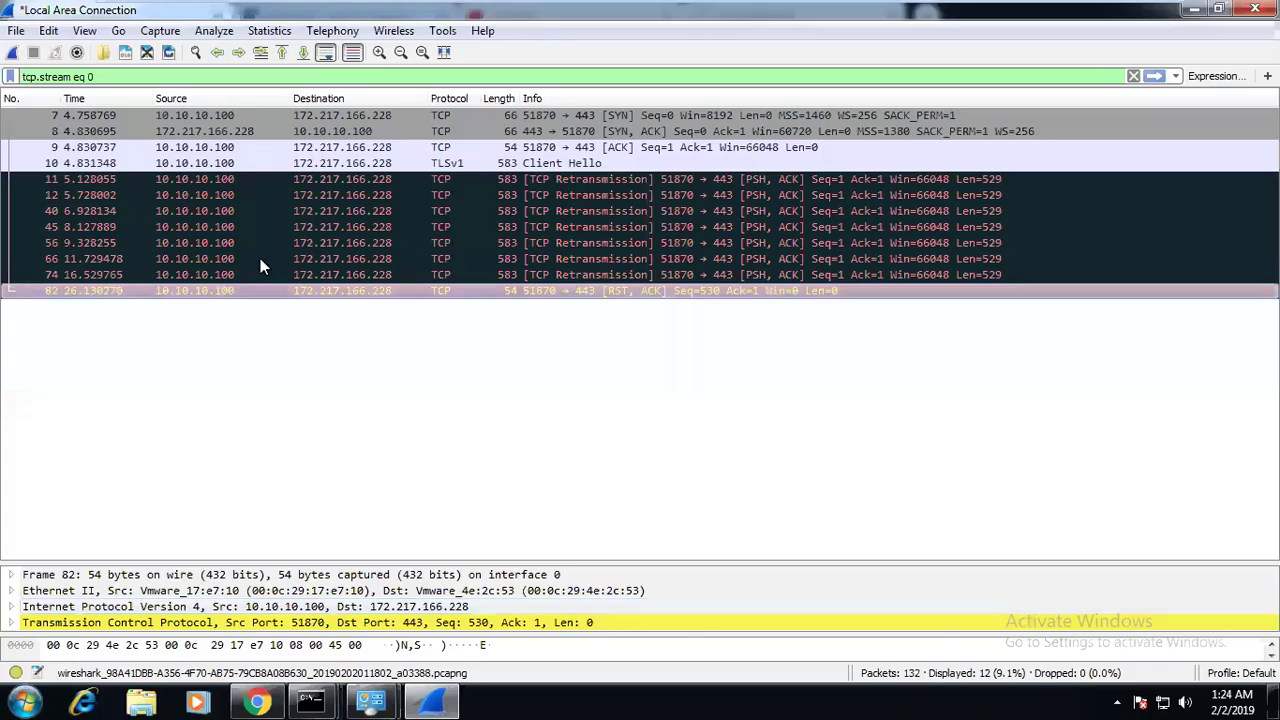
pyautogui.click(12, 52)
pyautogui.click(743, 374)
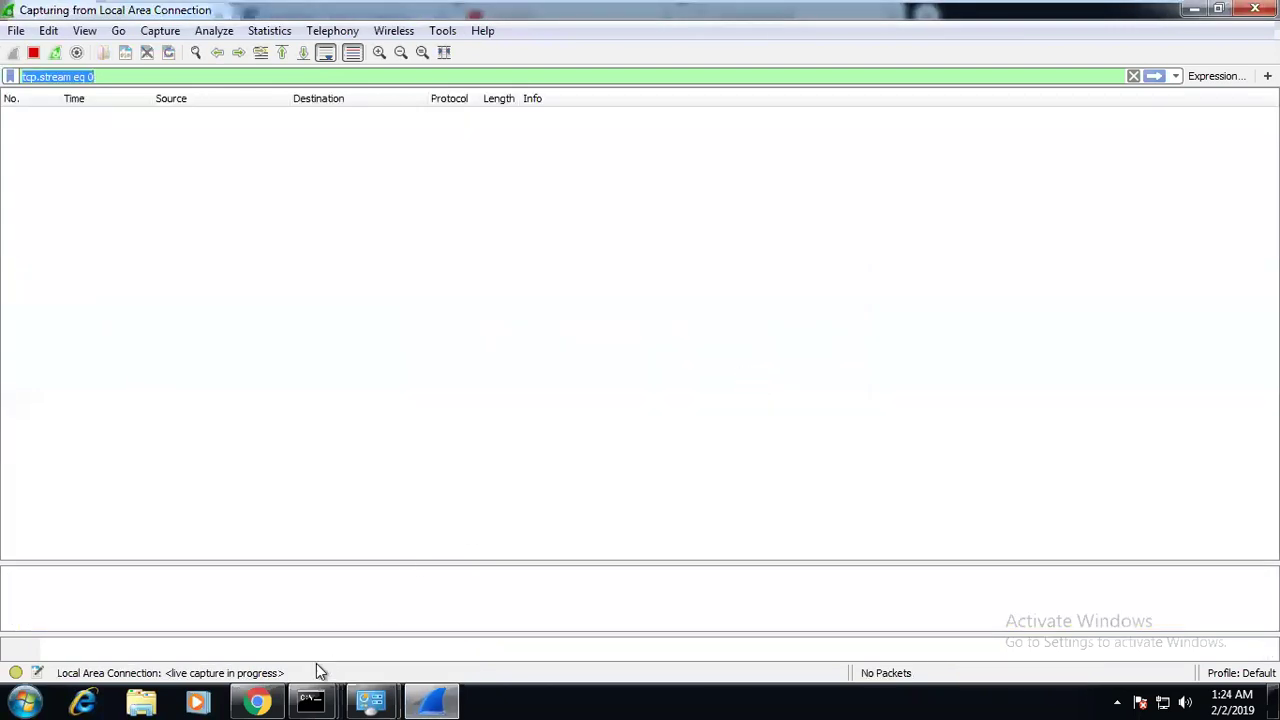
pyautogui.click(257, 698)
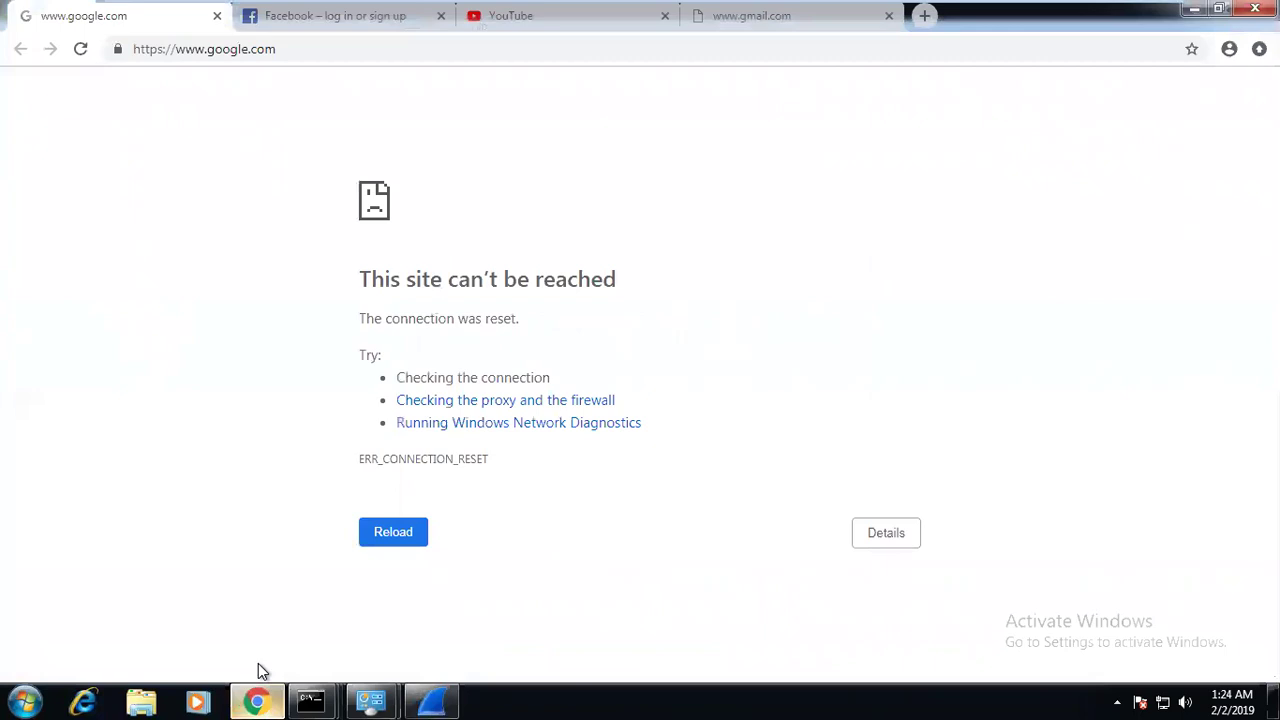
pyautogui.hotkey('alt', 'Tab')
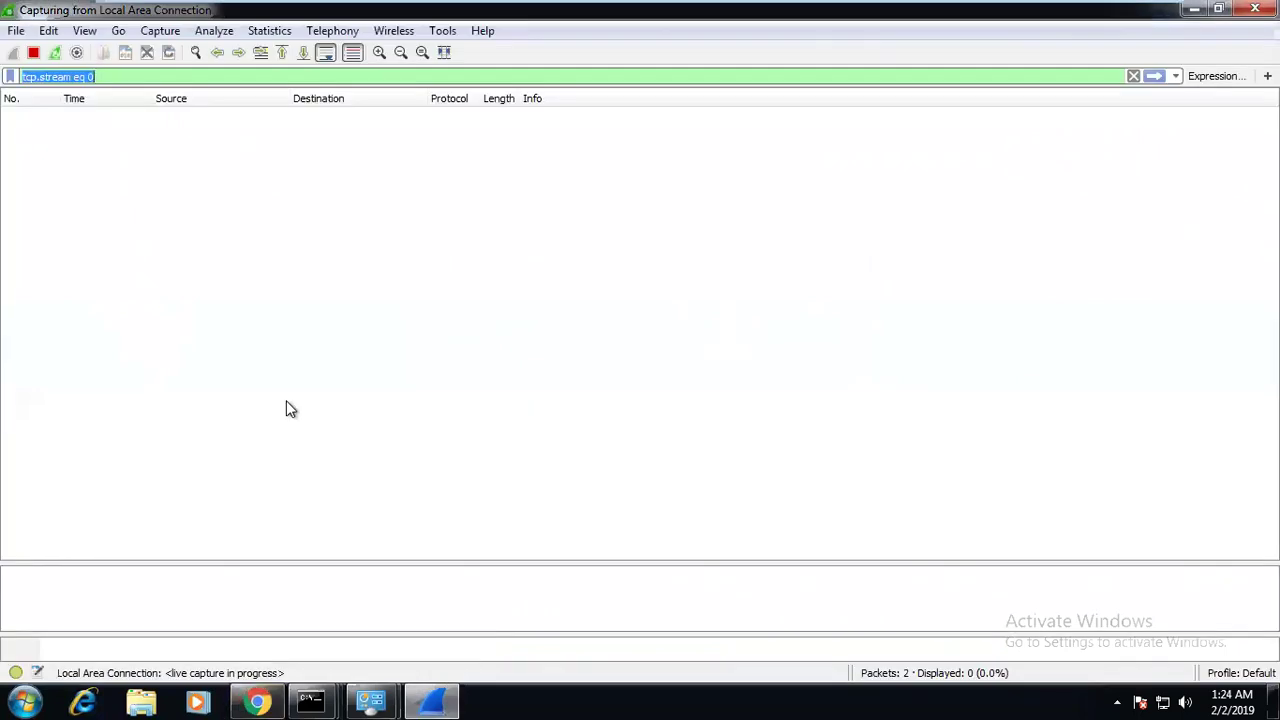
pyautogui.click(1133, 76)
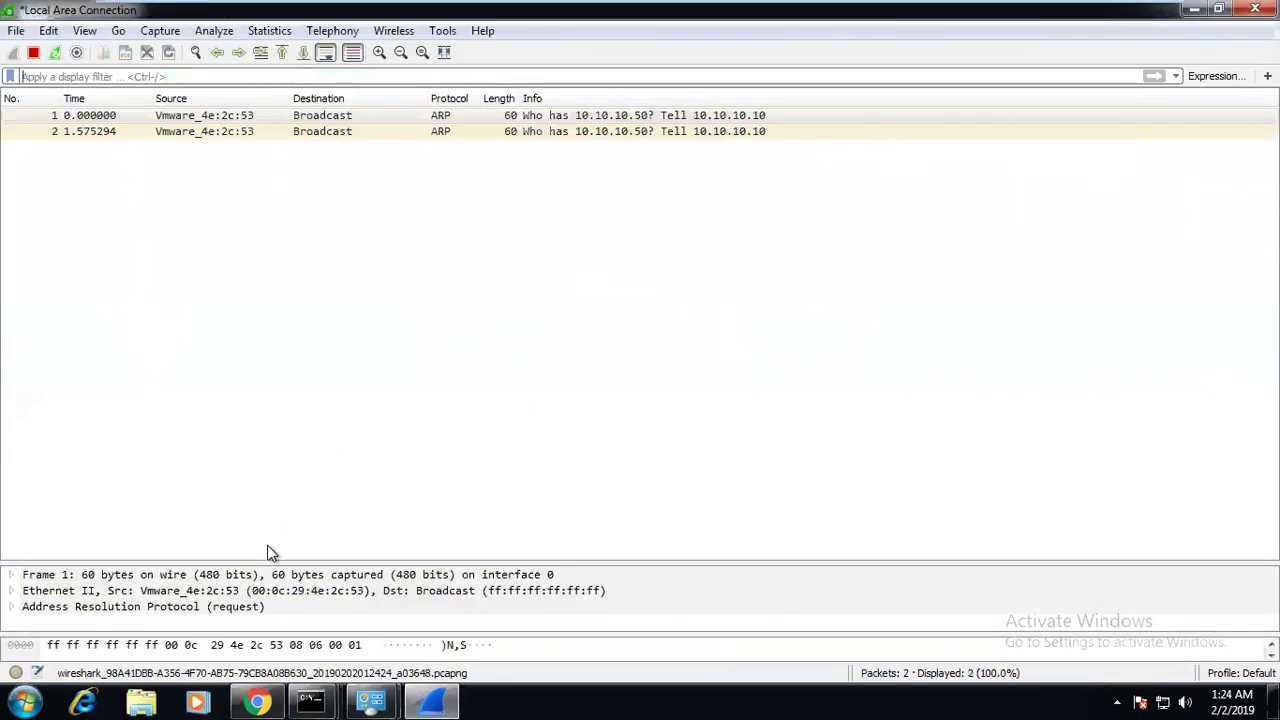
pyautogui.hotkey('alt', 'Tab')
pyautogui.click(81, 50)
pyautogui.click(431, 700)
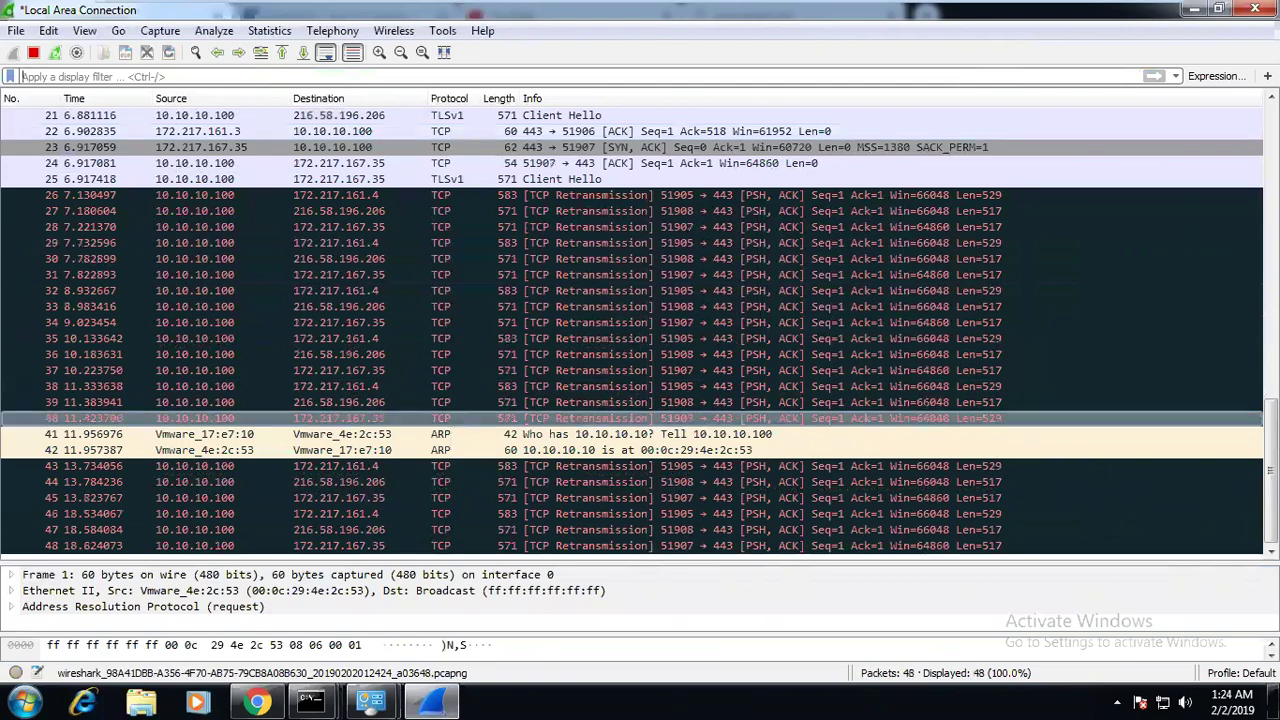
pyautogui.scroll(3, 507, 397)
pyautogui.scroll(3, 640, 330)
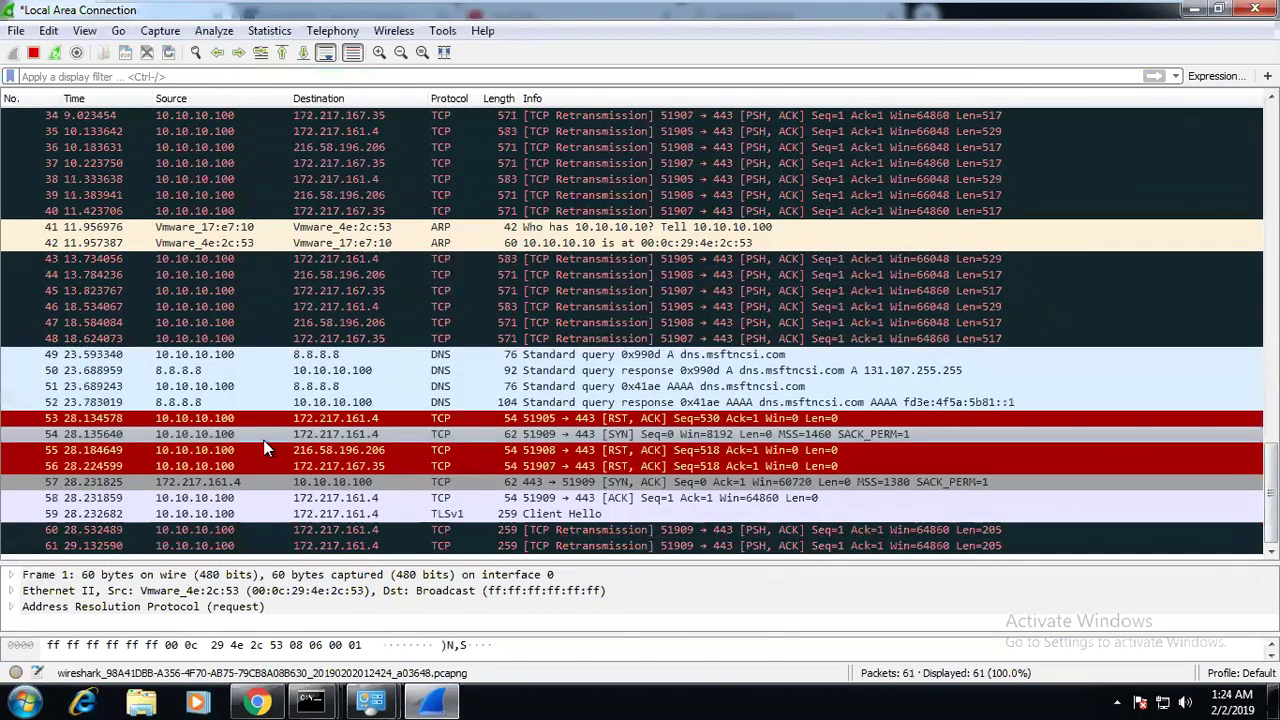
pyautogui.click(33, 52)
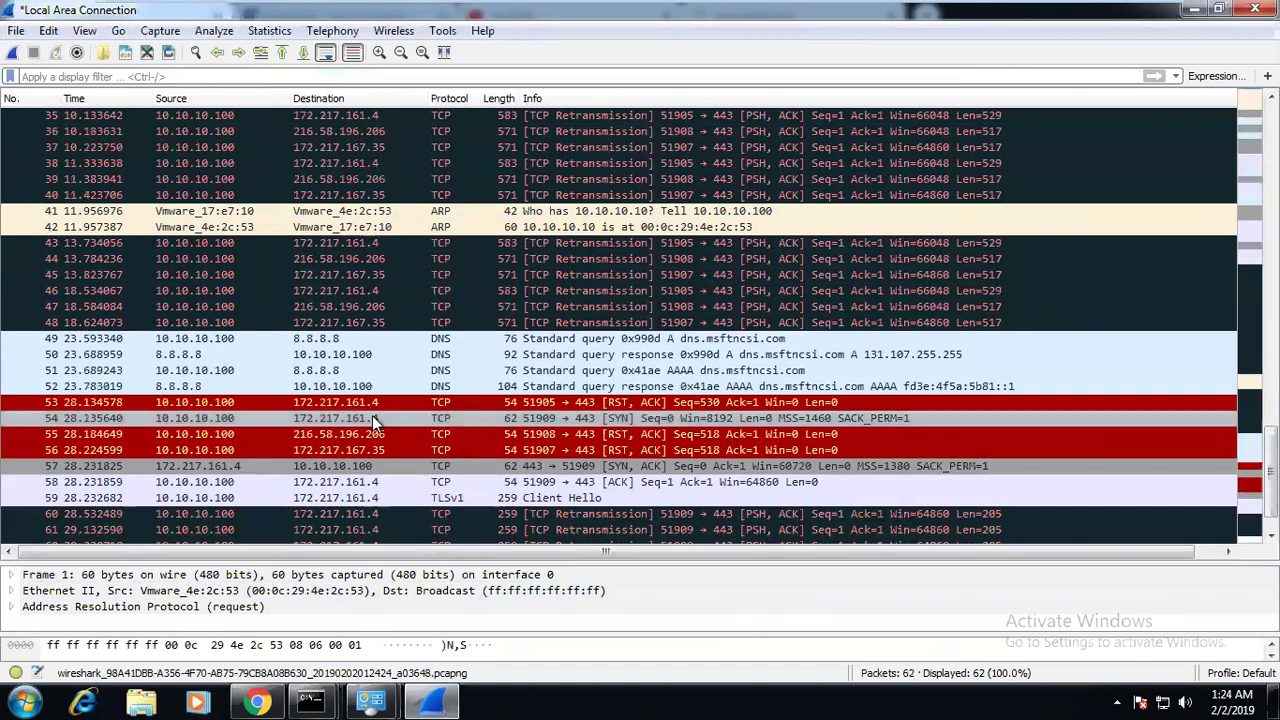
# Follow the TCP stream of the RST, ACK packet sent from port 51905 to 172.217.161.4 and close the stream window.
pyautogui.rightClick(376, 397)
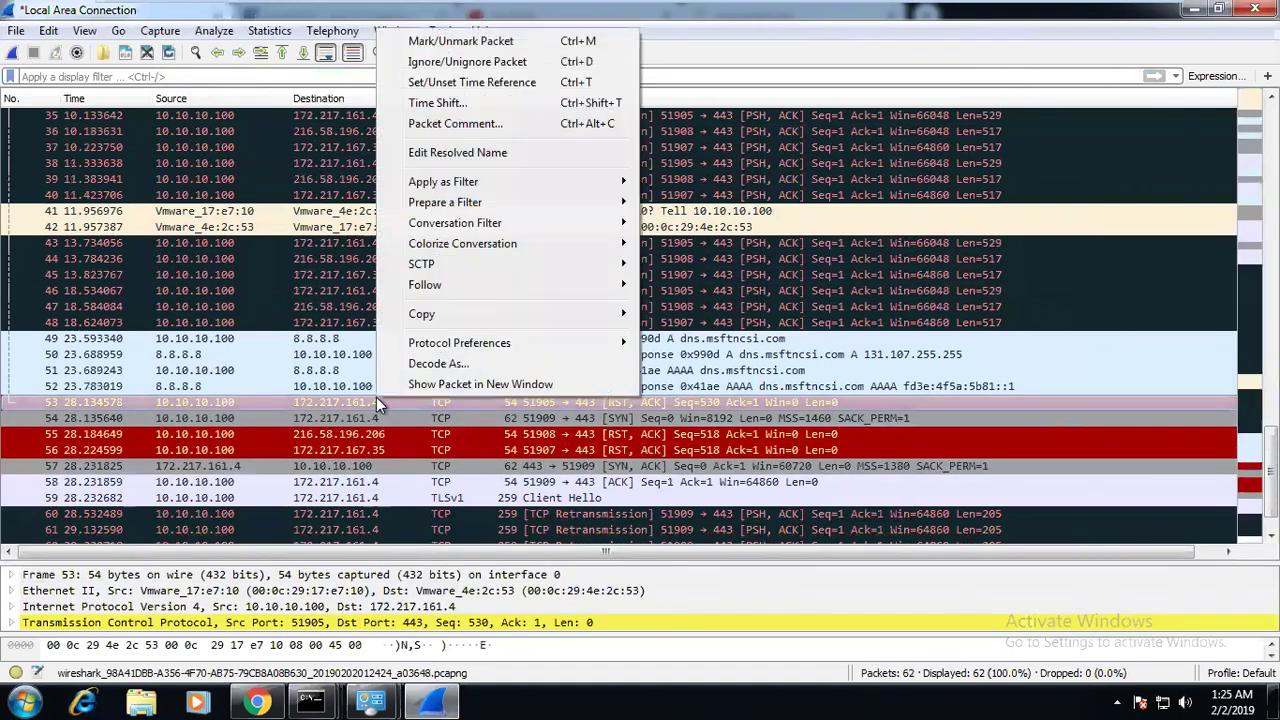
pyautogui.moveTo(498, 290)
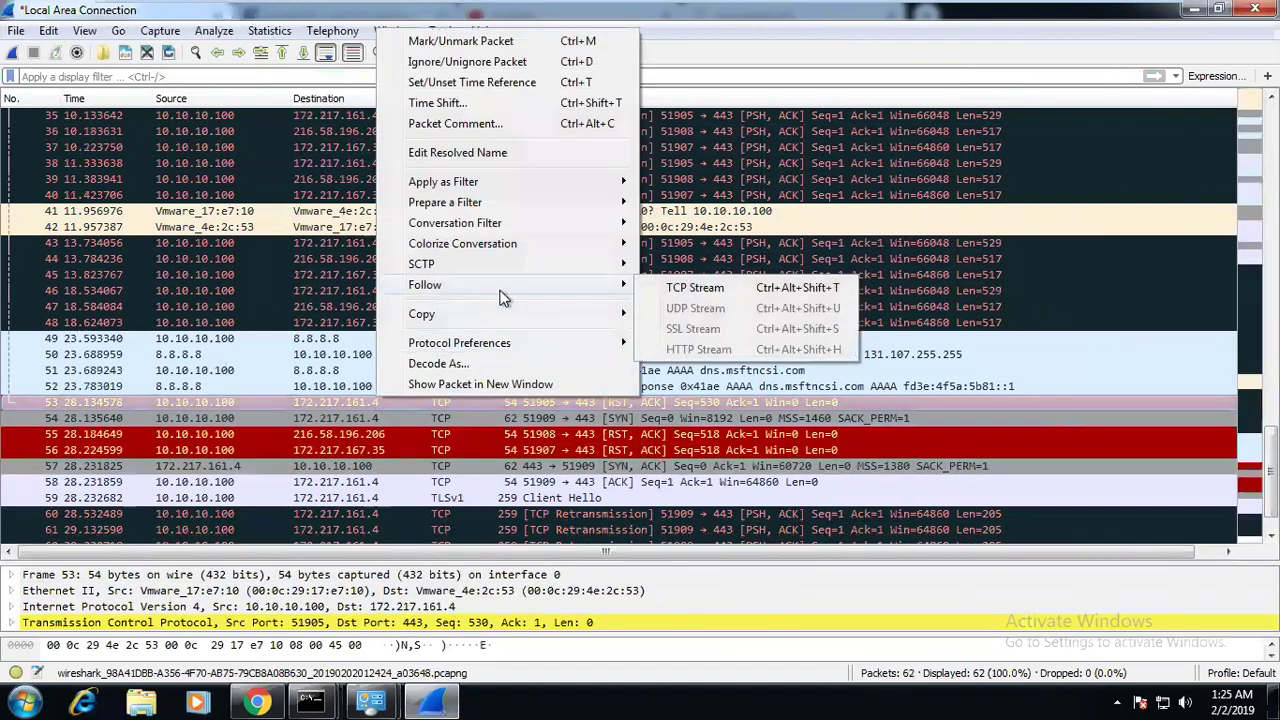
pyautogui.click(705, 289)
pyautogui.press('Escape')
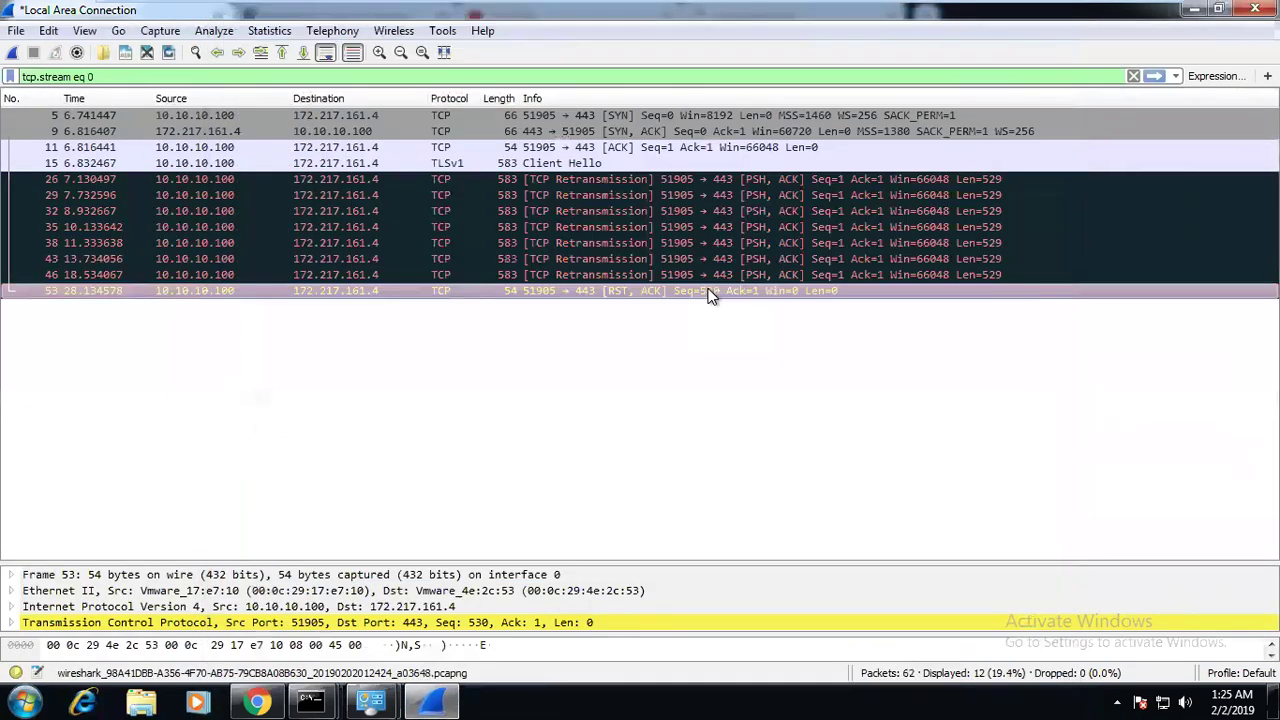
# Examine the filtered stream's SYN, SYN-ACK and ACK handshake, Client Hello and final RST, ACK packet one after another.
pyautogui.click(361, 176)
pyautogui.click(370, 112)
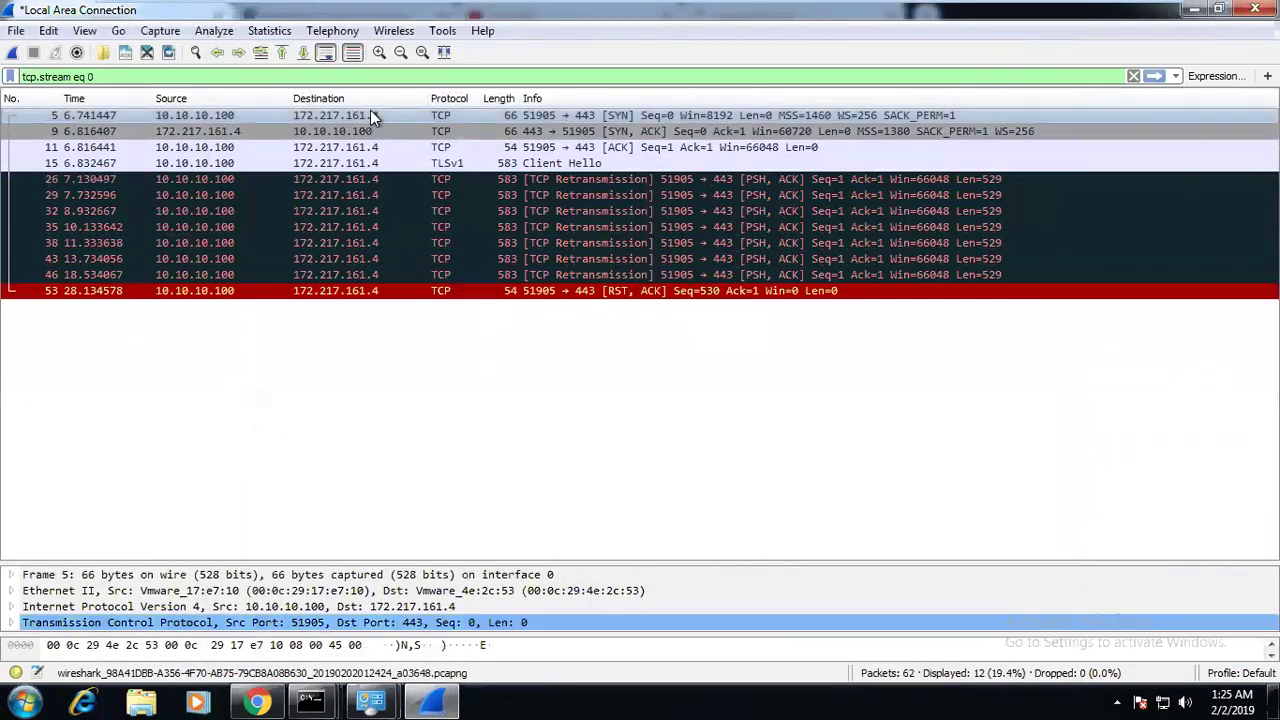
pyautogui.click(599, 136)
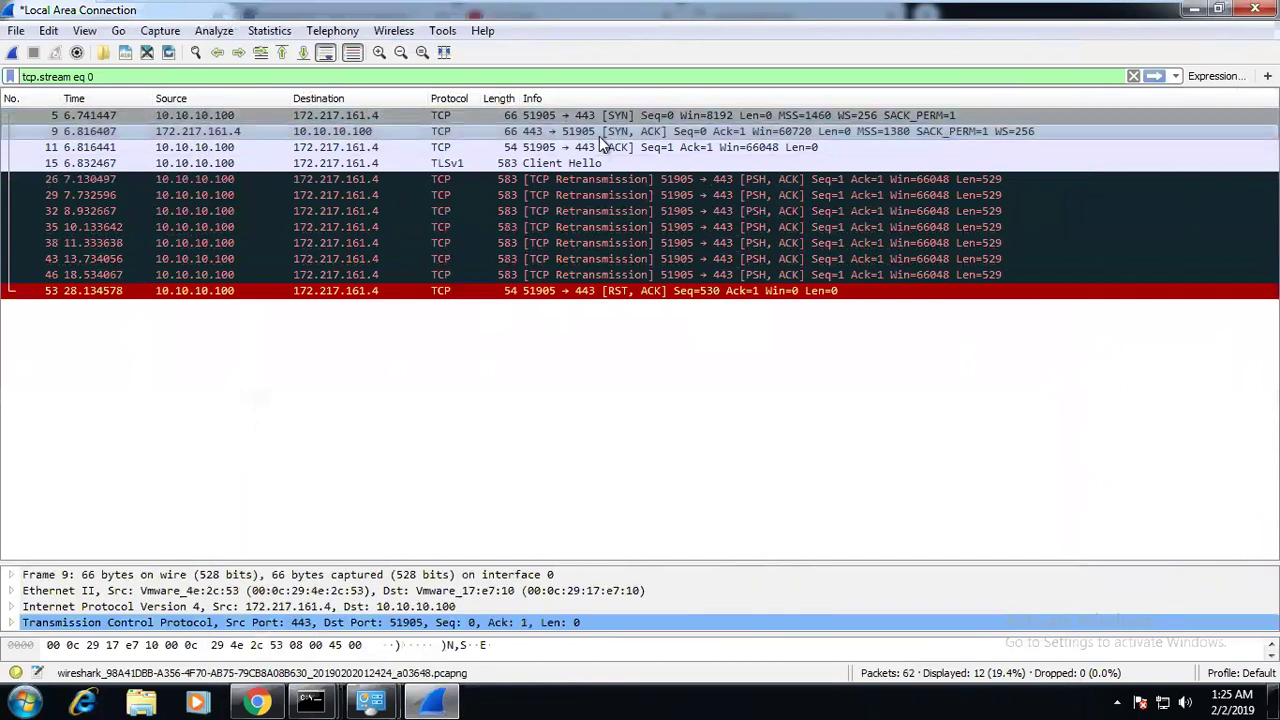
pyautogui.click(599, 147)
pyautogui.click(584, 165)
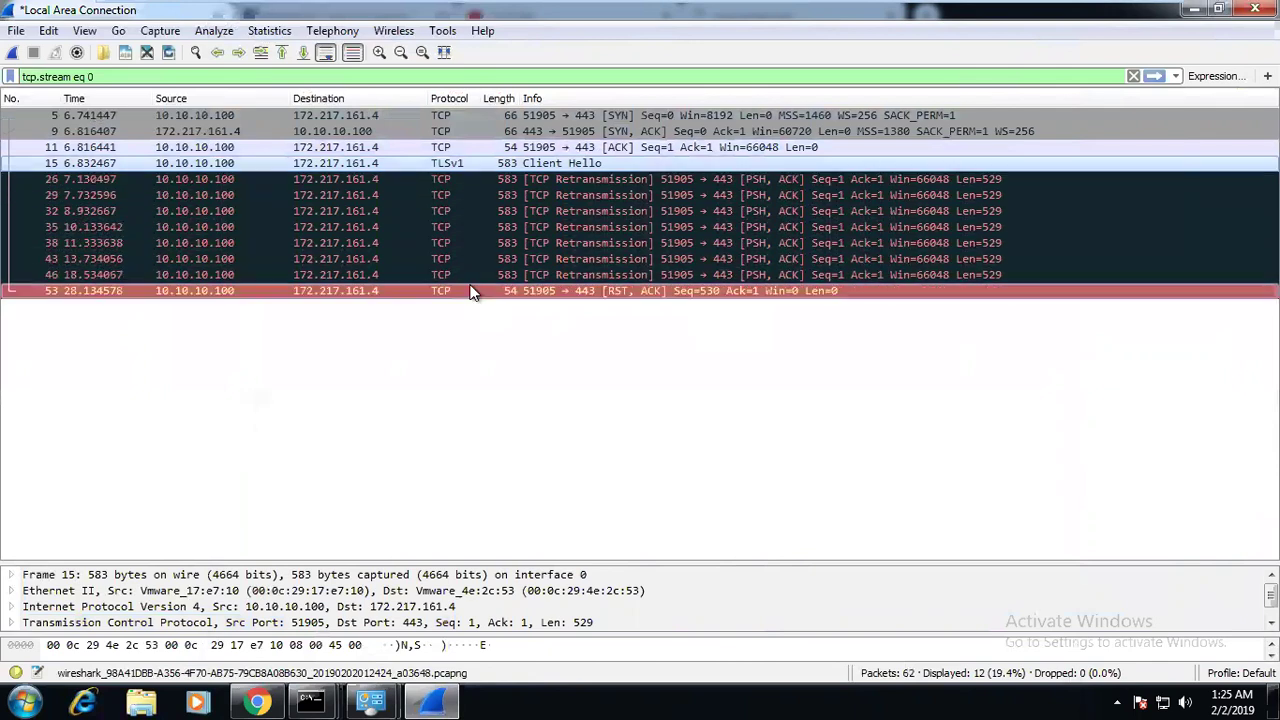
pyautogui.click(372, 289)
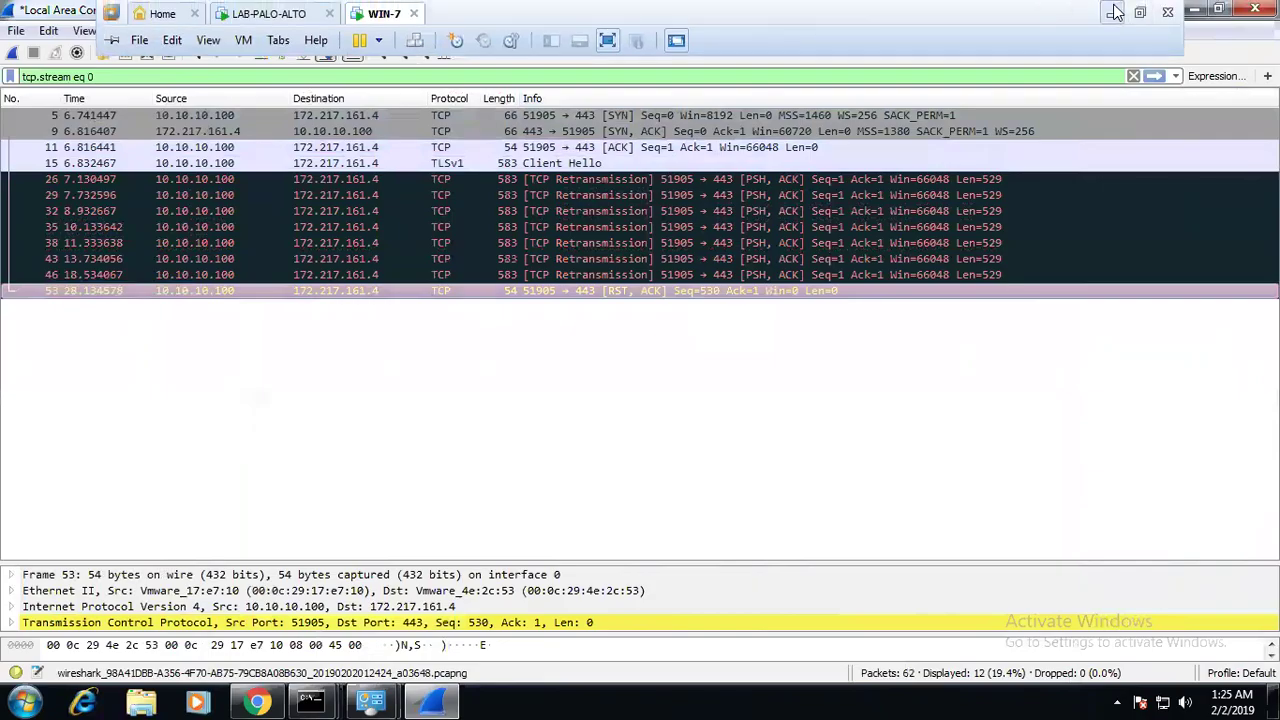
# Switch back to the Palo Alto web interface, reload the traffic logs and inspect the google-base deny entry for 172.217.161.4.
pyautogui.click(1117, 11)
pyautogui.click(108, 188)
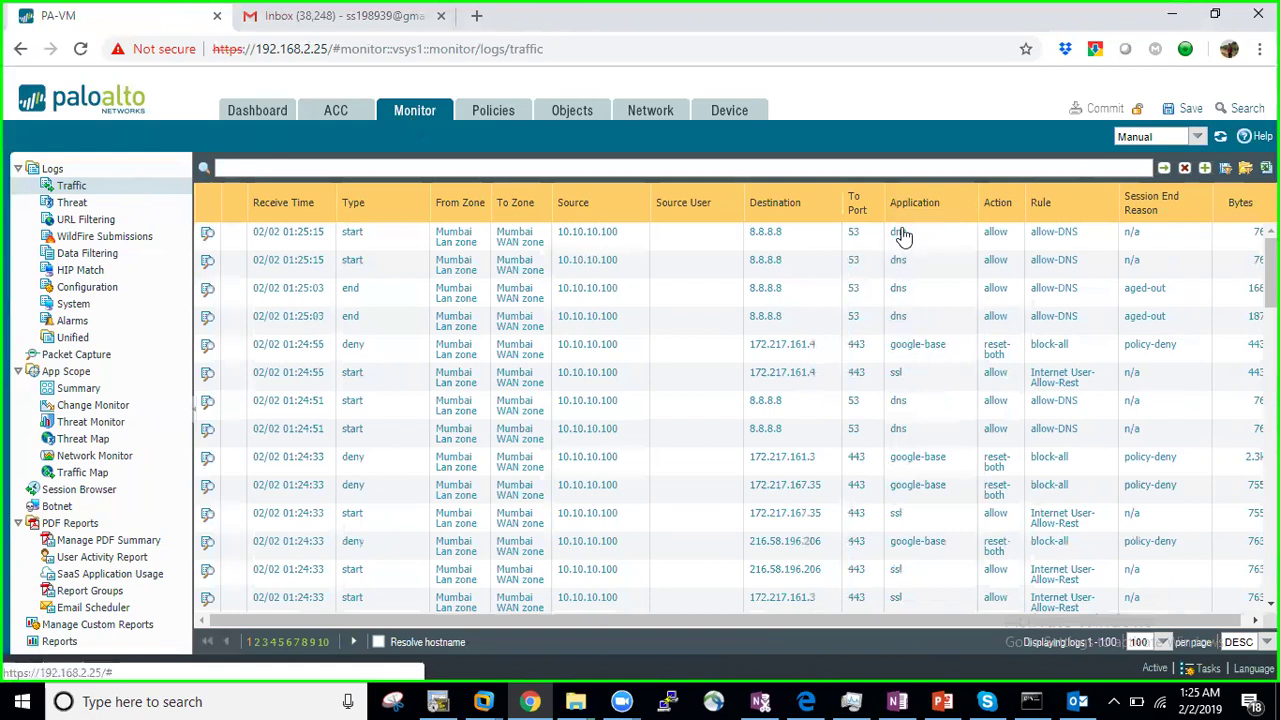
pyautogui.click(815, 360)
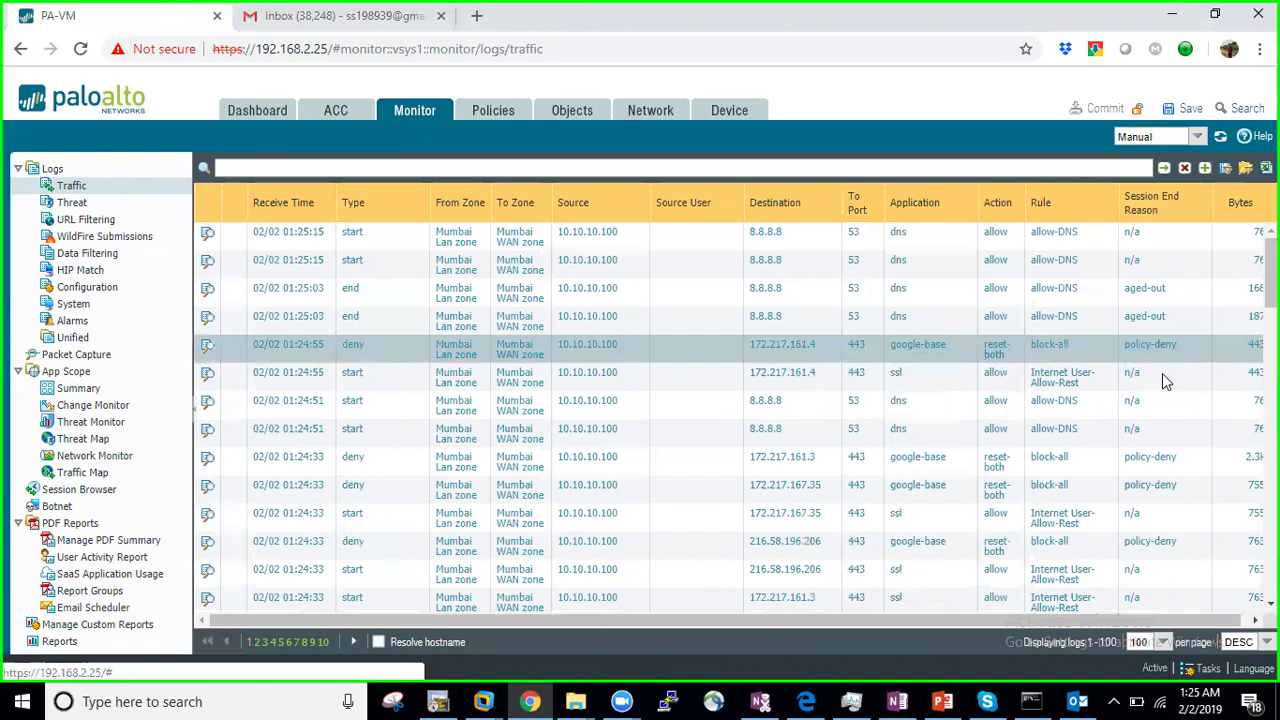
# Set the block-all security rule's action to Drop and commit the change to the firewall.
pyautogui.click(497, 112)
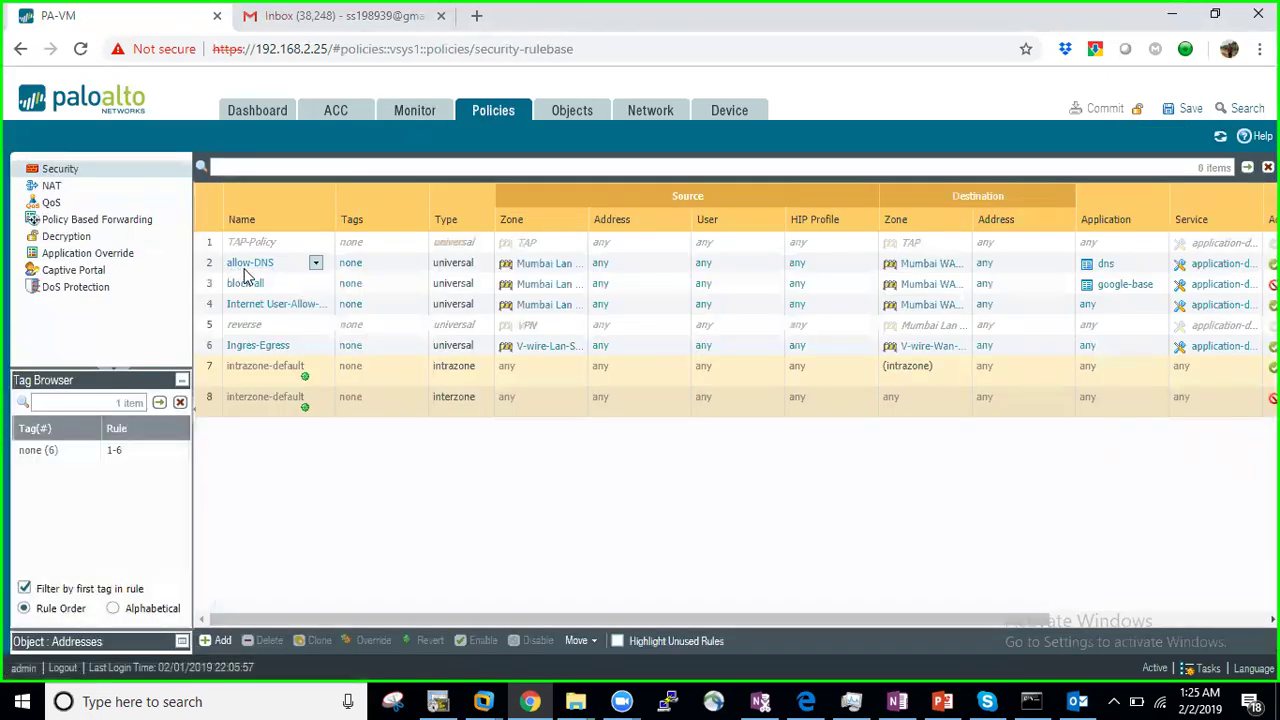
pyautogui.click(249, 283)
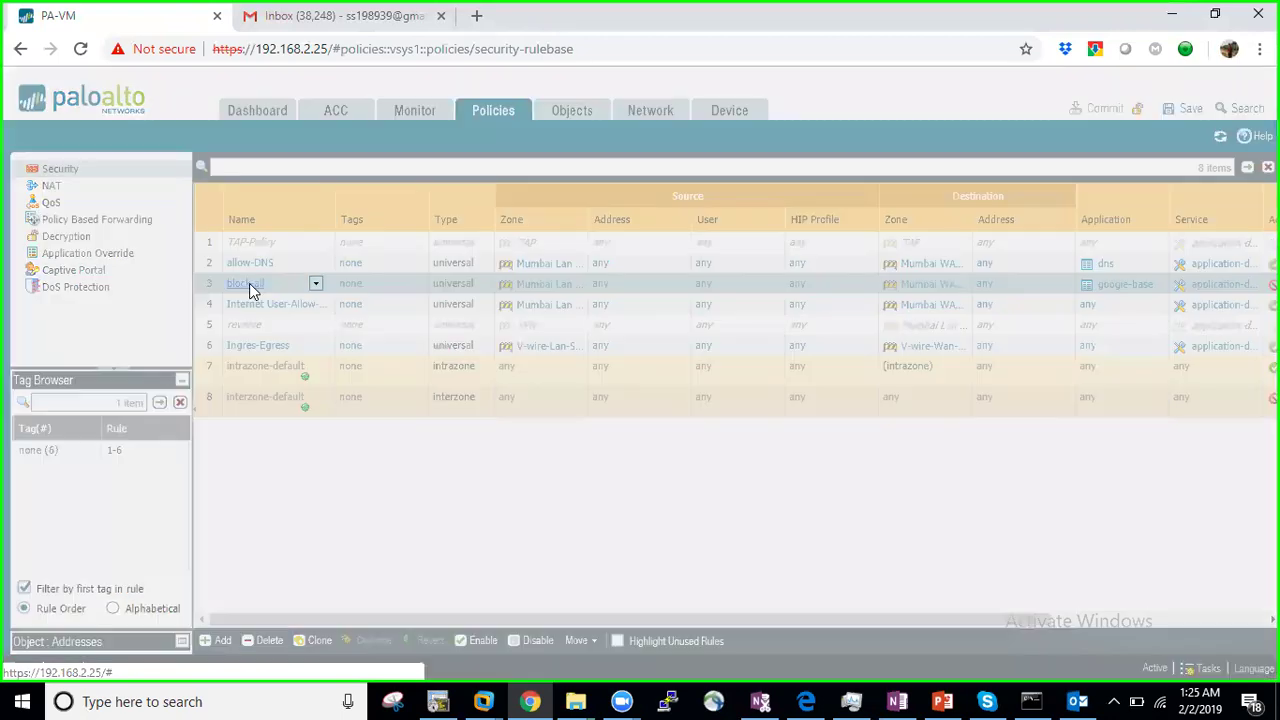
pyautogui.click(766, 298)
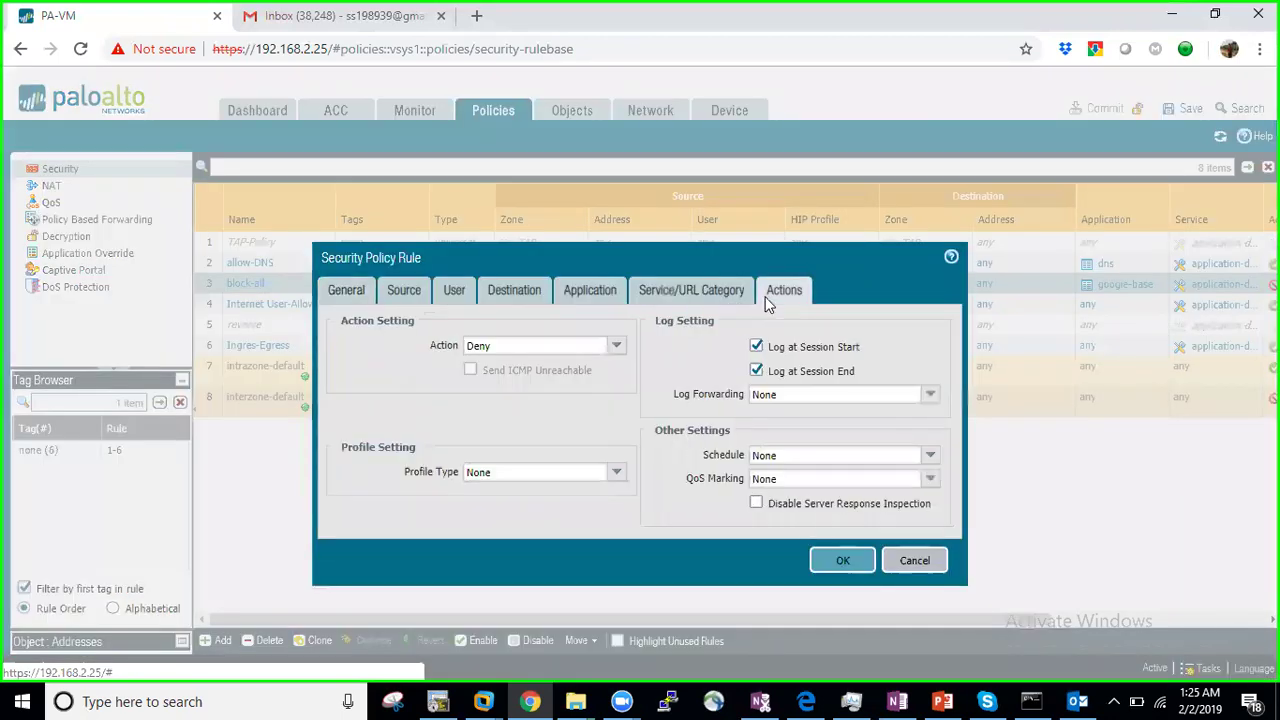
pyautogui.click(614, 347)
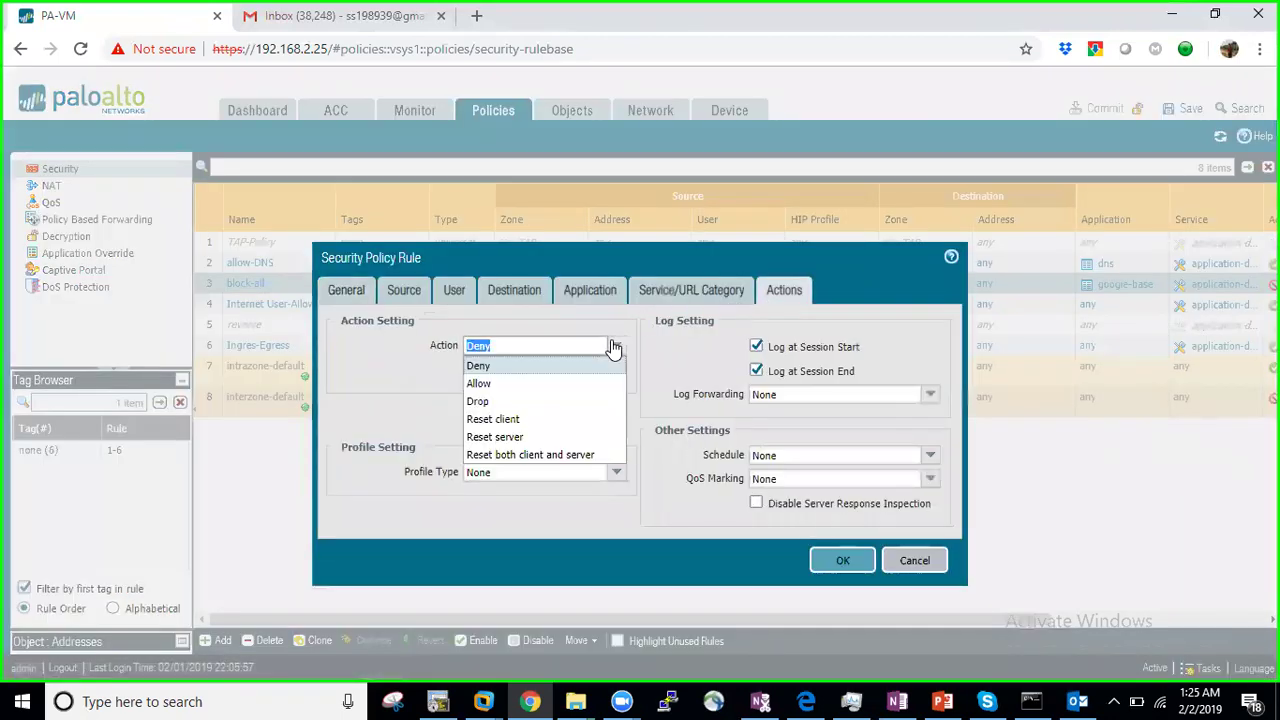
pyautogui.click(505, 402)
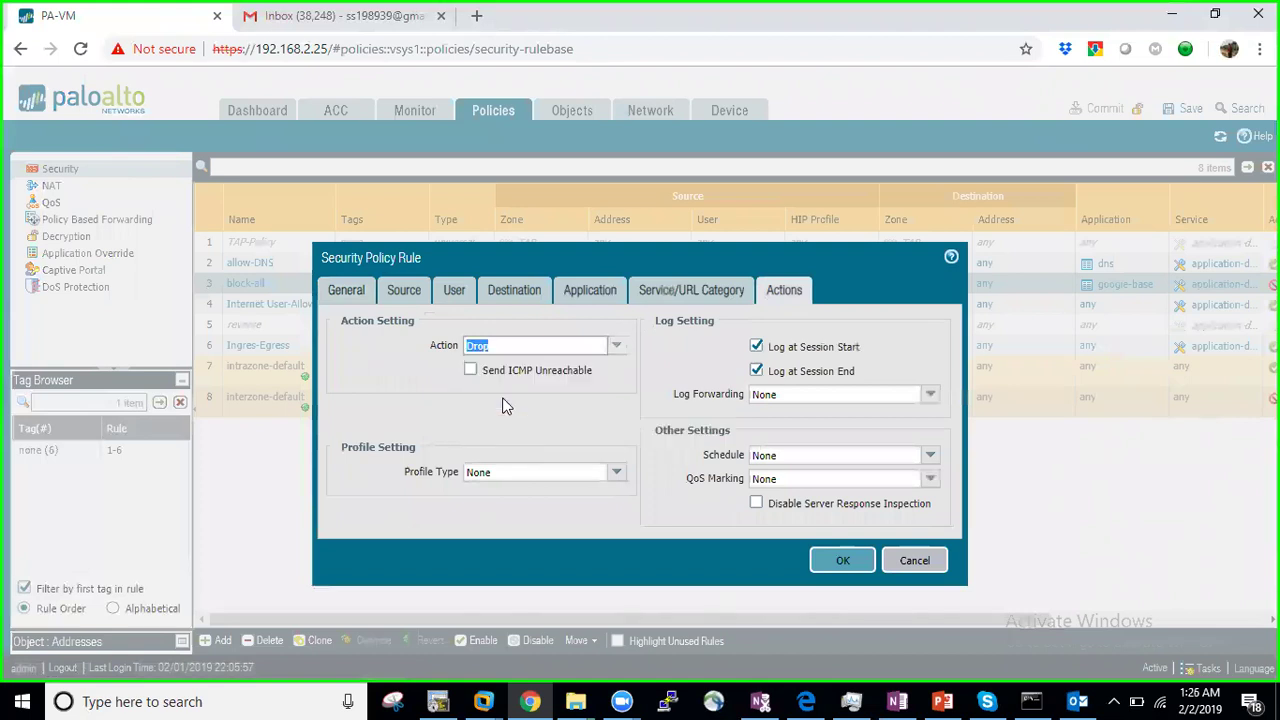
pyautogui.click(617, 345)
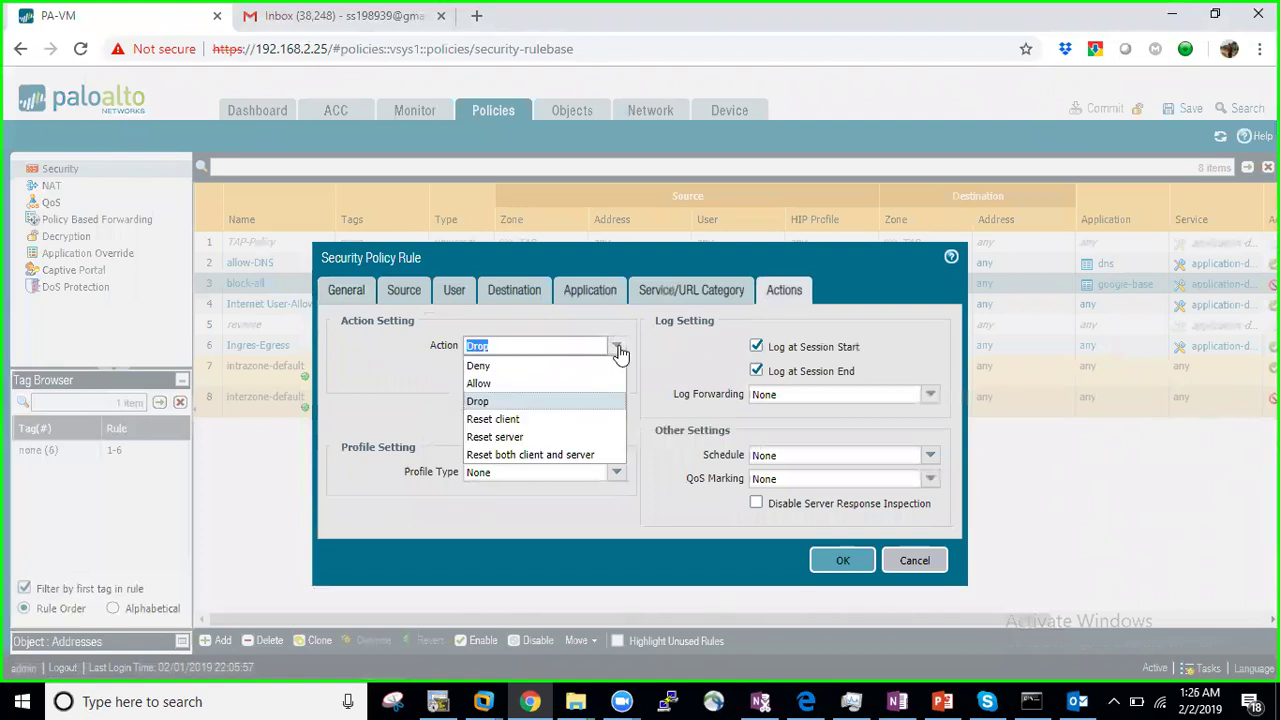
pyautogui.click(492, 402)
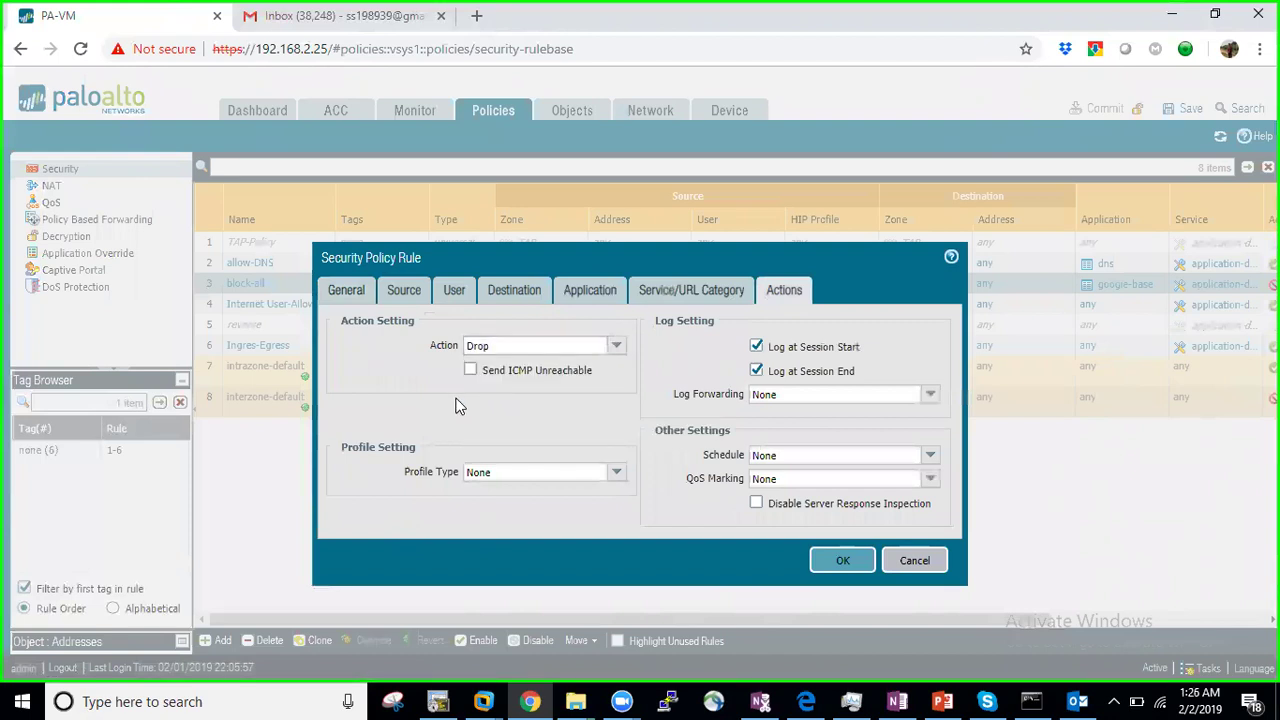
pyautogui.click(835, 561)
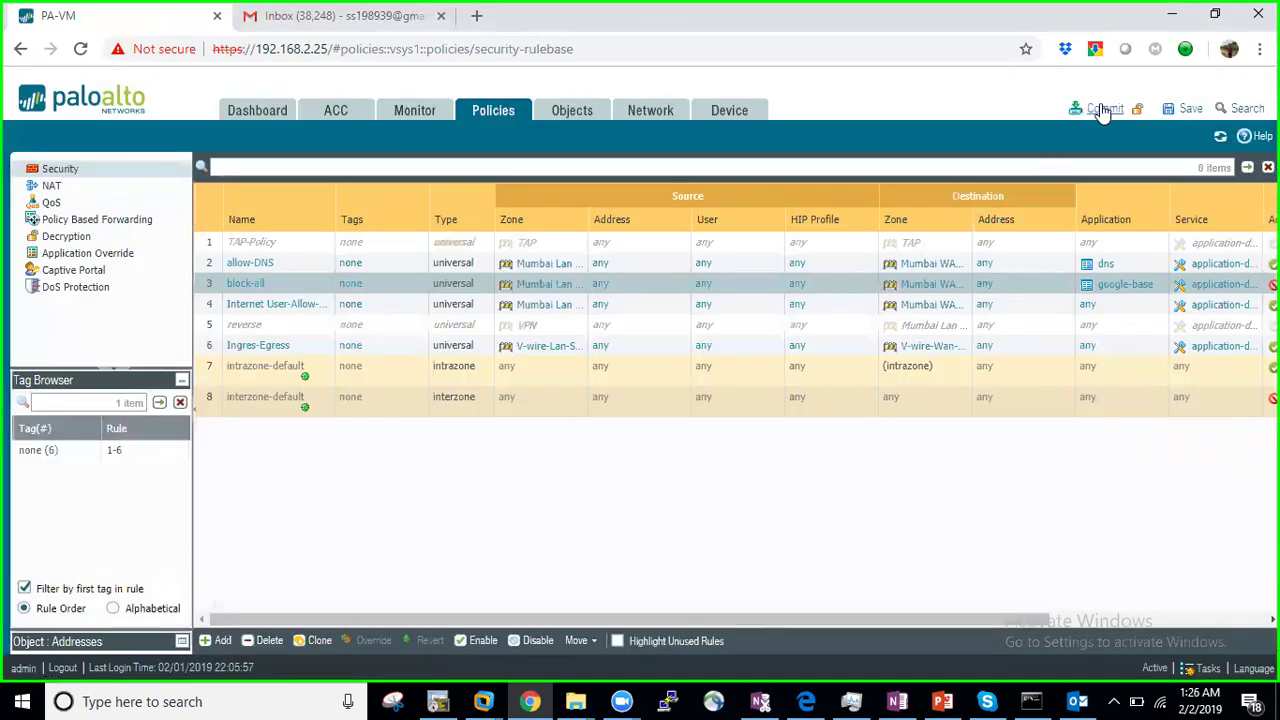
pyautogui.click(1103, 112)
pyautogui.click(718, 453)
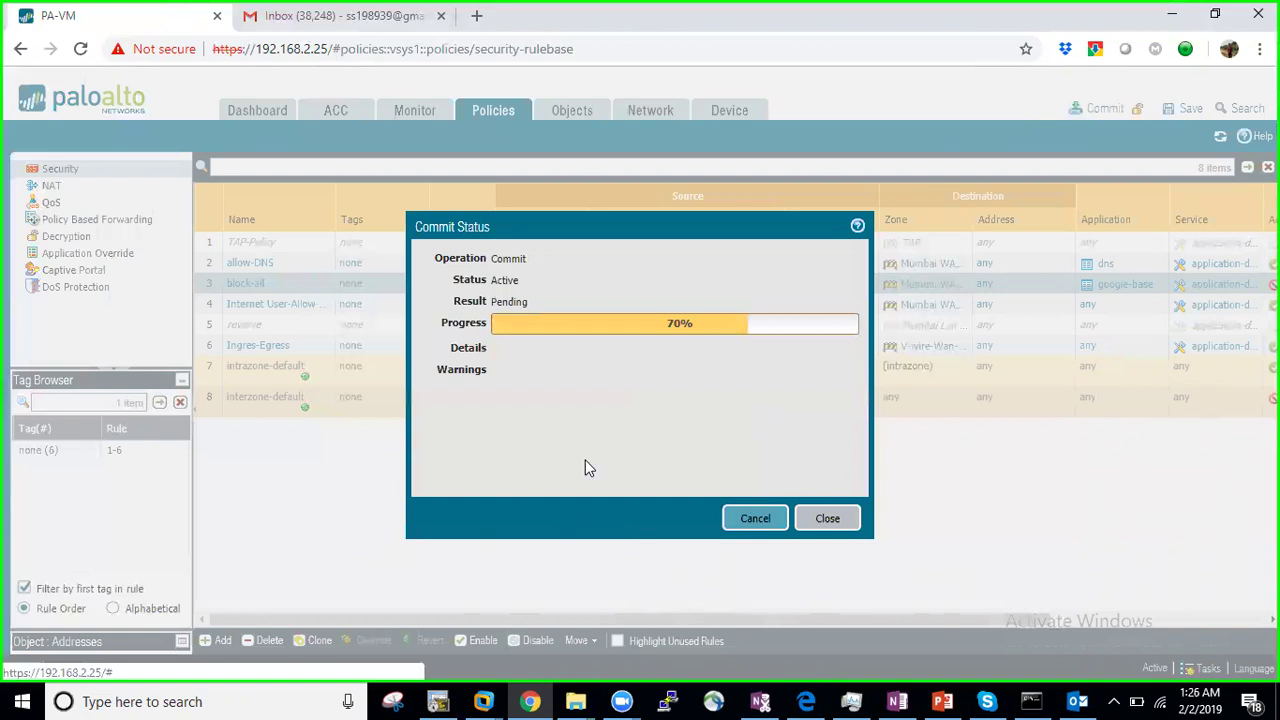
# Return to Wireshark in the WIN-7 virtual machine, start a fresh capture without saving, and remove the tcp.stream display filter.
pyautogui.click(483, 701)
pyautogui.click(483, 701)
pyautogui.click(483, 701)
pyautogui.click(672, 602)
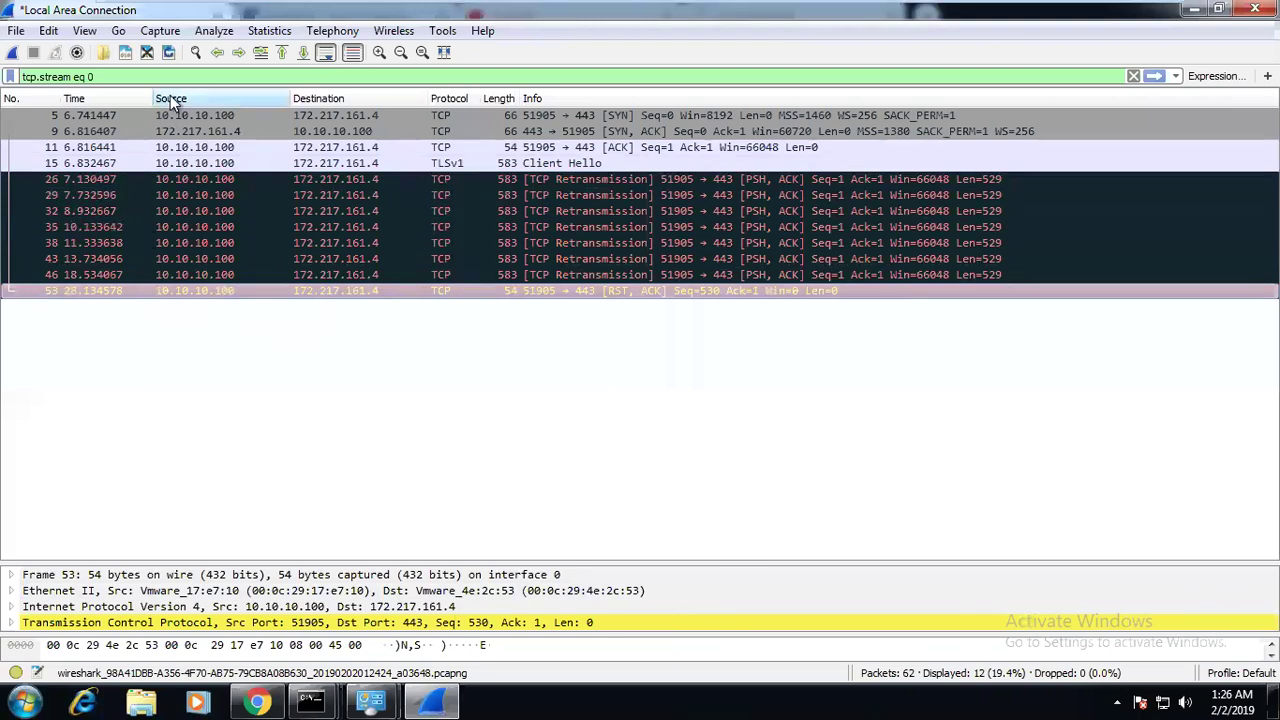
pyautogui.click(11, 53)
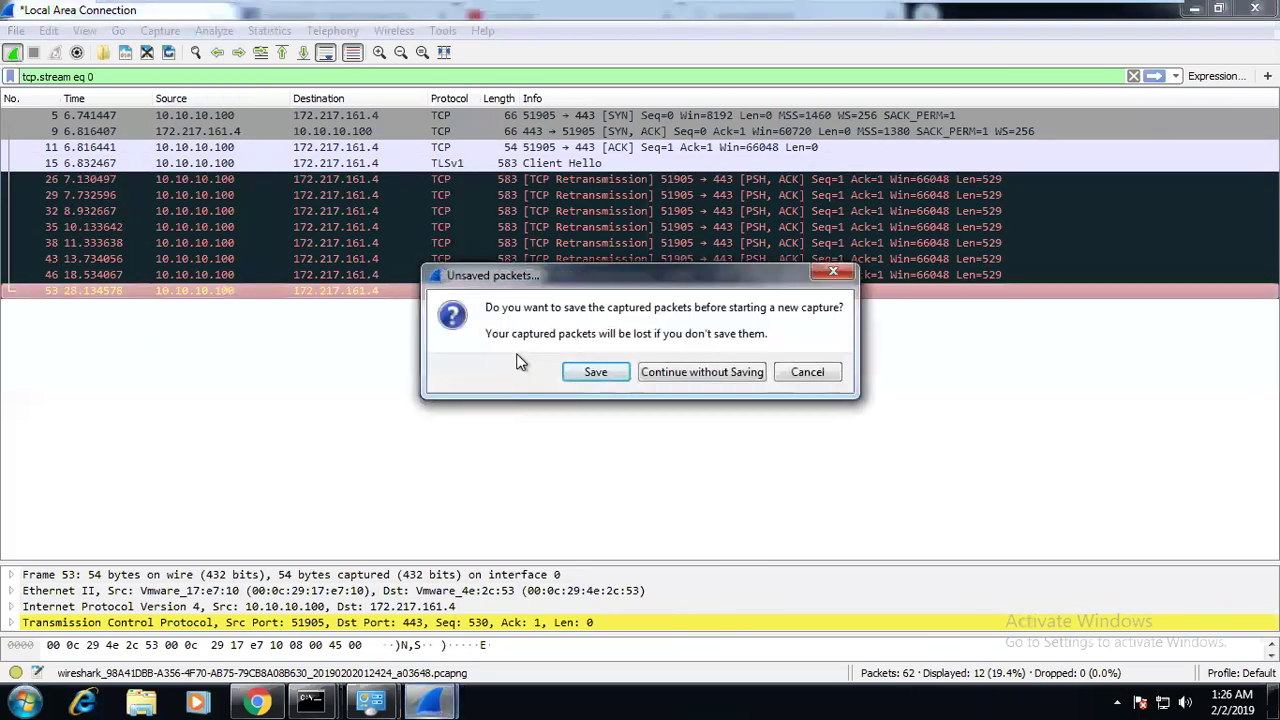
pyautogui.click(707, 375)
pyautogui.moveTo(878, 8)
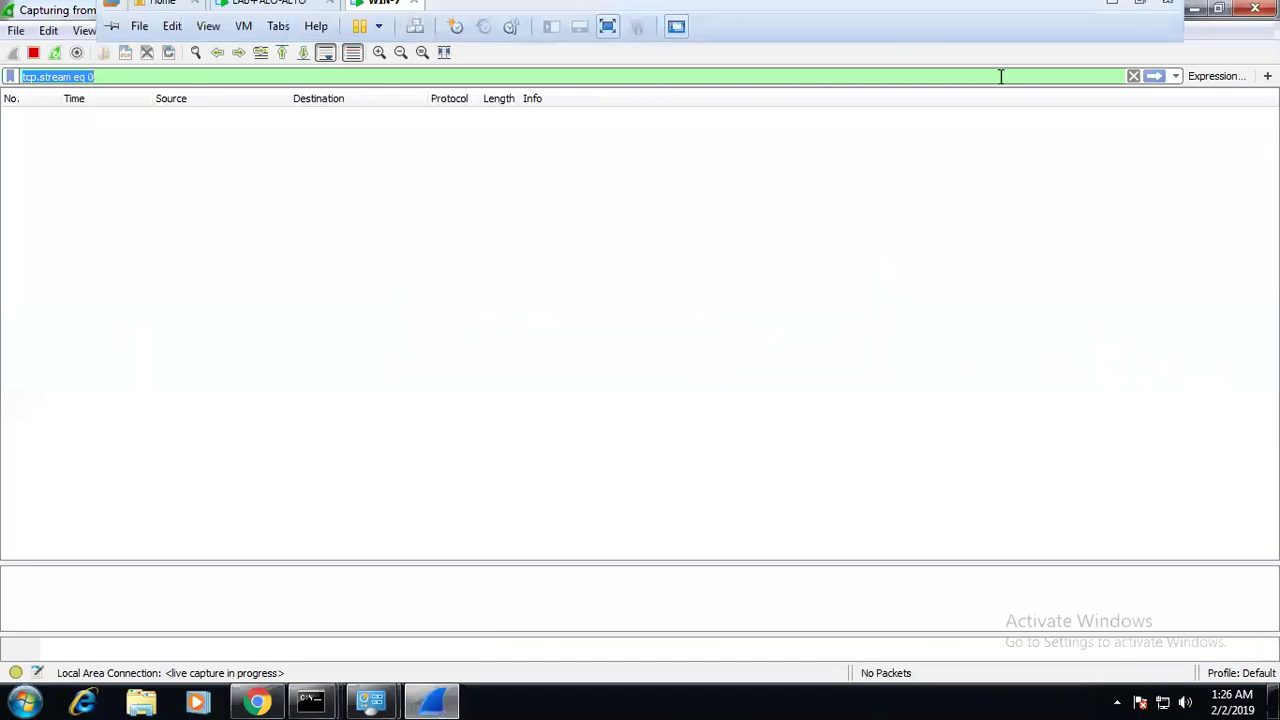
pyautogui.click(1135, 77)
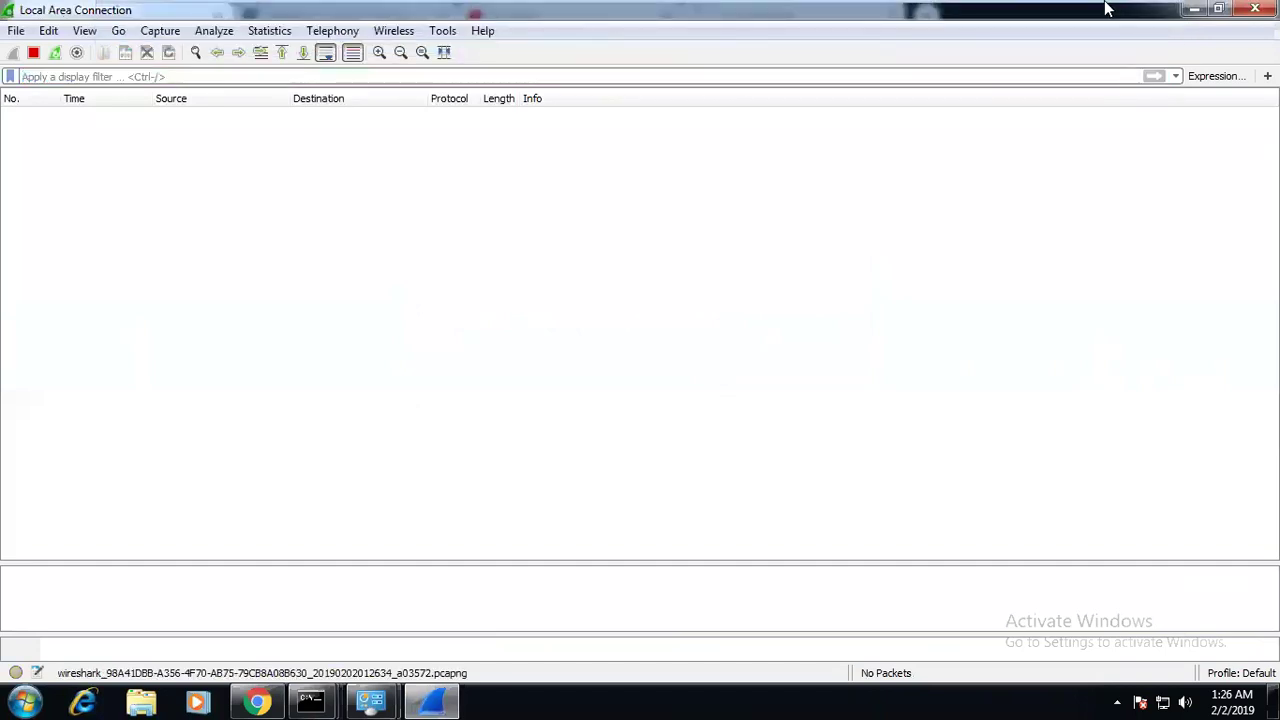
pyautogui.click(1108, 8)
pyautogui.click(852, 516)
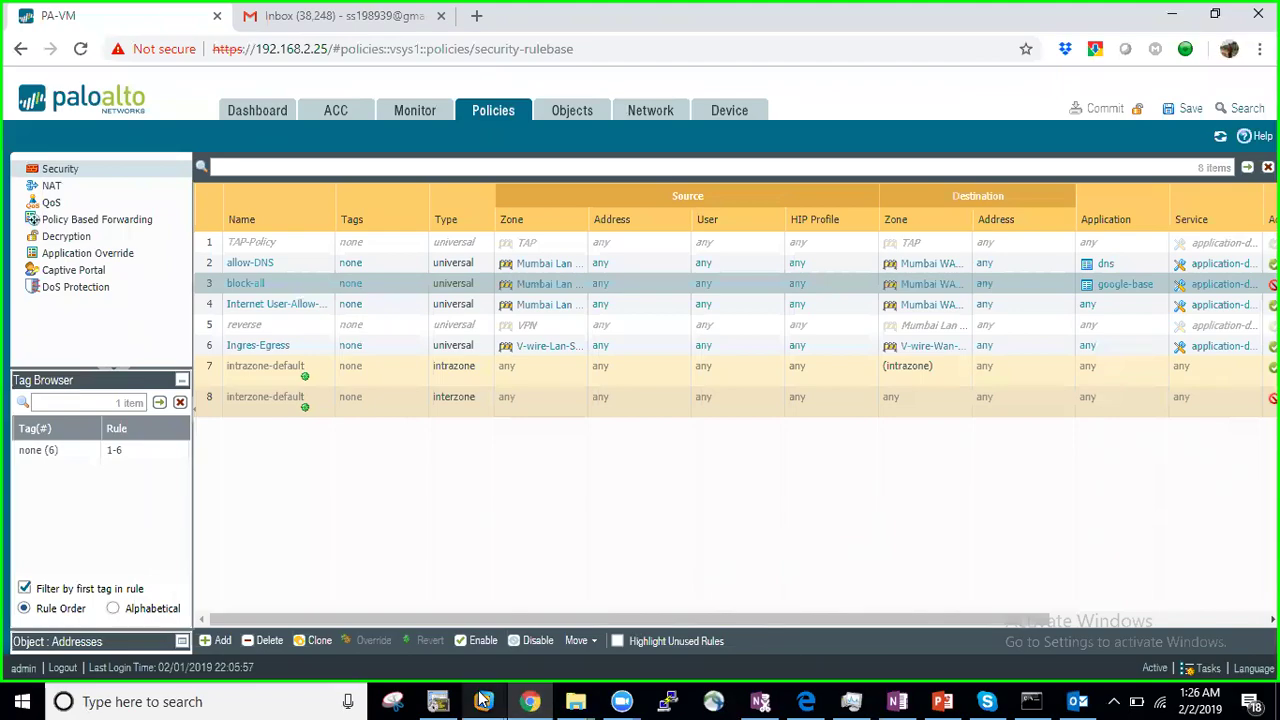
pyautogui.moveTo(482, 700)
pyautogui.click(632, 615)
pyautogui.click(257, 701)
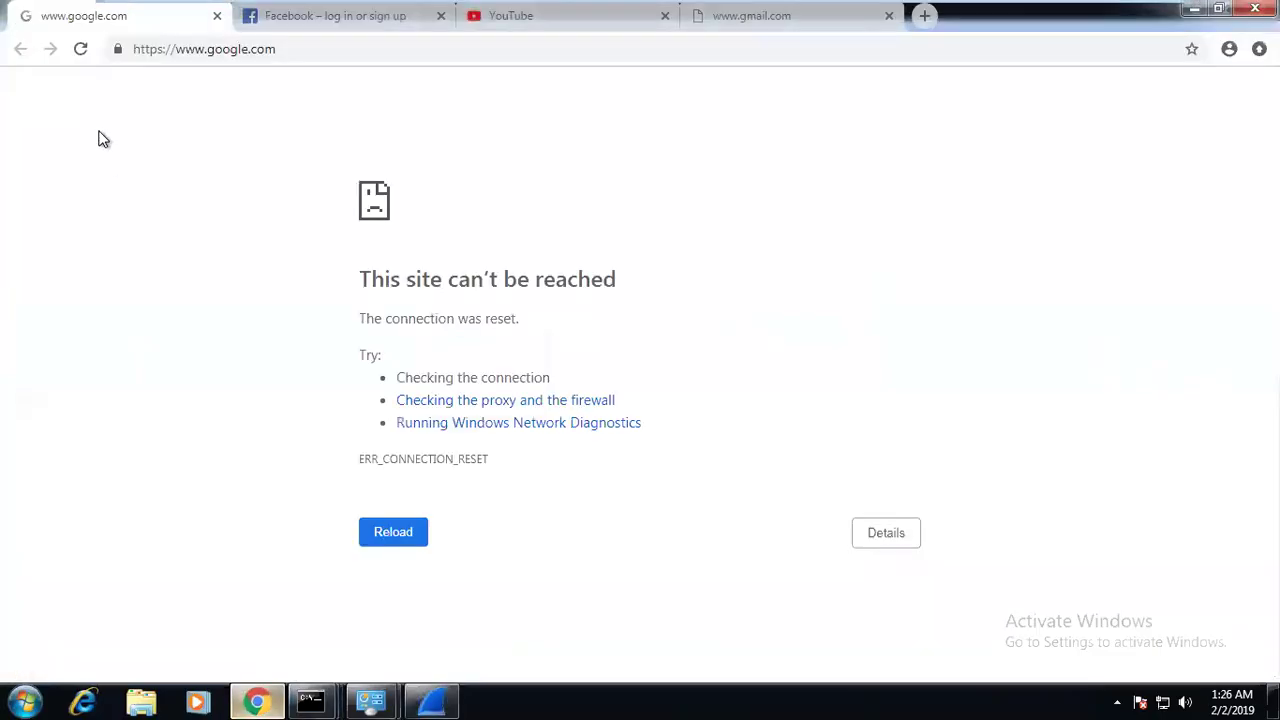
pyautogui.click(80, 48)
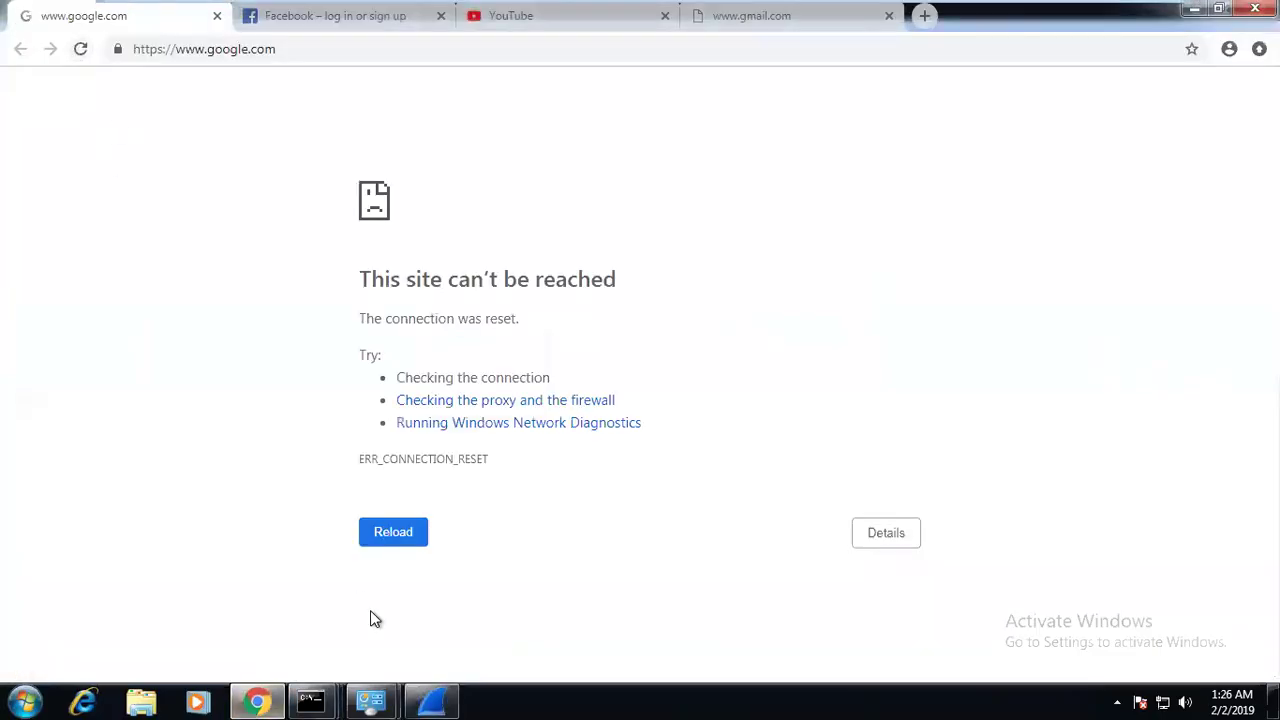
pyautogui.click(431, 700)
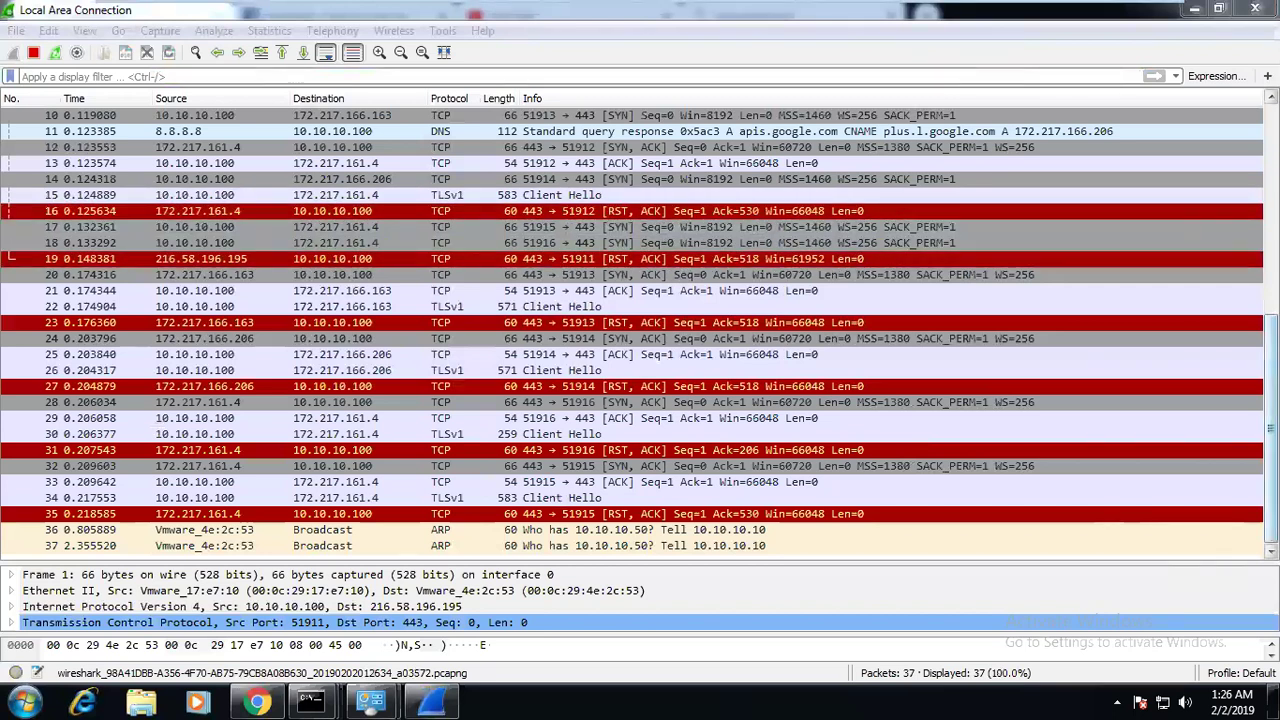
pyautogui.click(195, 645)
pyautogui.scroll(3, 640, 335)
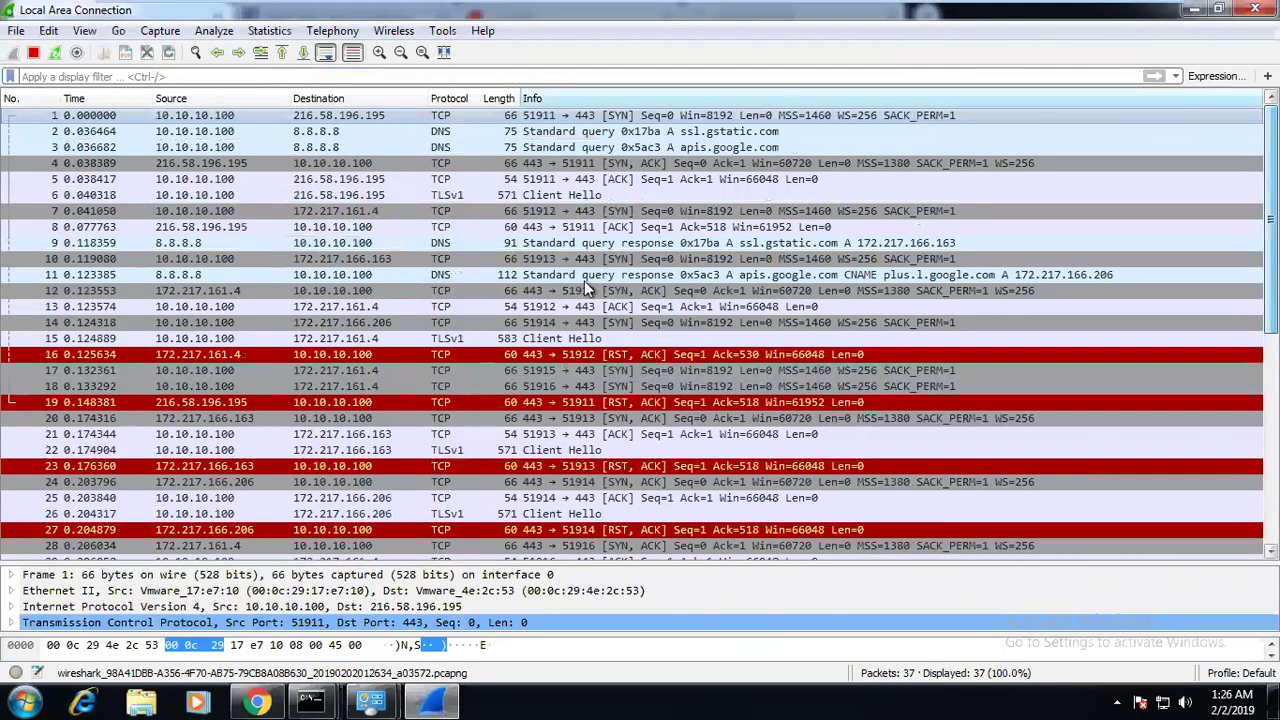
pyautogui.click(257, 702)
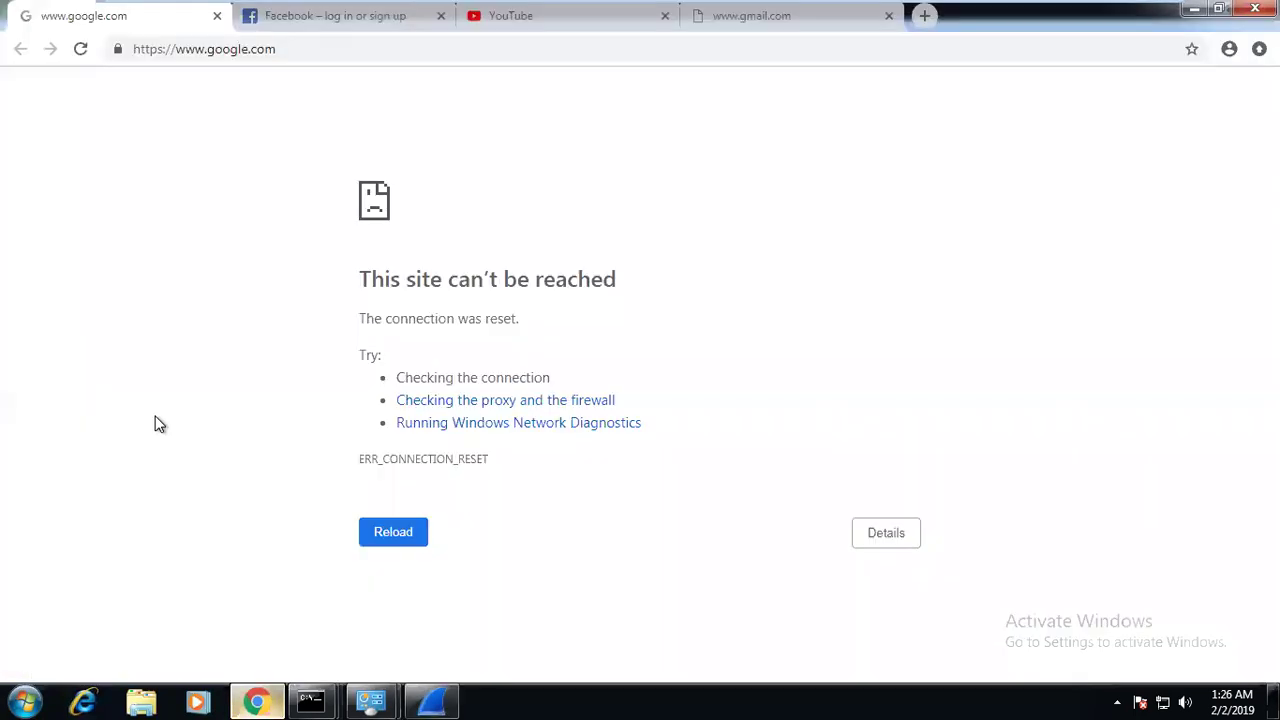
pyautogui.click(80, 48)
pyautogui.click(431, 700)
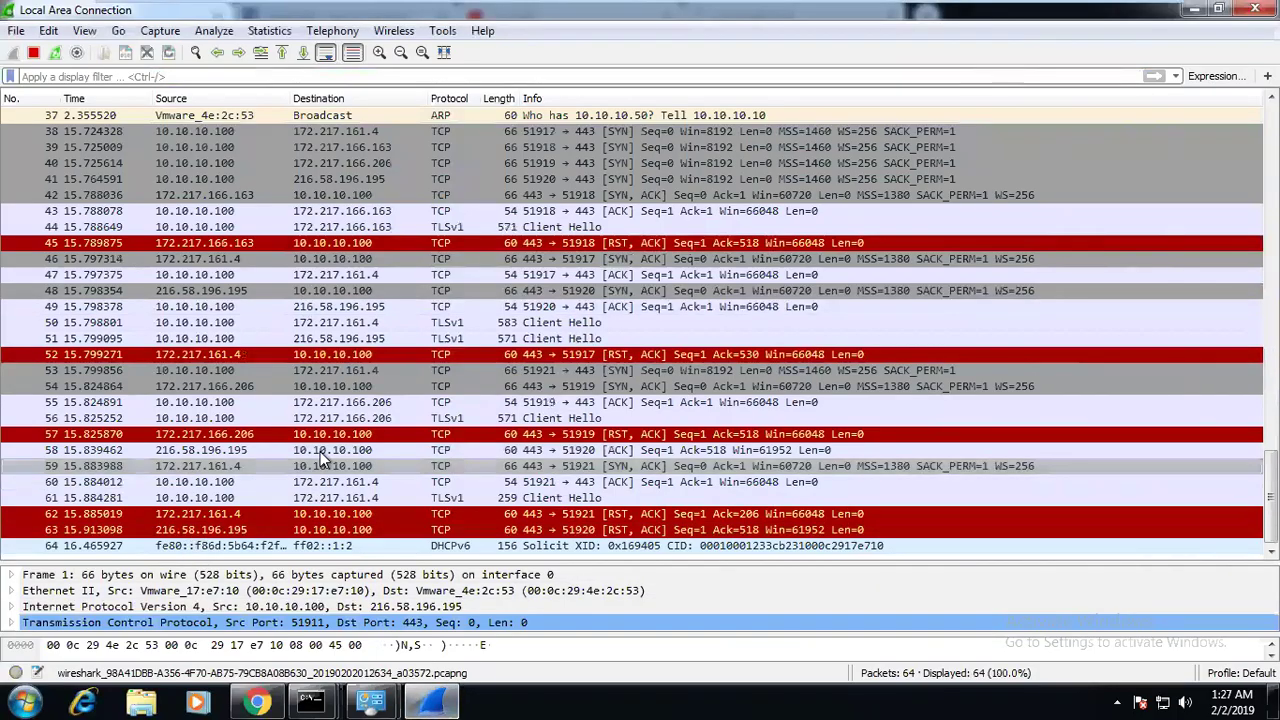
# Switch to the Palo Alto web interface and reload the traffic logs to check the google-base entries for the block-all rule.
pyautogui.moveTo(760, 5)
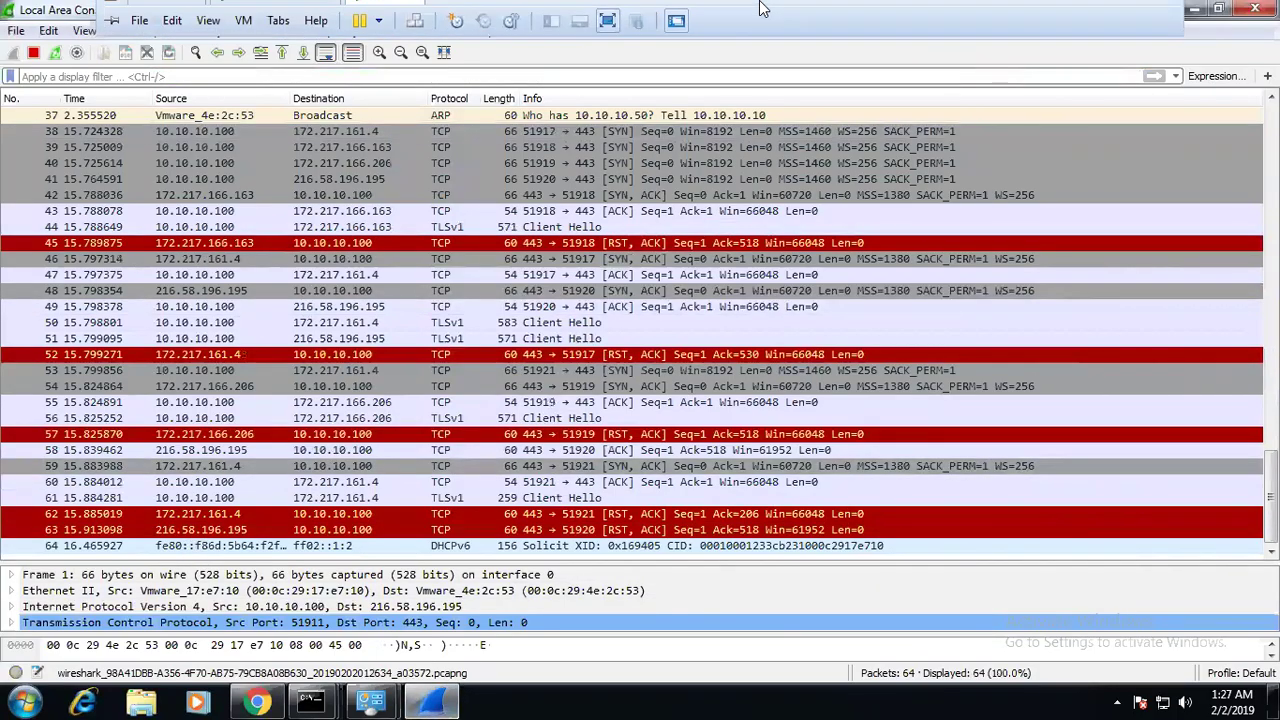
pyautogui.click(1111, 14)
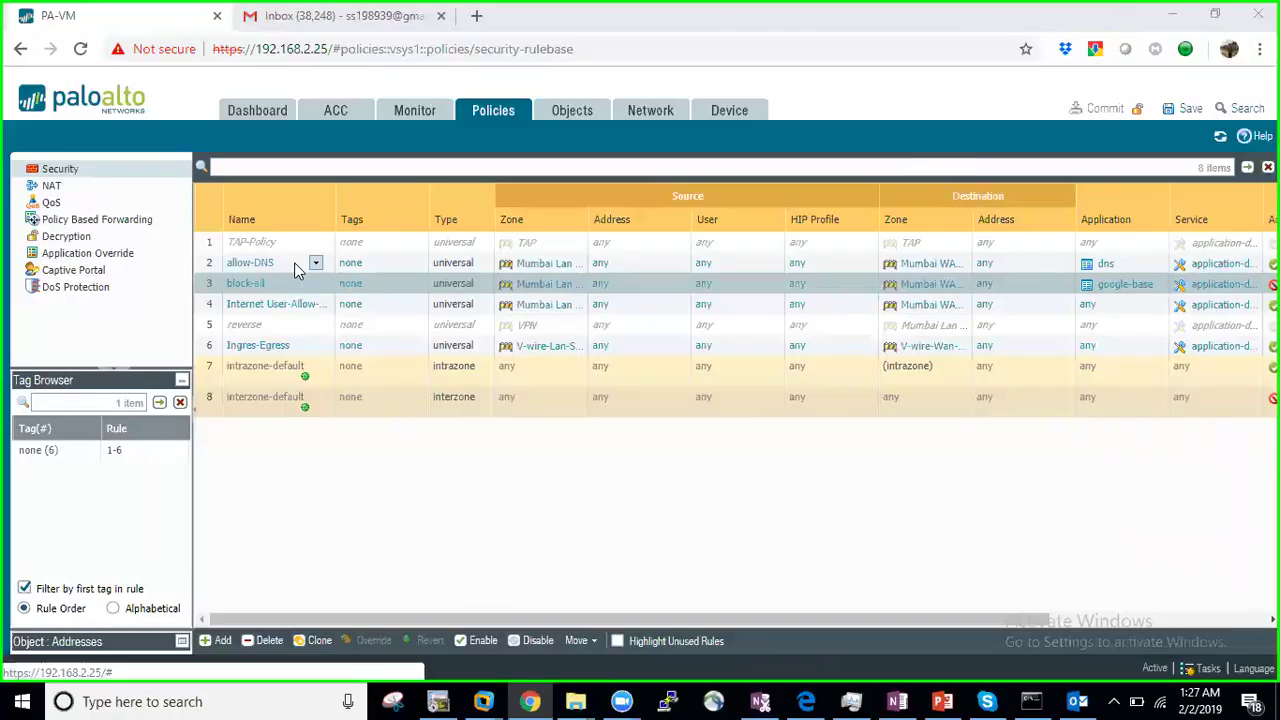
pyautogui.click(415, 112)
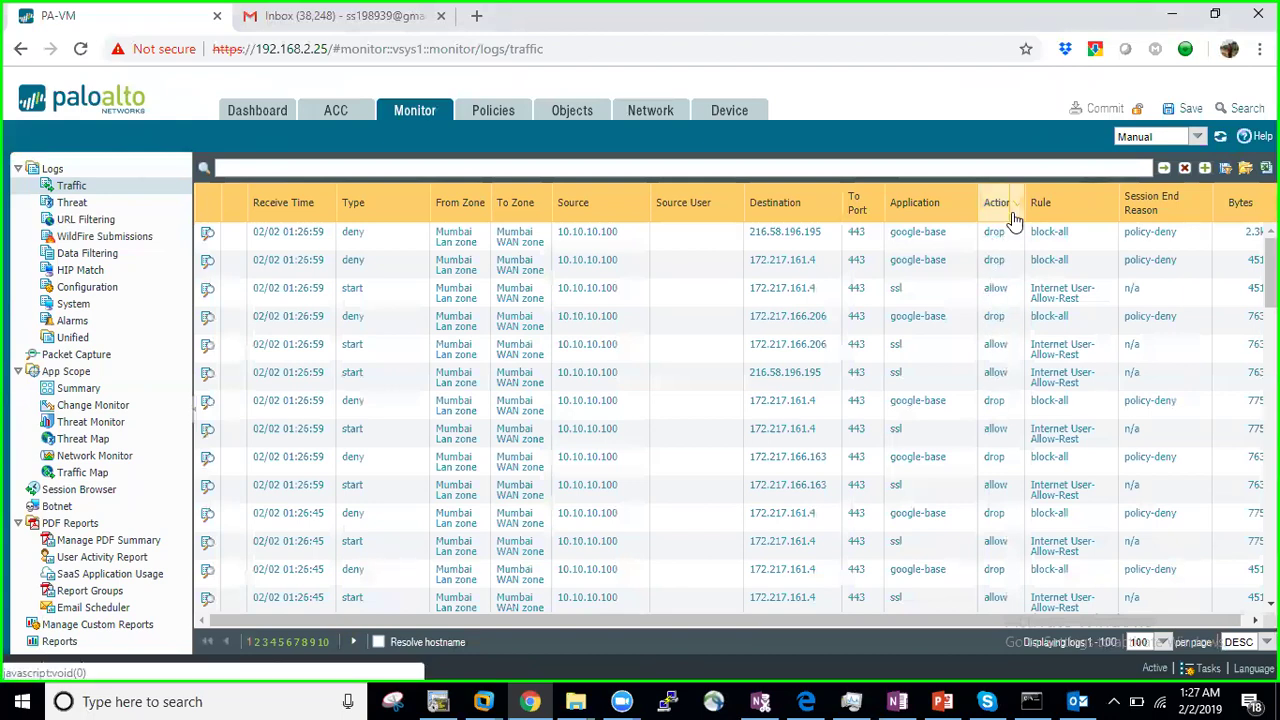
pyautogui.click(72, 187)
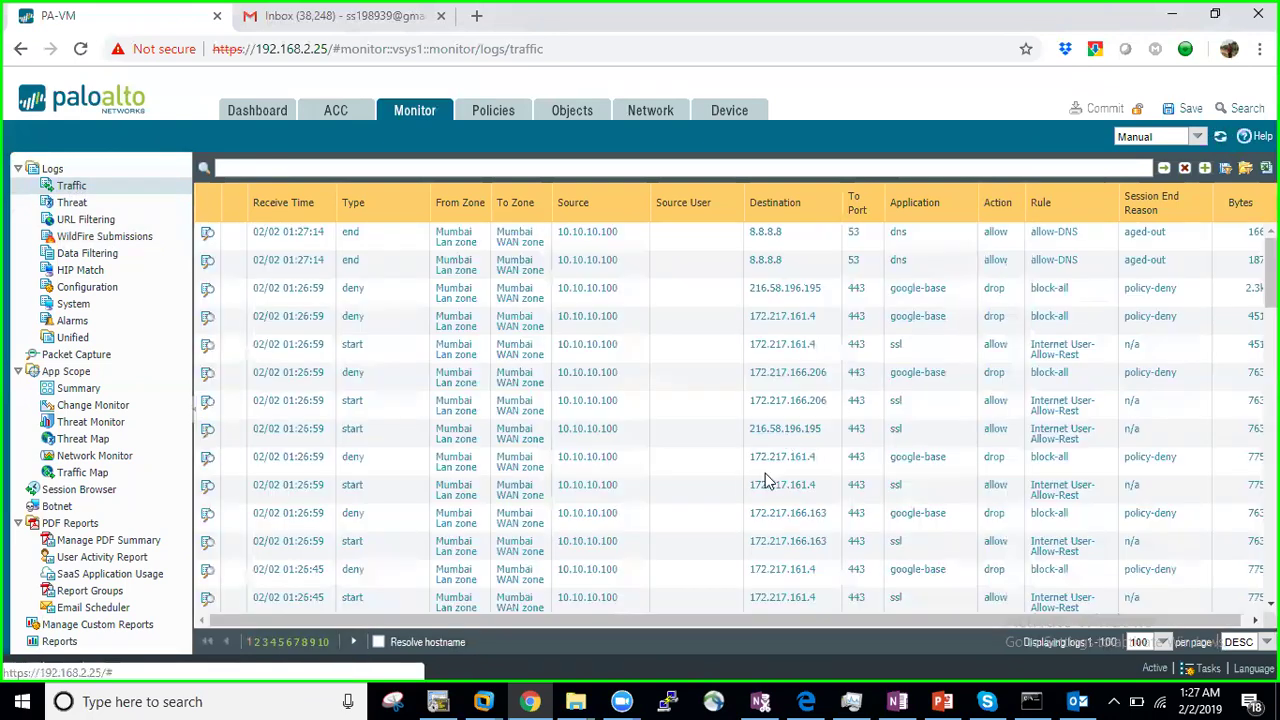
# Return to Wireshark in the WIN-7 virtual machine, follow the TCP stream of reset packet 45 from 172.217.166.163, and dismiss the stream content.
pyautogui.moveTo(572, 701)
pyautogui.click(697, 596)
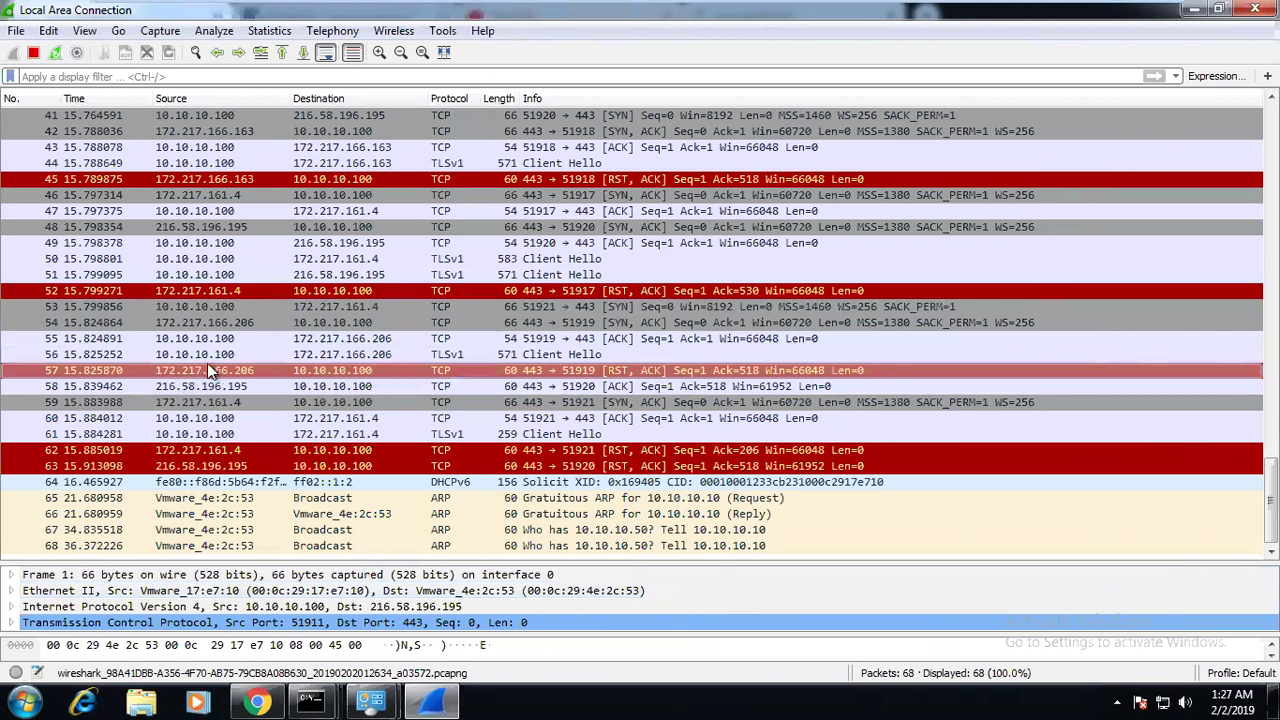
pyautogui.click(224, 177)
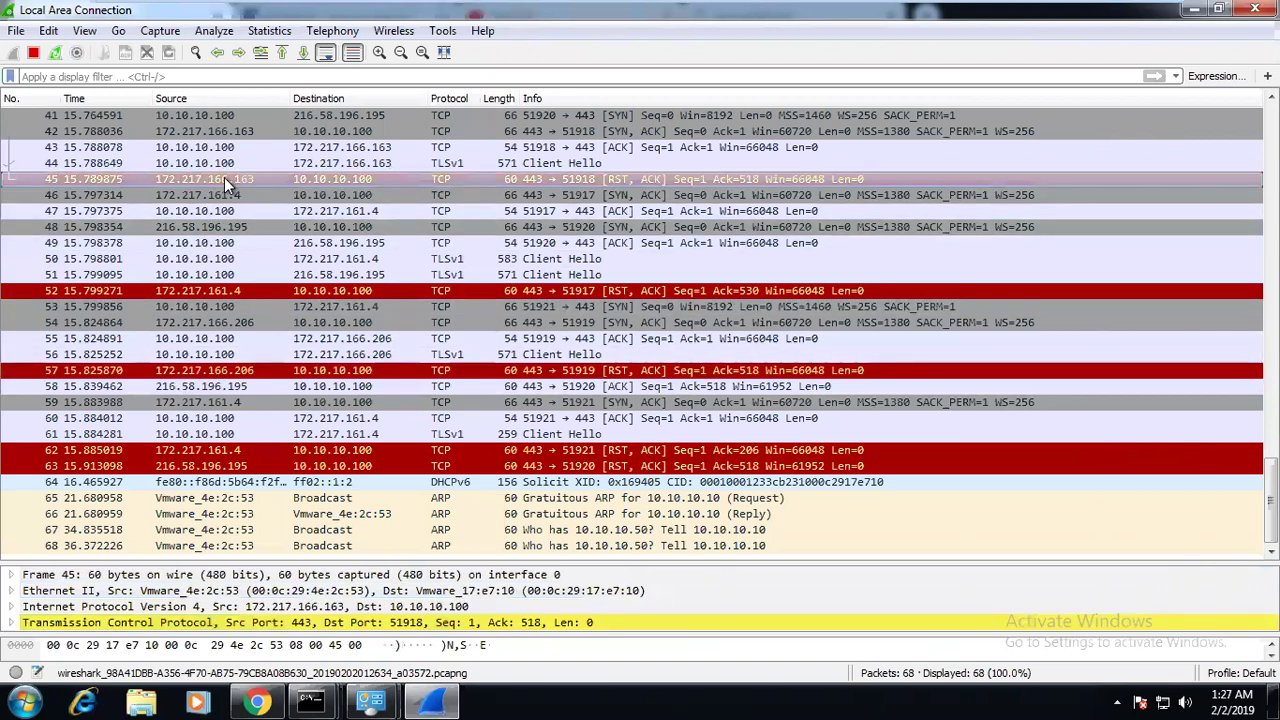
pyautogui.rightClick(224, 177)
pyautogui.moveTo(335, 430)
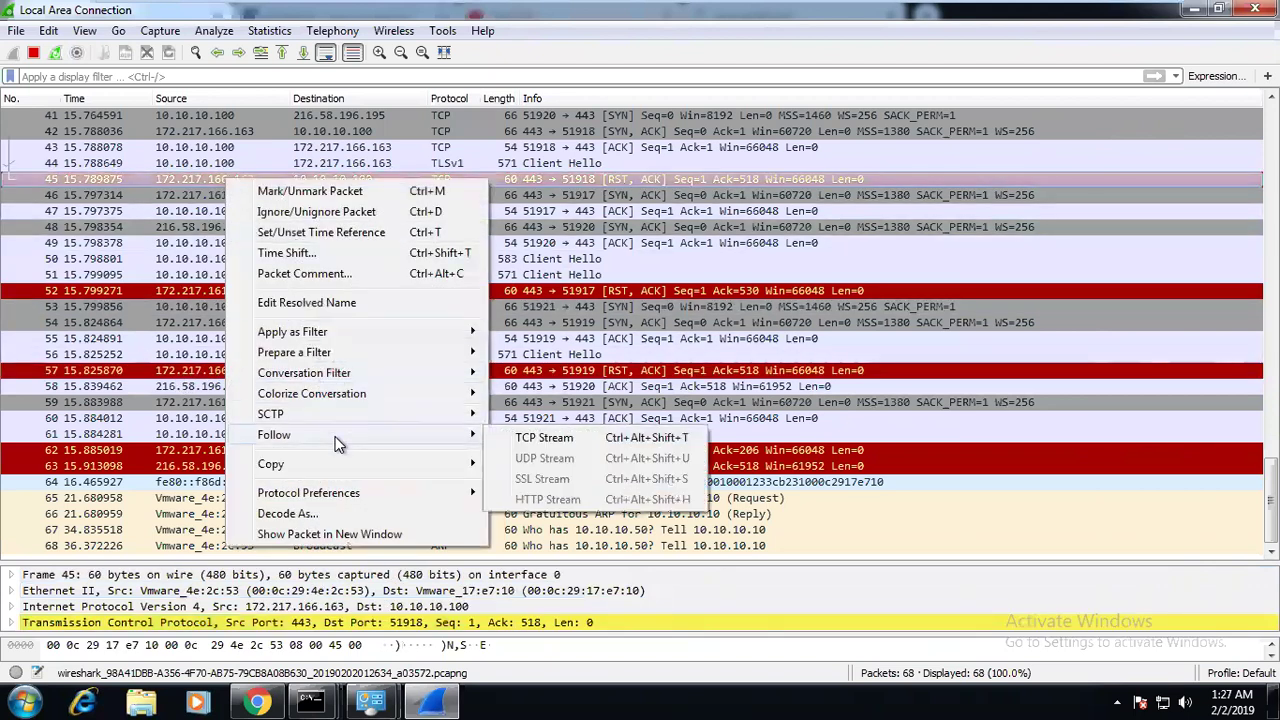
pyautogui.click(528, 446)
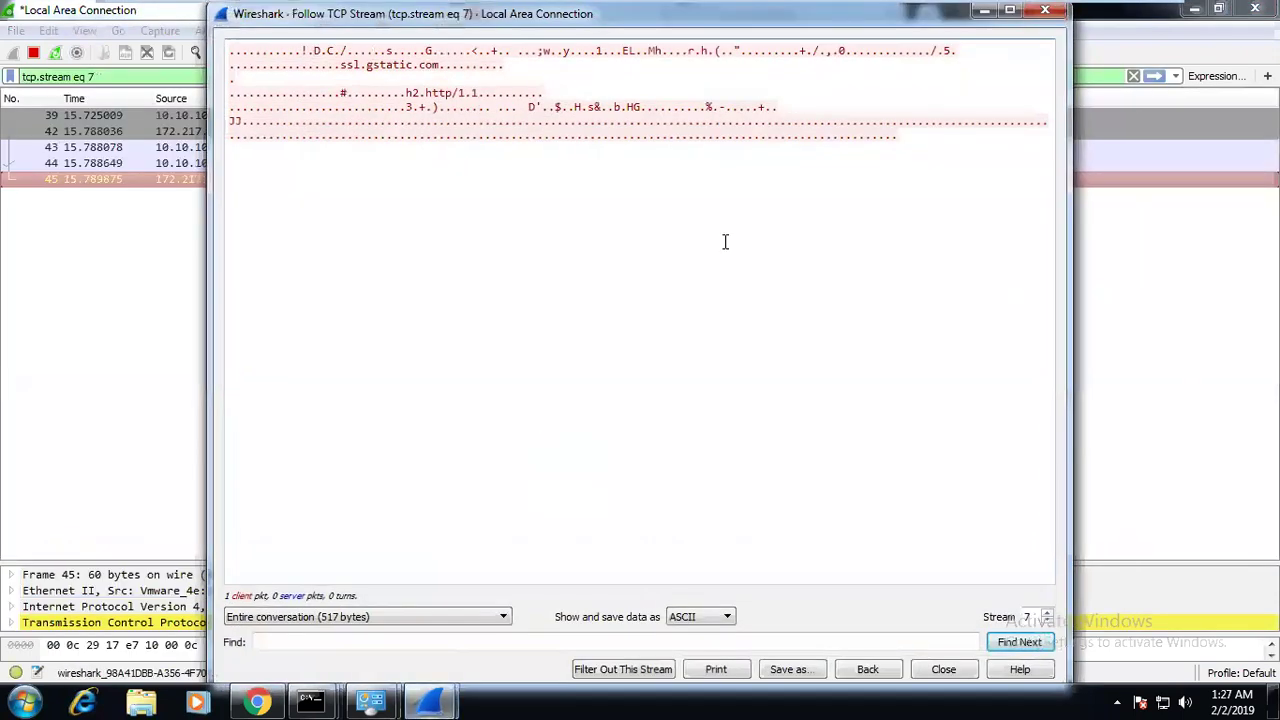
pyautogui.press('Escape')
# Examine the filtered 172.217.166.163 stream packet by packet, from the TCP handshake through the Client Hello to the RST, ACK.
pyautogui.click(239, 129)
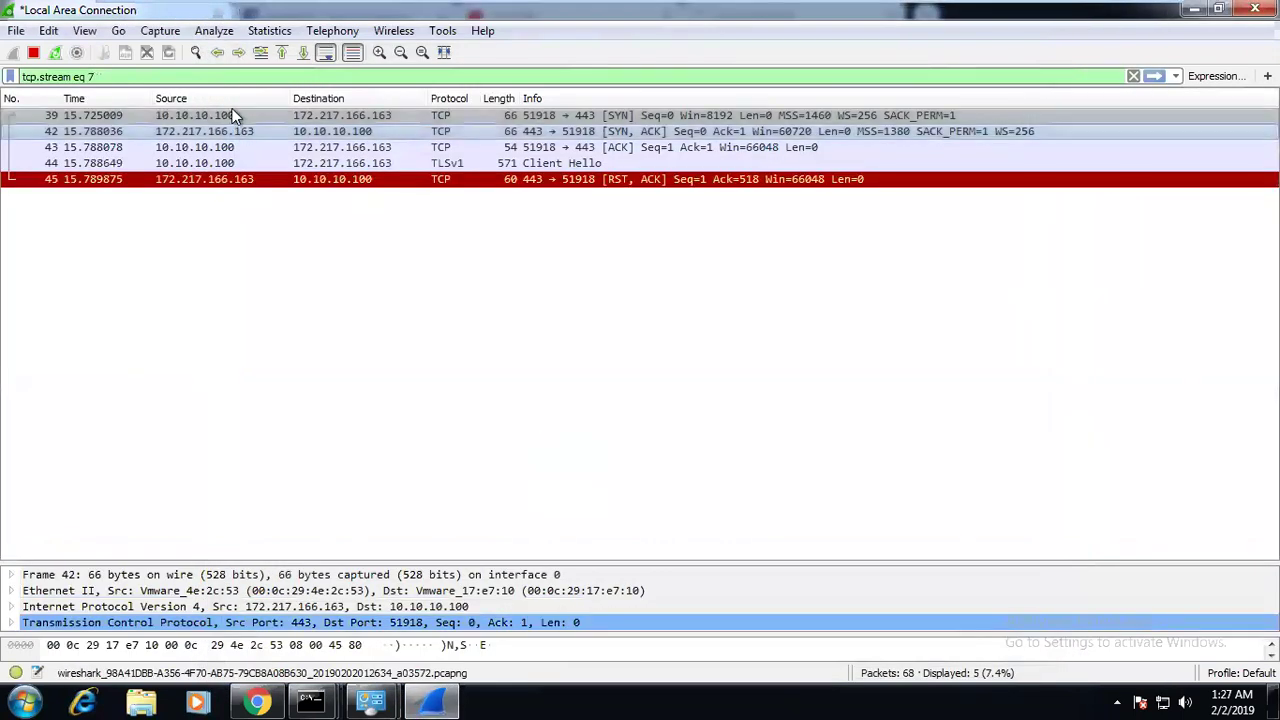
pyautogui.click(232, 116)
pyautogui.click(393, 129)
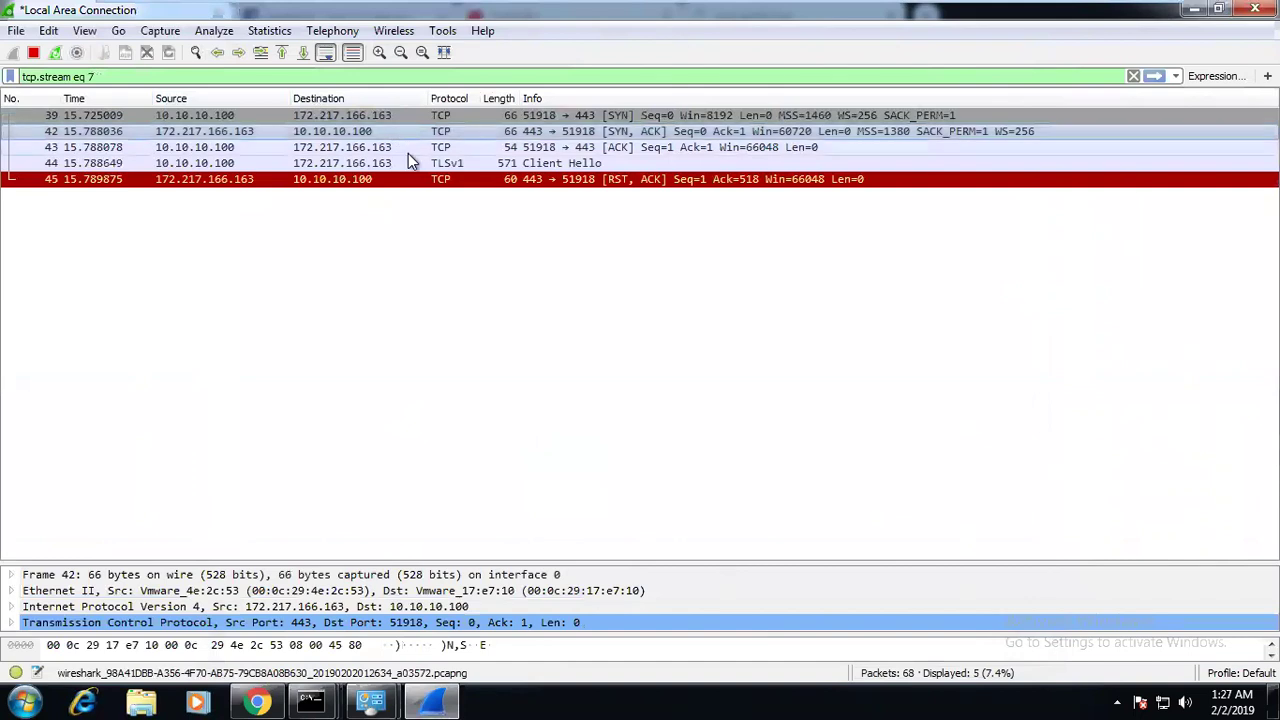
pyautogui.click(408, 150)
pyautogui.click(387, 161)
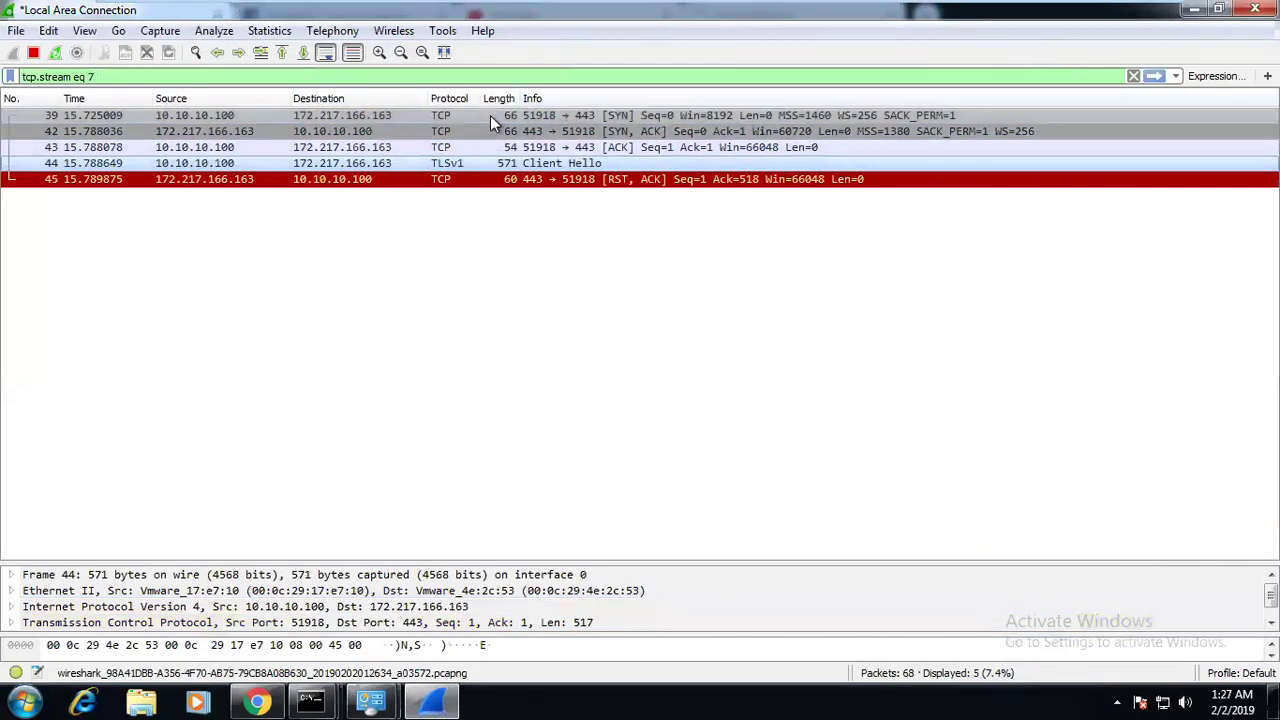
pyautogui.click(222, 186)
pyautogui.click(337, 147)
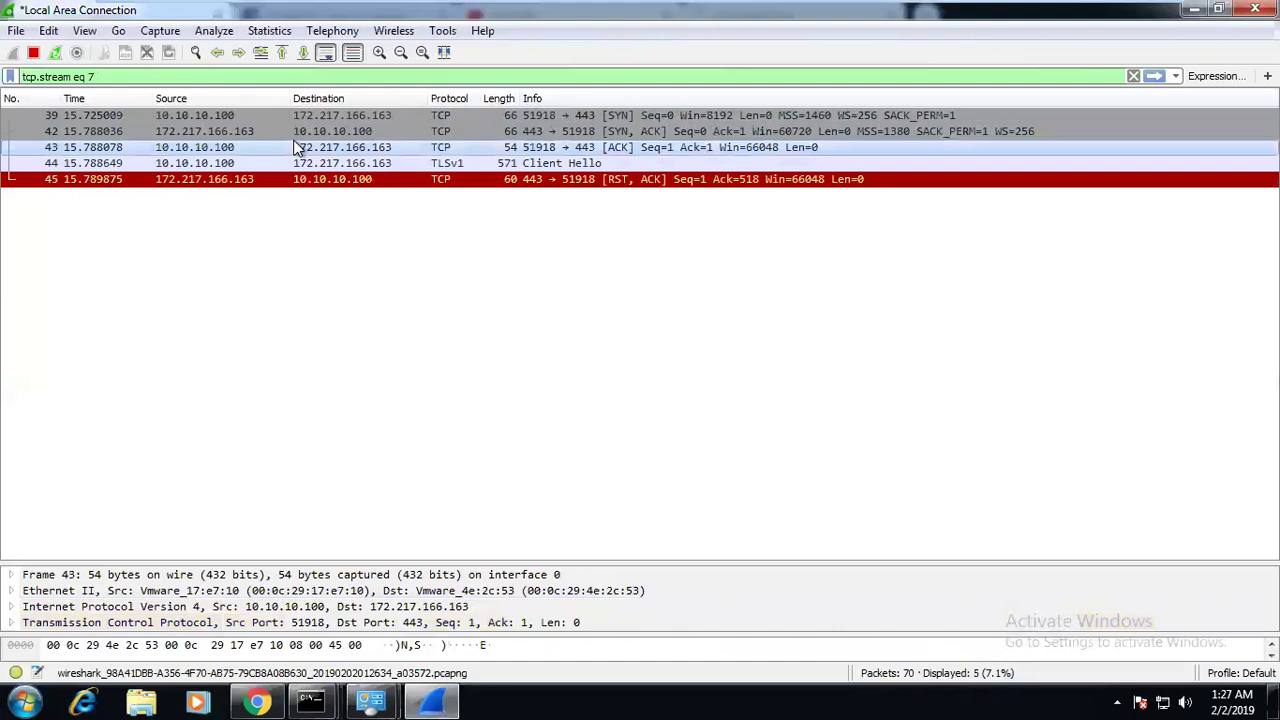
pyautogui.click(164, 179)
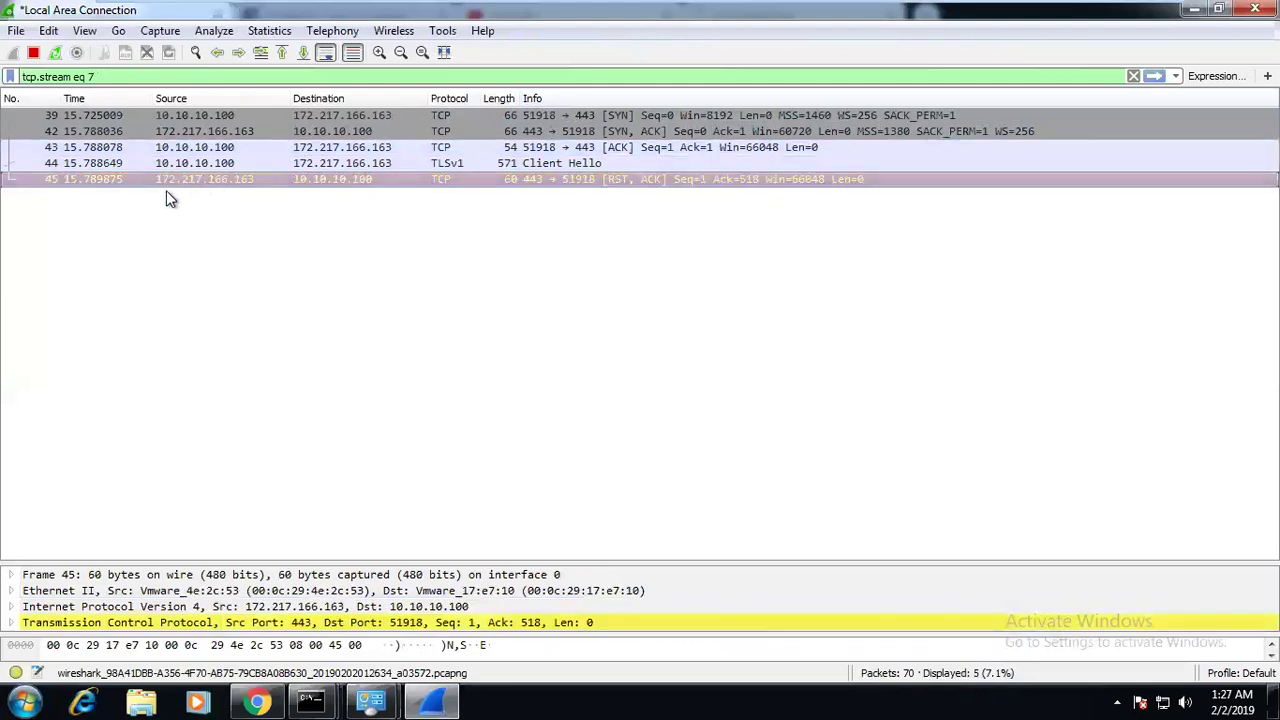
pyautogui.click(249, 161)
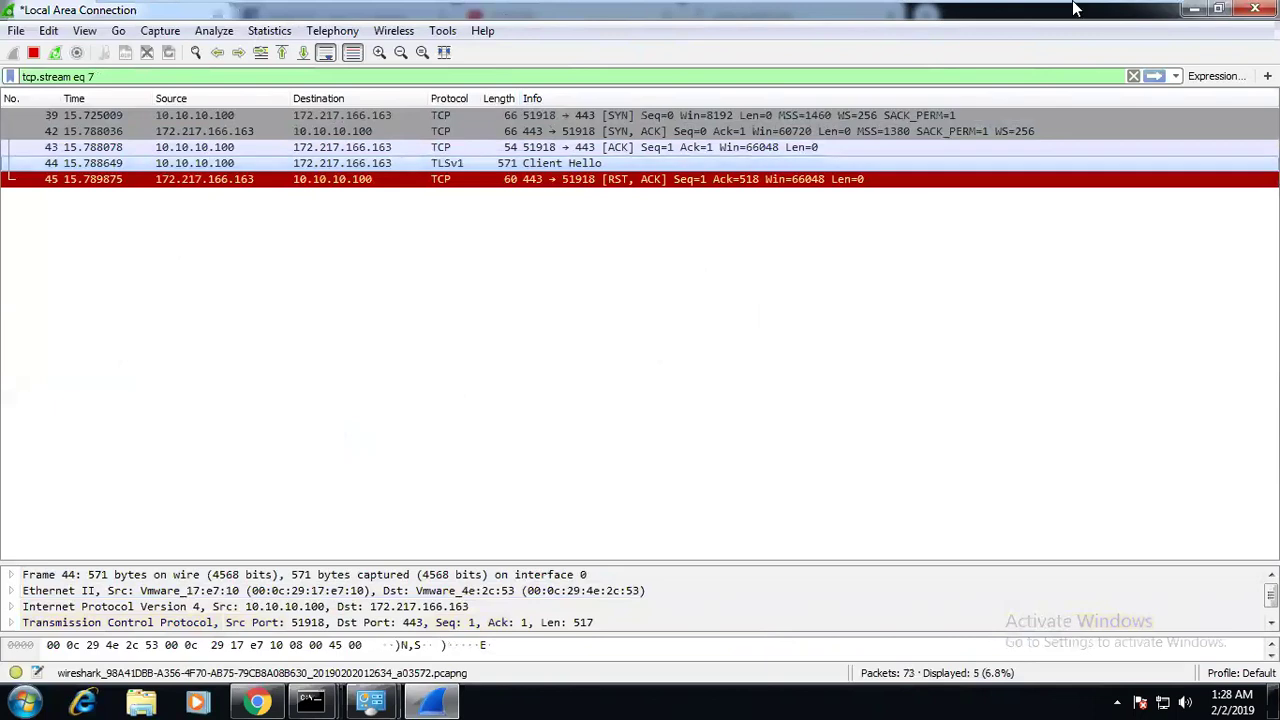
# Clear the stream filter, follow the TCP stream of reset packet 62 from 172.217.161.4, and inspect its ACK packet.
pyautogui.click(1133, 76)
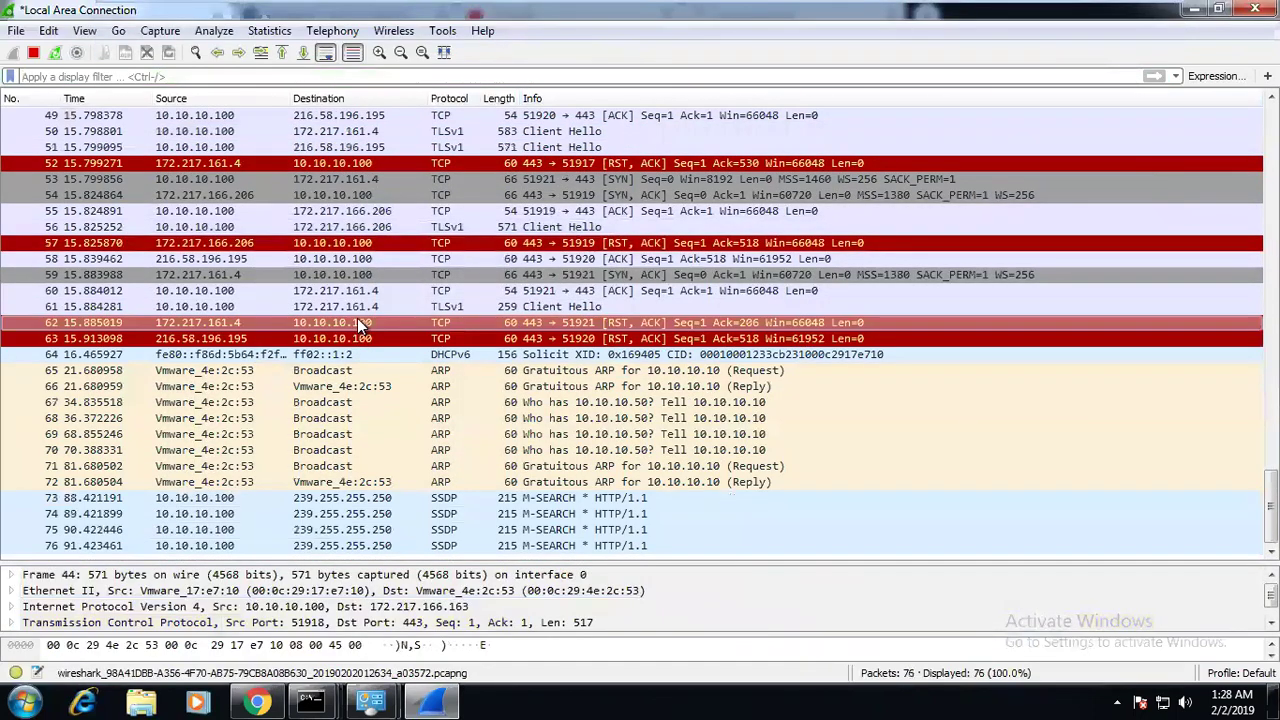
pyautogui.rightClick(357, 320)
pyautogui.moveTo(507, 573)
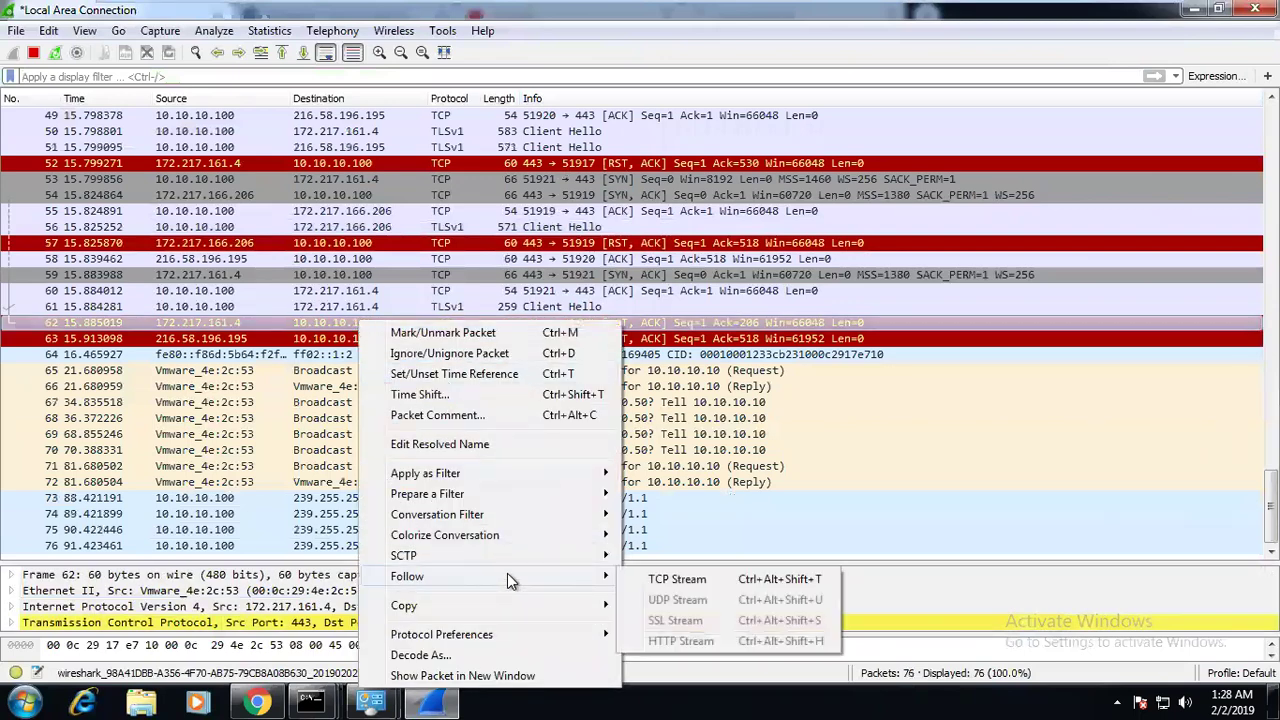
pyautogui.click(650, 577)
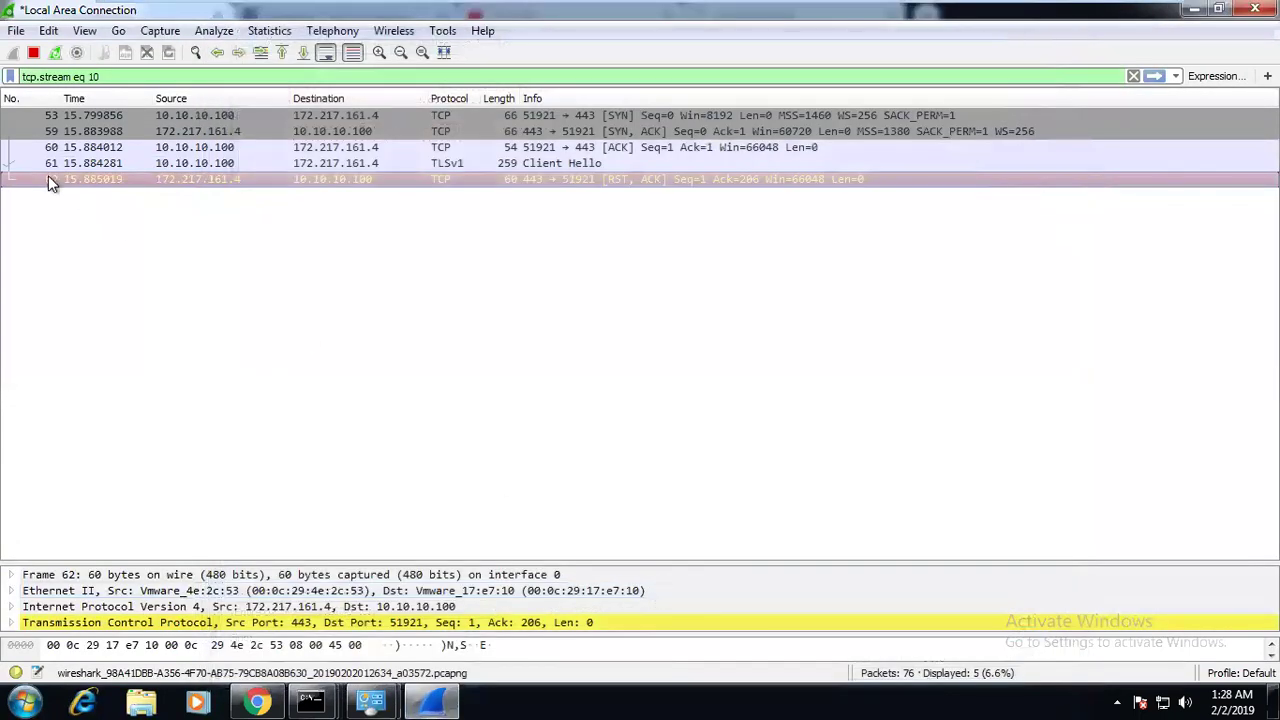
pyautogui.click(355, 150)
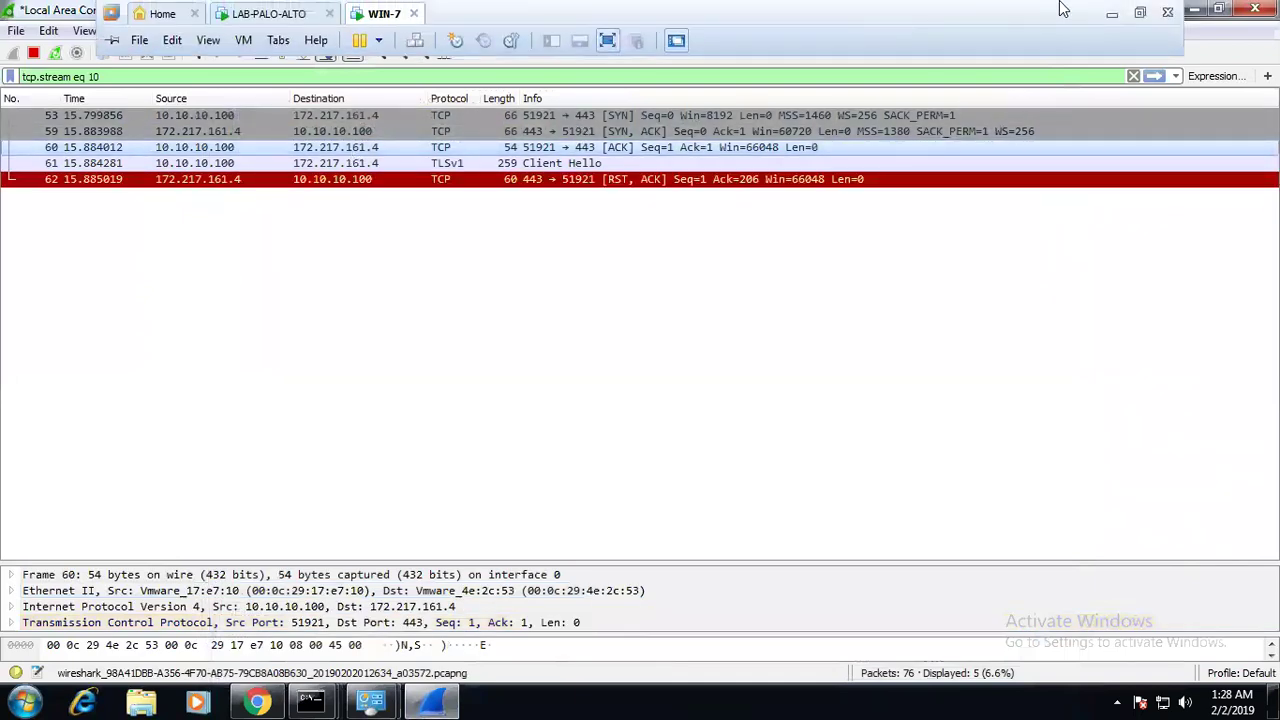
# Switch to the firewall's traffic logs and inspect the detailed log of the google-base entry for 216.58.196.195, including session end reason and packet details.
pyautogui.hotkey('alt', 'Tab')
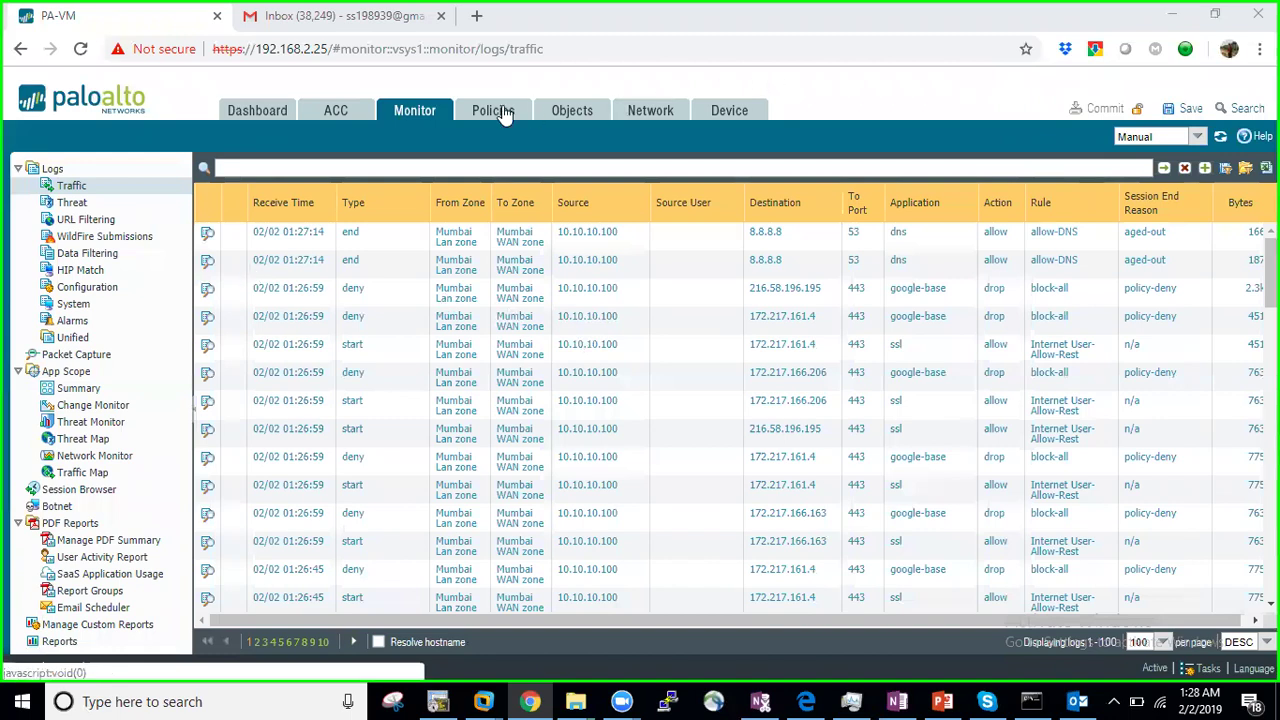
pyautogui.click(71, 187)
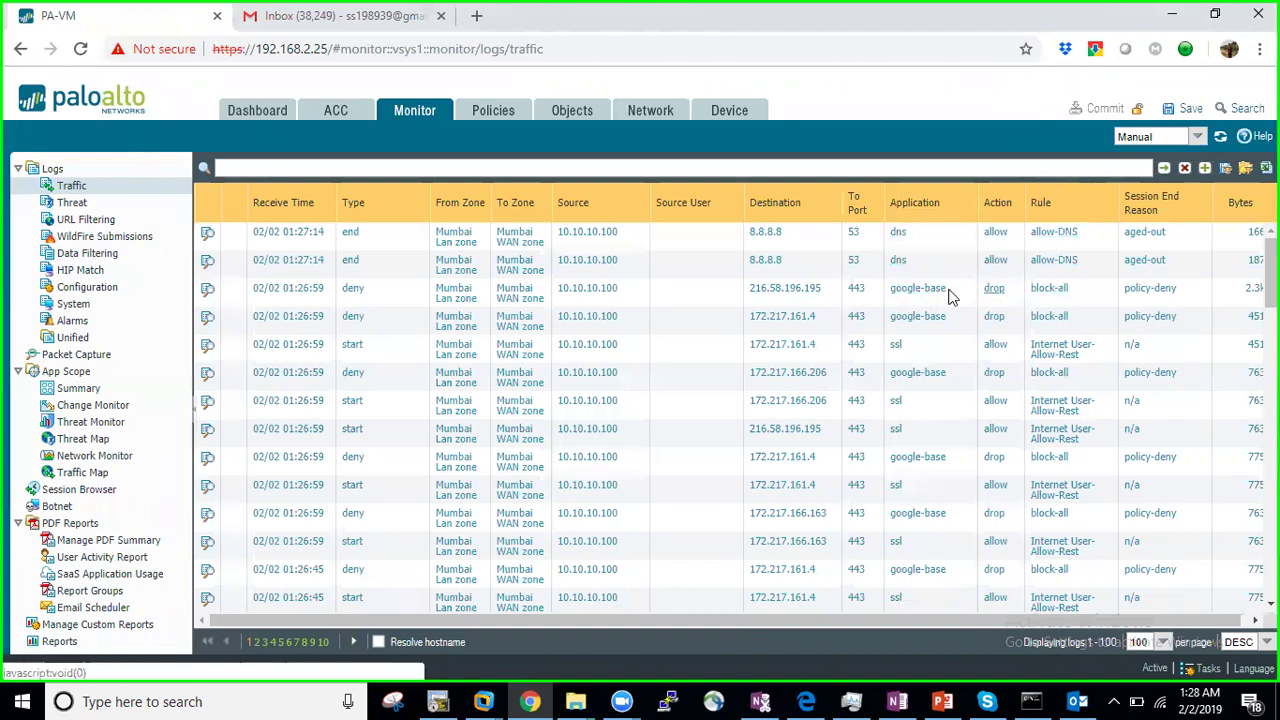
pyautogui.click(208, 291)
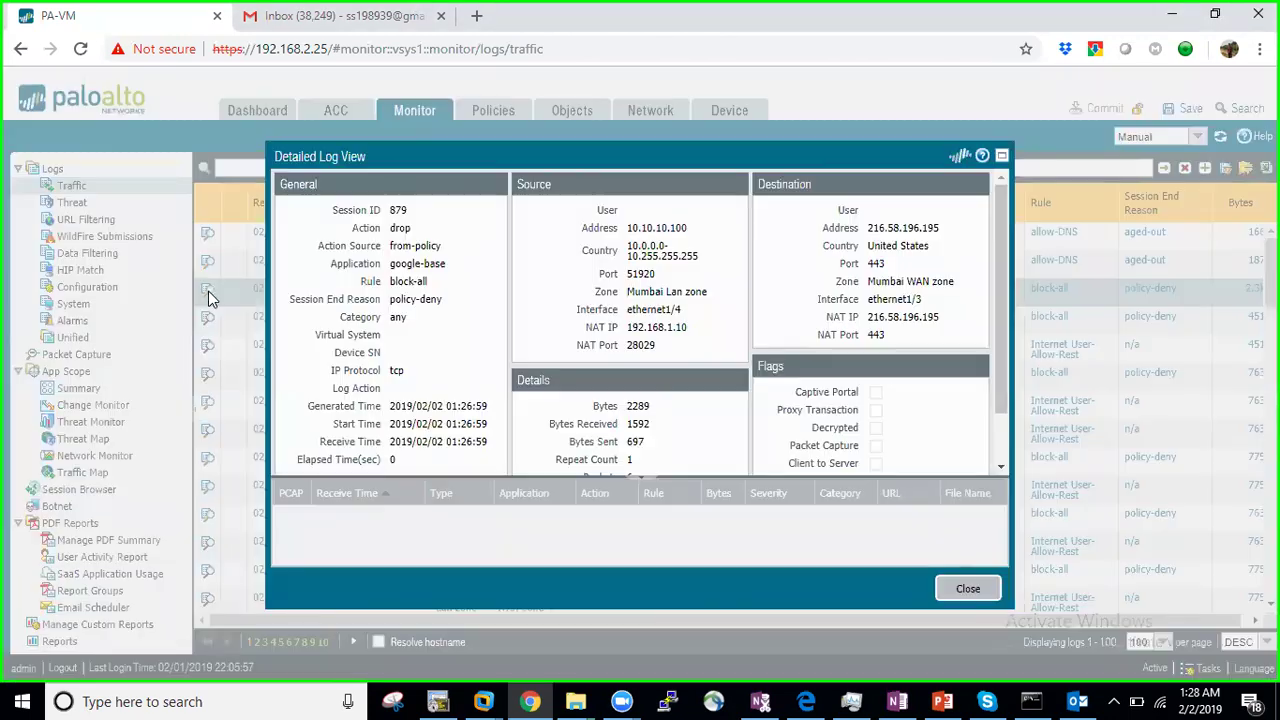
pyautogui.moveTo(395, 300); pyautogui.dragTo(466, 304)
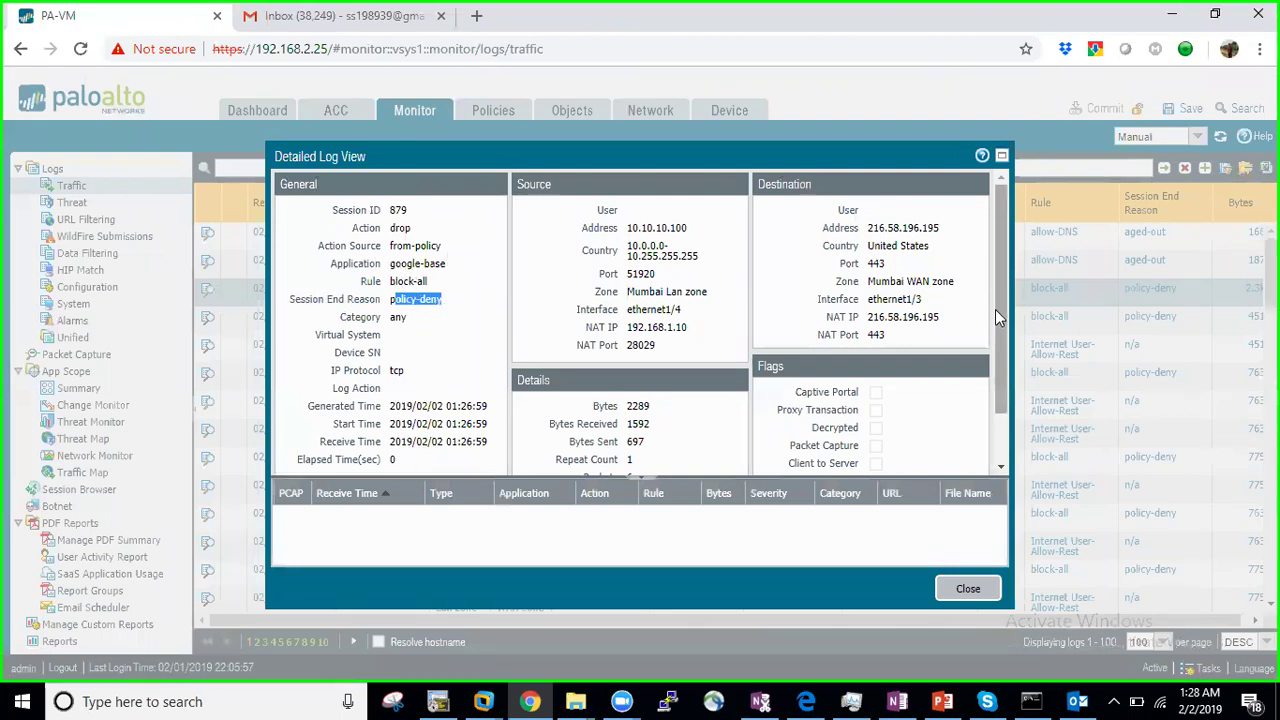
pyautogui.moveTo(995, 309); pyautogui.dragTo(995, 400)
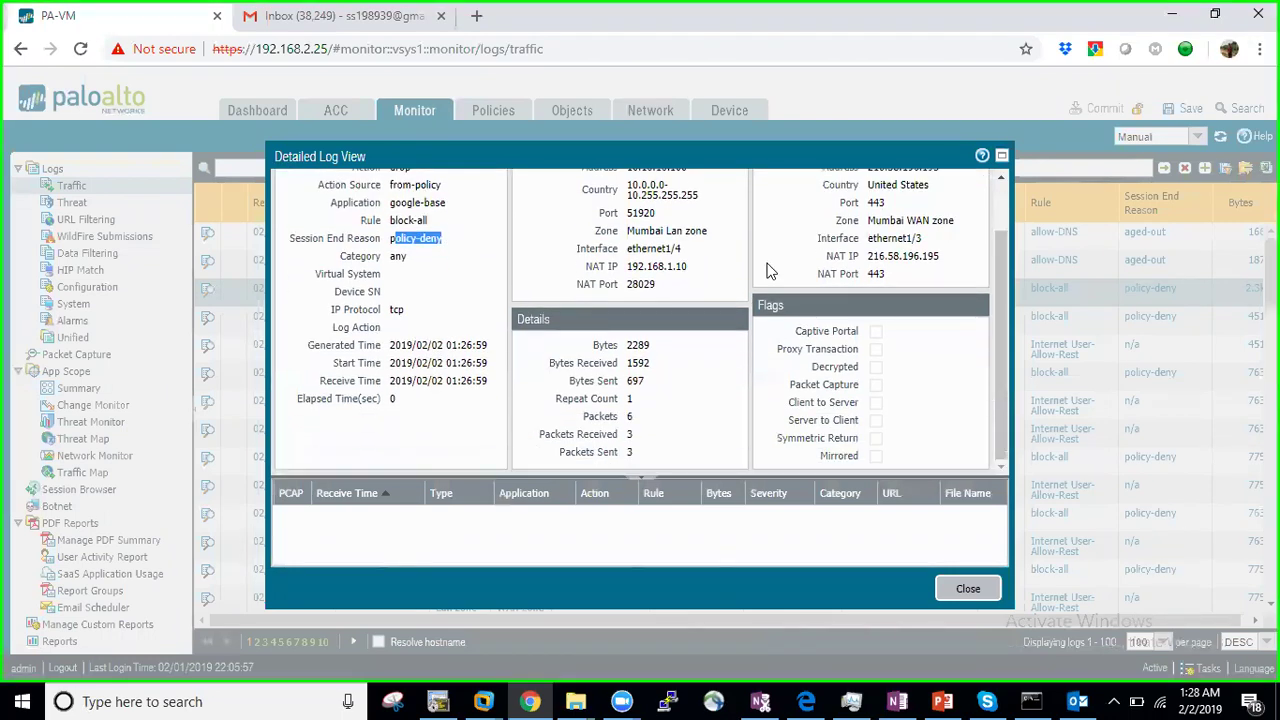
pyautogui.press('Escape')
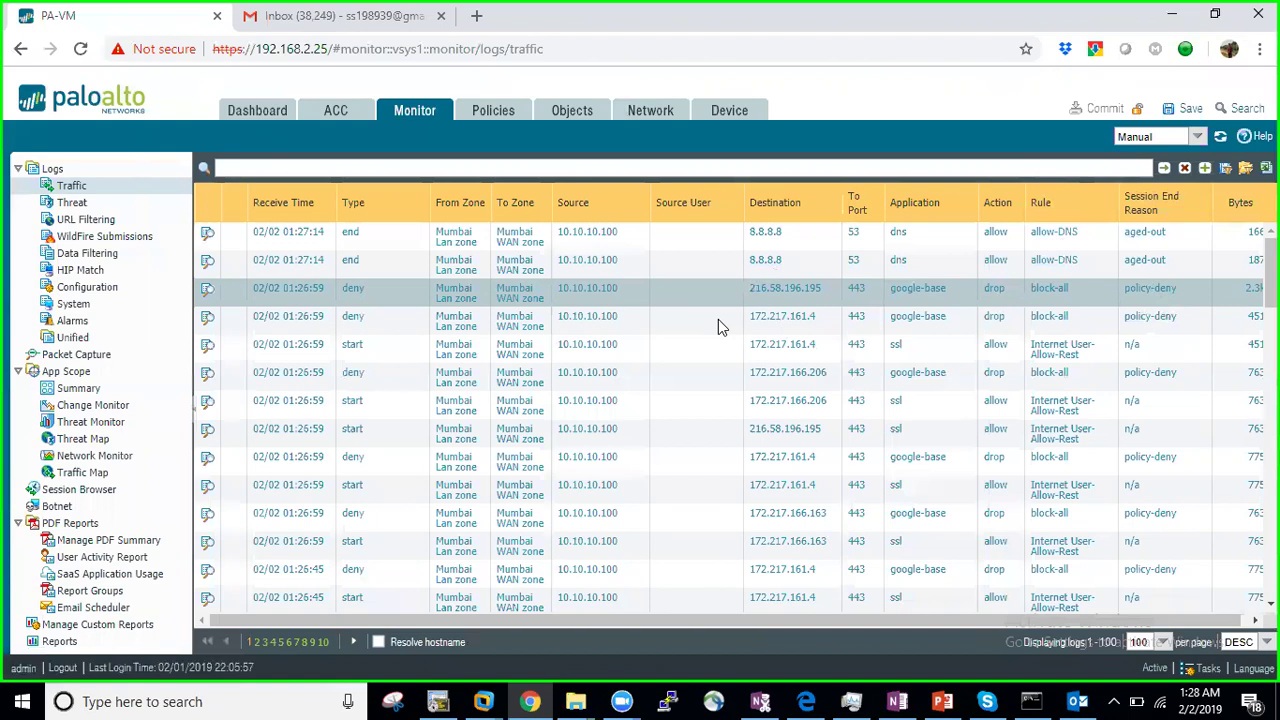
# Set the block-all security rule's action to Reset client and save the rule.
pyautogui.click(495, 110)
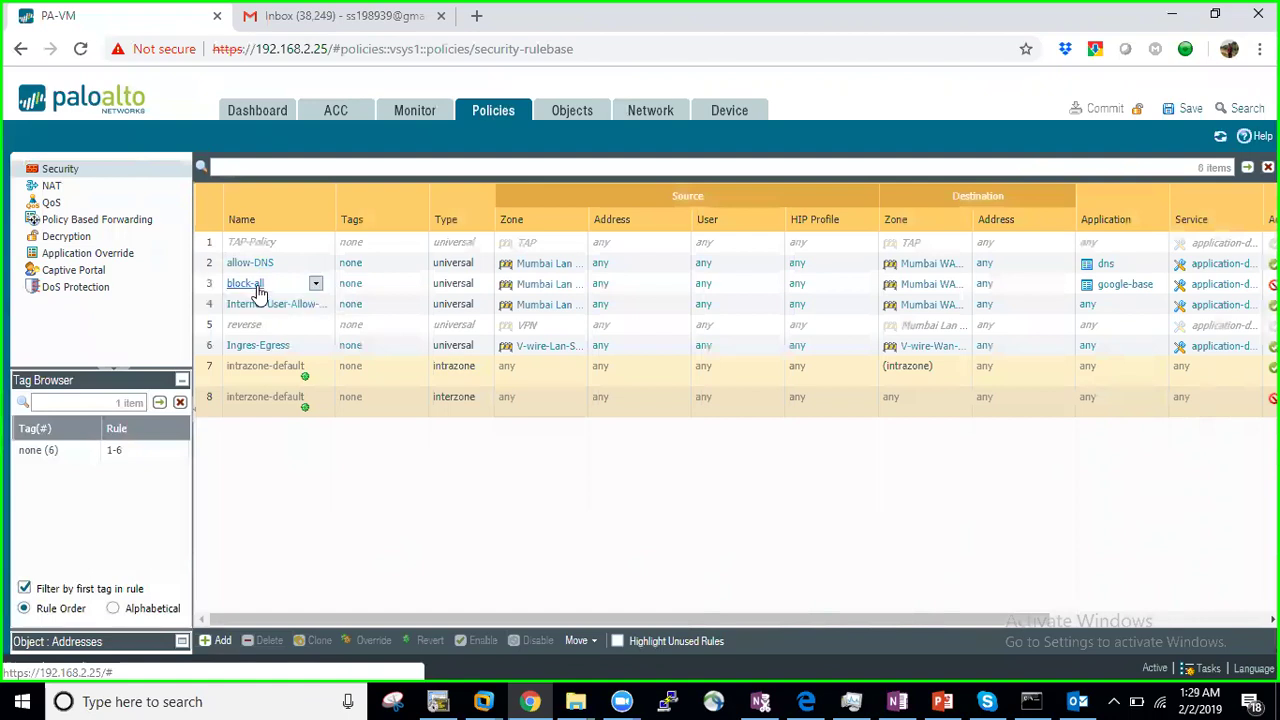
pyautogui.click(256, 287)
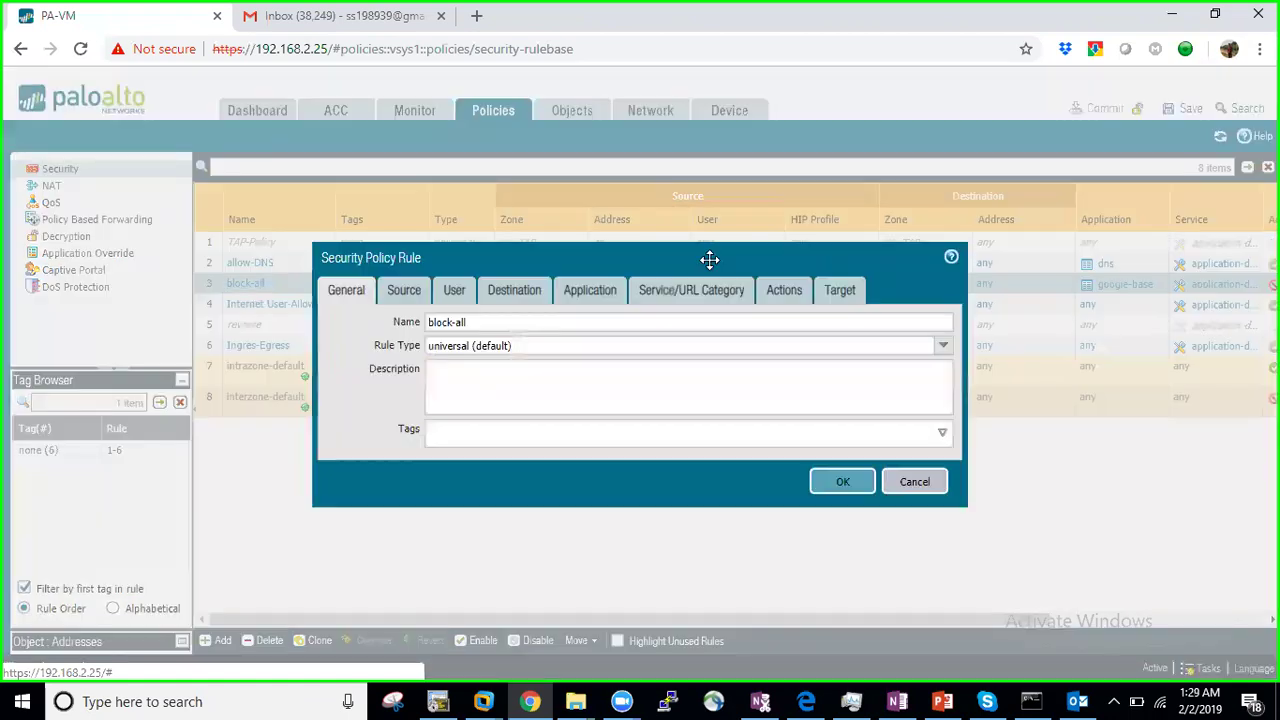
pyautogui.click(779, 298)
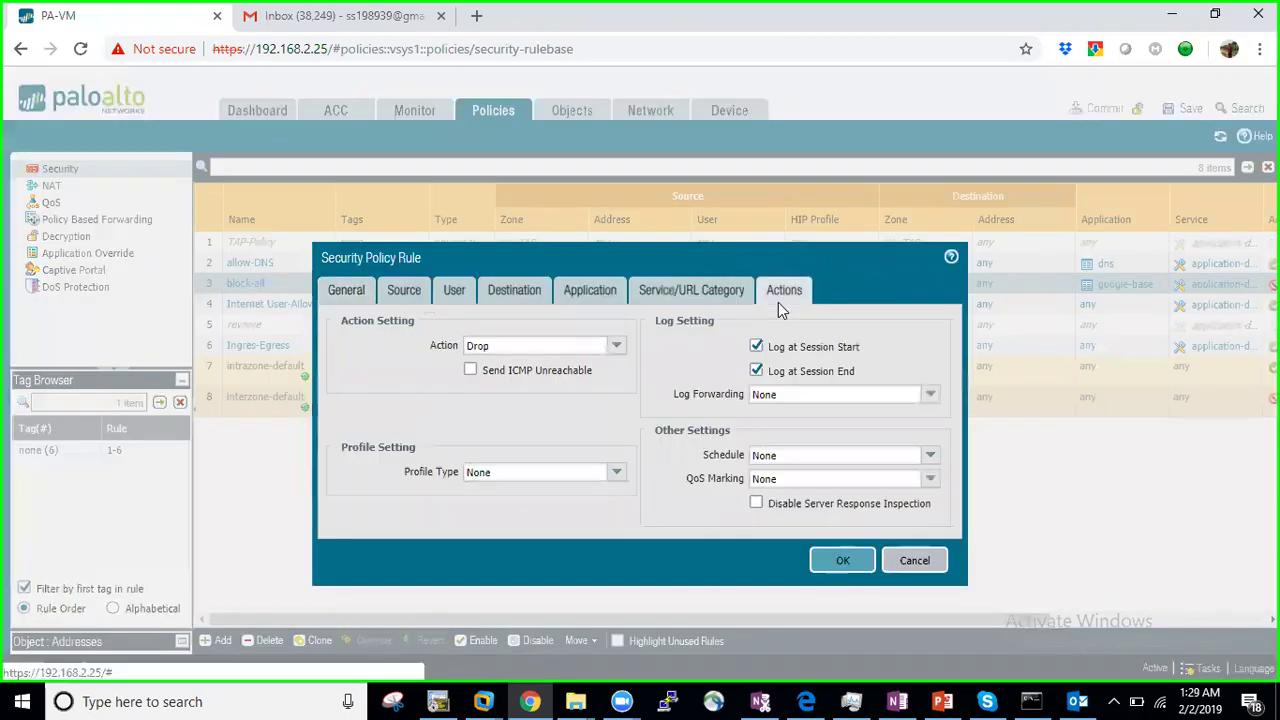
pyautogui.click(615, 346)
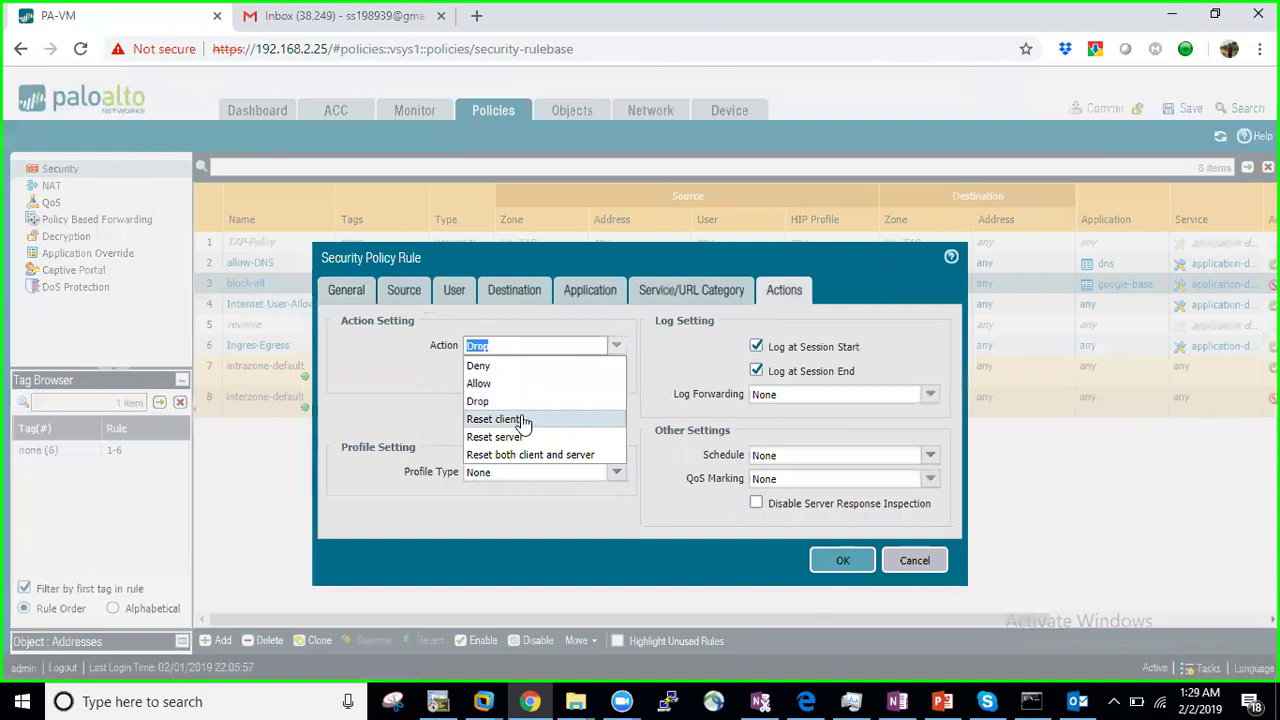
pyautogui.click(533, 420)
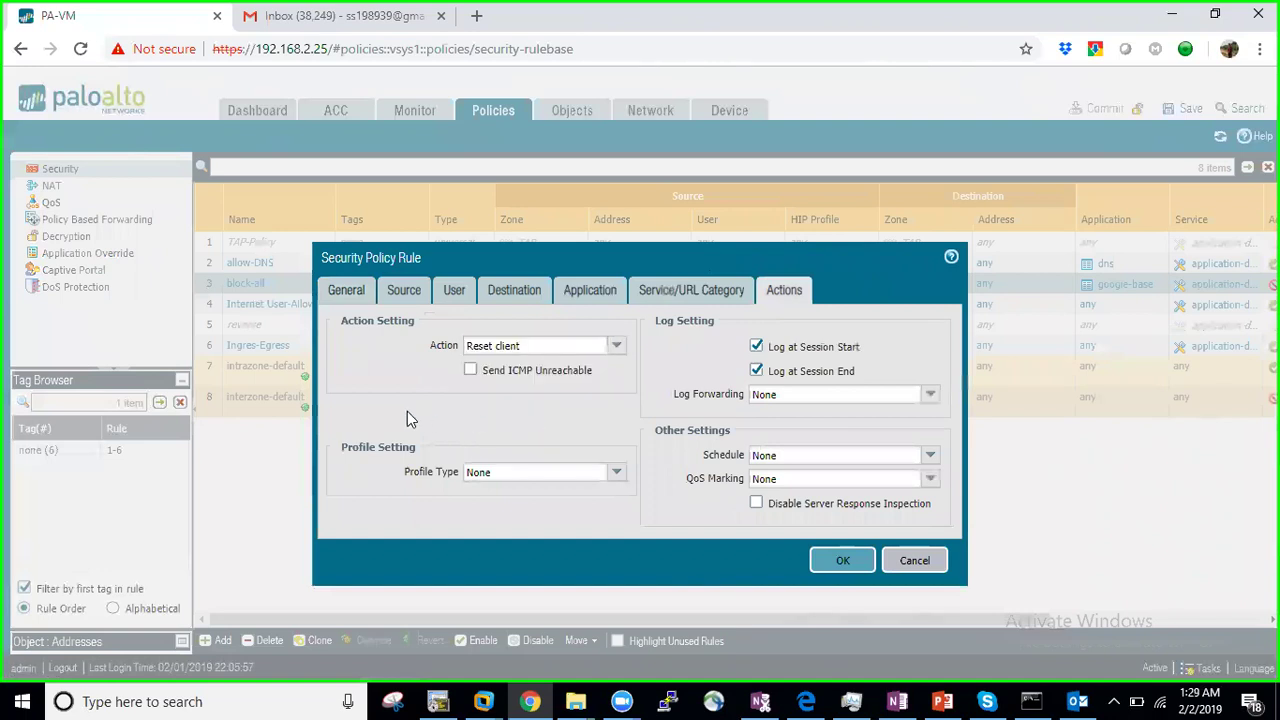
pyautogui.click(843, 562)
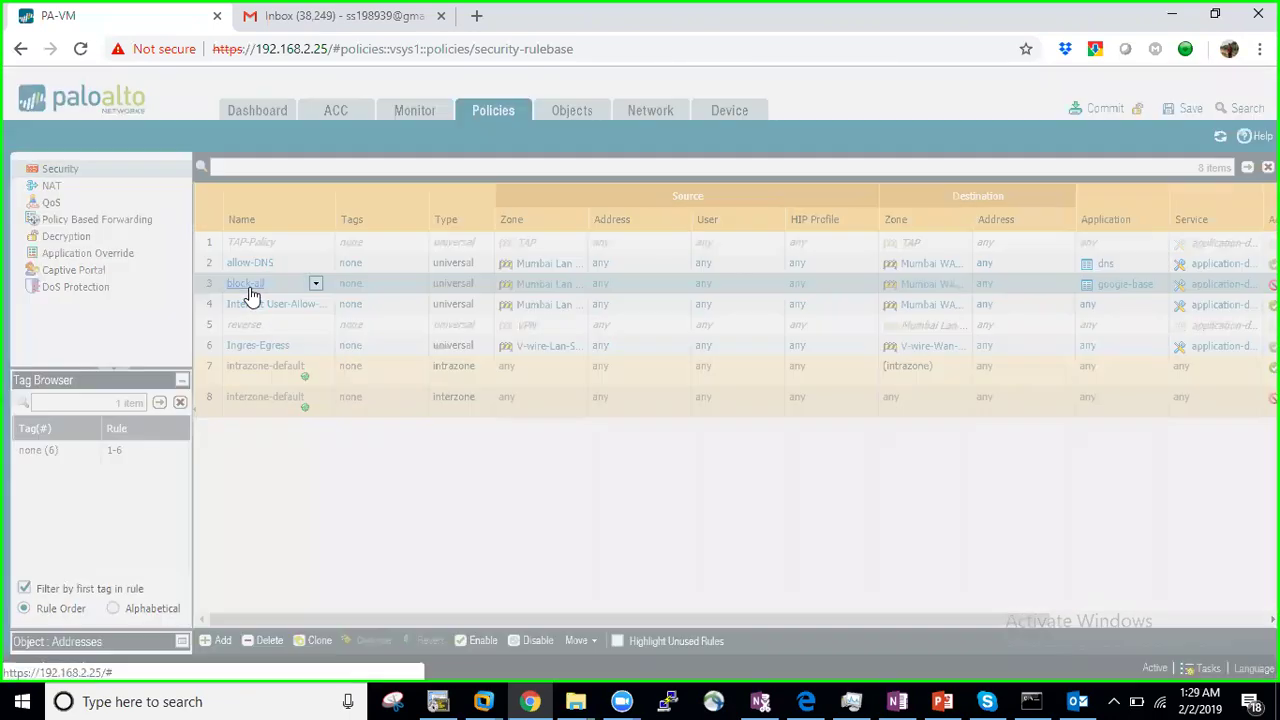
# Enable Send ICMP Unreachable for the block-all security rule's Reset client action and save the rule.
pyautogui.click(250, 288)
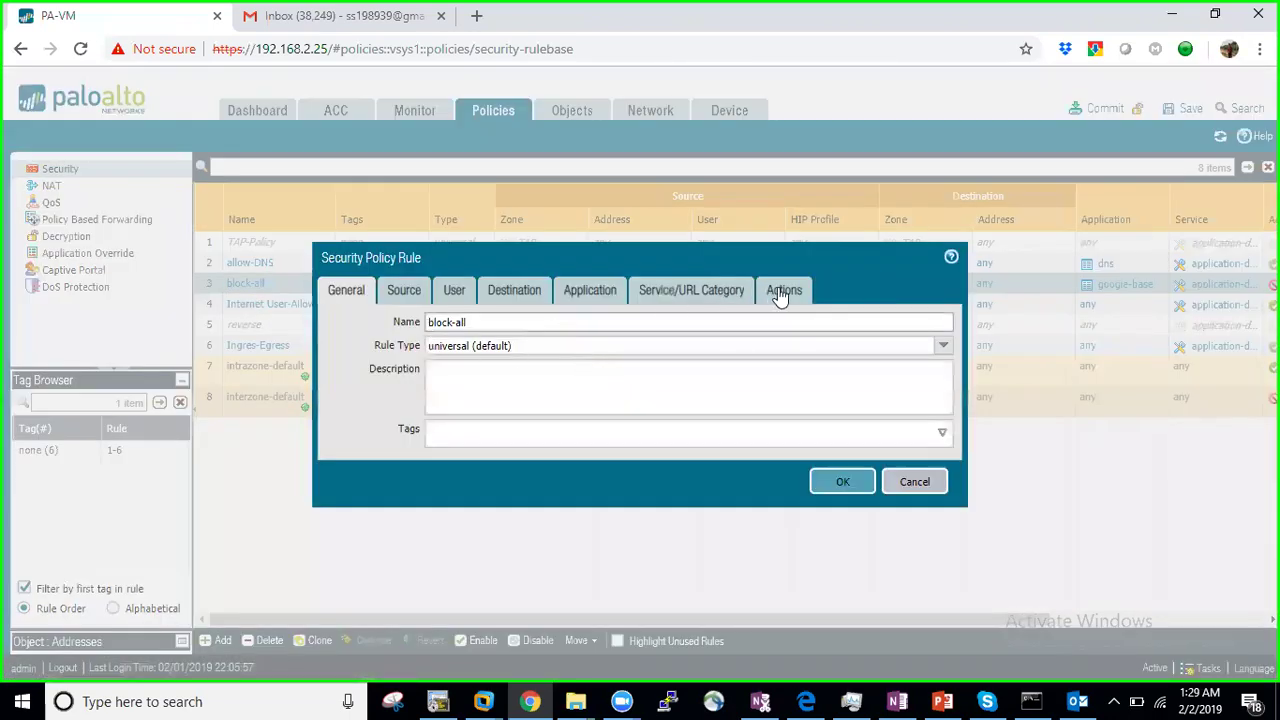
pyautogui.click(781, 292)
pyautogui.click(470, 370)
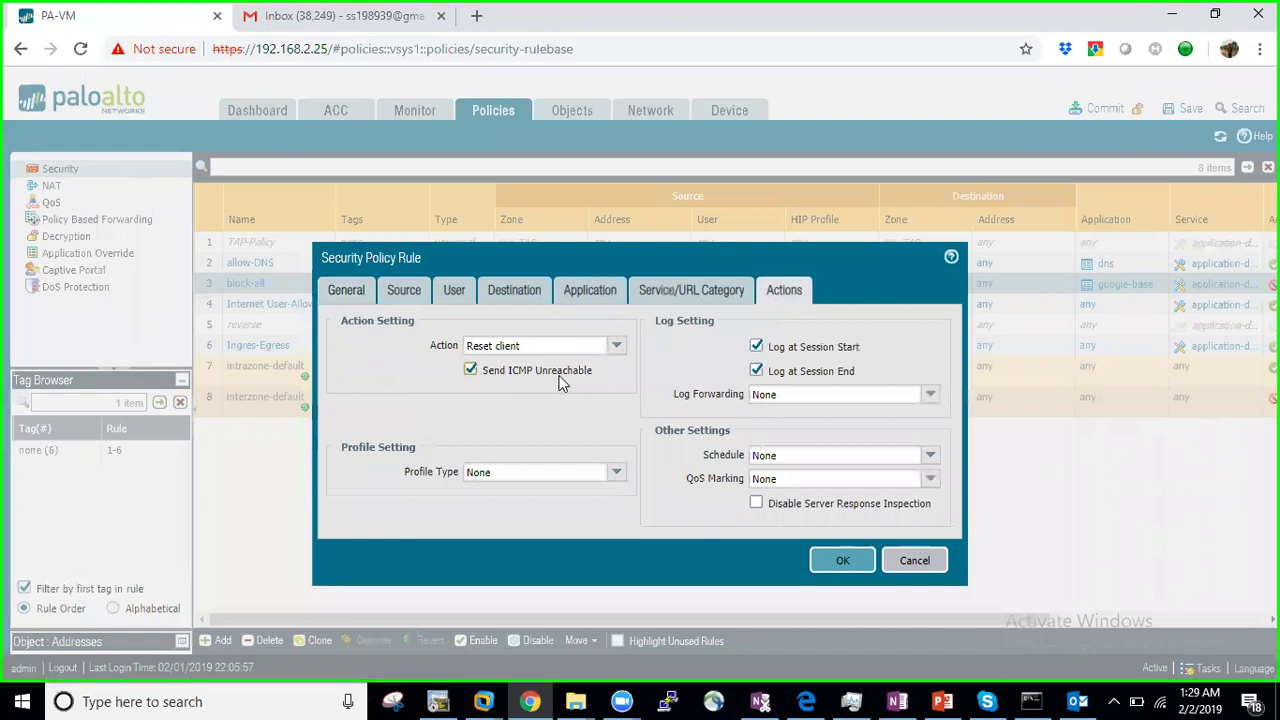
pyautogui.click(838, 562)
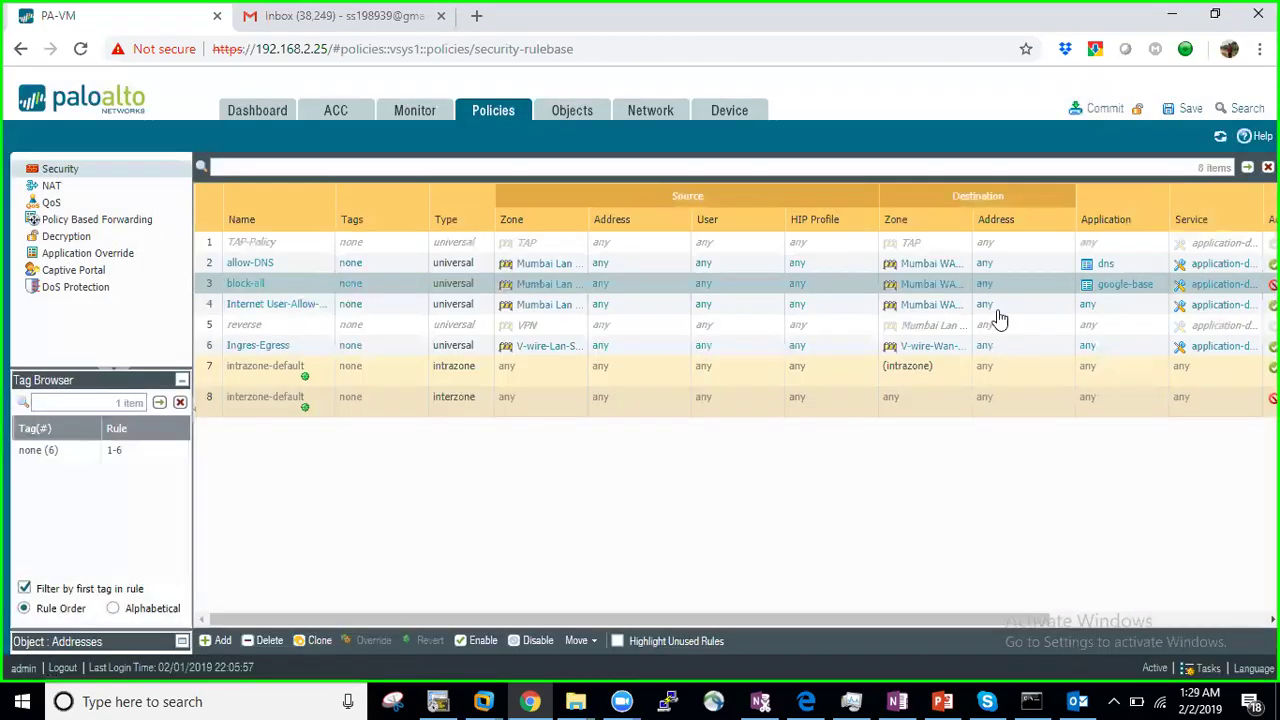
# Commit the firewall configuration and close the commit dialog.
pyautogui.click(1098, 109)
pyautogui.click(703, 450)
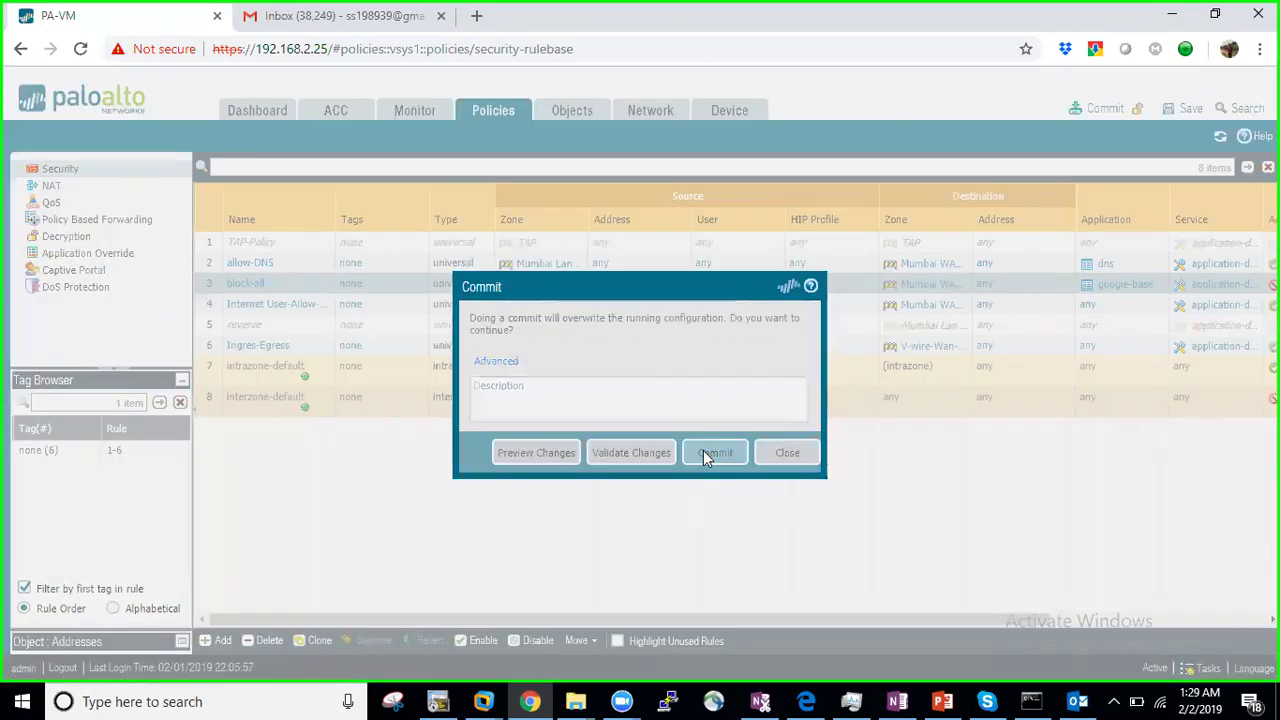
pyautogui.click(826, 518)
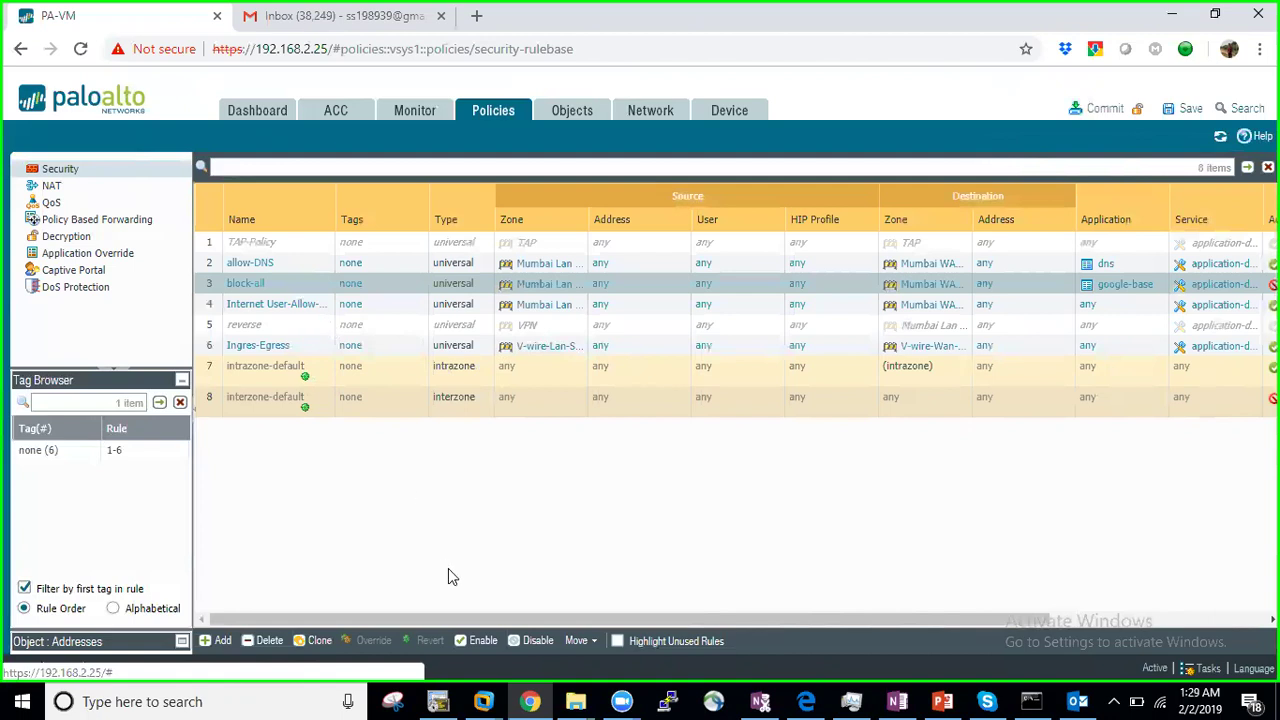
# Switch to Wireshark on the WIN-7 virtual machine and restart the packet capture without saving the previous packets.
pyautogui.moveTo(487, 700)
pyautogui.moveTo(643, 583)
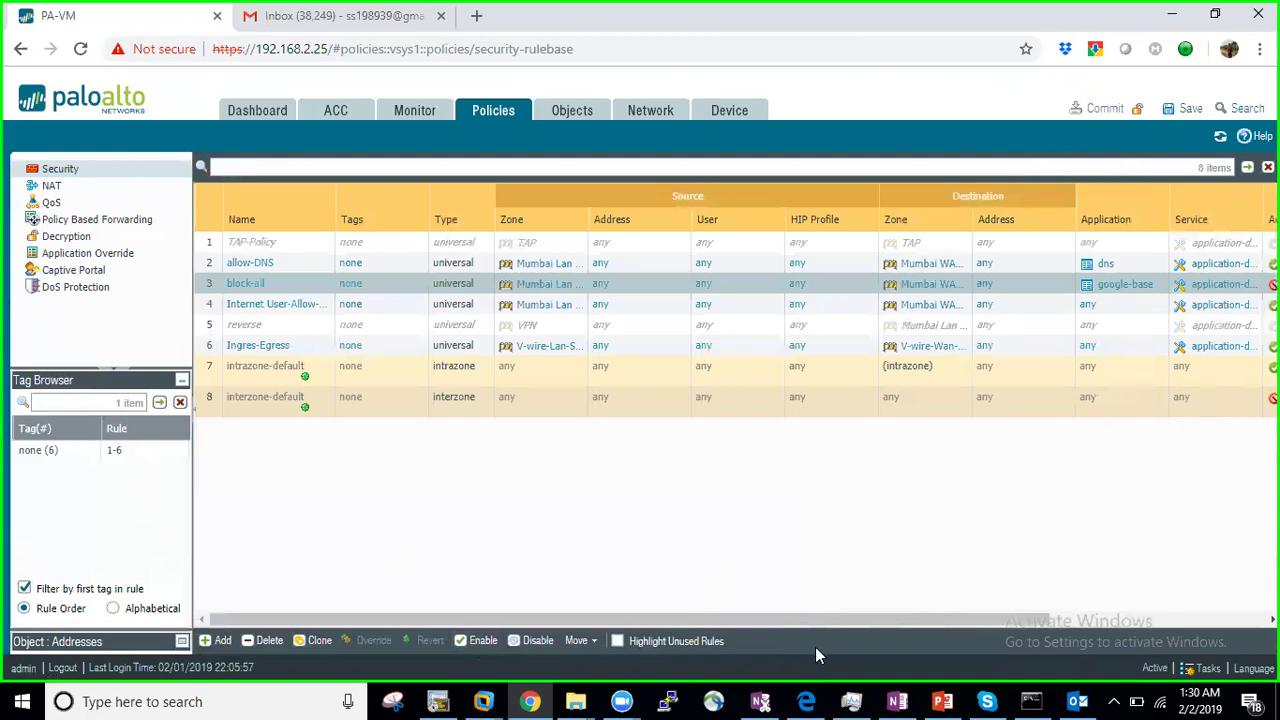
pyautogui.moveTo(440, 701)
pyautogui.click(695, 536)
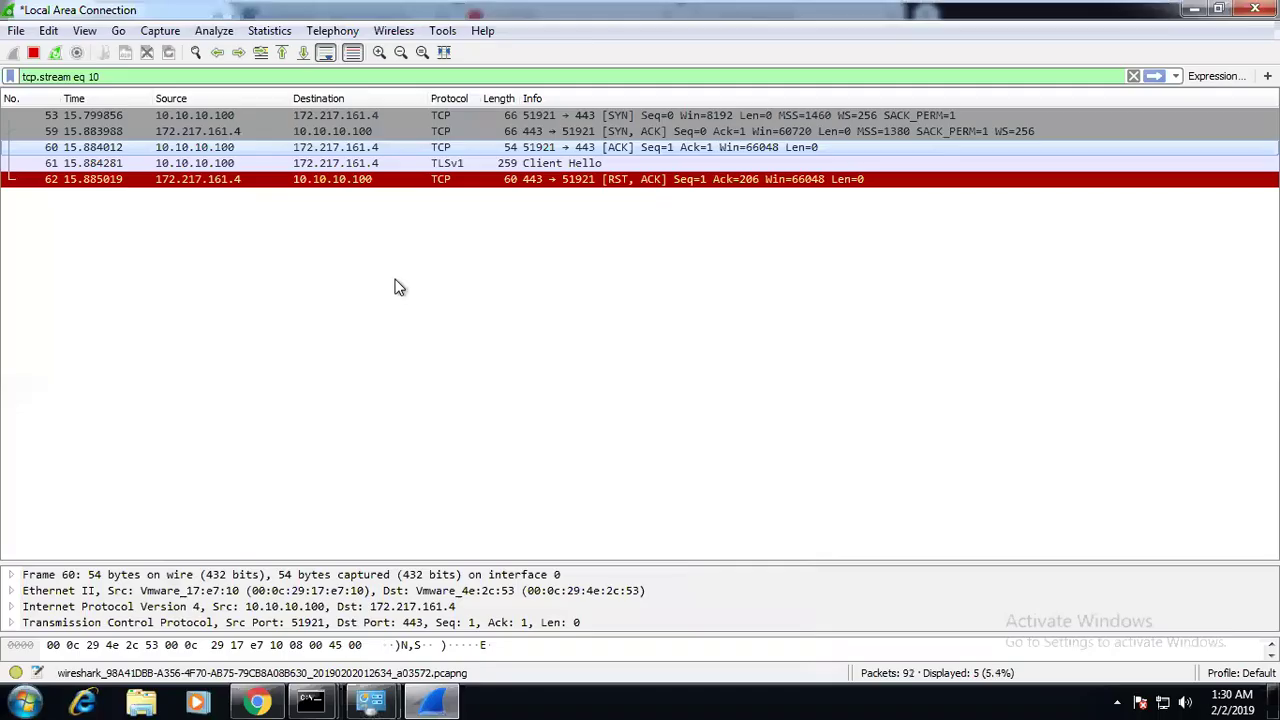
pyautogui.click(33, 52)
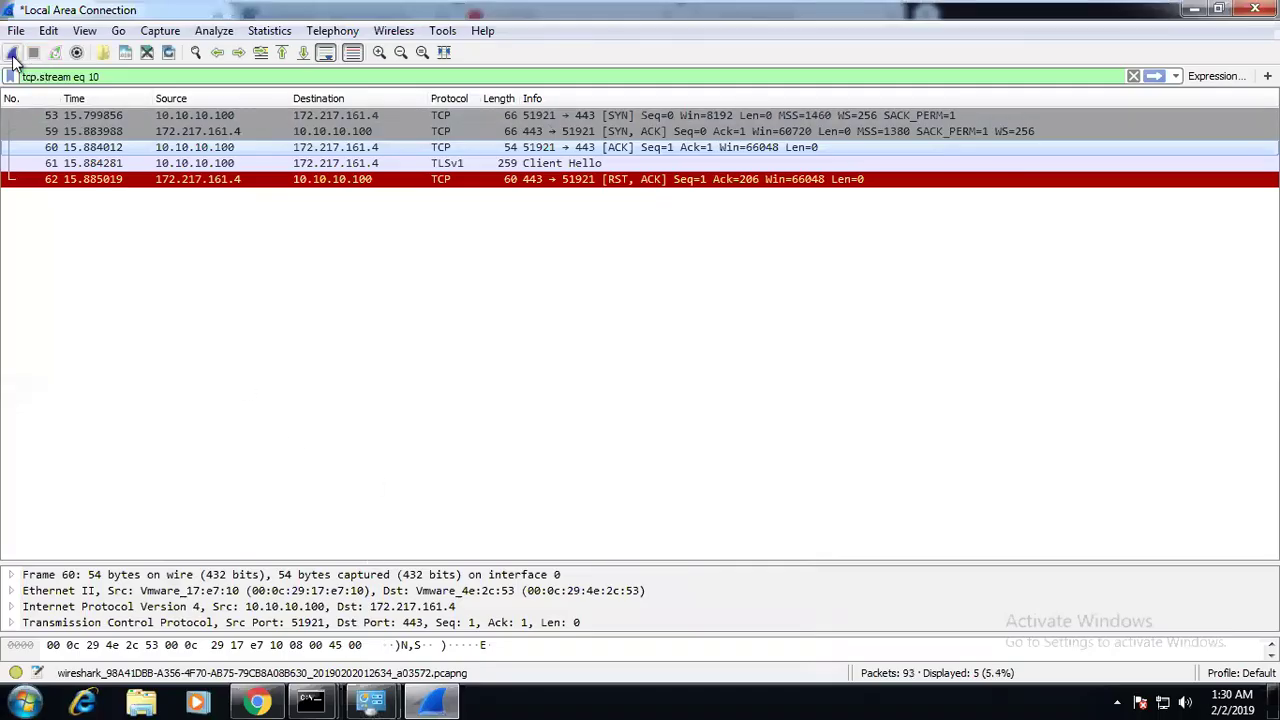
pyautogui.click(12, 54)
pyautogui.click(683, 371)
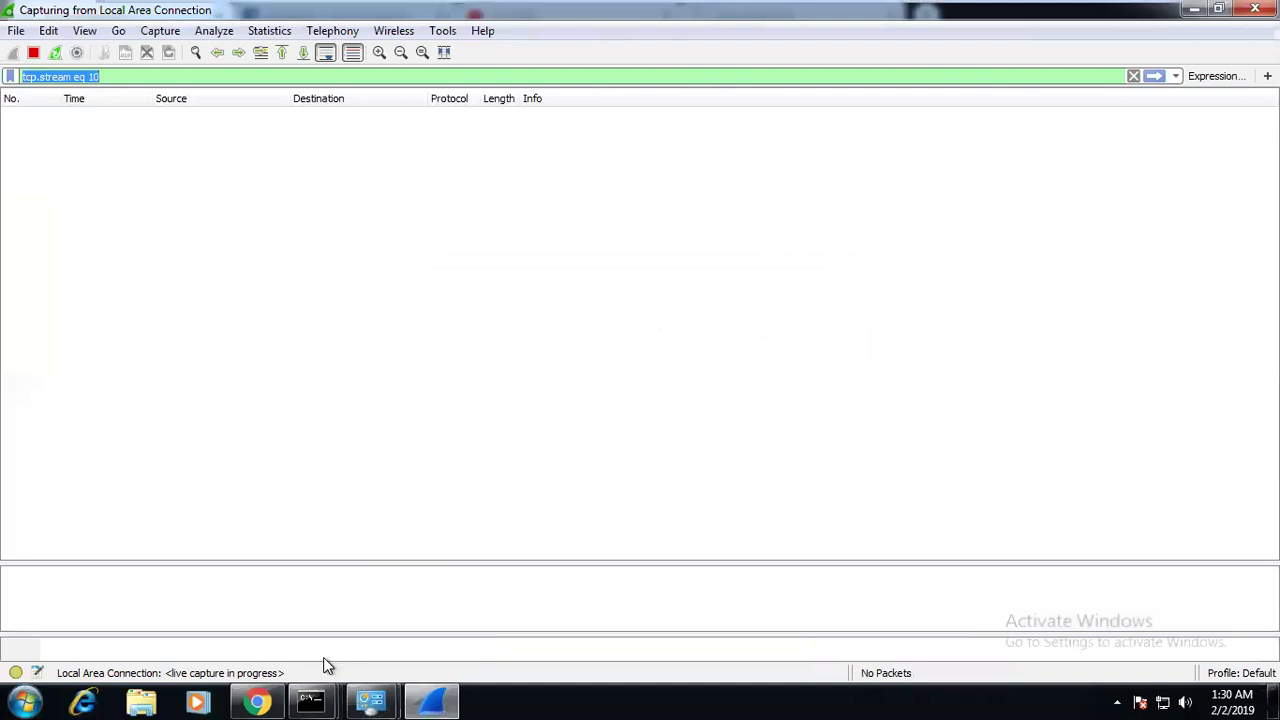
pyautogui.click(257, 702)
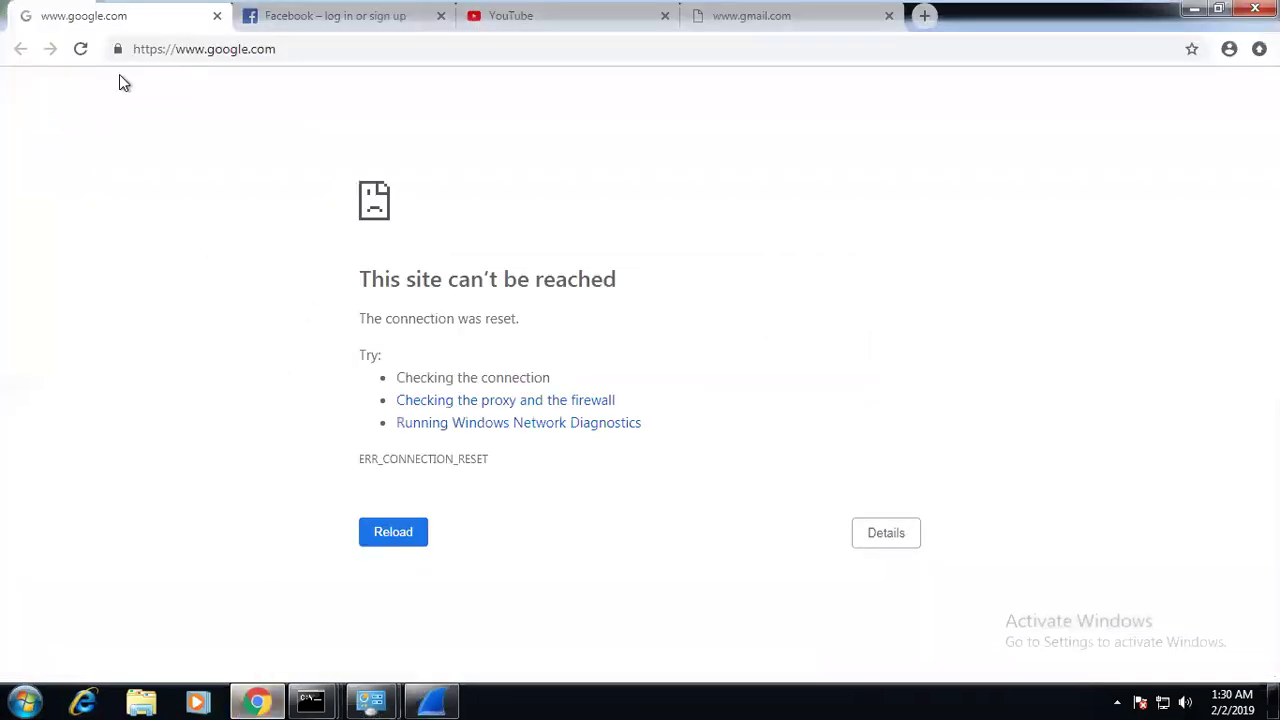
pyautogui.click(257, 702)
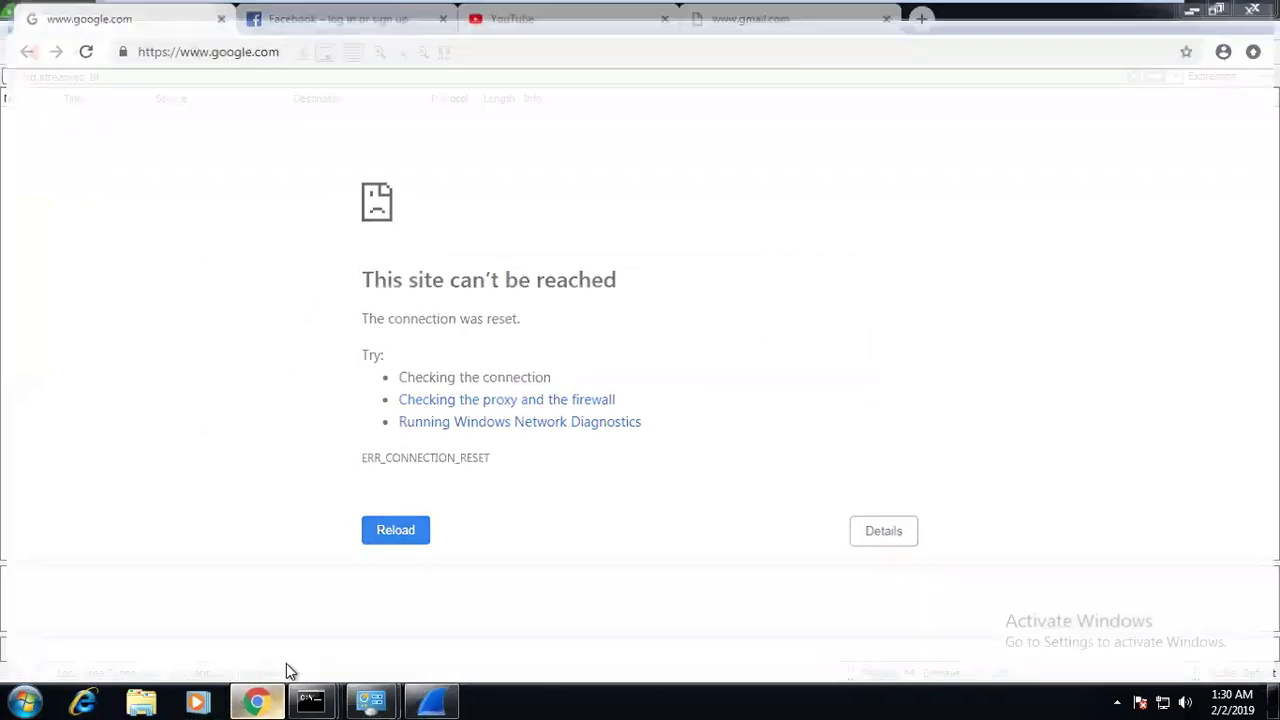
pyautogui.click(1133, 76)
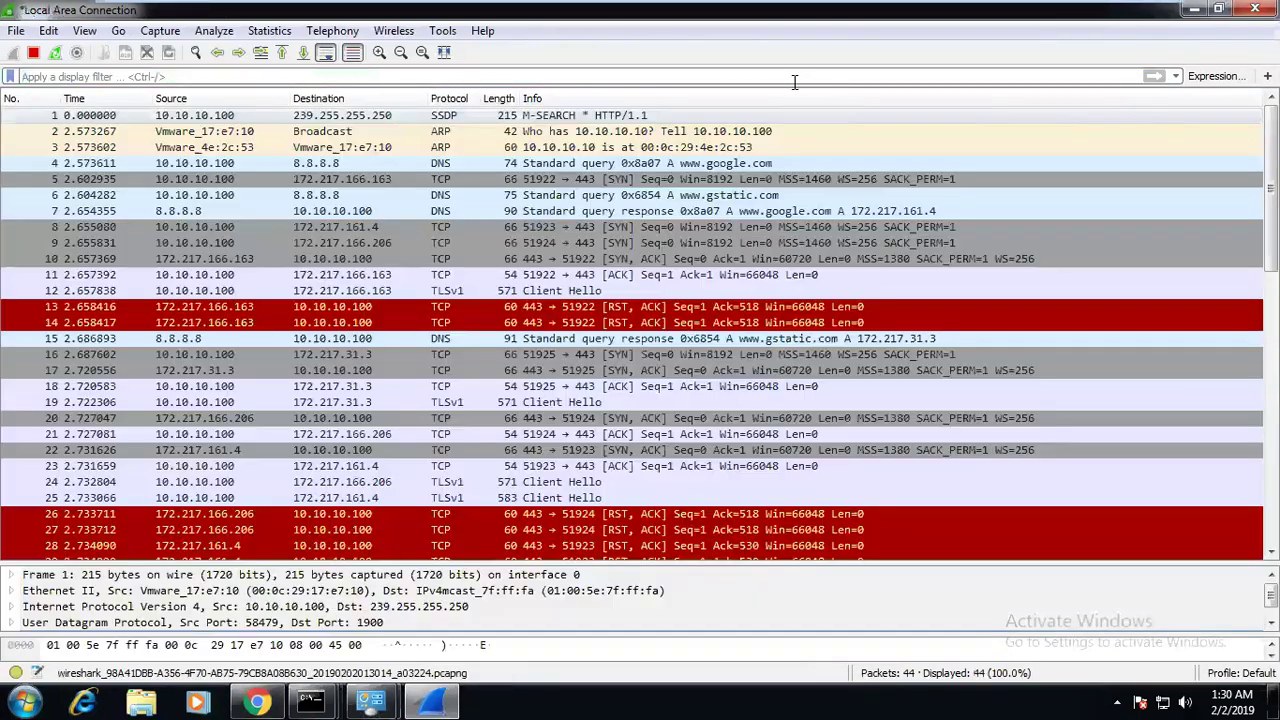
pyautogui.moveTo(257, 702)
pyautogui.click(271, 663)
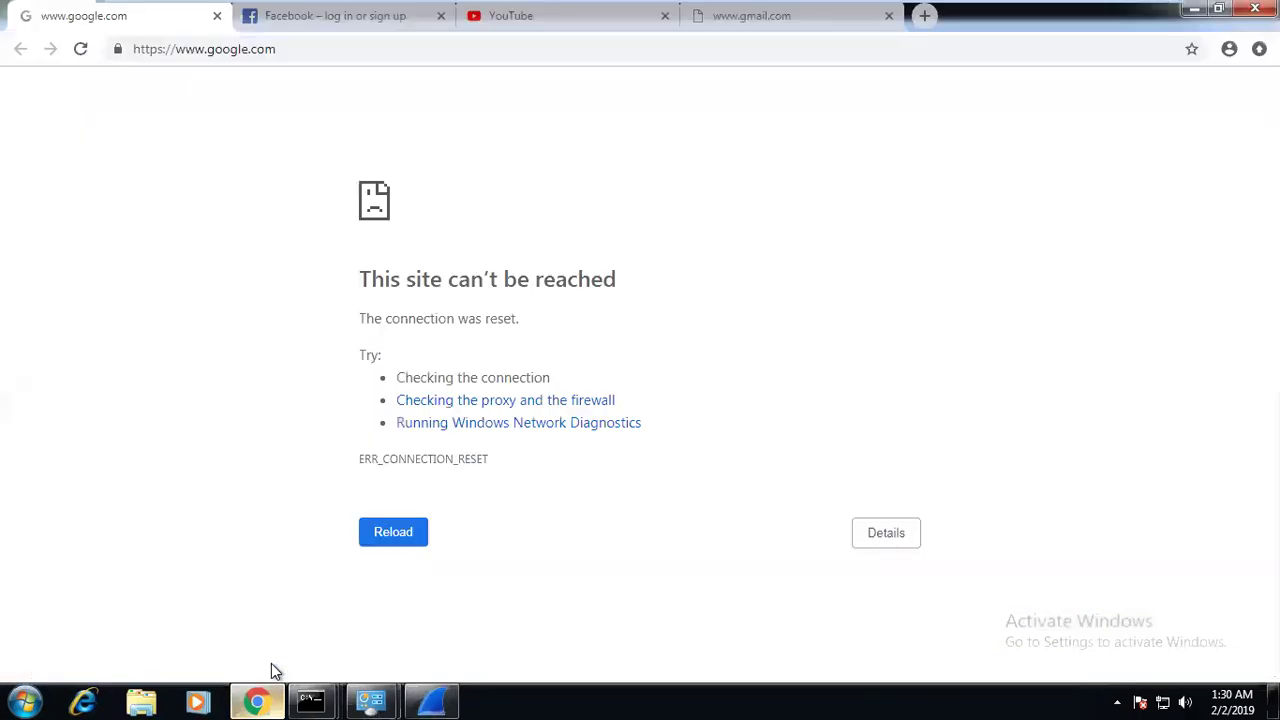
pyautogui.click(80, 49)
pyautogui.click(257, 702)
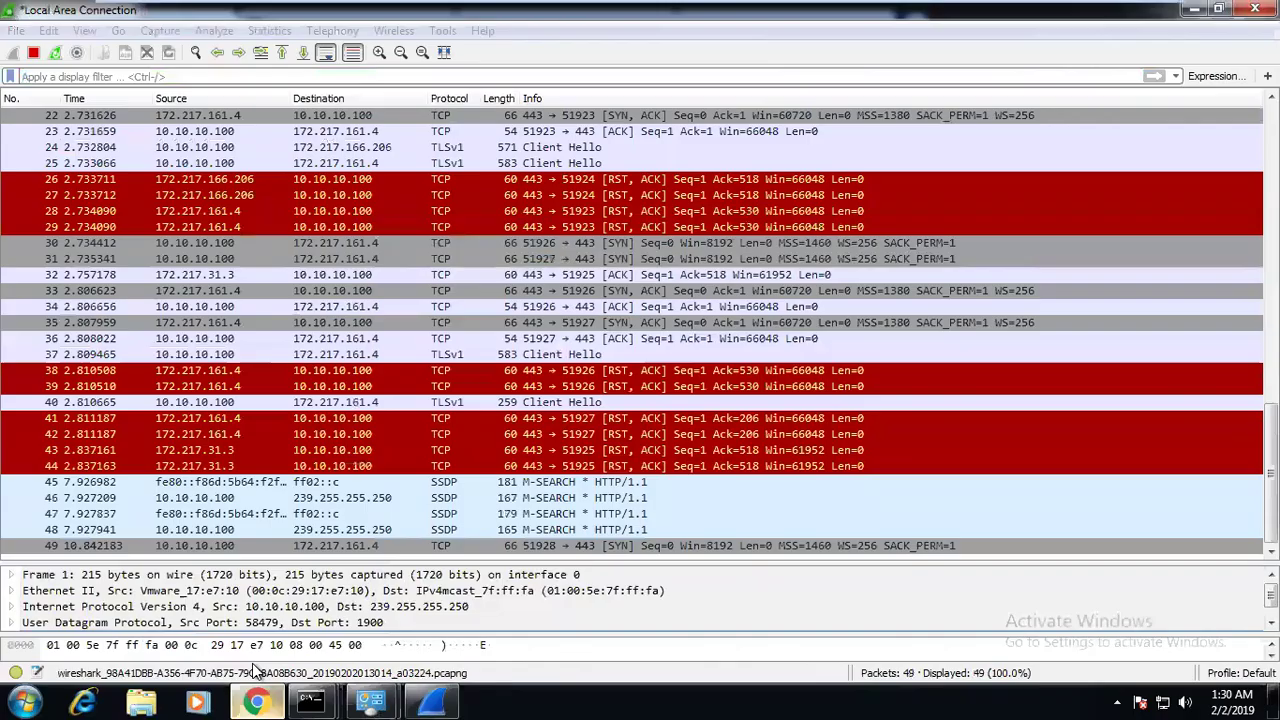
# Stop the capture and follow the TCP stream of reset packet 59 from 172.217.166.163, leaving the packet list filtered to it.
pyautogui.click(44, 54)
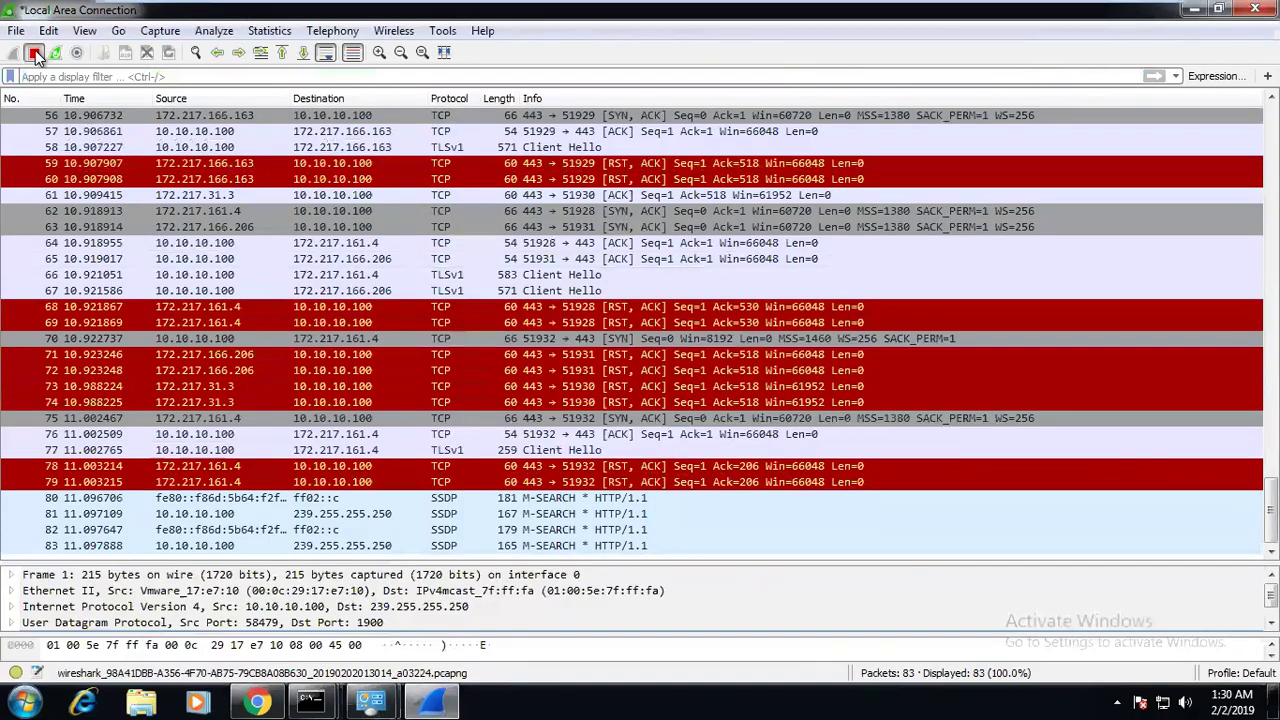
pyautogui.click(340, 164)
pyautogui.rightClick(303, 166)
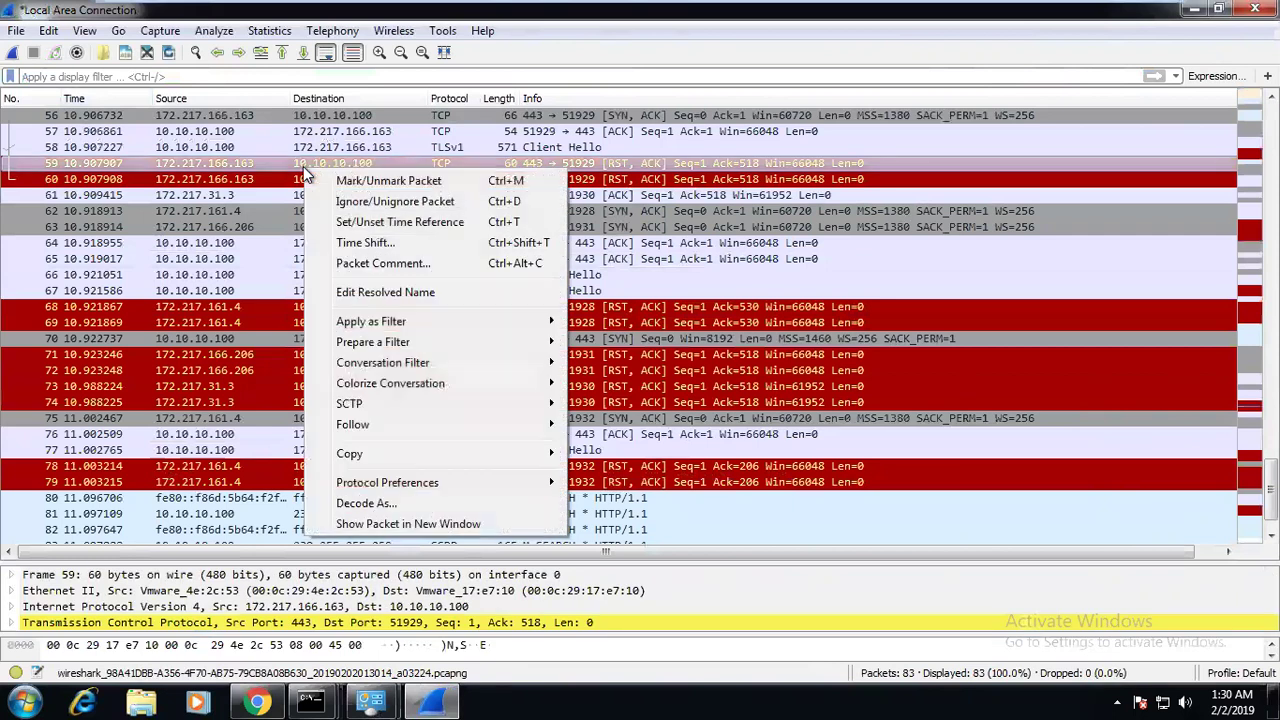
pyautogui.moveTo(389, 325)
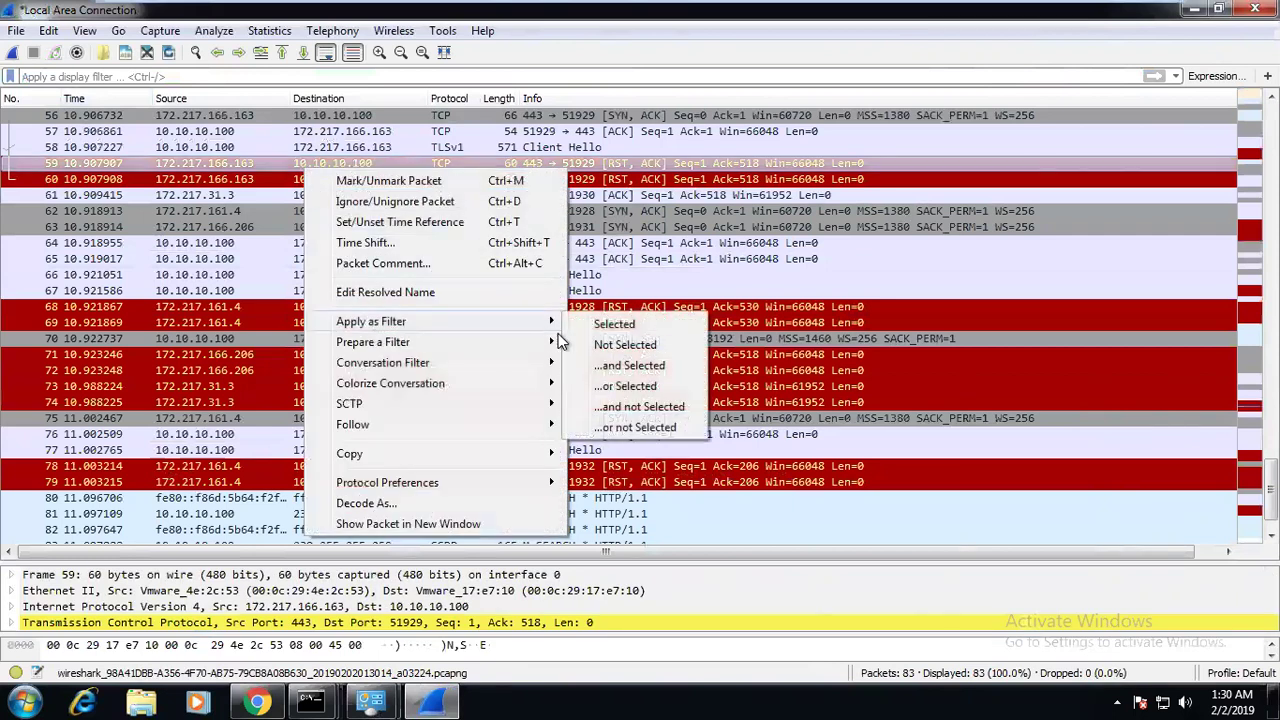
pyautogui.moveTo(415, 432)
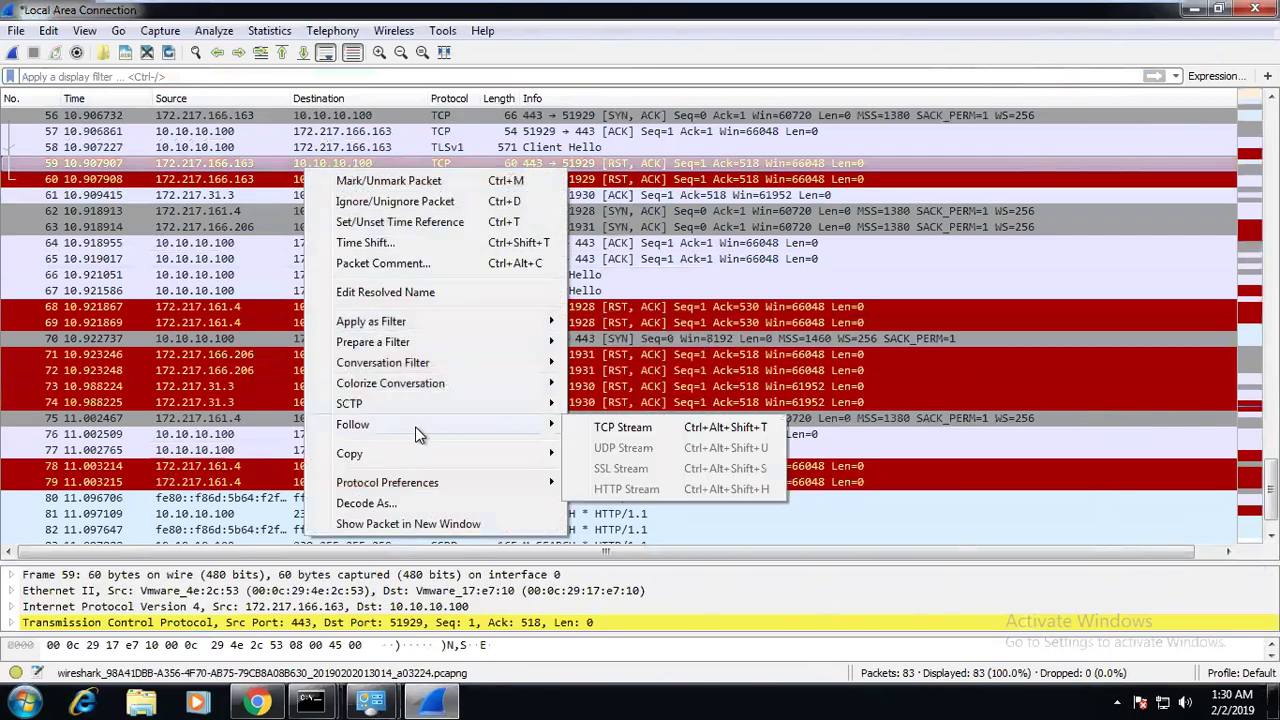
pyautogui.click(640, 428)
pyautogui.press('Escape')
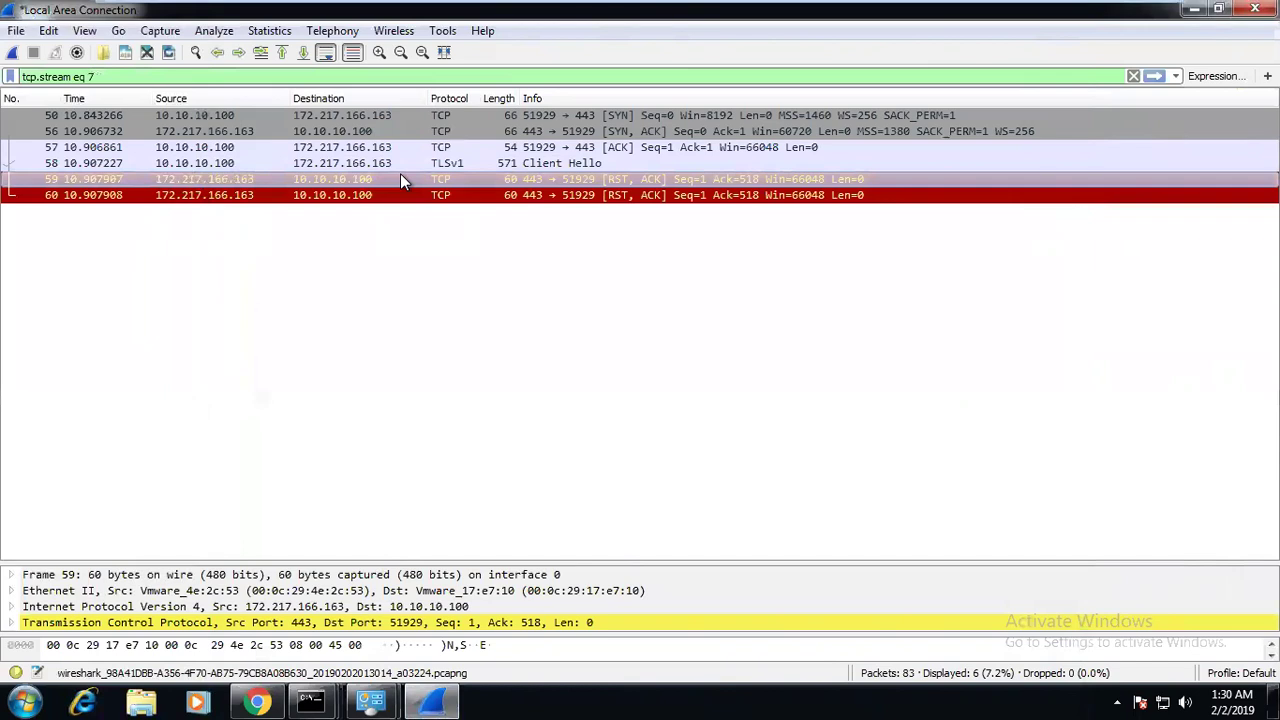
# Examine the filtered stream's SYN, ACK, ACK, Client Hello and first RST, ACK packets.
pyautogui.click(441, 131)
pyautogui.click(449, 145)
pyautogui.click(451, 163)
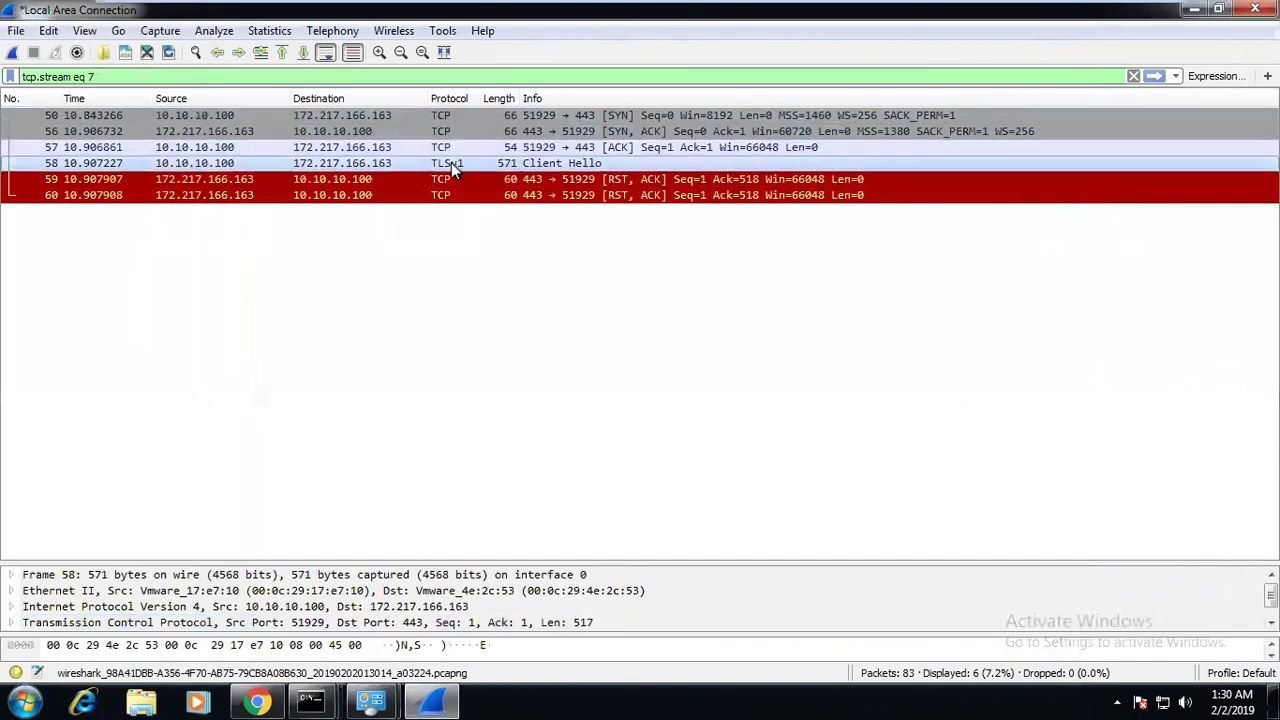
pyautogui.click(218, 181)
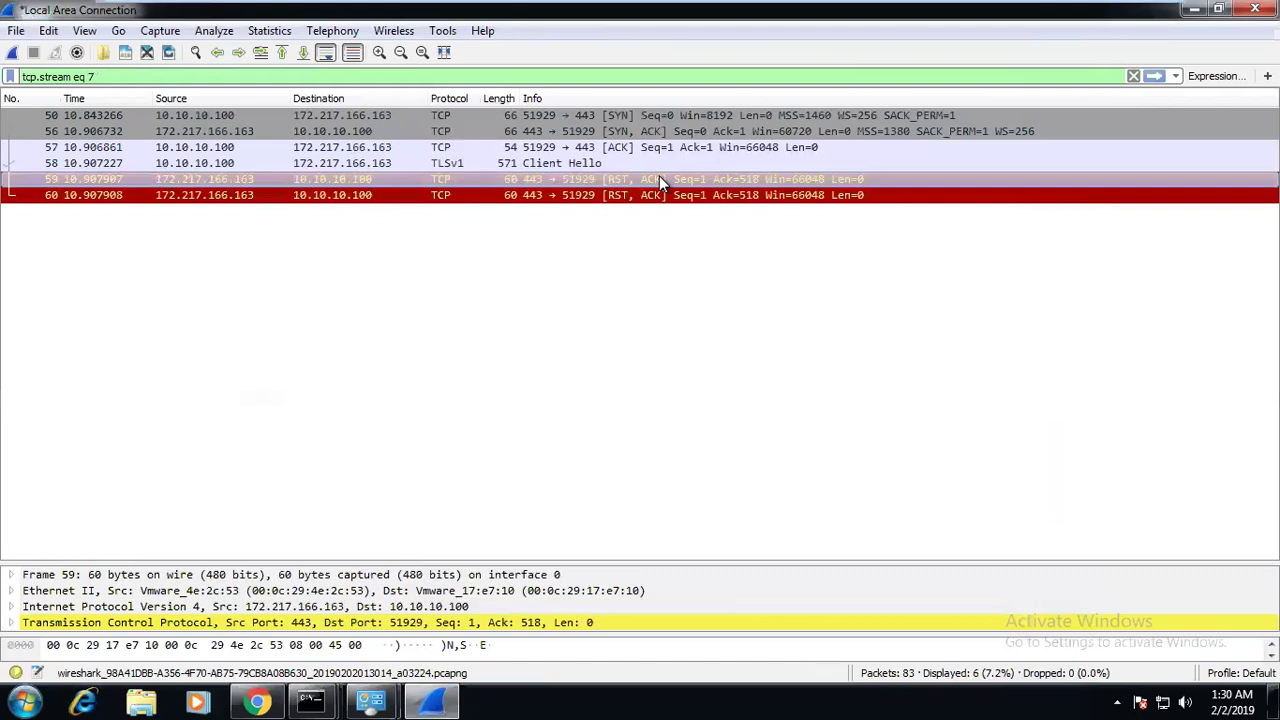
# Check the google.com error page in the virtual machine, then return to the firewall and review its traffic logs for google-base entries.
pyautogui.click(257, 703)
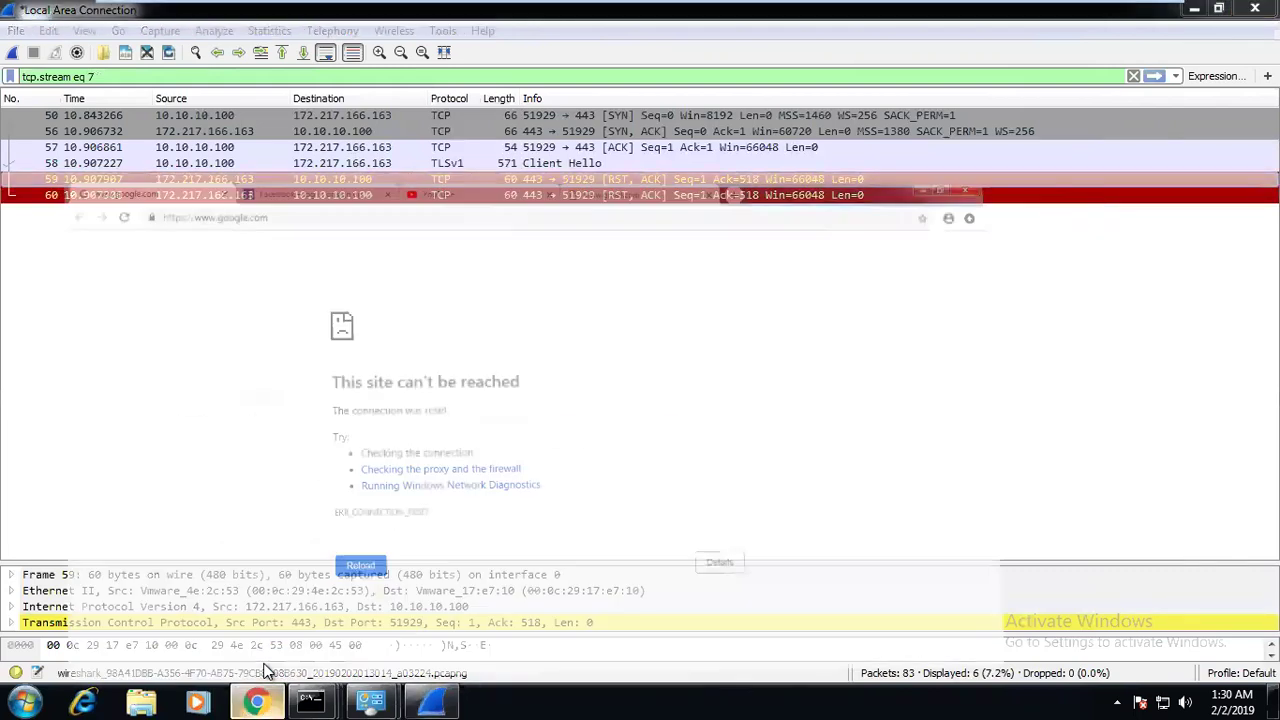
pyautogui.moveTo(780, 9)
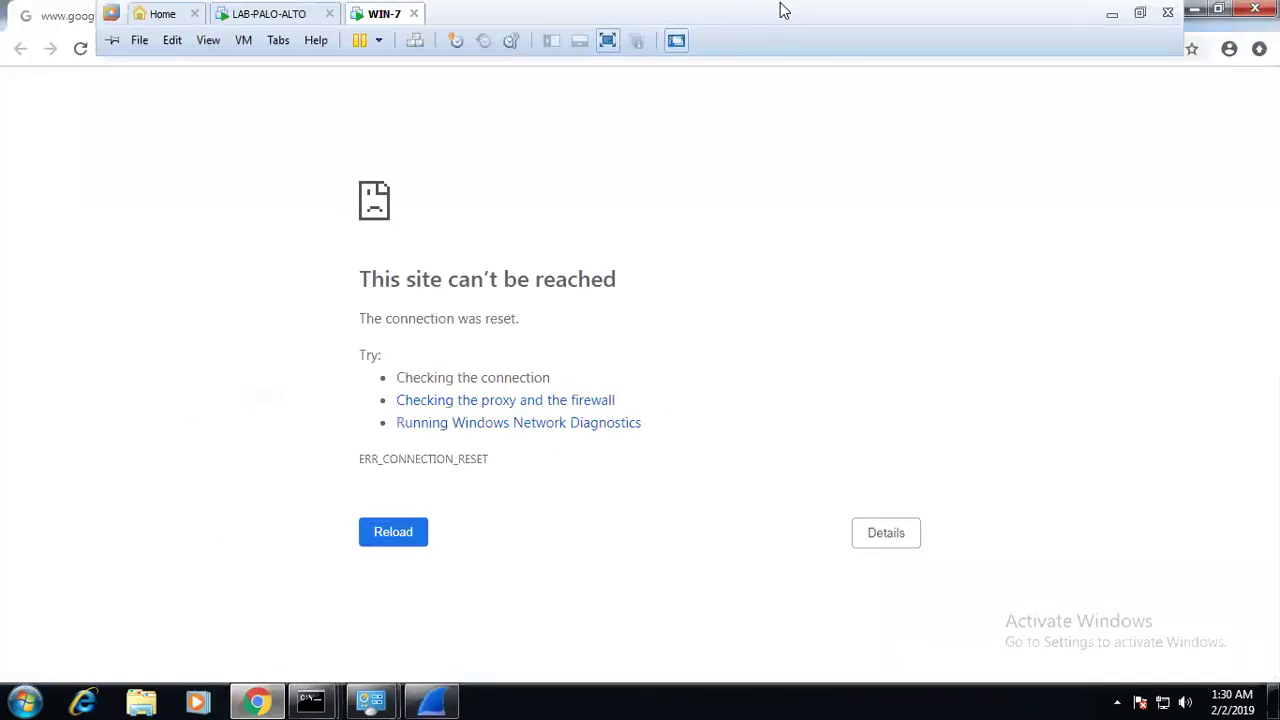
pyautogui.click(1120, 12)
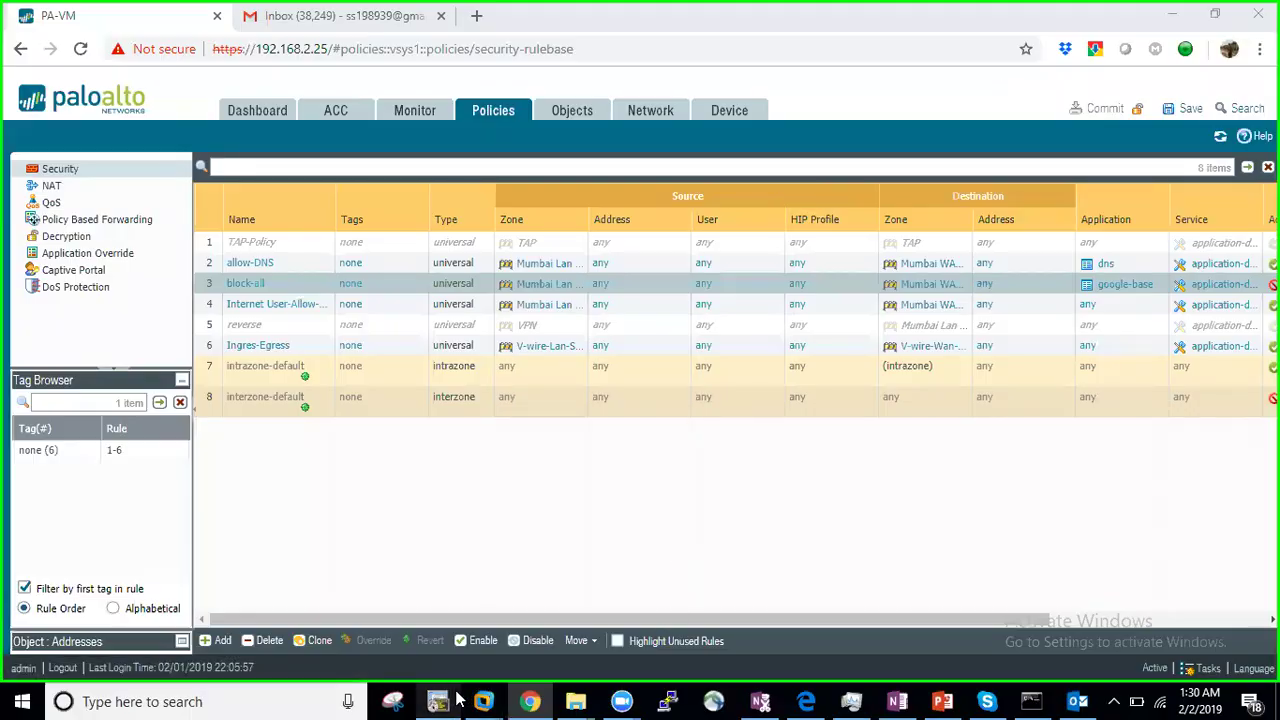
pyautogui.moveTo(483, 701)
pyautogui.click(690, 590)
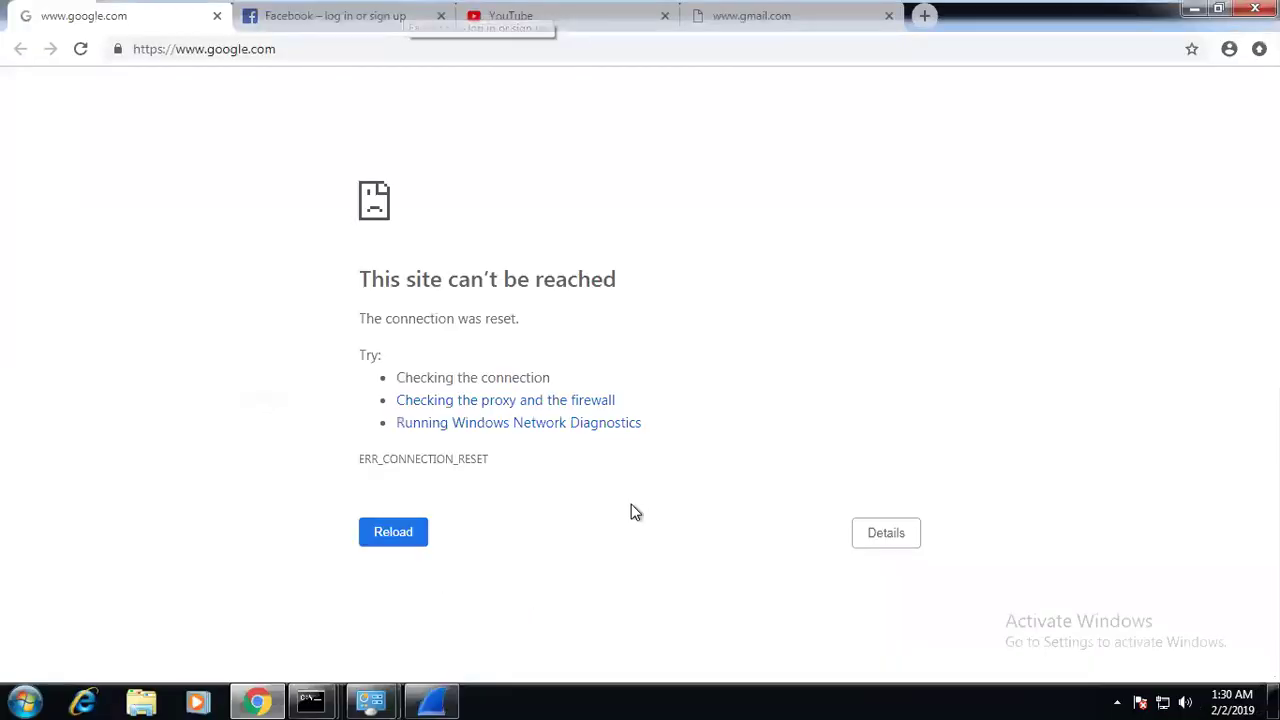
pyautogui.moveTo(997, 9)
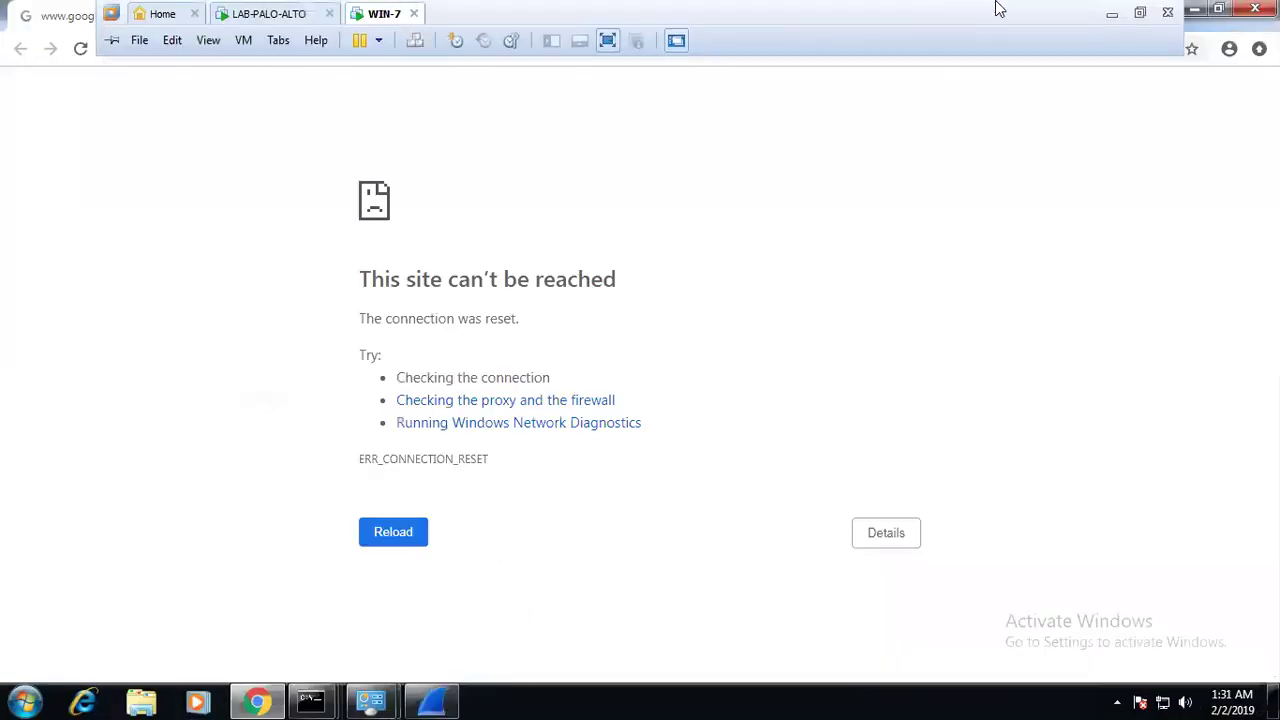
pyautogui.click(1111, 14)
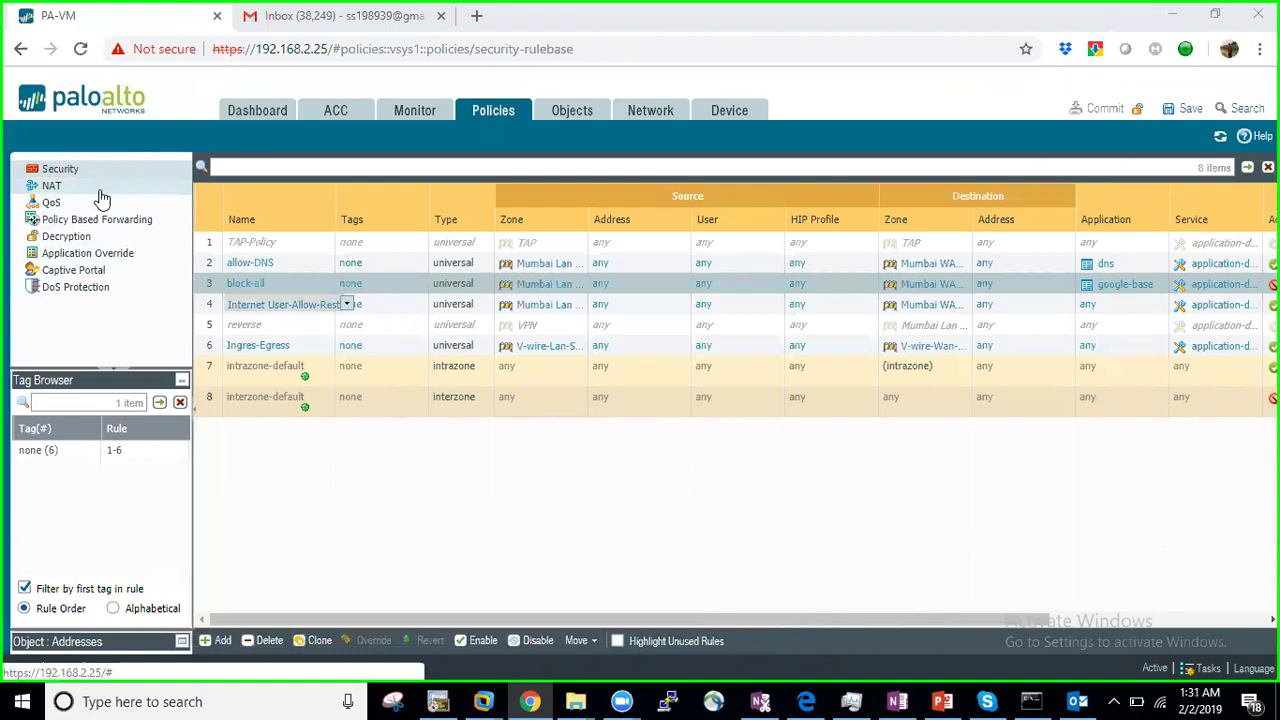
pyautogui.click(410, 116)
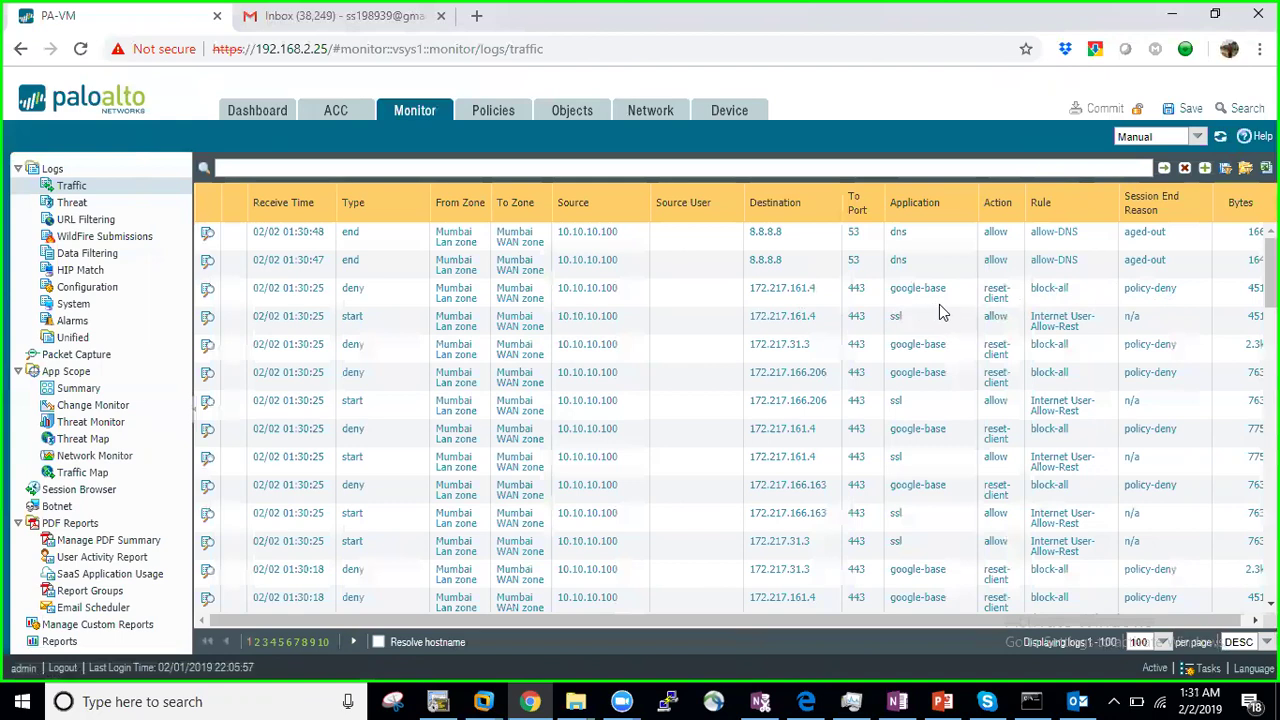
# Change the block-all security rule's action to Reset server.
pyautogui.click(506, 115)
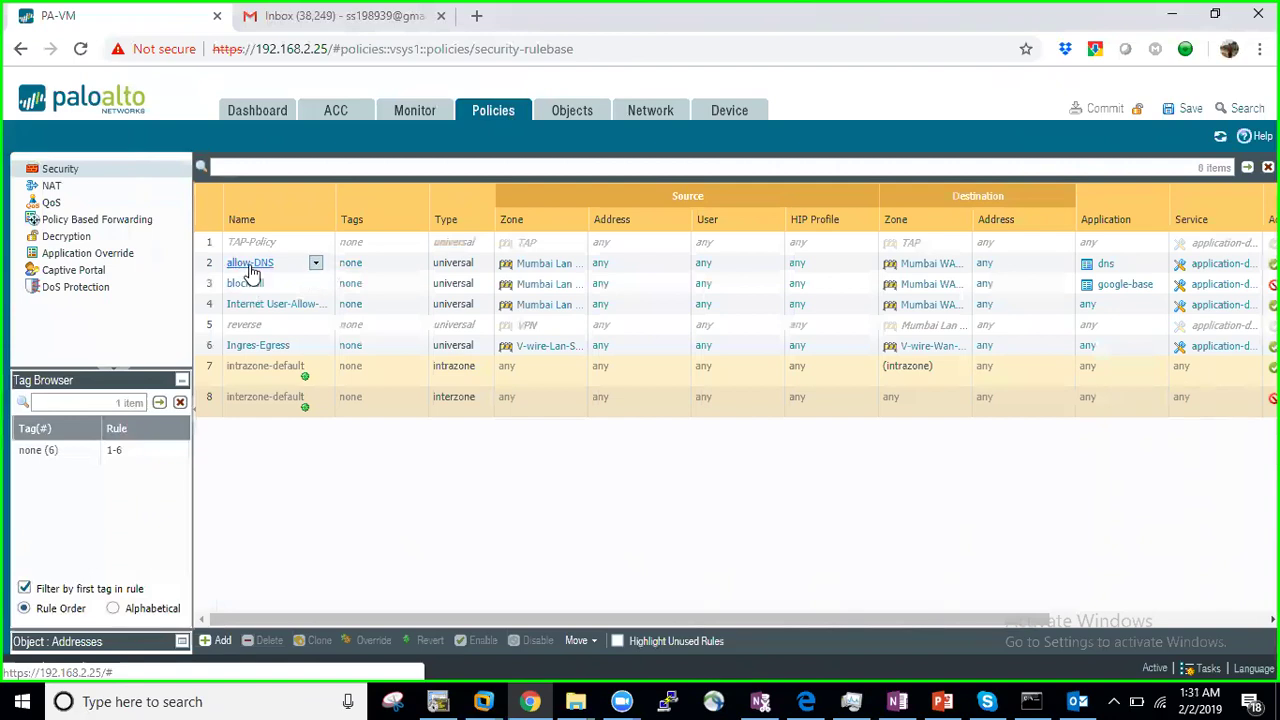
pyautogui.click(250, 285)
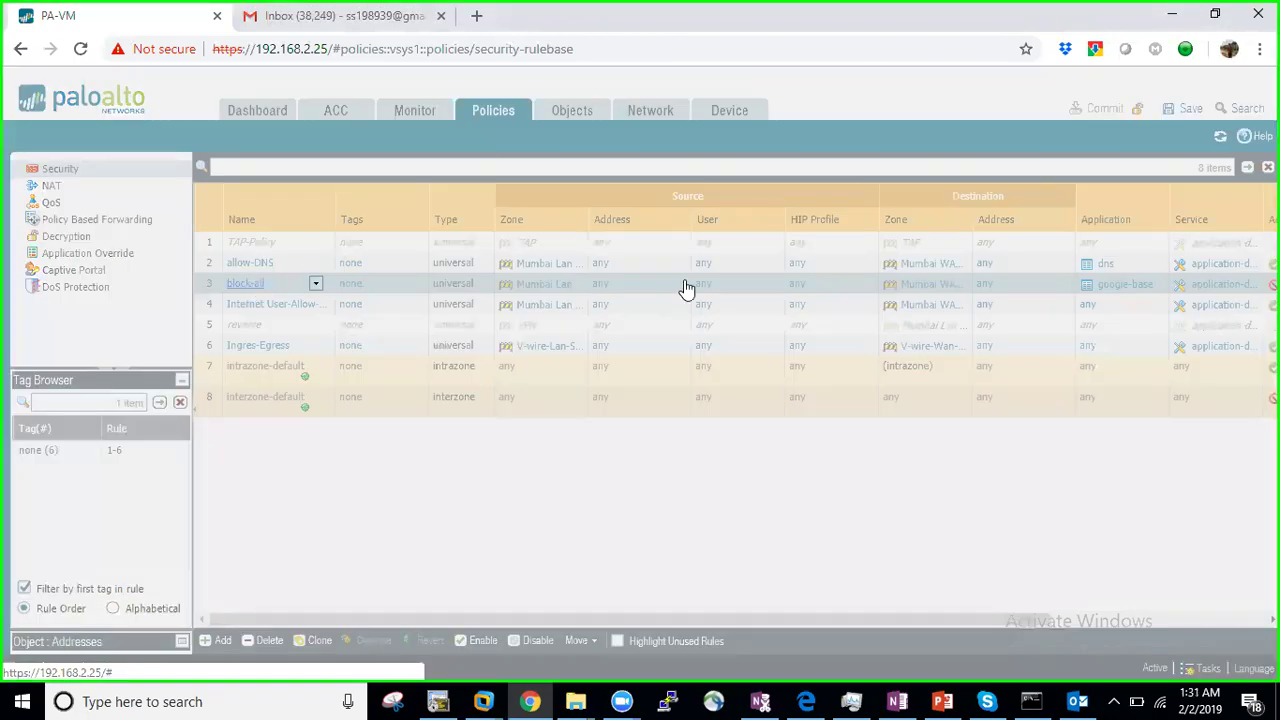
pyautogui.click(770, 297)
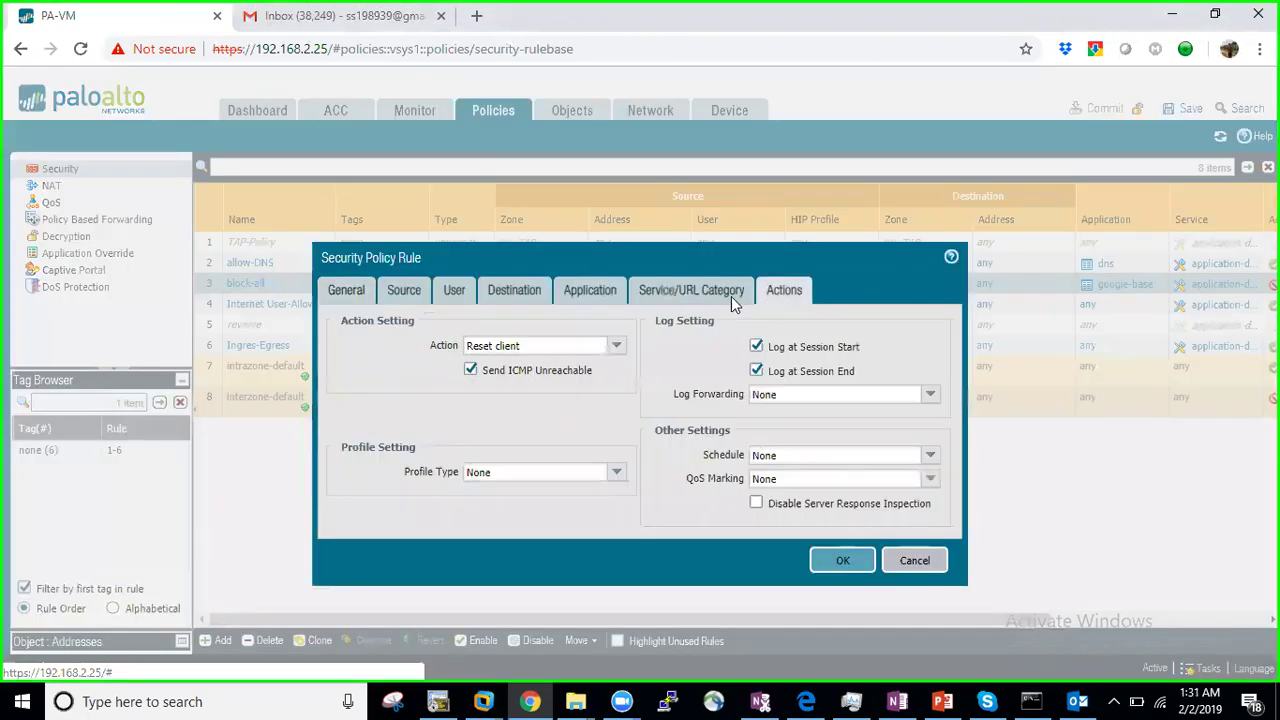
pyautogui.click(616, 345)
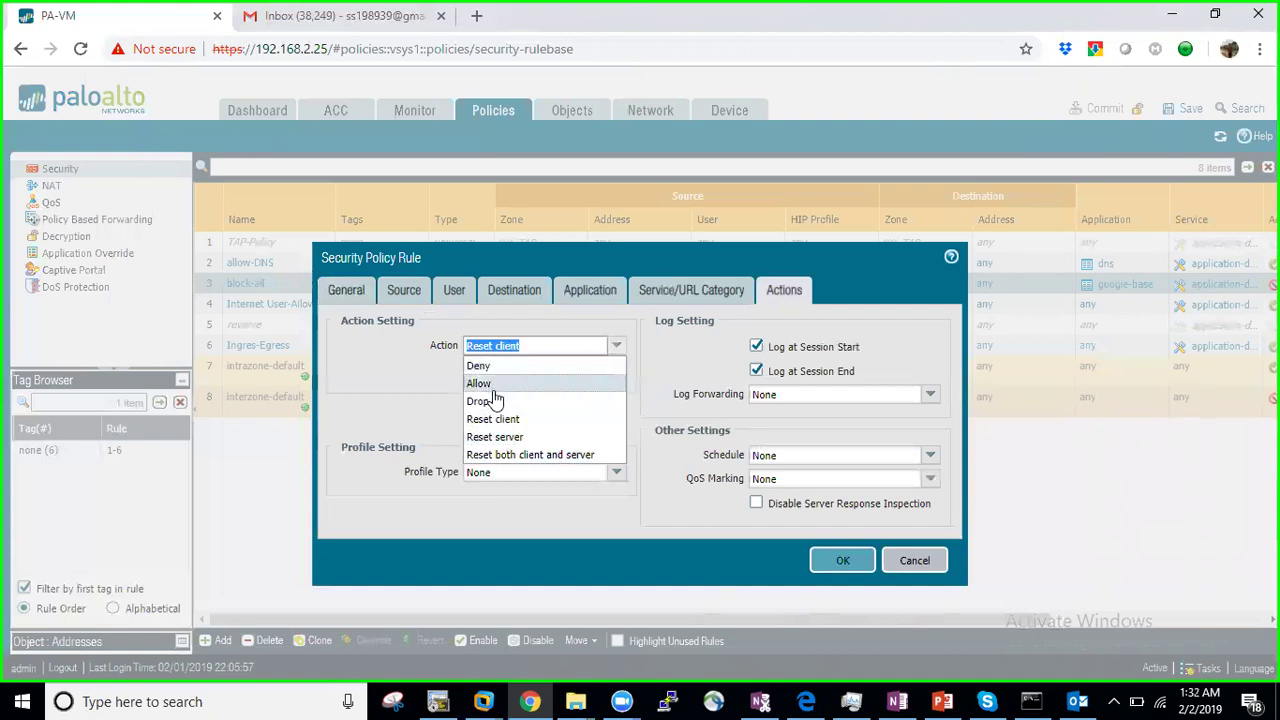
pyautogui.click(495, 437)
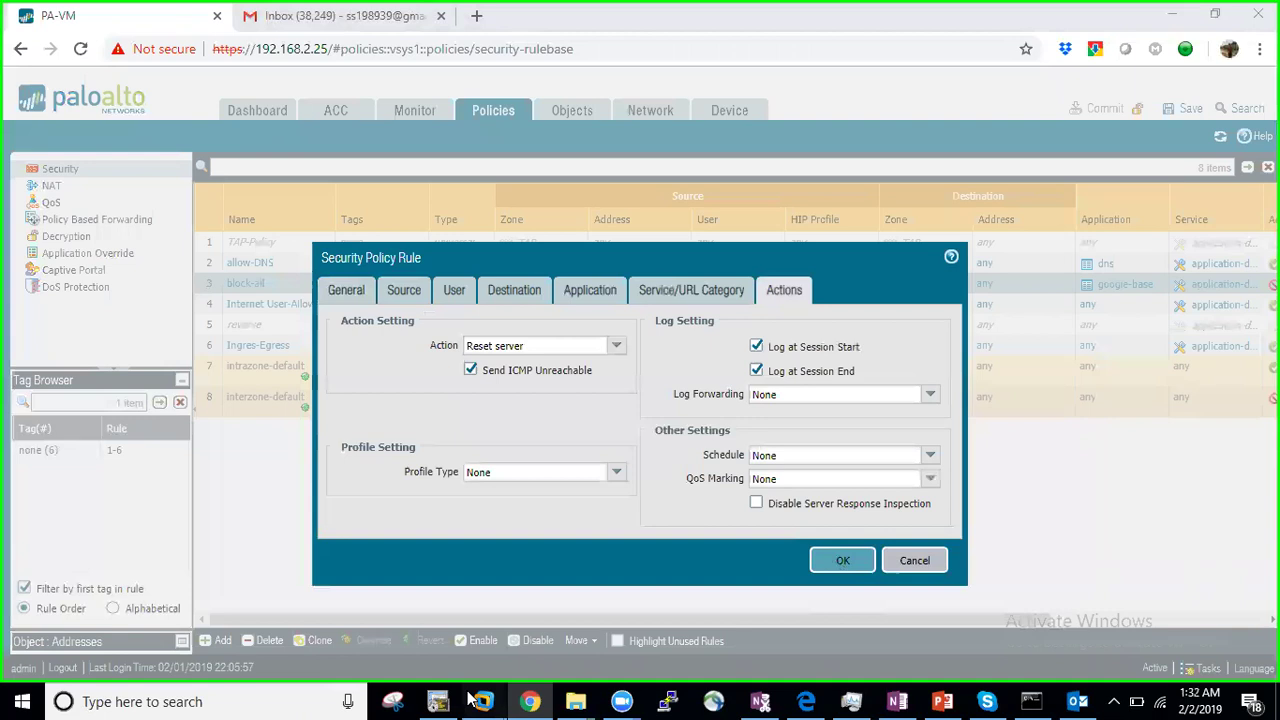
# Switch back to Wireshark on the WIN-7 virtual machine and filter the captured packets by icmp.
pyautogui.moveTo(483, 701)
pyautogui.click(660, 632)
pyautogui.click(432, 700)
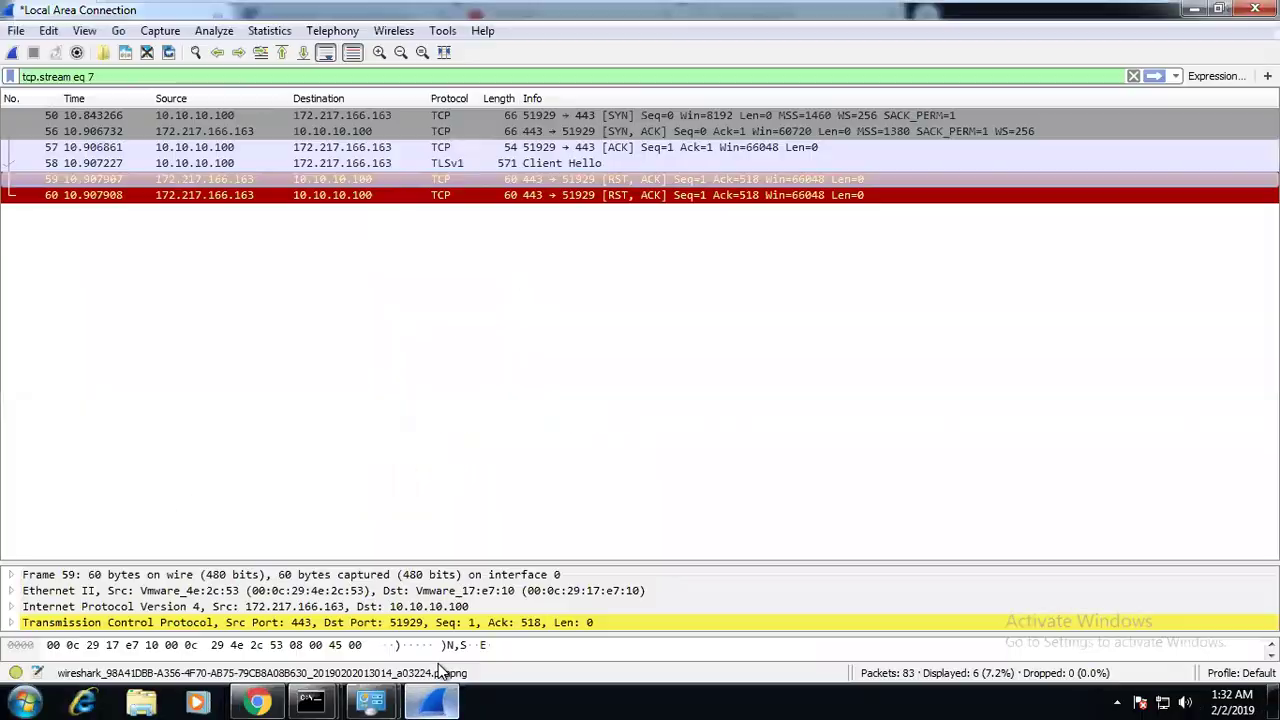
pyautogui.tripleClick(118, 76)
pyautogui.write('icmp')
pyautogui.press('Return')
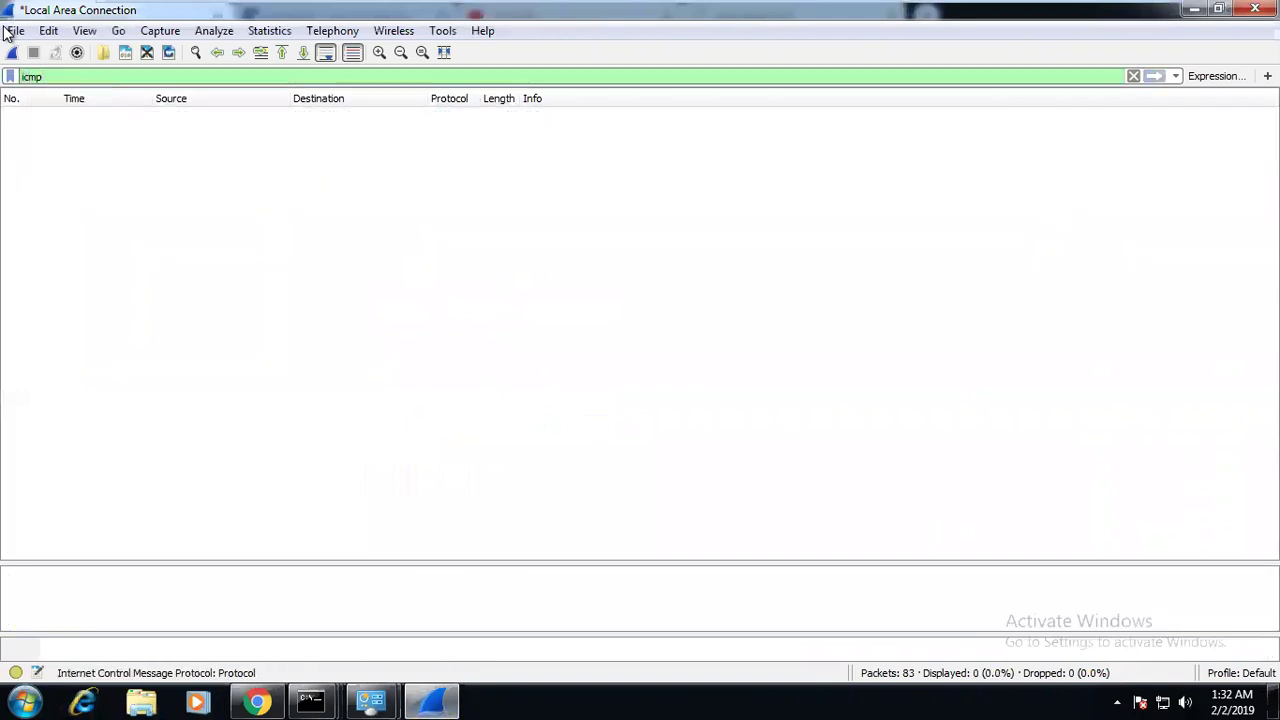
# Clear the icmp display filter and look through the complete list of captured packets.
pyautogui.click(1133, 76)
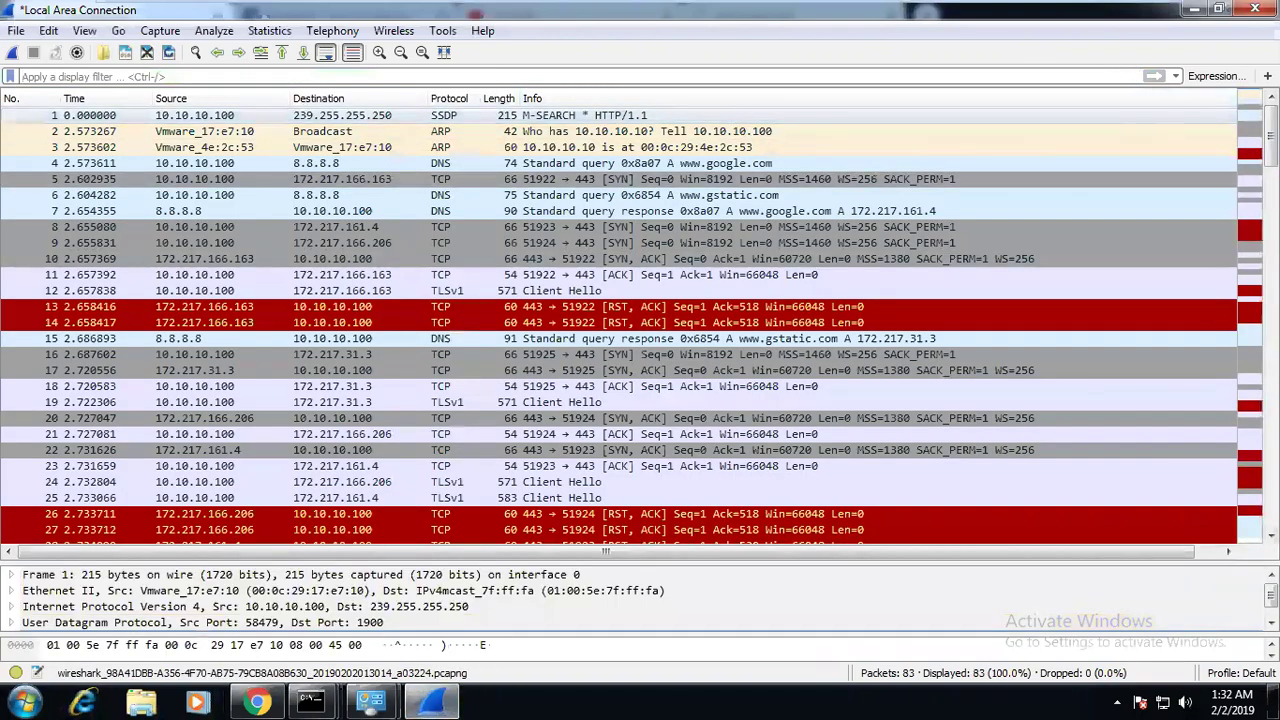
pyautogui.scroll(-18, 620, 320)
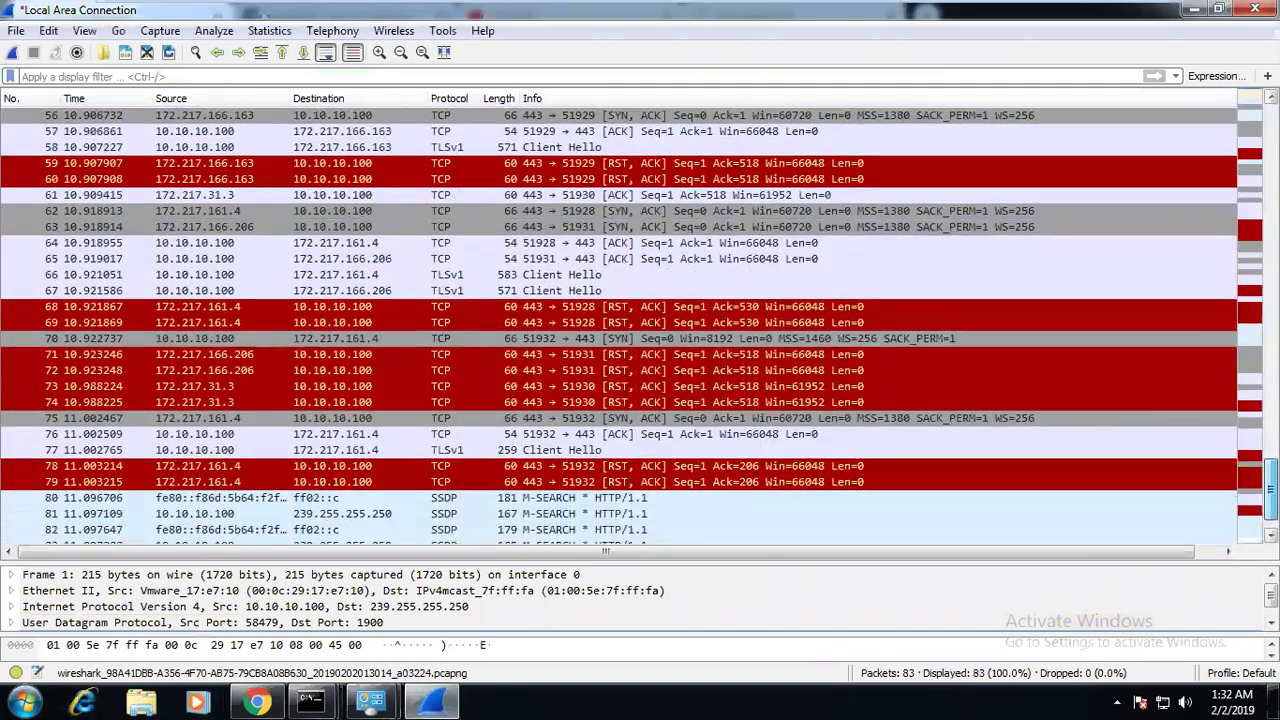
pyautogui.scroll(18, 620, 320)
# Return to the firewall, save the block-all rule with its Reset server action, commit the configuration and check the commit's progress.
pyautogui.moveTo(1025, 10)
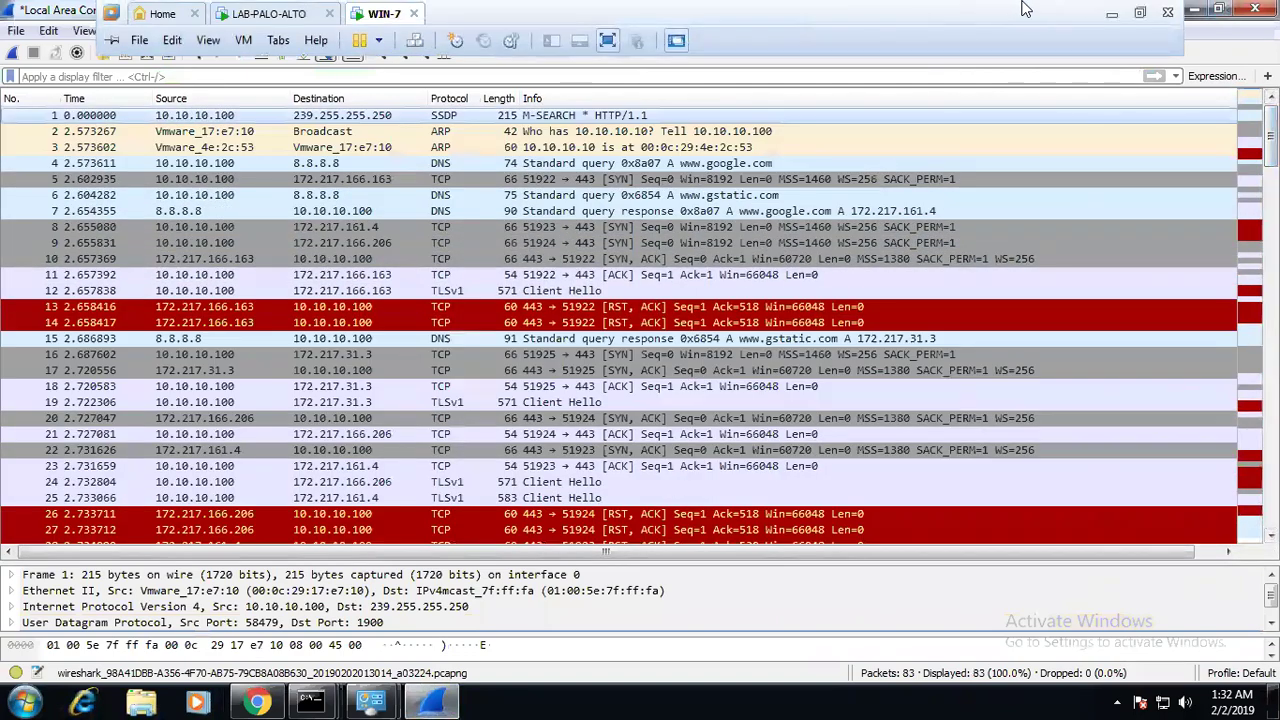
pyautogui.click(1111, 13)
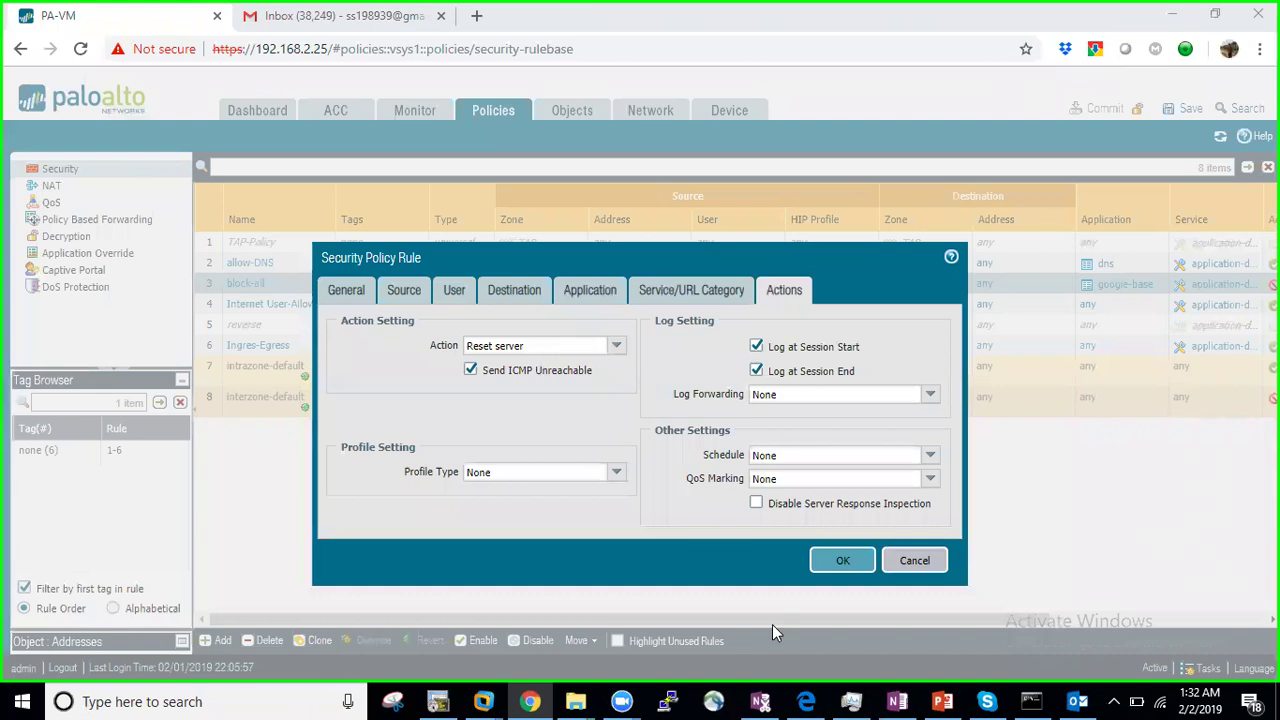
pyautogui.click(842, 560)
pyautogui.click(1095, 108)
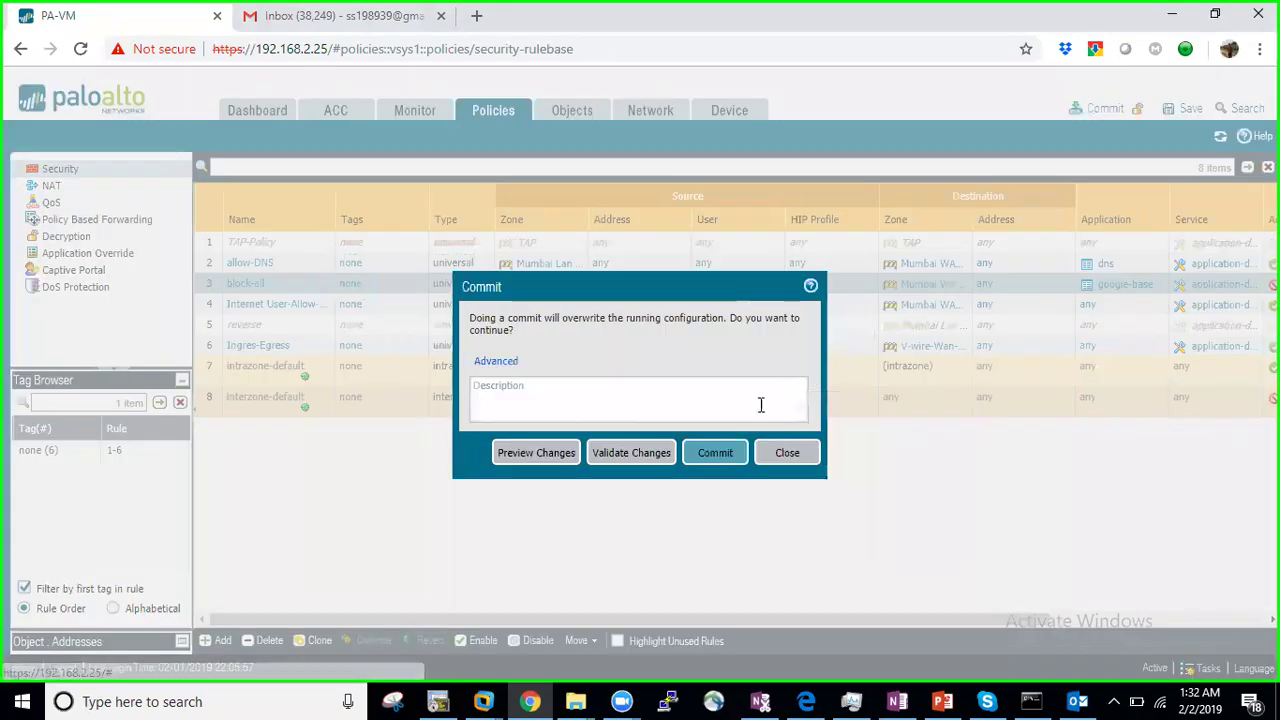
pyautogui.click(700, 456)
pyautogui.click(825, 519)
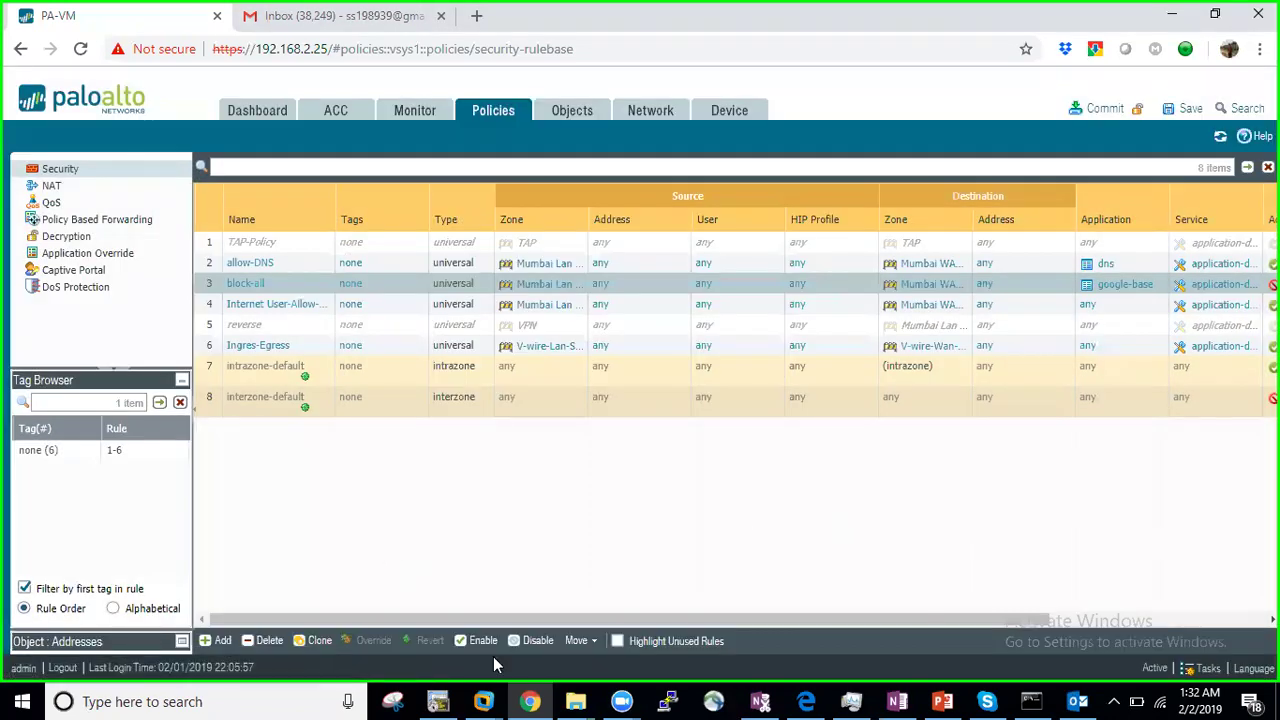
pyautogui.click(1205, 667)
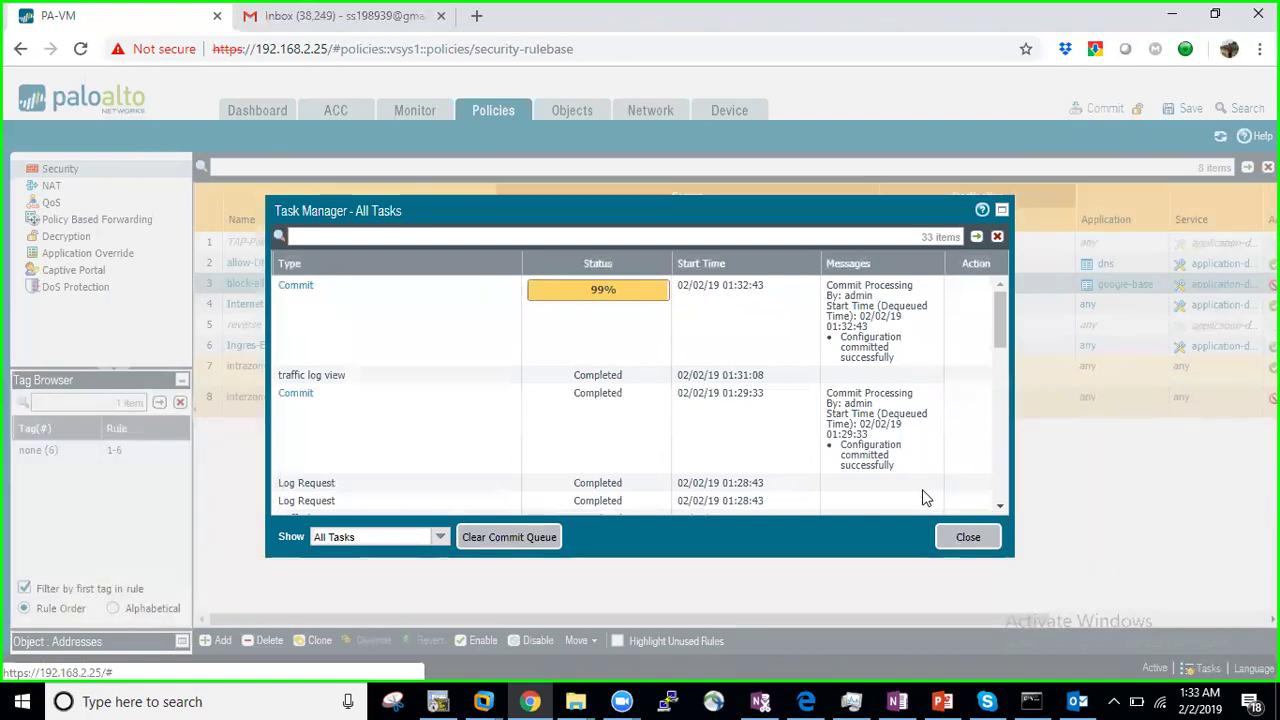
pyautogui.click(966, 537)
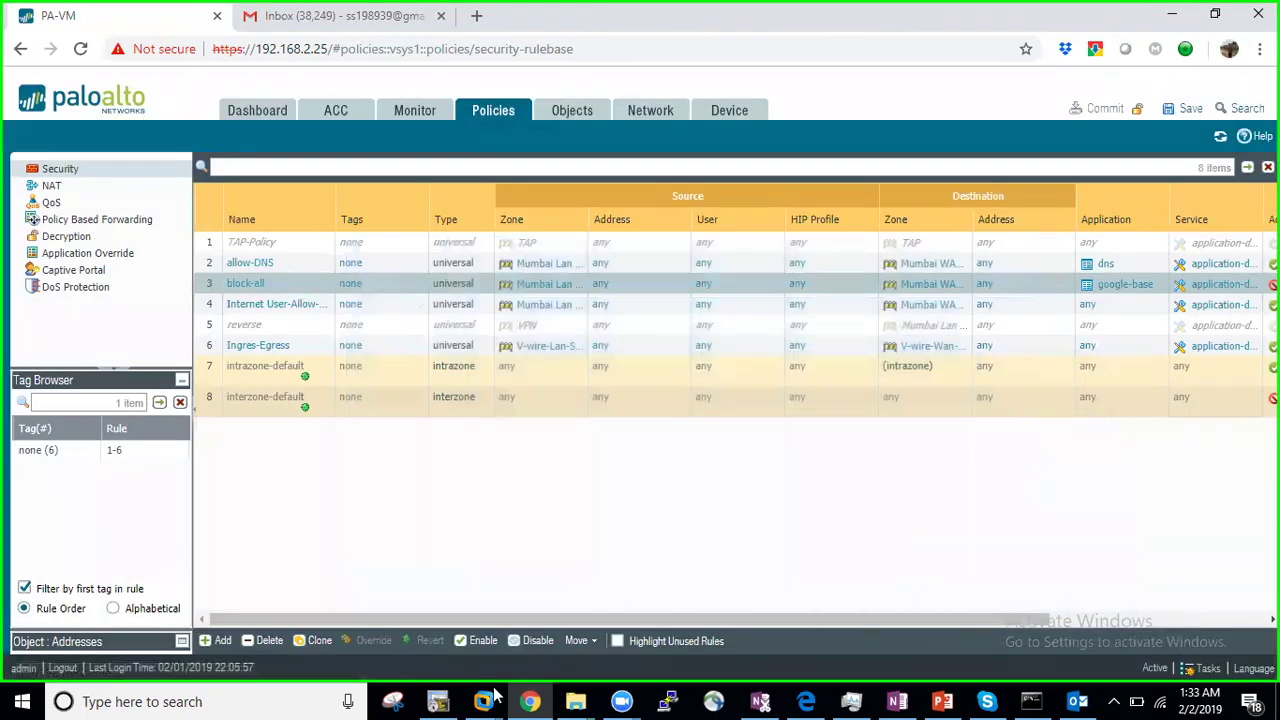
# Switch to Wireshark on the WIN-7 virtual machine and start a new capture without saving the previous packets.
pyautogui.moveTo(487, 700)
pyautogui.click(645, 606)
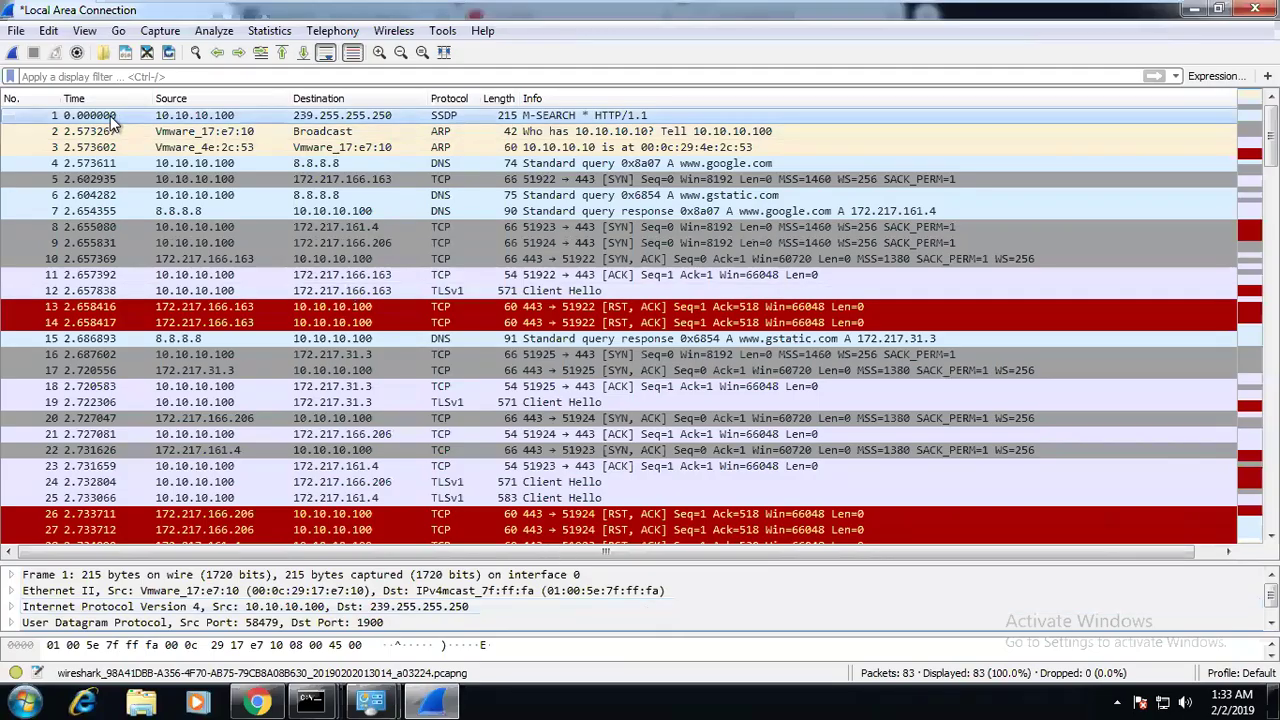
pyautogui.click(8, 54)
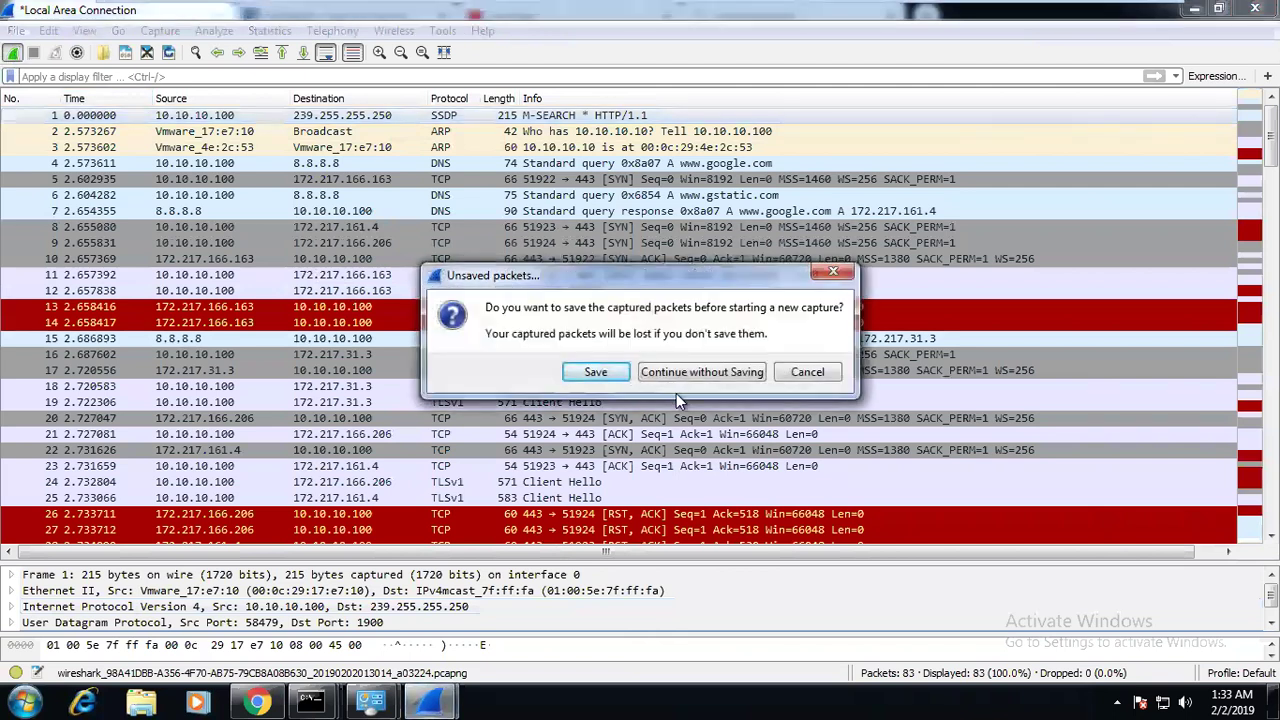
pyautogui.click(701, 372)
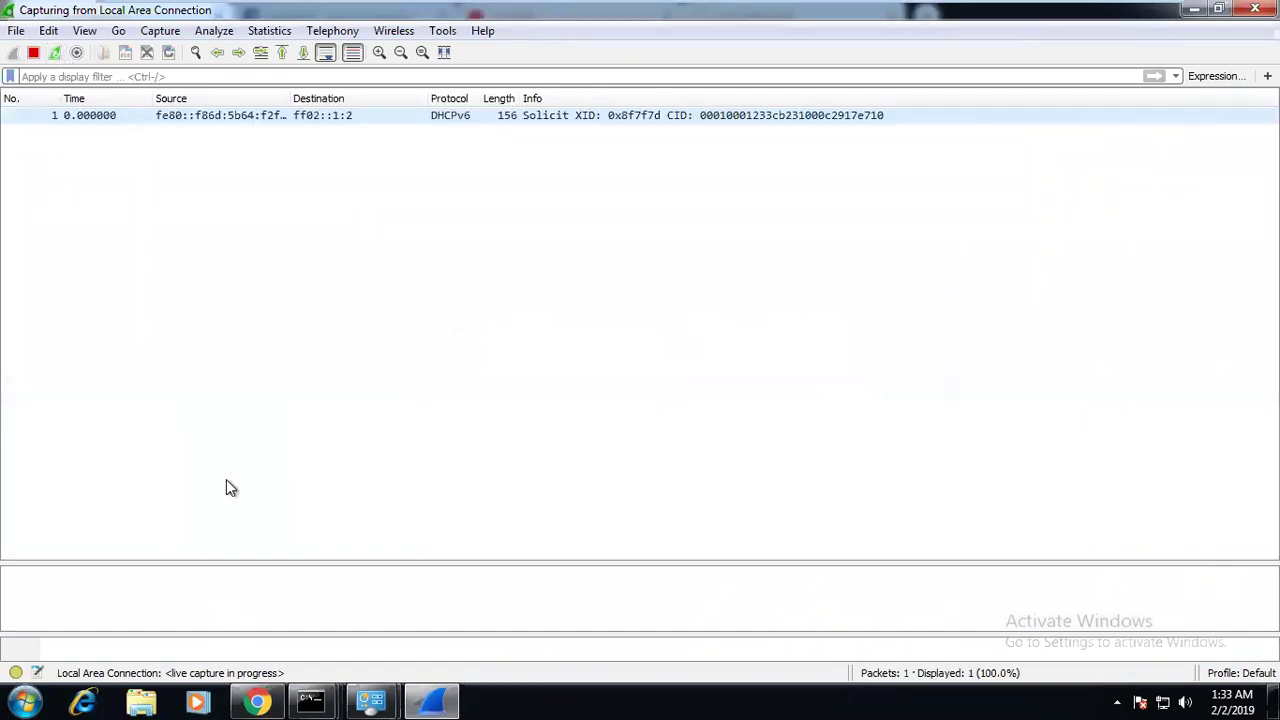
pyautogui.click(257, 702)
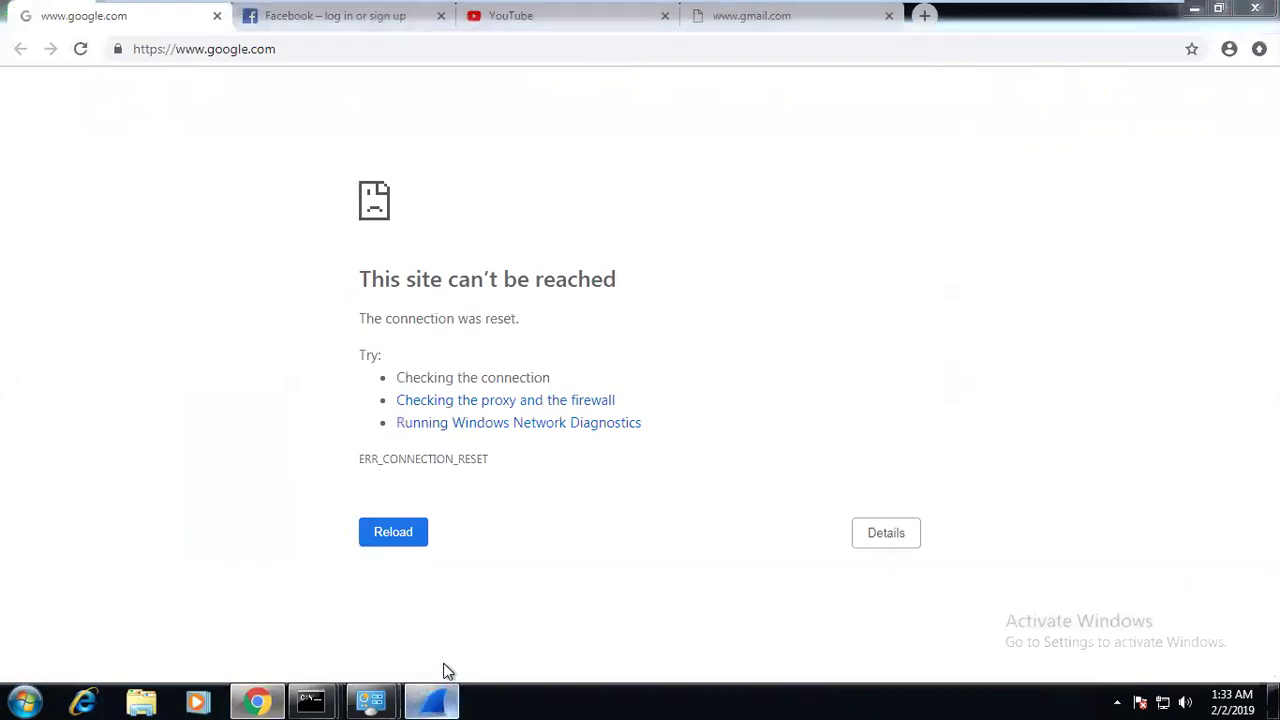
pyautogui.click(432, 701)
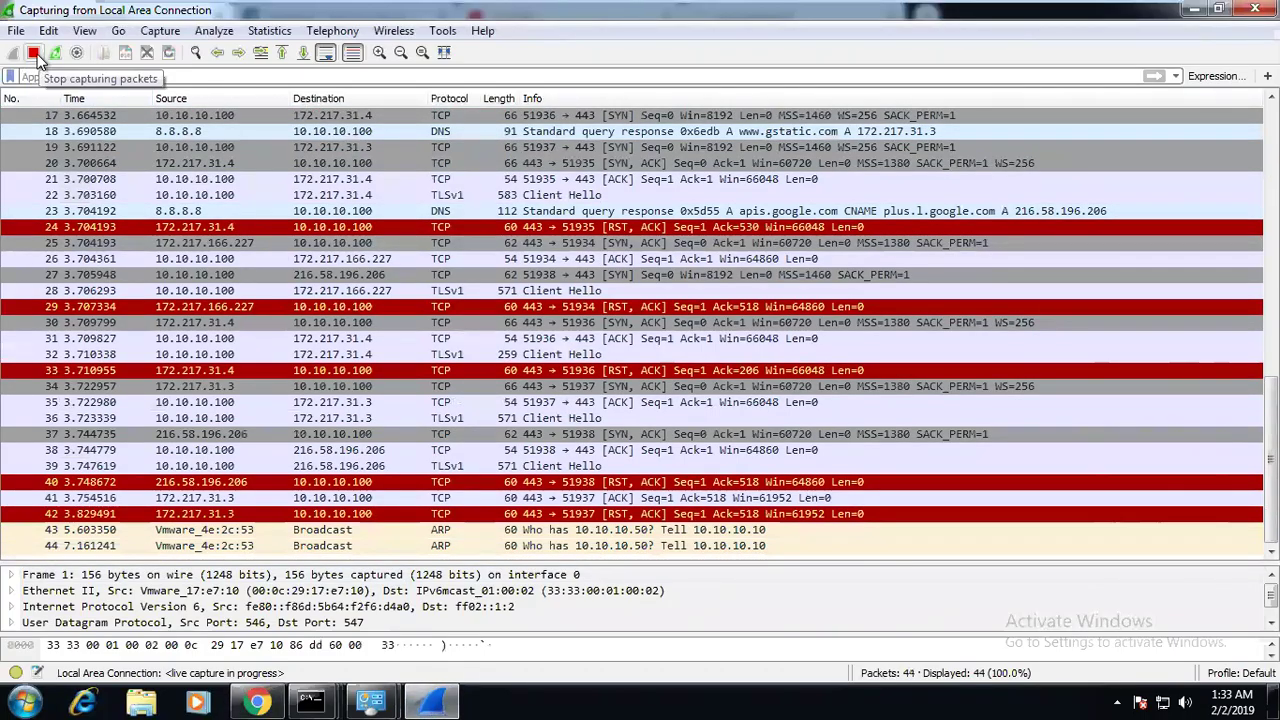
pyautogui.scroll(1, 640, 330)
pyautogui.scroll(-1, 640, 330)
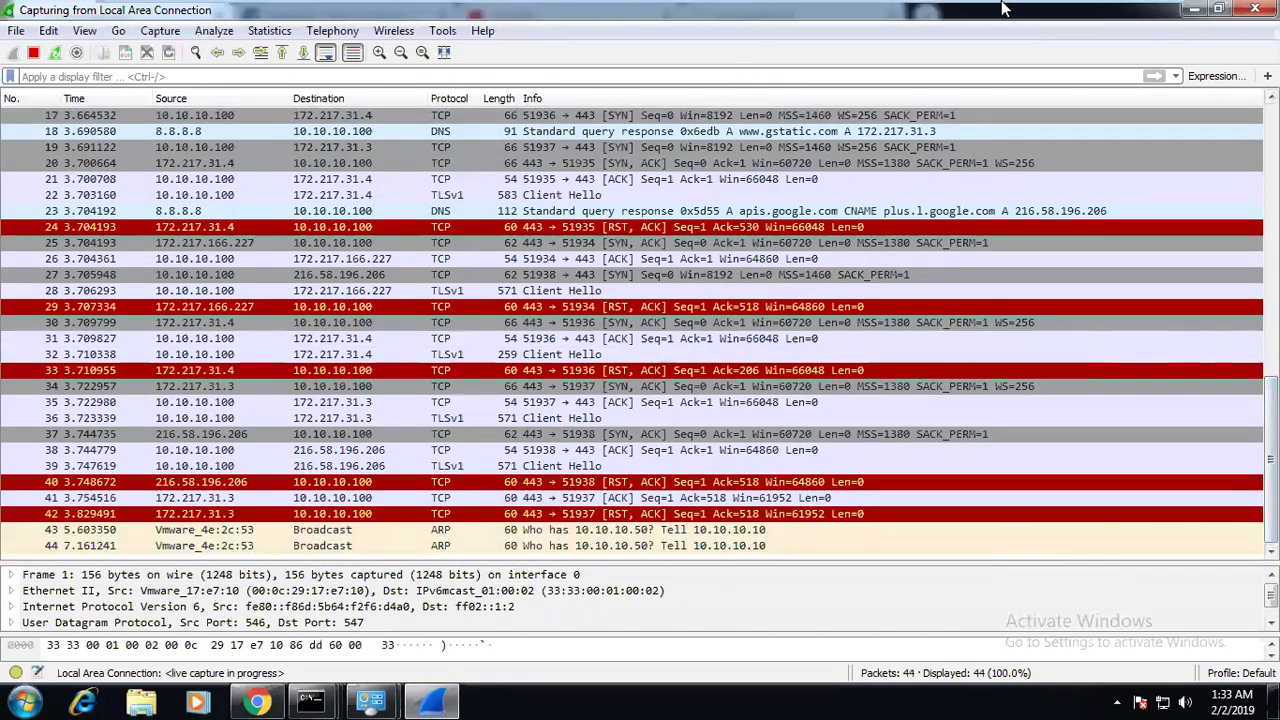
# Switch back to the firewall and check the block-all rule's action and ICMP Unreachable settings without changing them.
pyautogui.moveTo(1003, 8)
pyautogui.click(1100, 15)
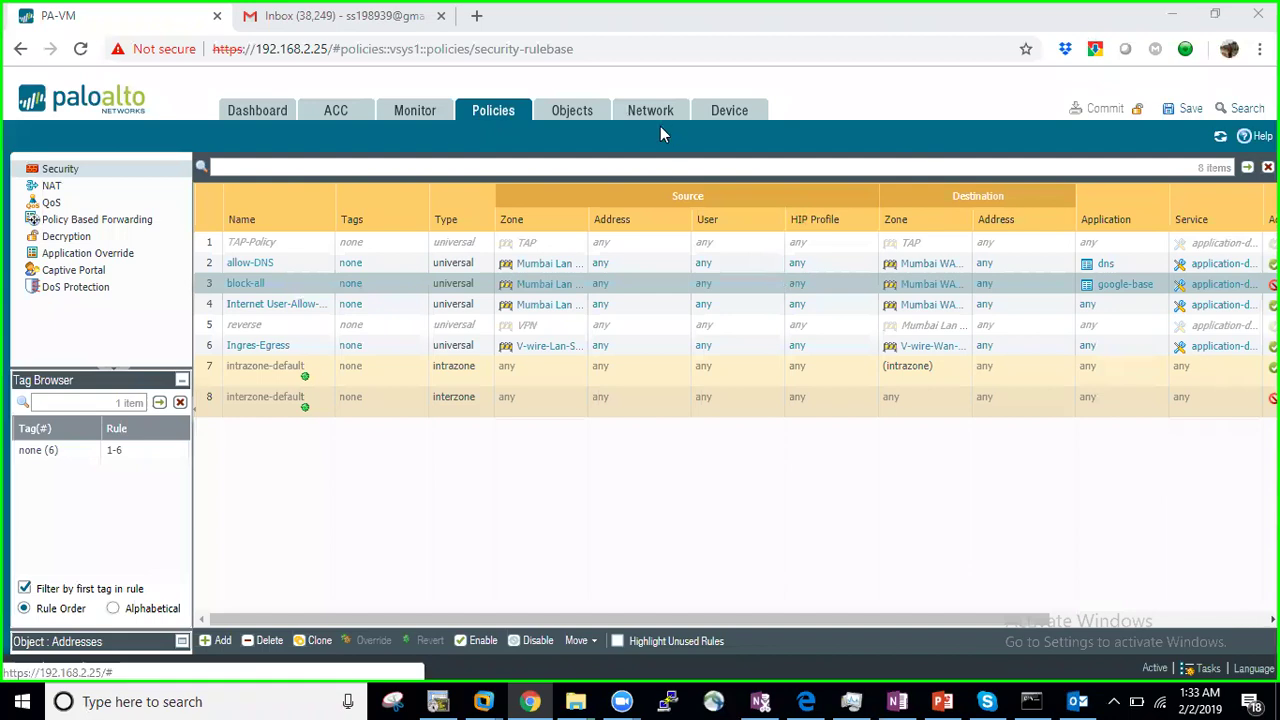
pyautogui.click(240, 284)
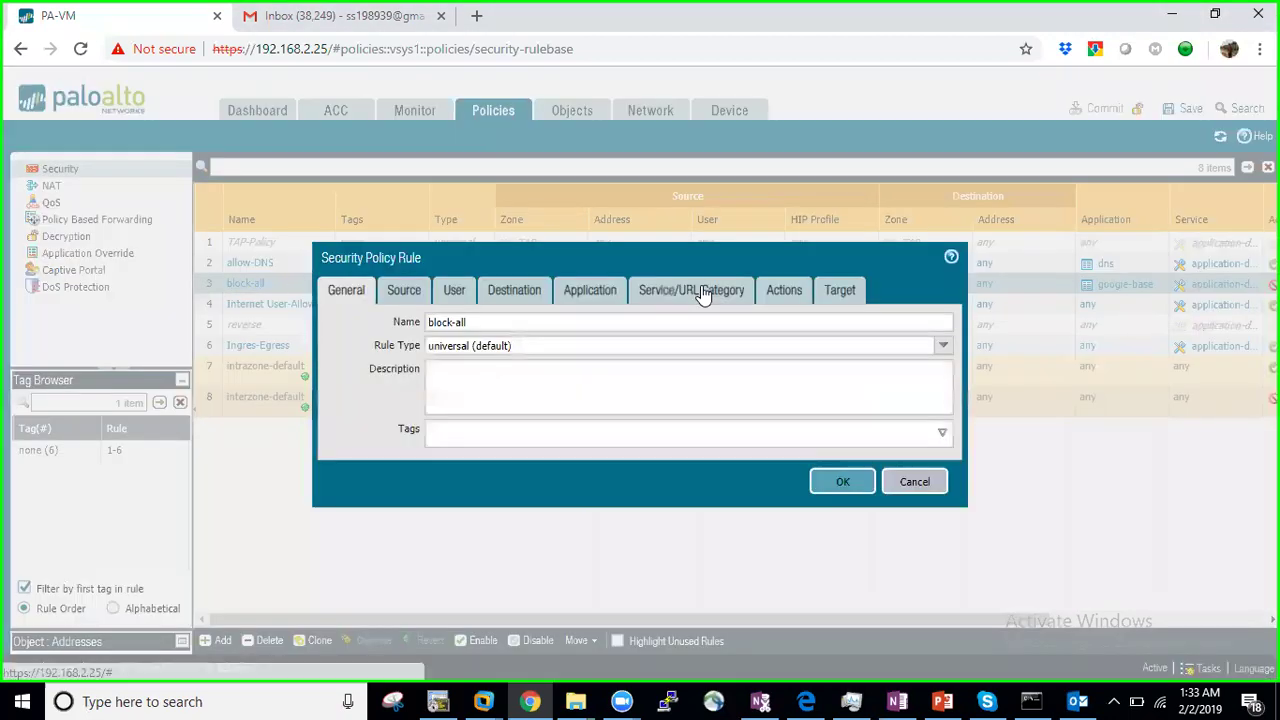
pyautogui.click(790, 289)
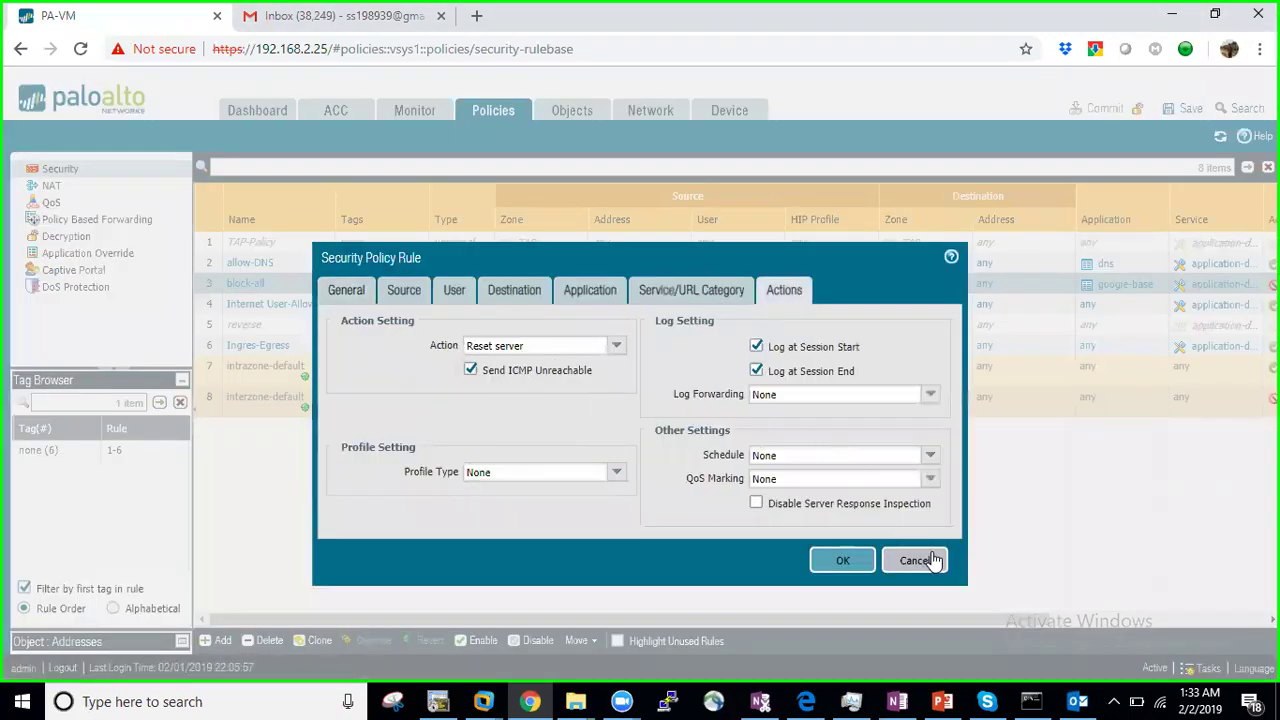
pyautogui.click(915, 560)
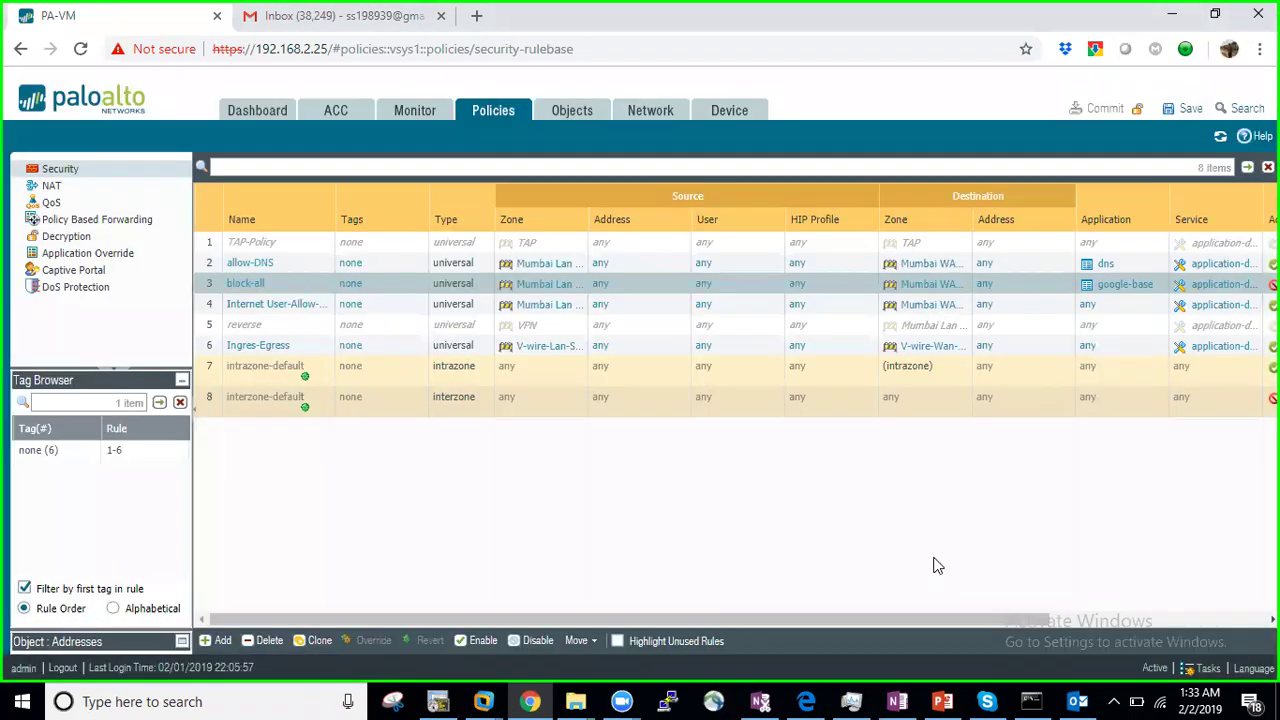
# View the device's session settings and inspect the ICMP session timeout.
pyautogui.click(716, 125)
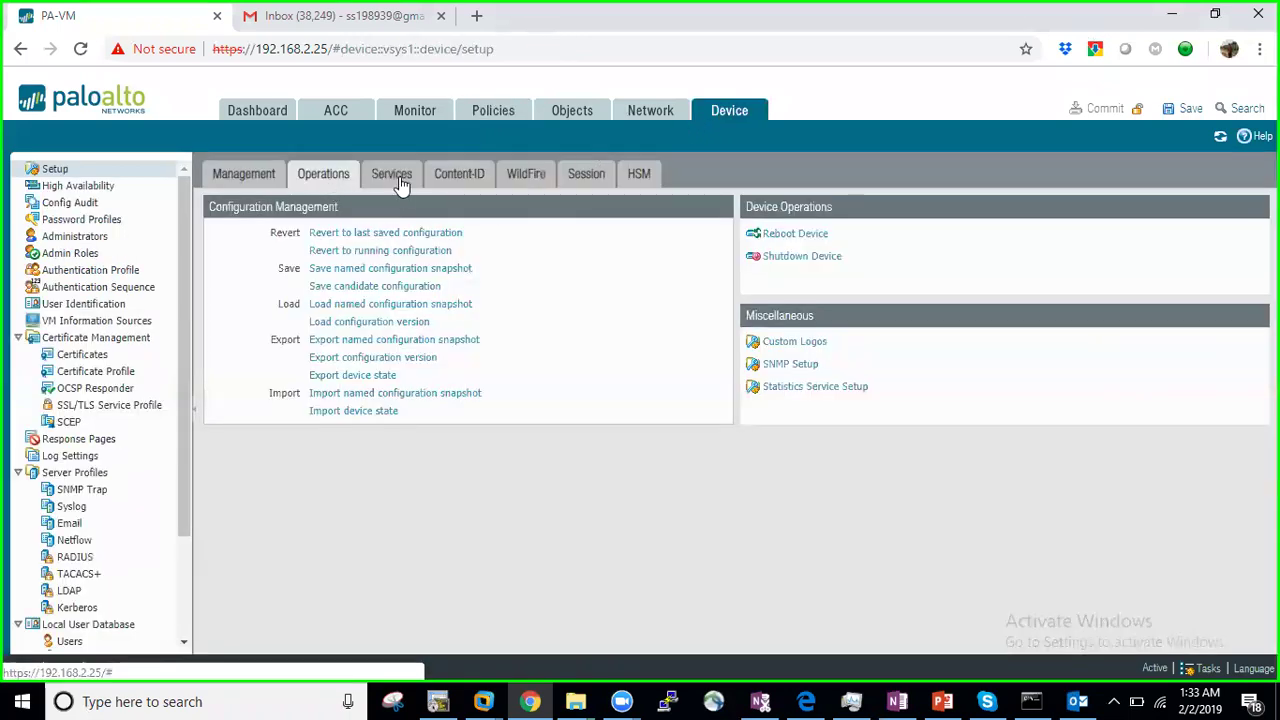
pyautogui.click(580, 178)
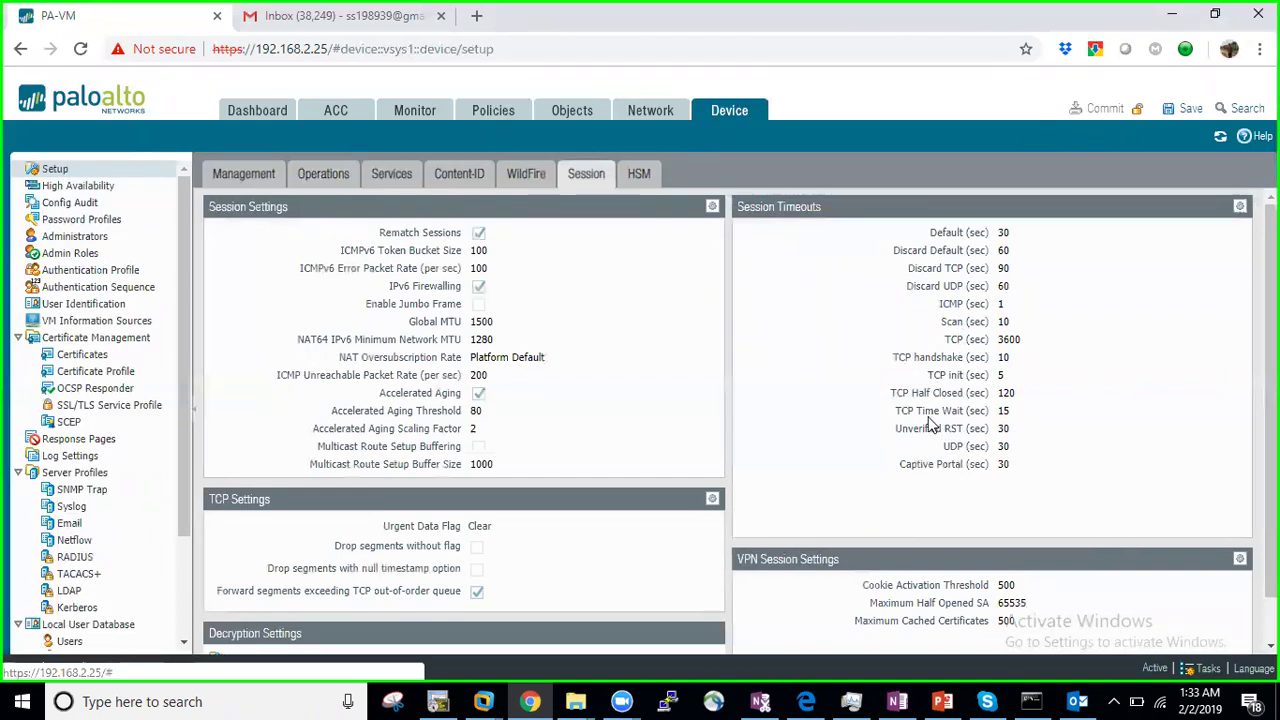
pyautogui.moveTo(941, 310); pyautogui.dragTo(1025, 316)
# Return to Wireshark on the WIN-7 virtual machine and review the running capture's RST, ACK packets.
pyautogui.moveTo(483, 701)
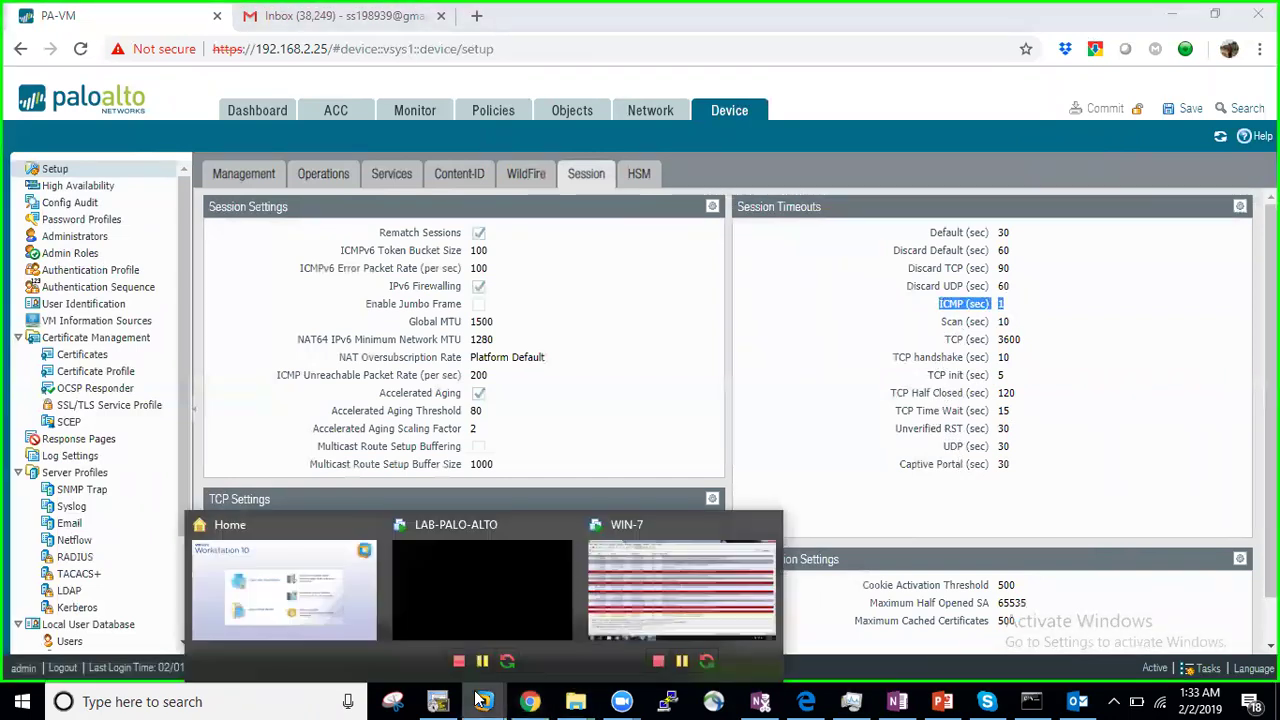
pyautogui.click(702, 595)
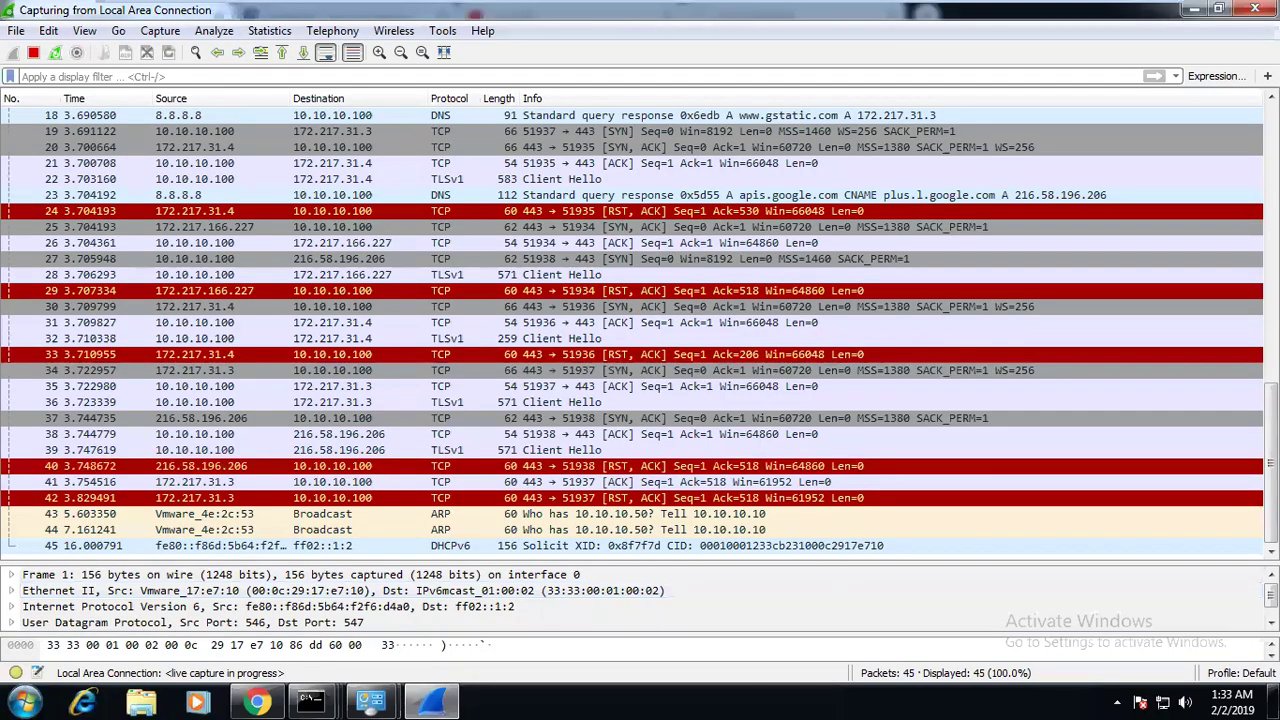
pyautogui.scroll(2, 1271, 470)
pyautogui.scroll(4, 640, 330)
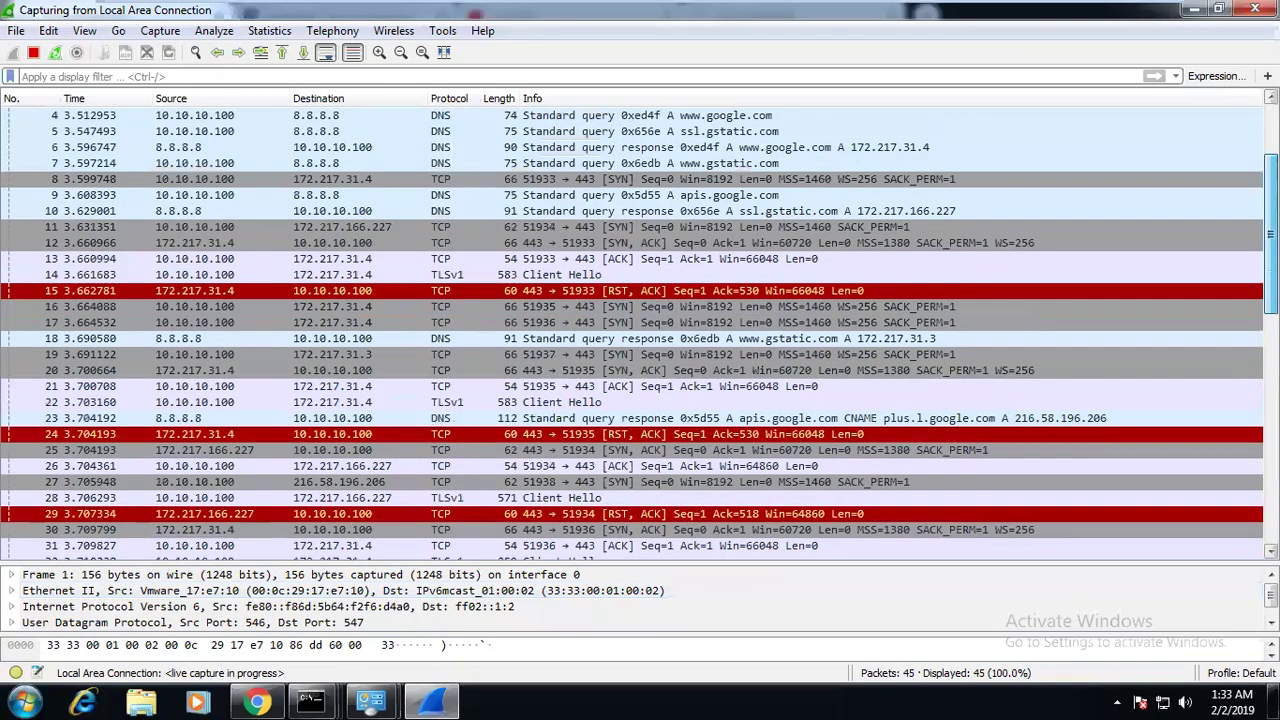
pyautogui.scroll(-6, 640, 330)
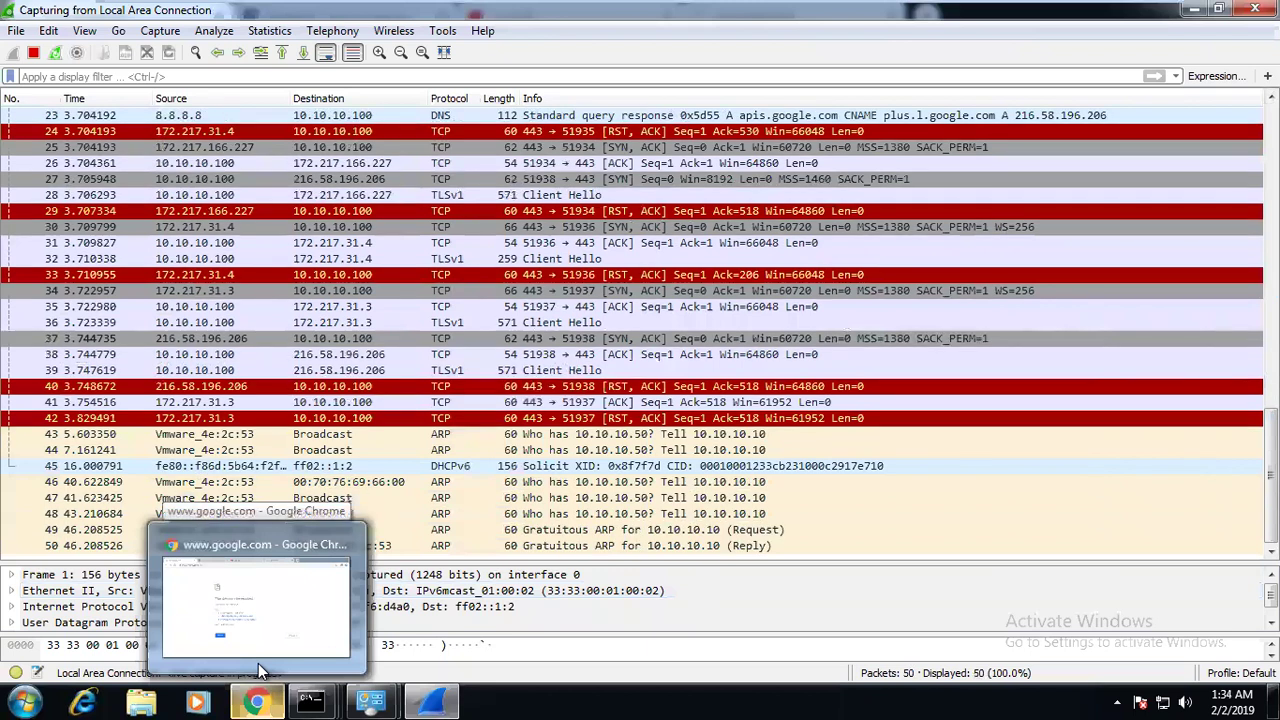
pyautogui.click(258, 663)
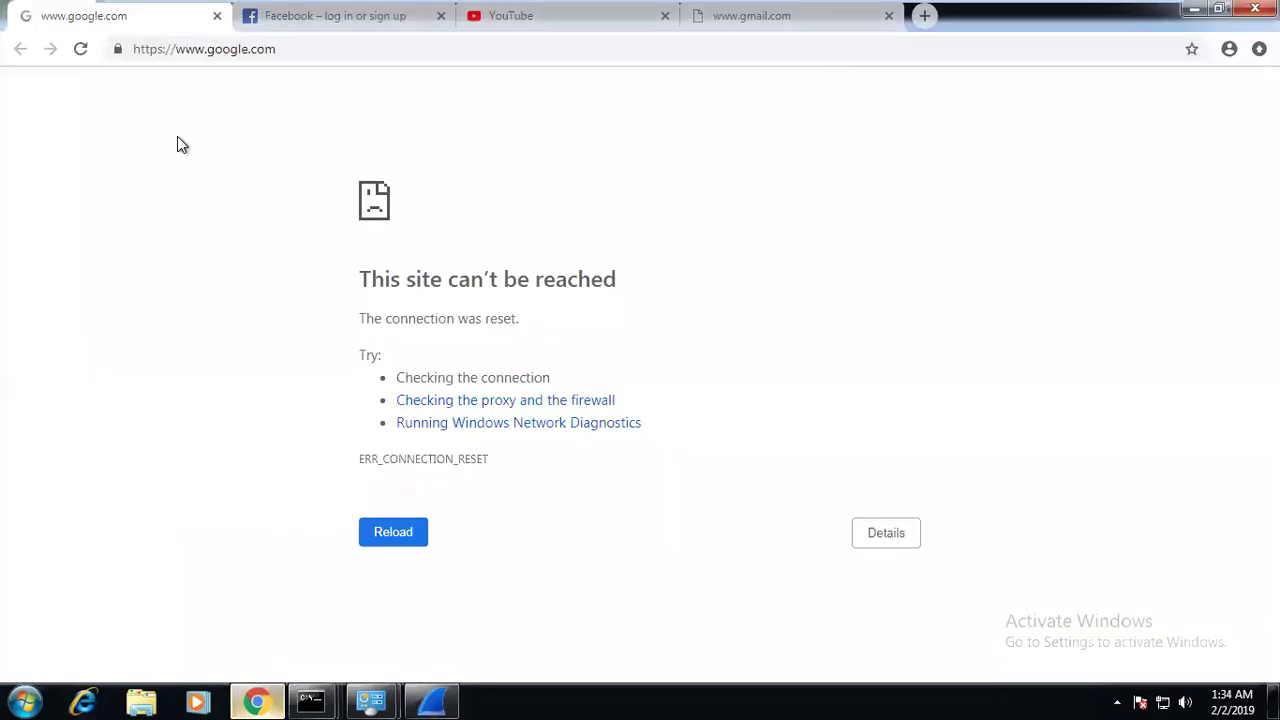
pyautogui.click(305, 30)
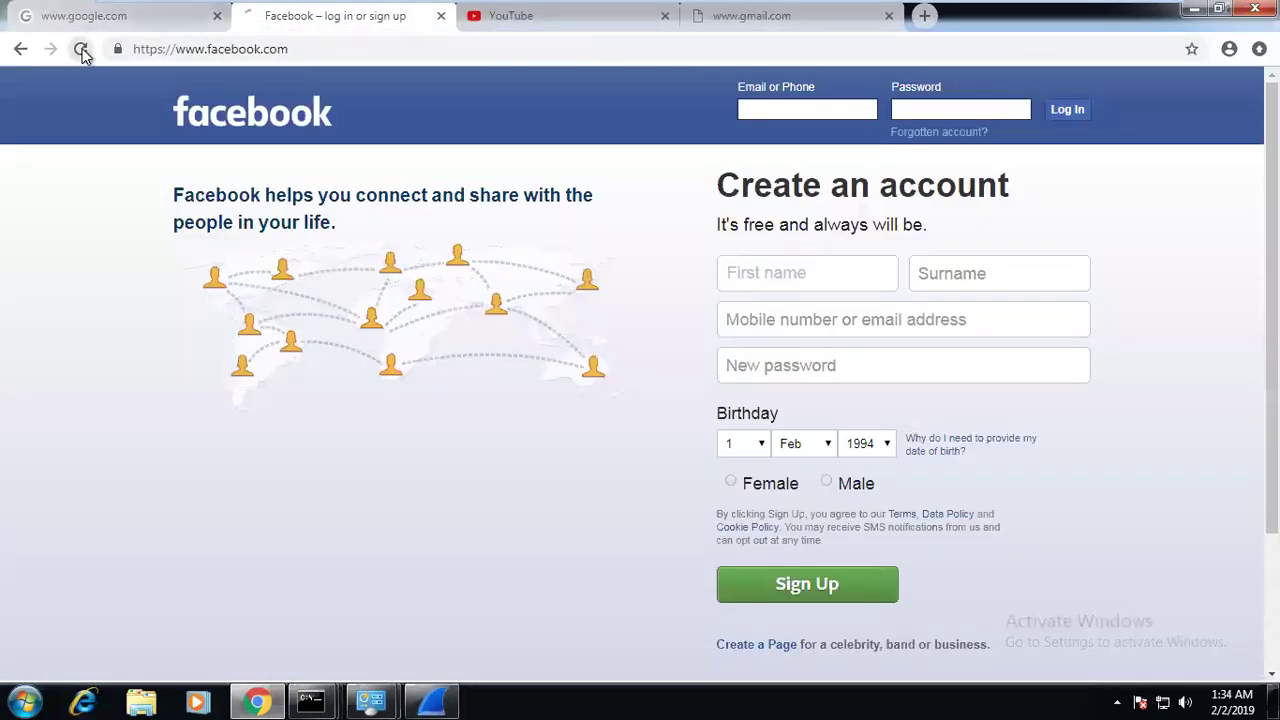
pyautogui.click(80, 48)
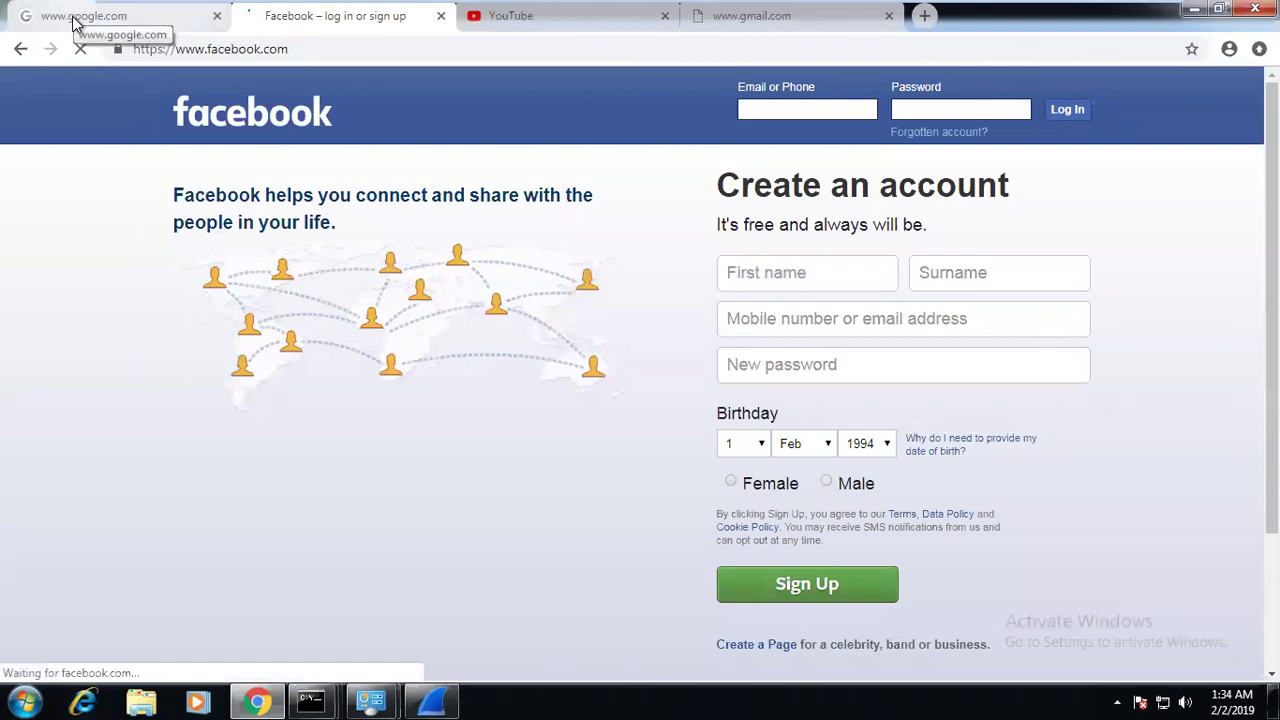
pyautogui.click(72, 20)
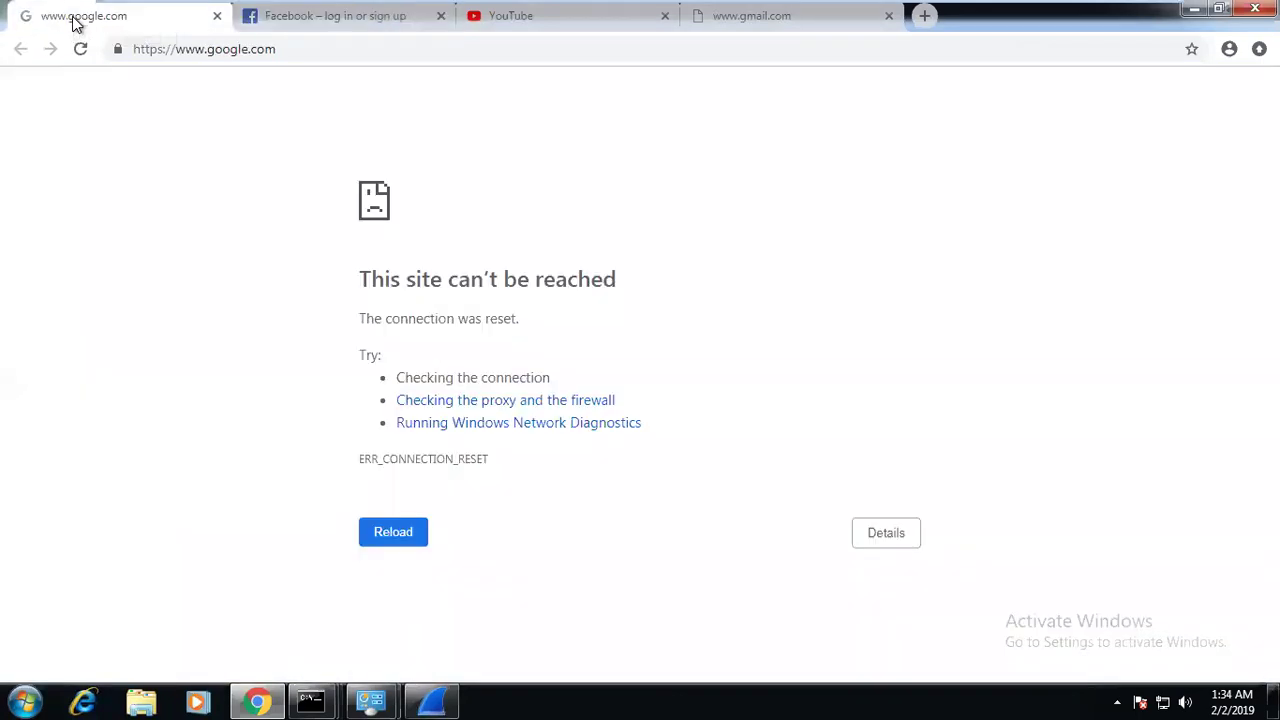
pyautogui.click(81, 49)
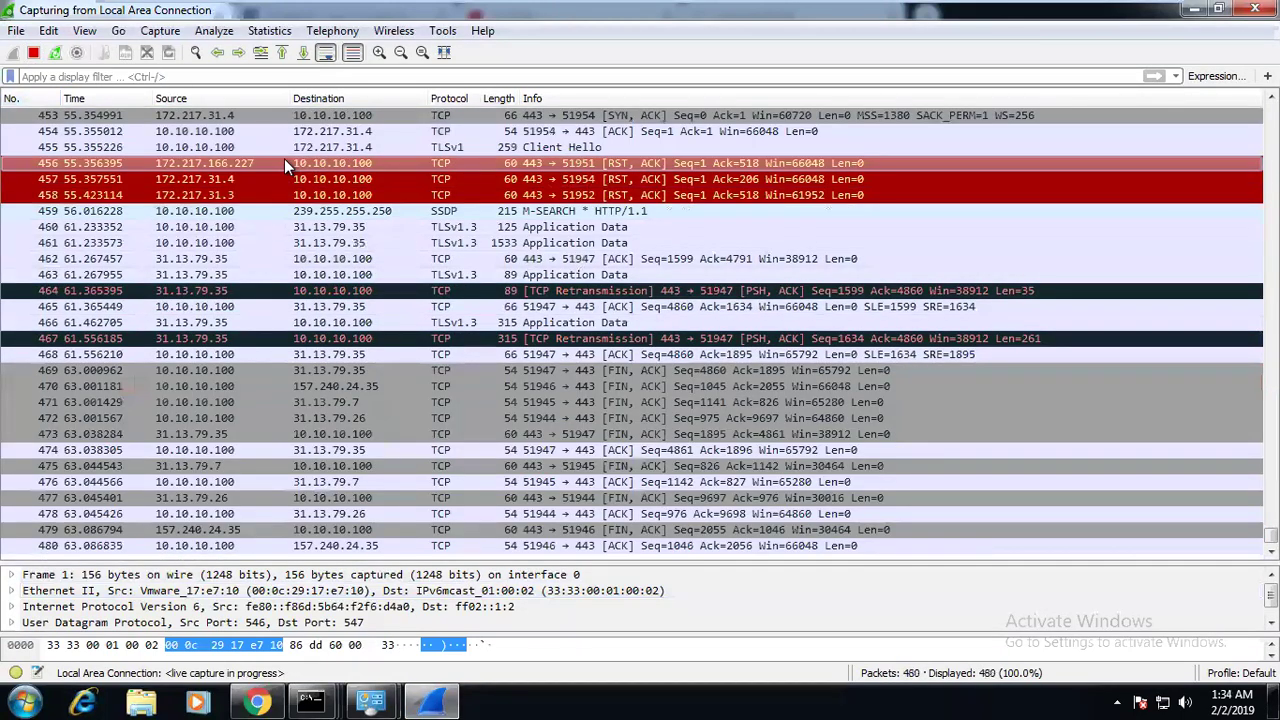
# Follow the TCP stream of the RST, ACK packet from 172.217.166.227 and close the stream window, keeping its filter.
pyautogui.rightClick(284, 163)
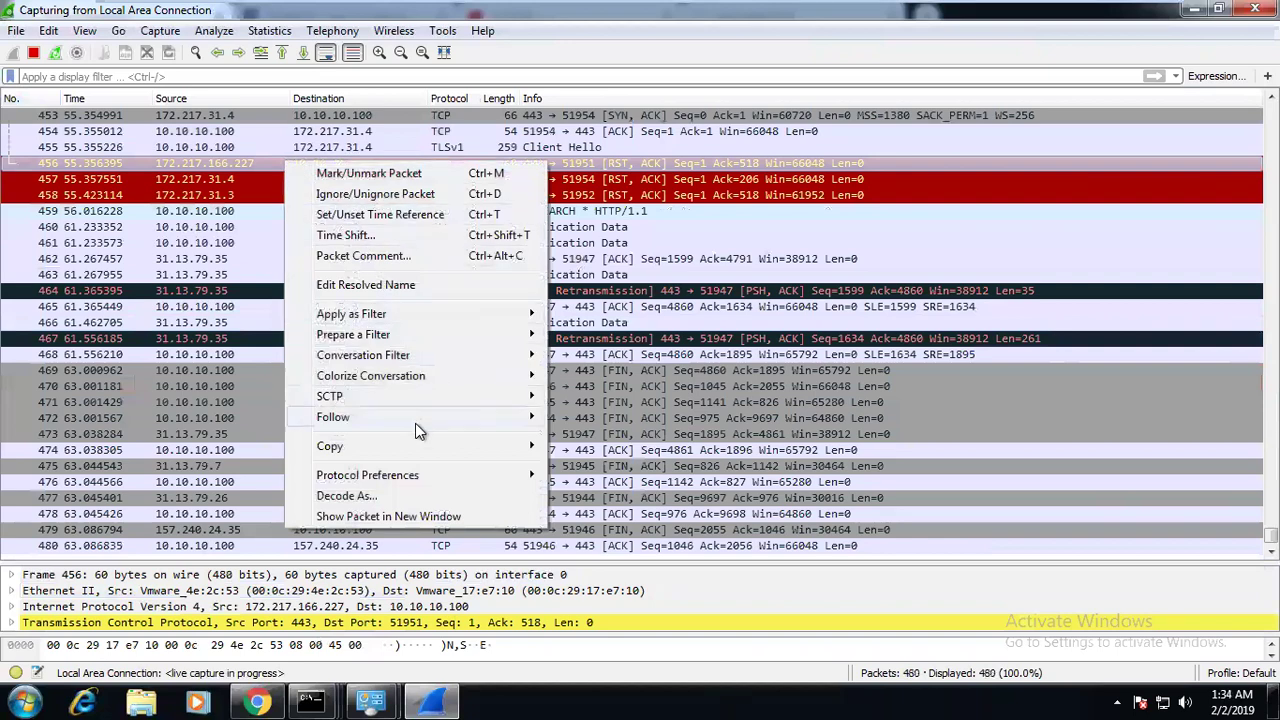
pyautogui.moveTo(423, 425)
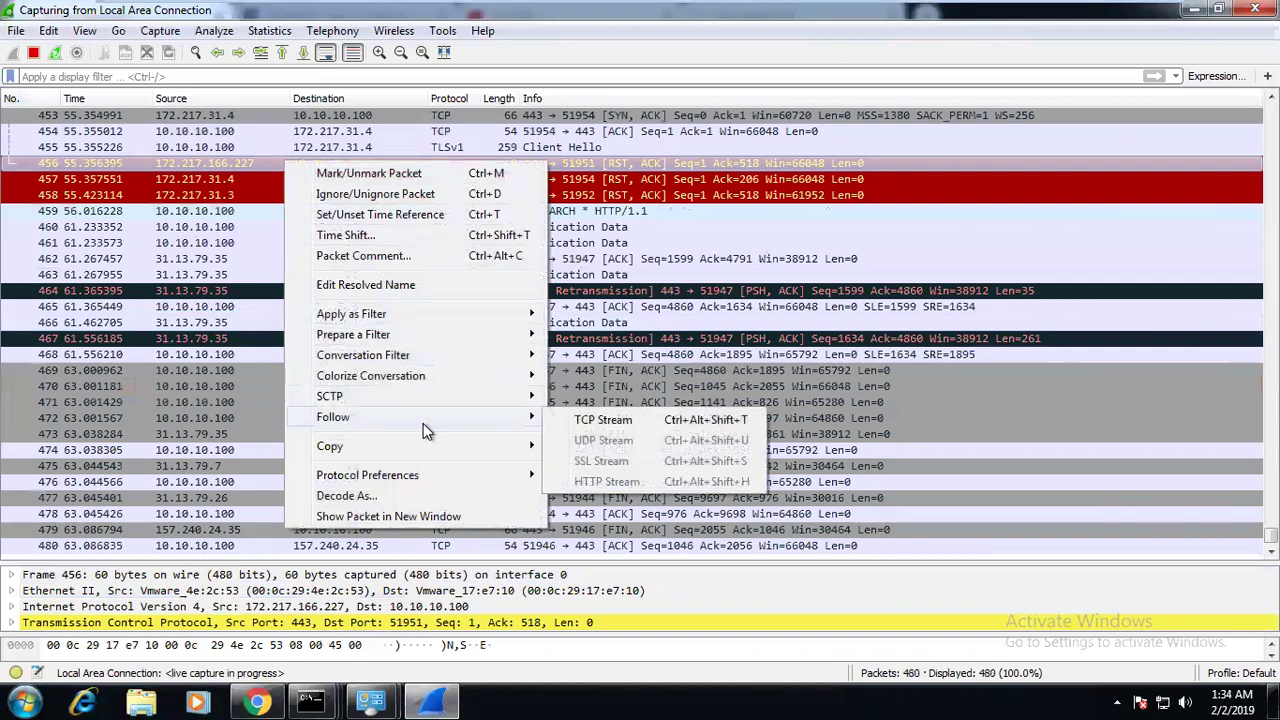
pyautogui.click(603, 420)
pyautogui.press('Escape')
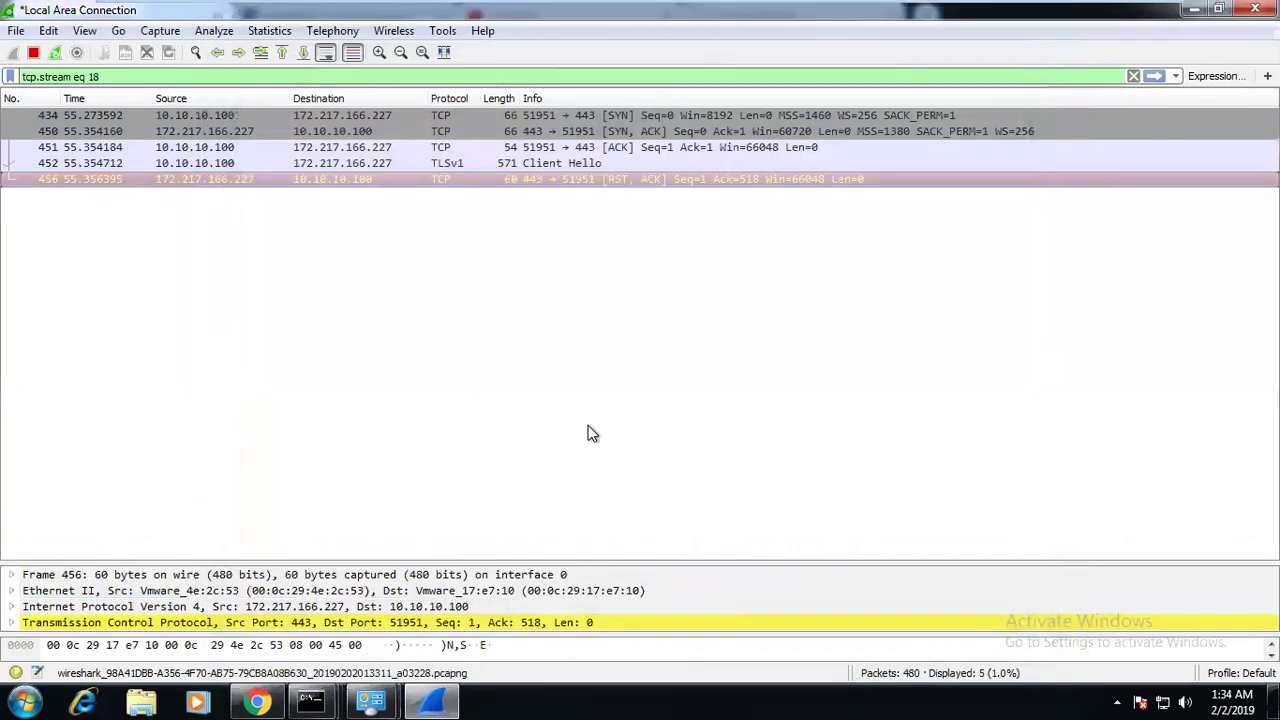
# Examine the filtered stream's SYN and SYN, ACK packets and the RST, ACK packet that ends it.
pyautogui.click(275, 119)
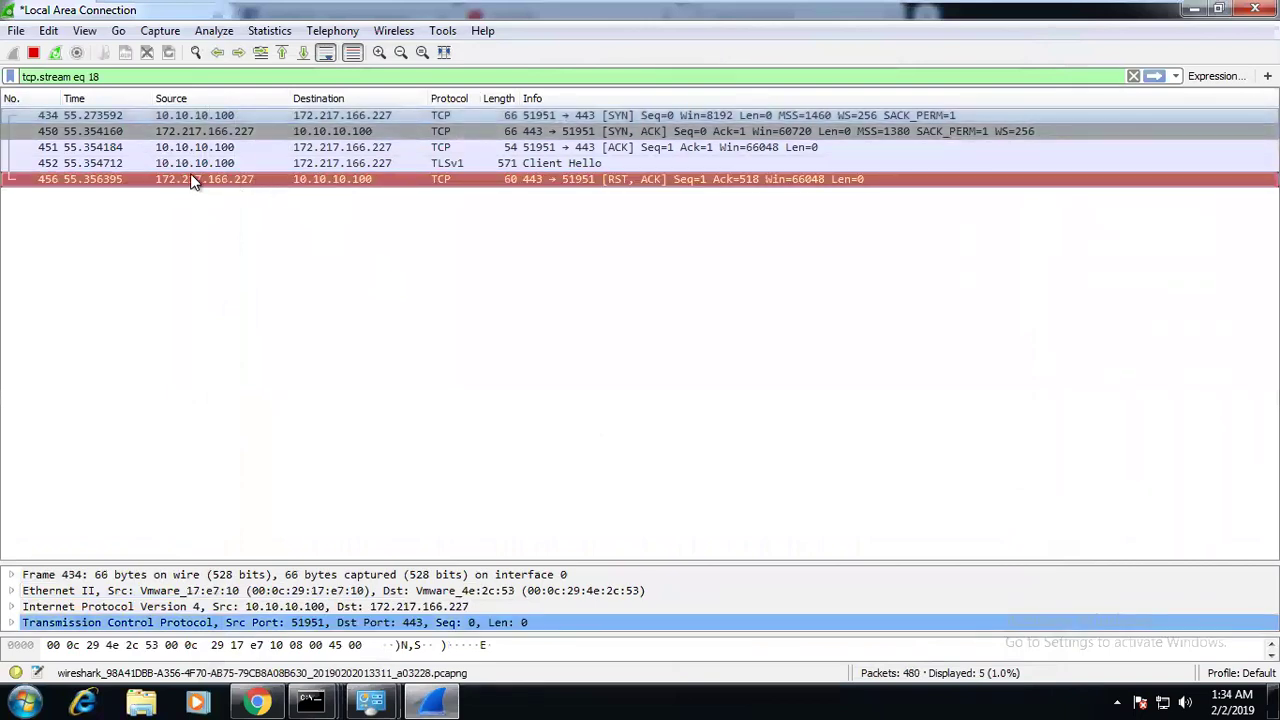
pyautogui.press('Down')
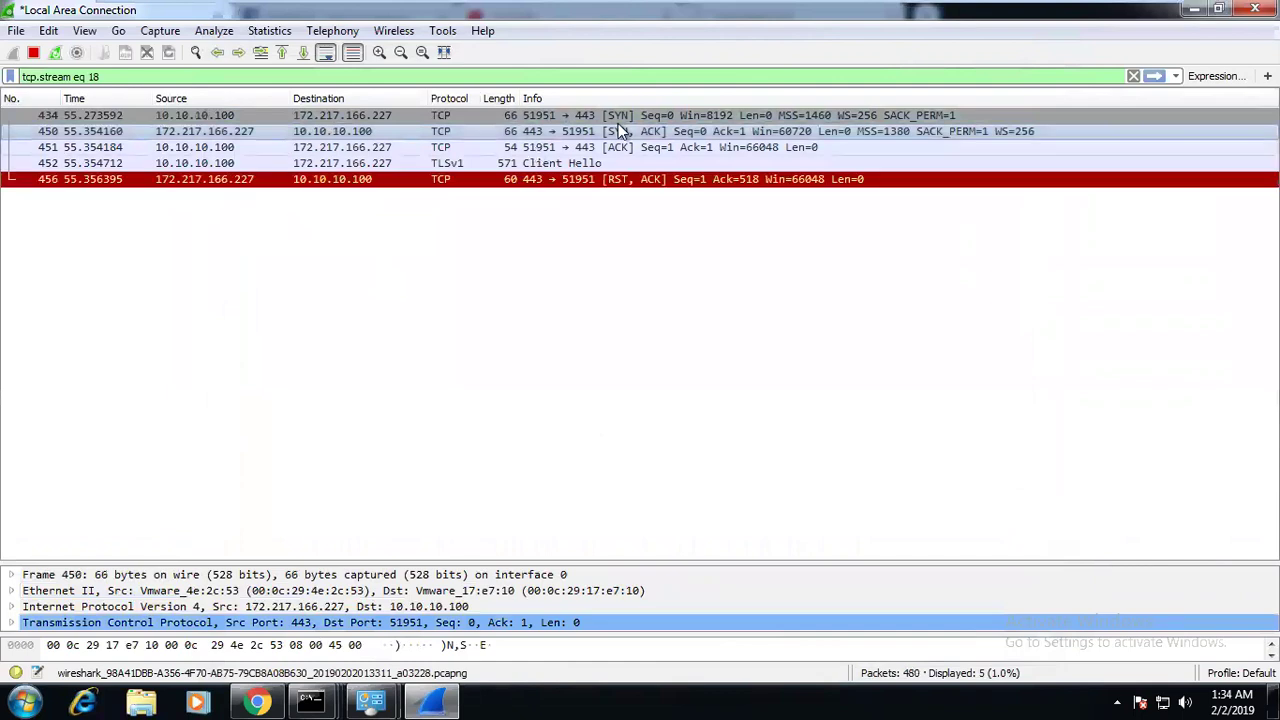
pyautogui.moveTo(884, 8)
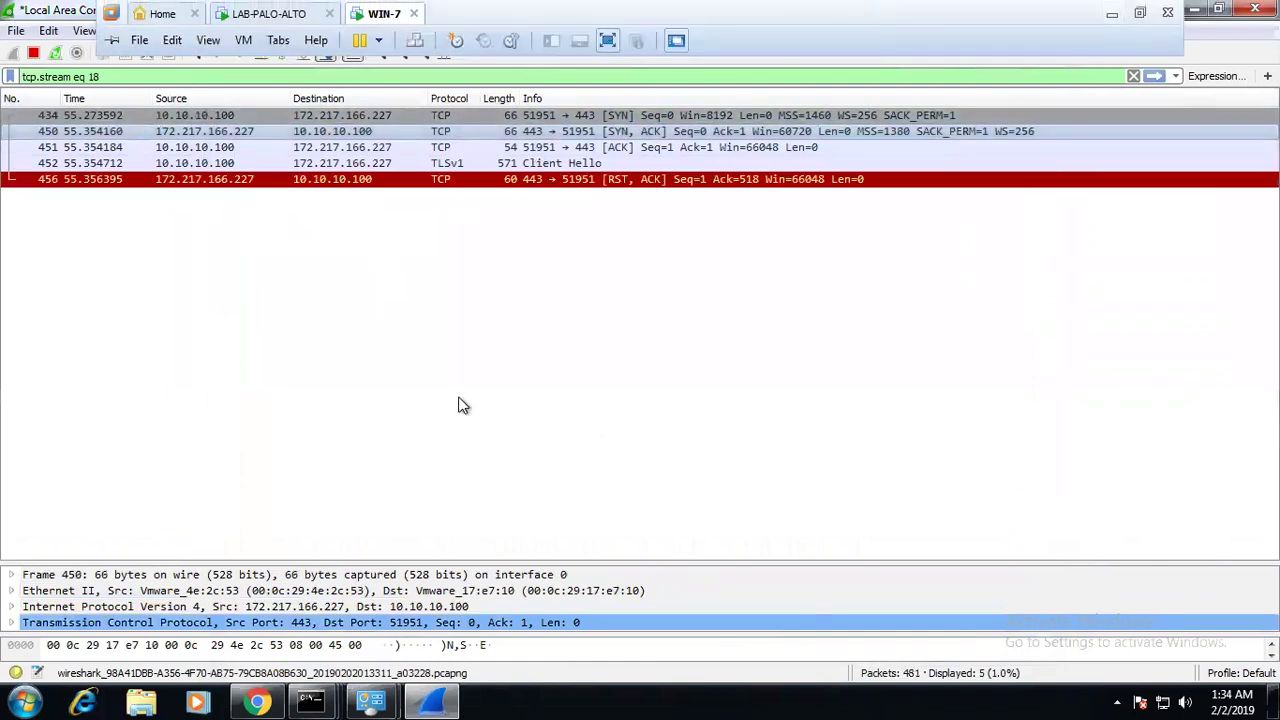
# Leave the virtual machine for the Palo Alto web interface and check its refreshed traffic log for google-base entries.
pyautogui.moveTo(1055, 8)
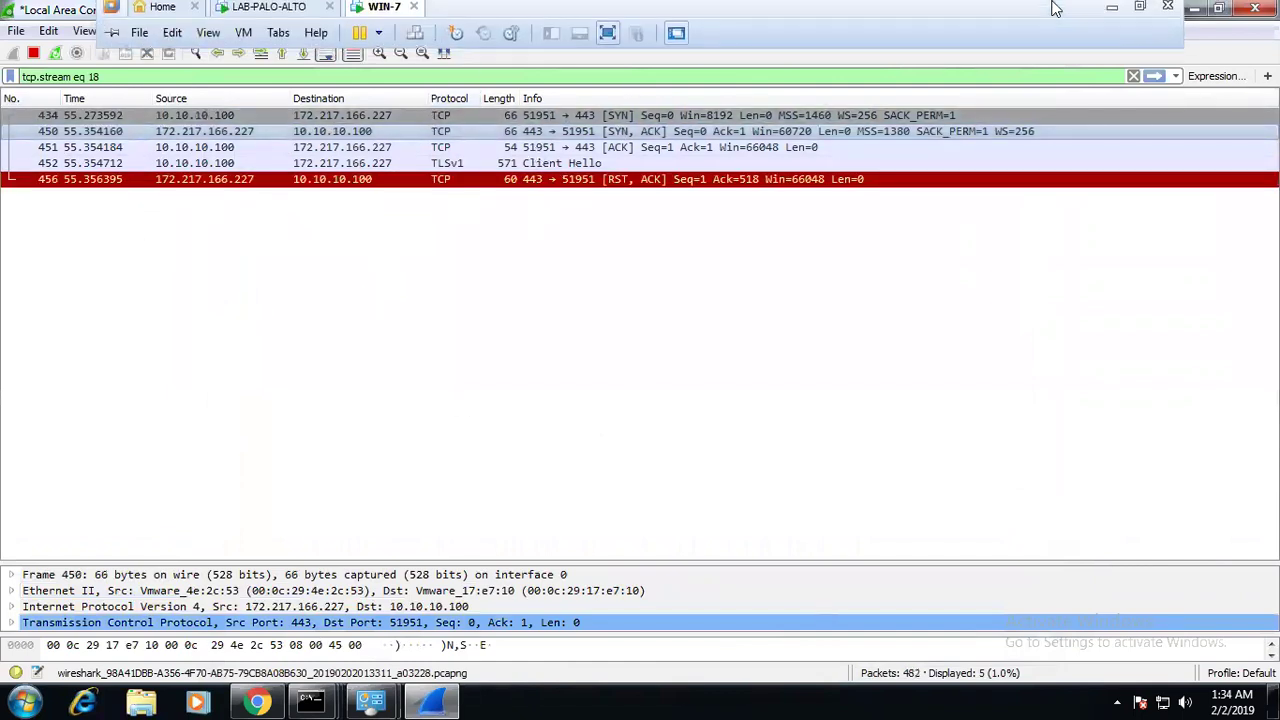
pyautogui.click(1111, 7)
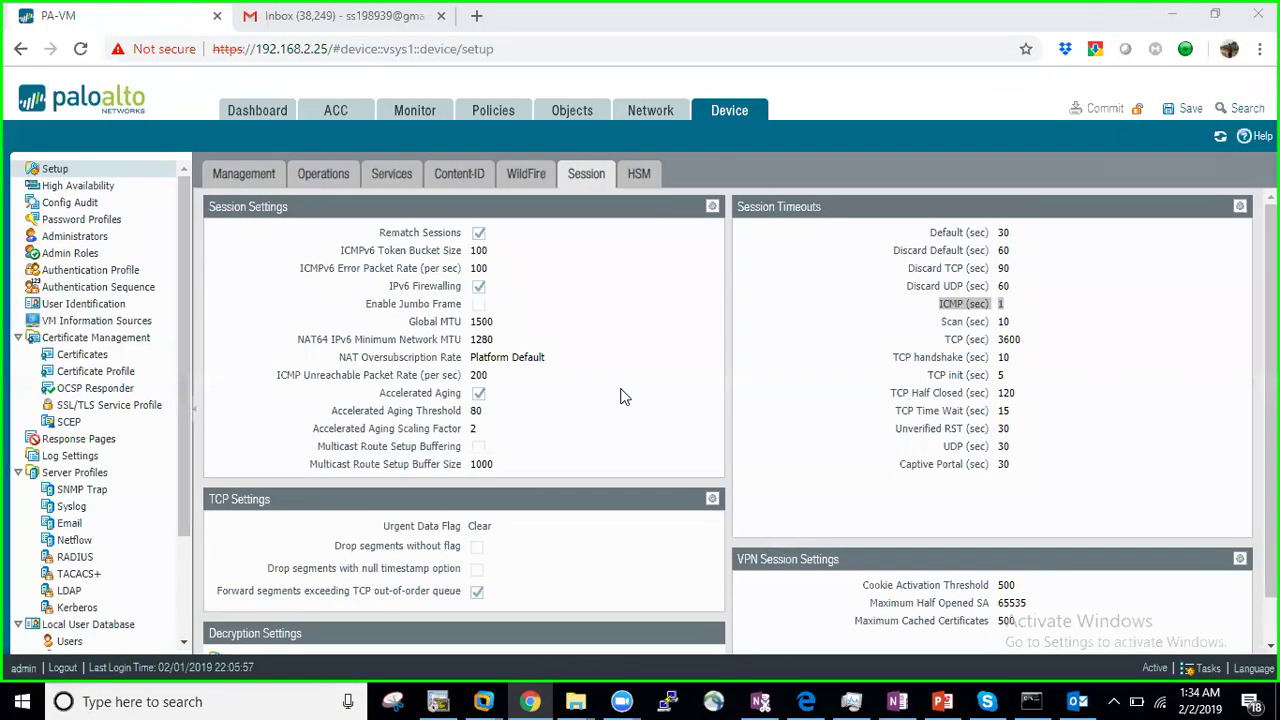
pyautogui.click(414, 112)
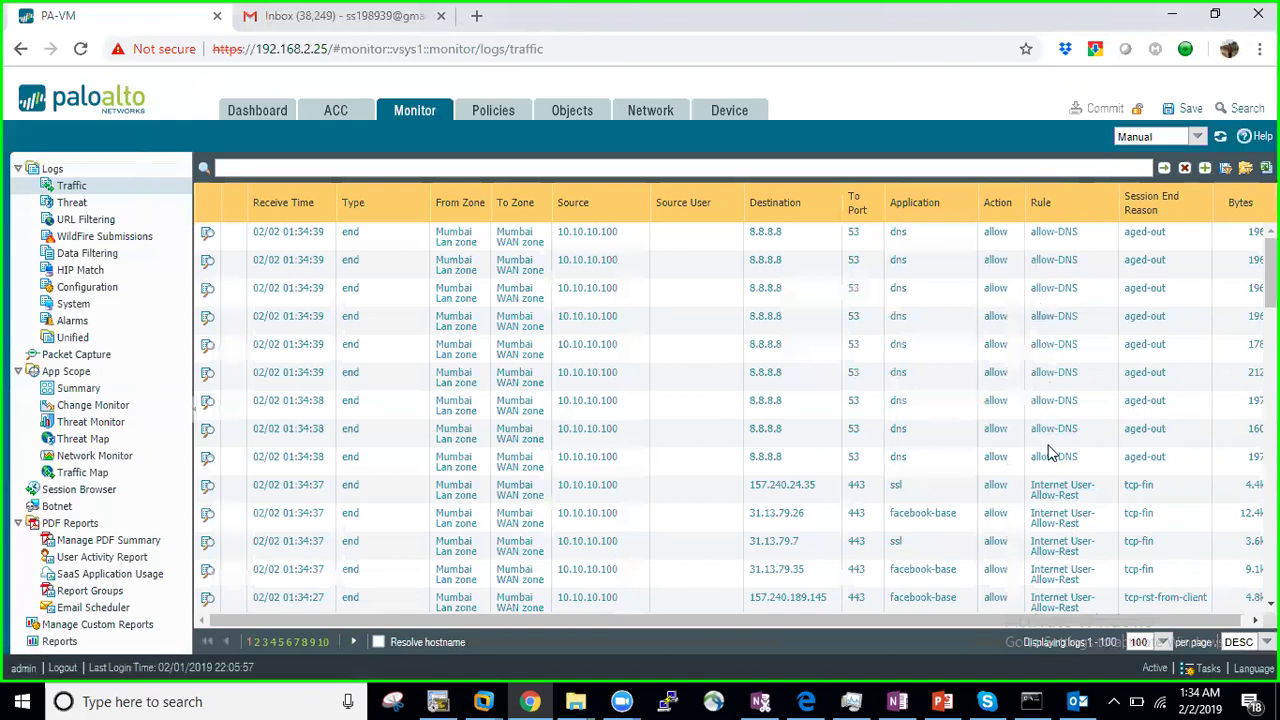
pyautogui.click(78, 190)
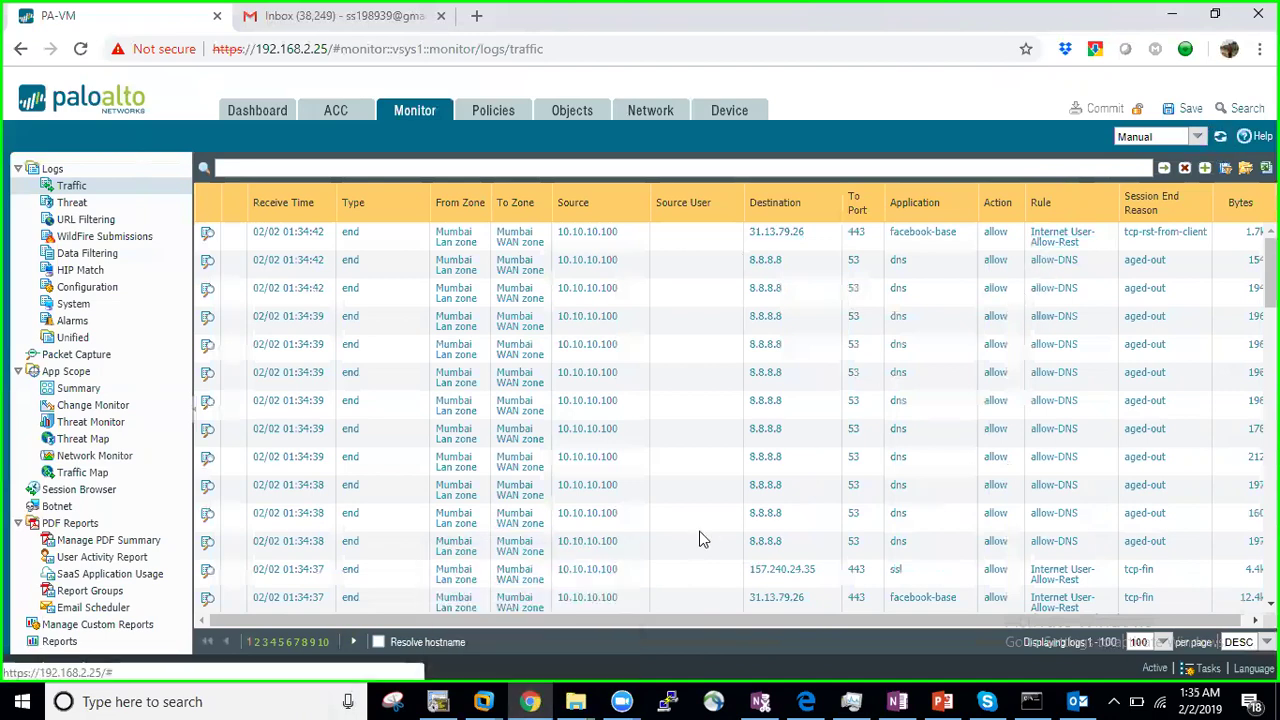
pyautogui.moveTo(492, 700)
pyautogui.click(637, 608)
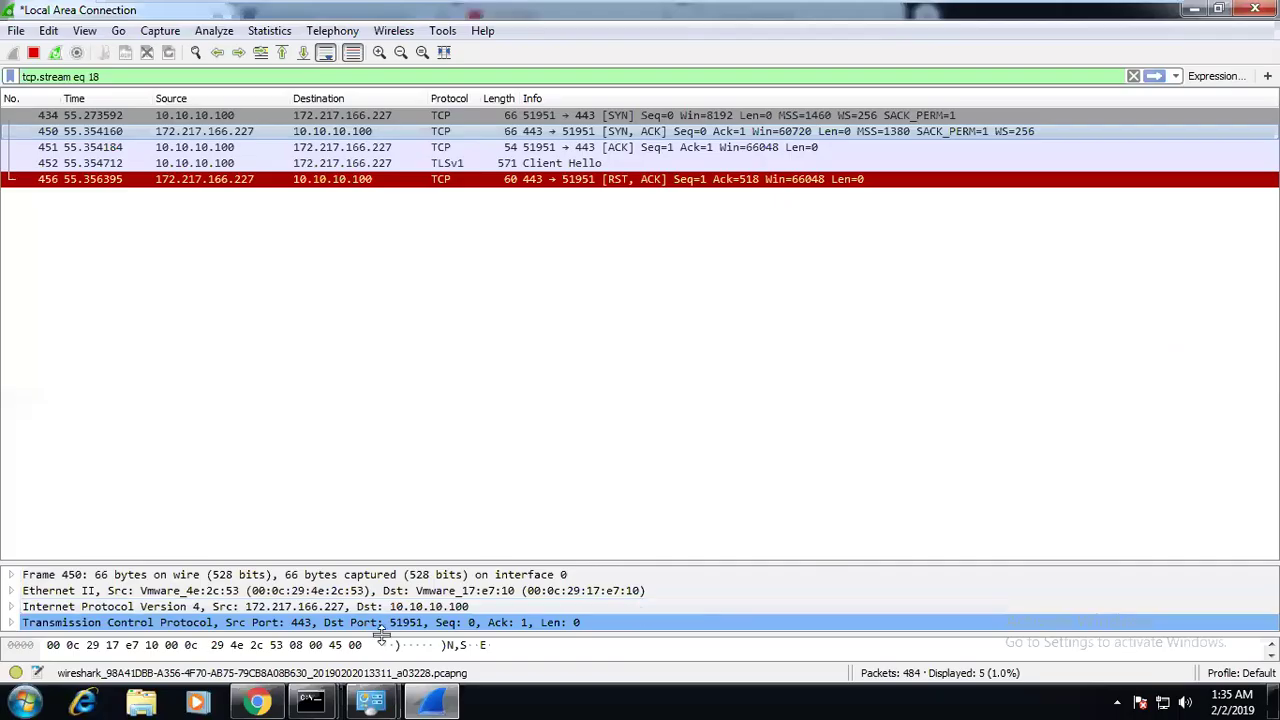
pyautogui.moveTo(1030, 6)
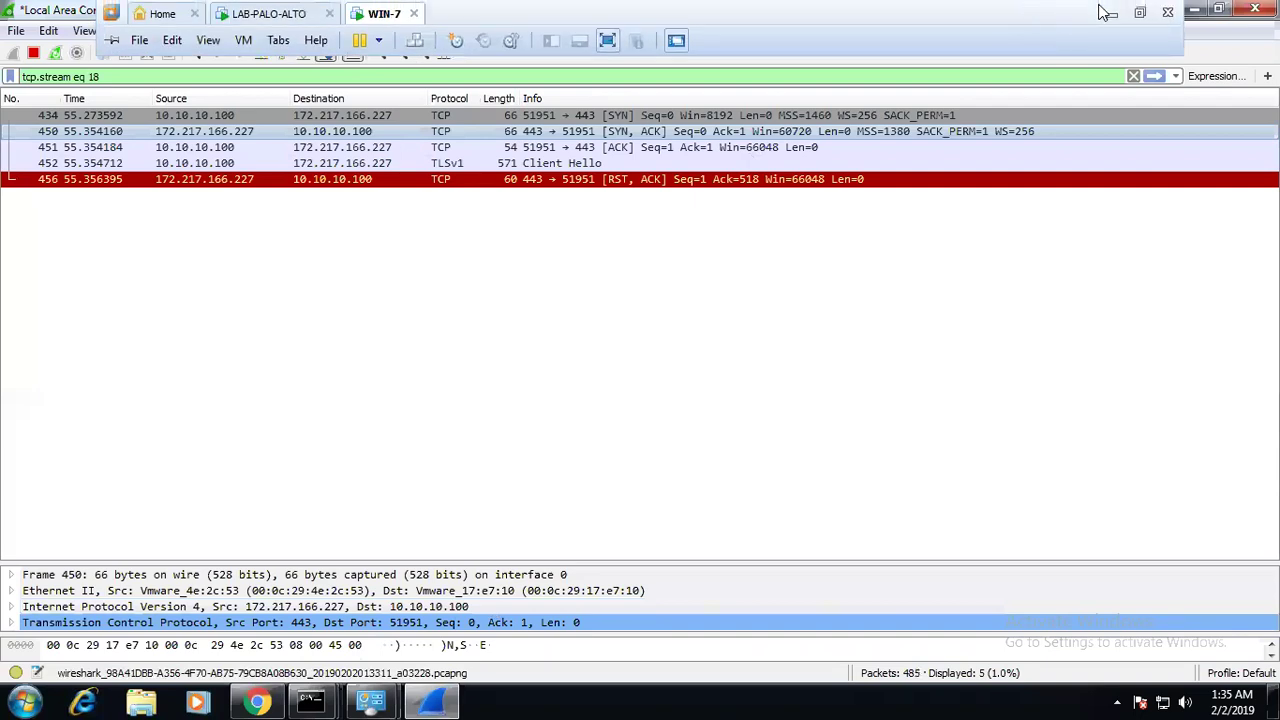
pyautogui.click(258, 702)
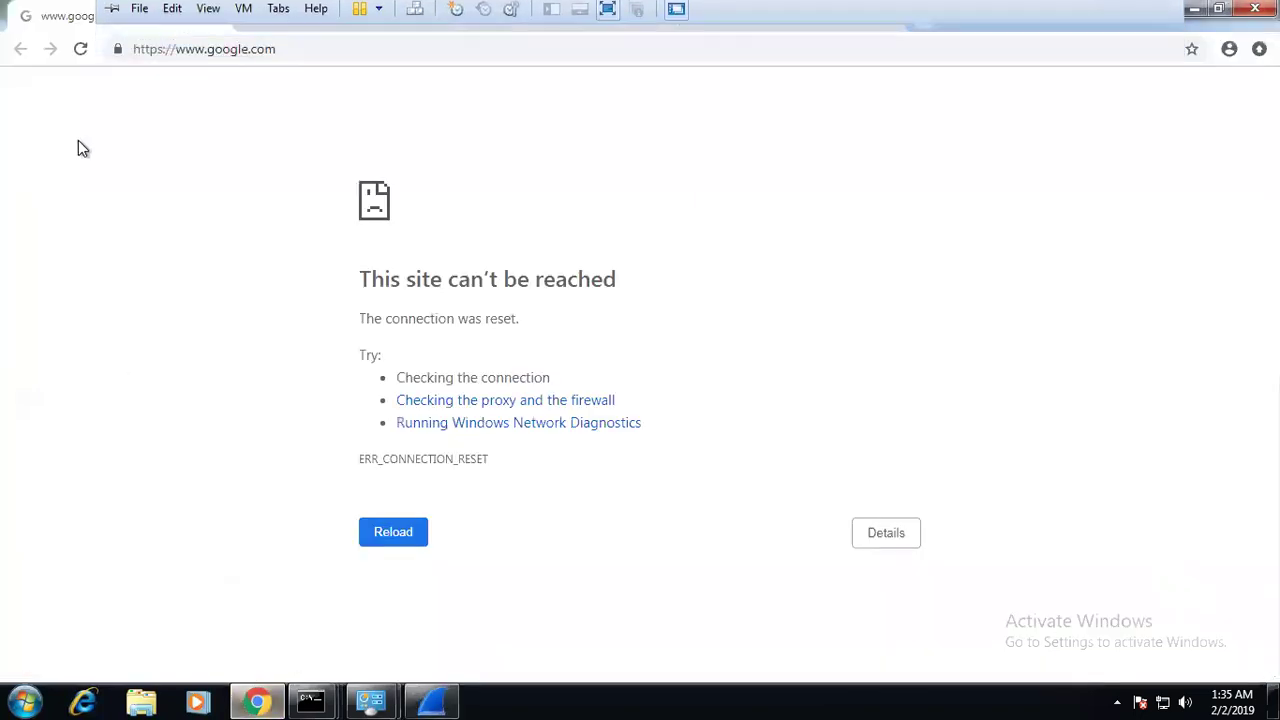
pyautogui.click(81, 50)
# Refresh the firewall's traffic log and examine the google-base deny entry's action.
pyautogui.moveTo(854, 6)
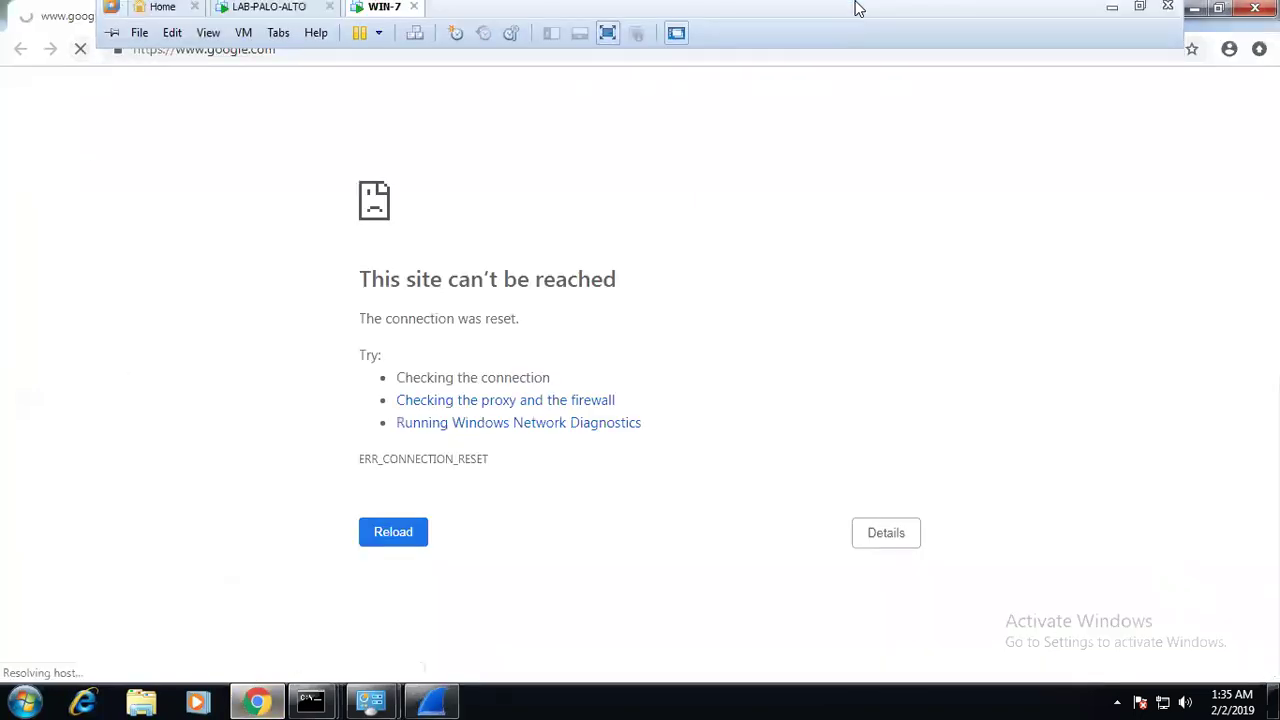
pyautogui.click(1112, 16)
pyautogui.click(92, 190)
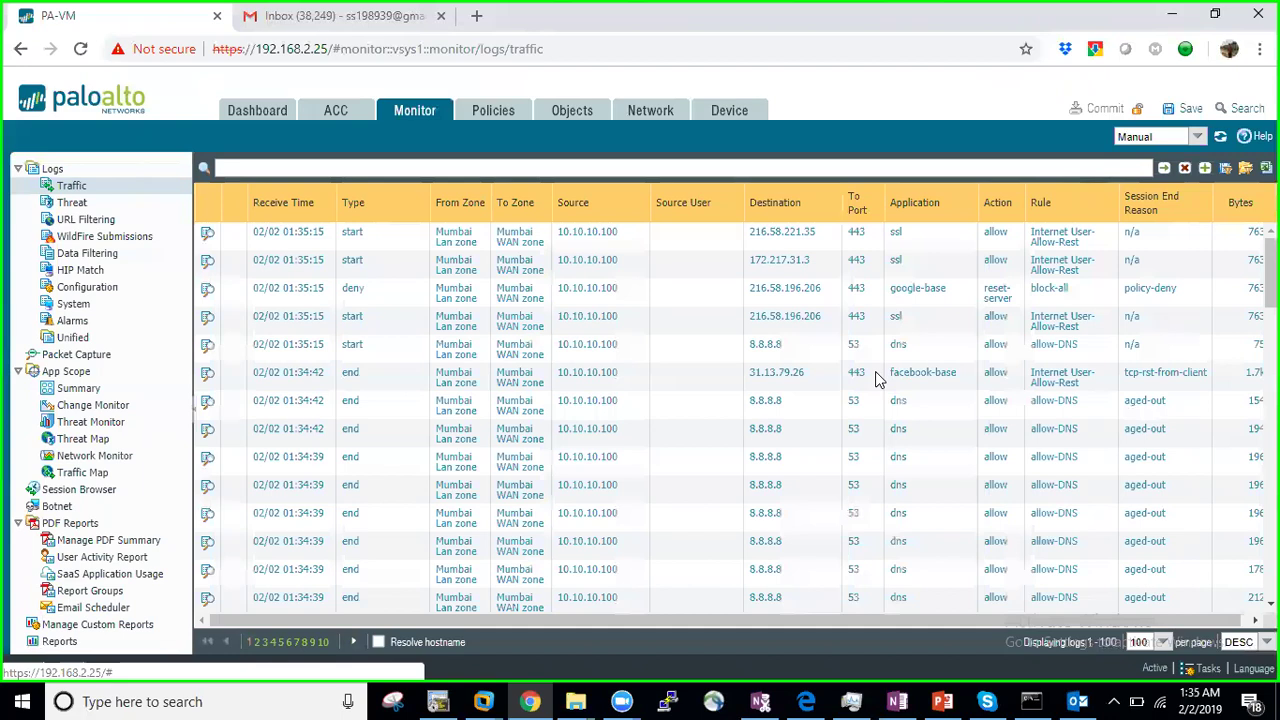
pyautogui.click(945, 291)
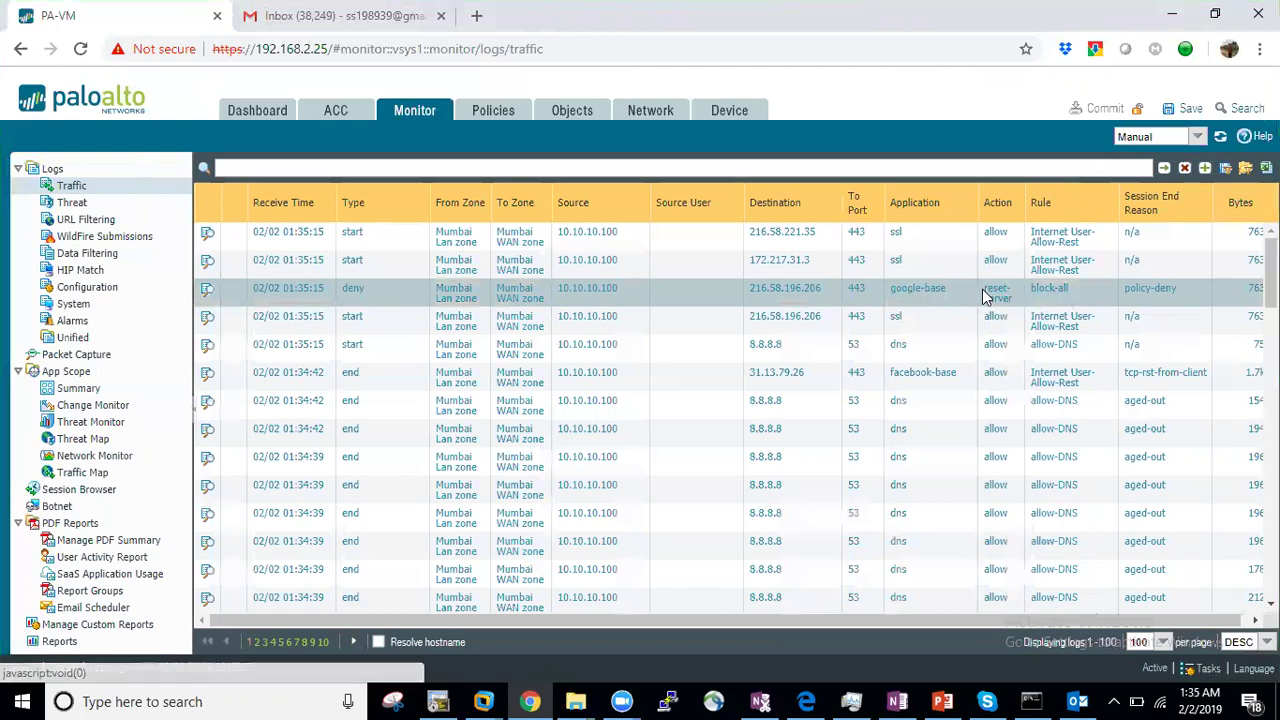
# Set the block-all security rule's action to Reset both client and server and save the rule.
pyautogui.click(505, 114)
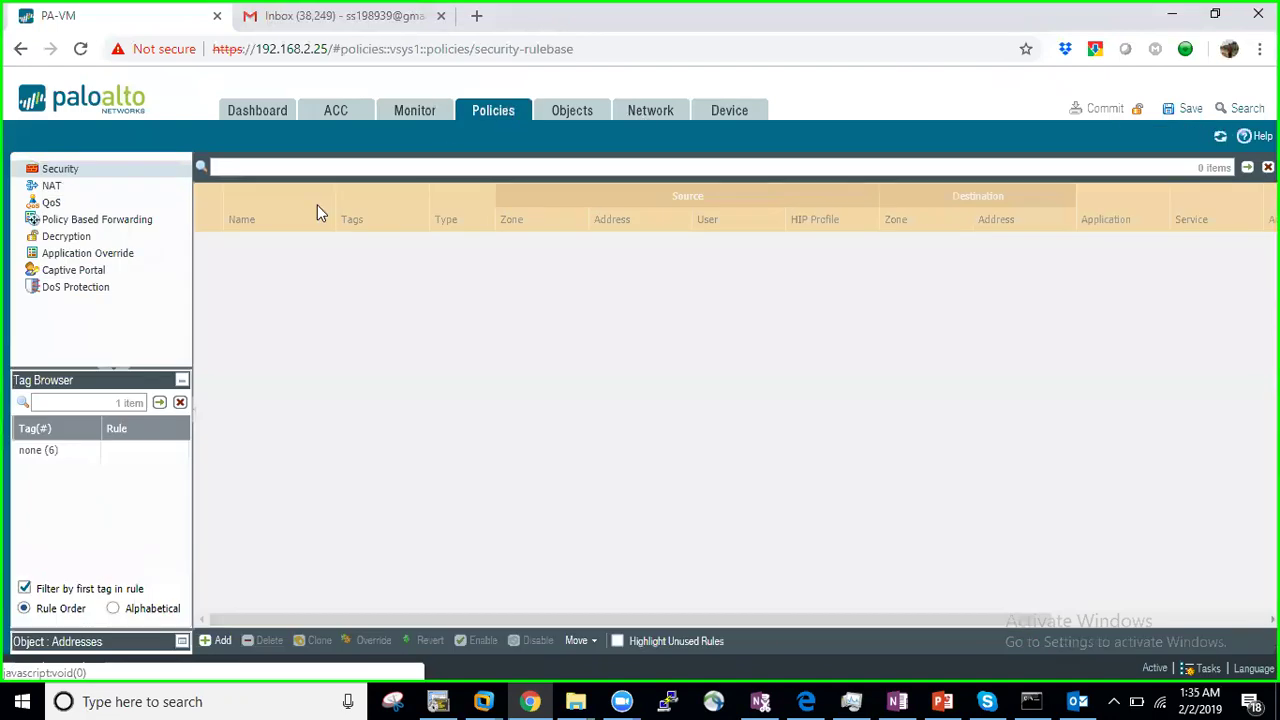
pyautogui.click(242, 287)
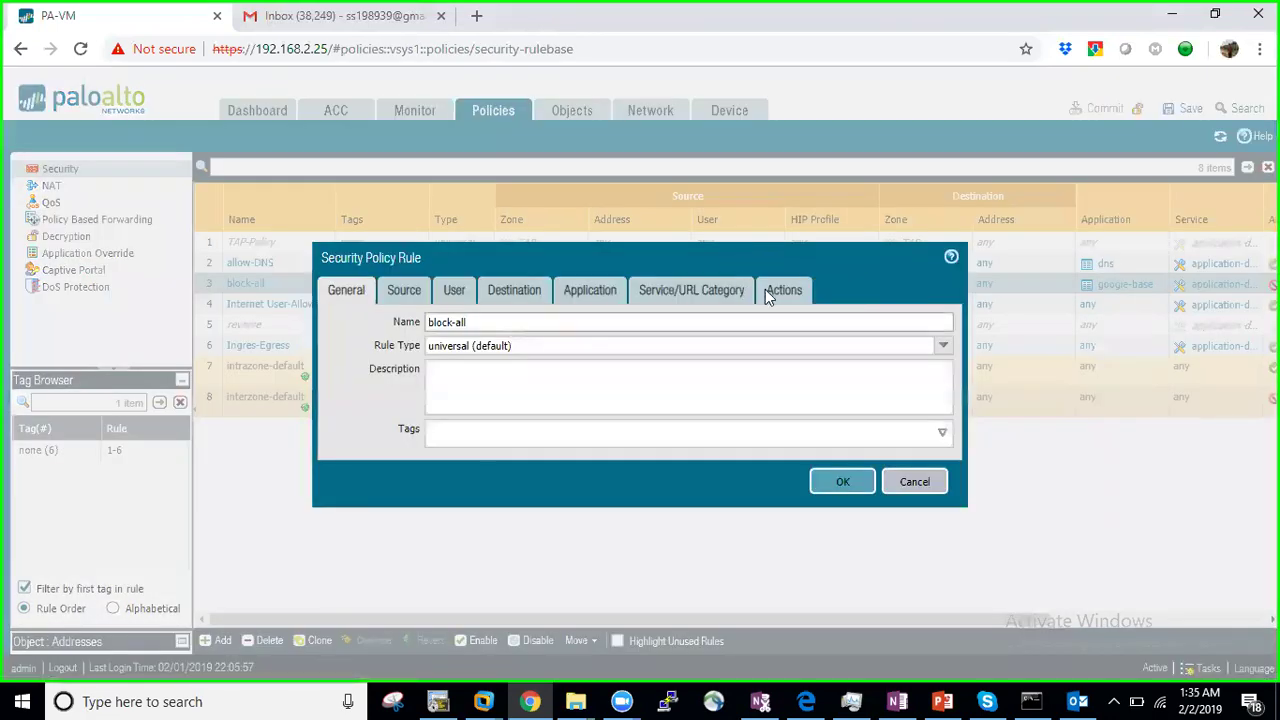
pyautogui.click(770, 293)
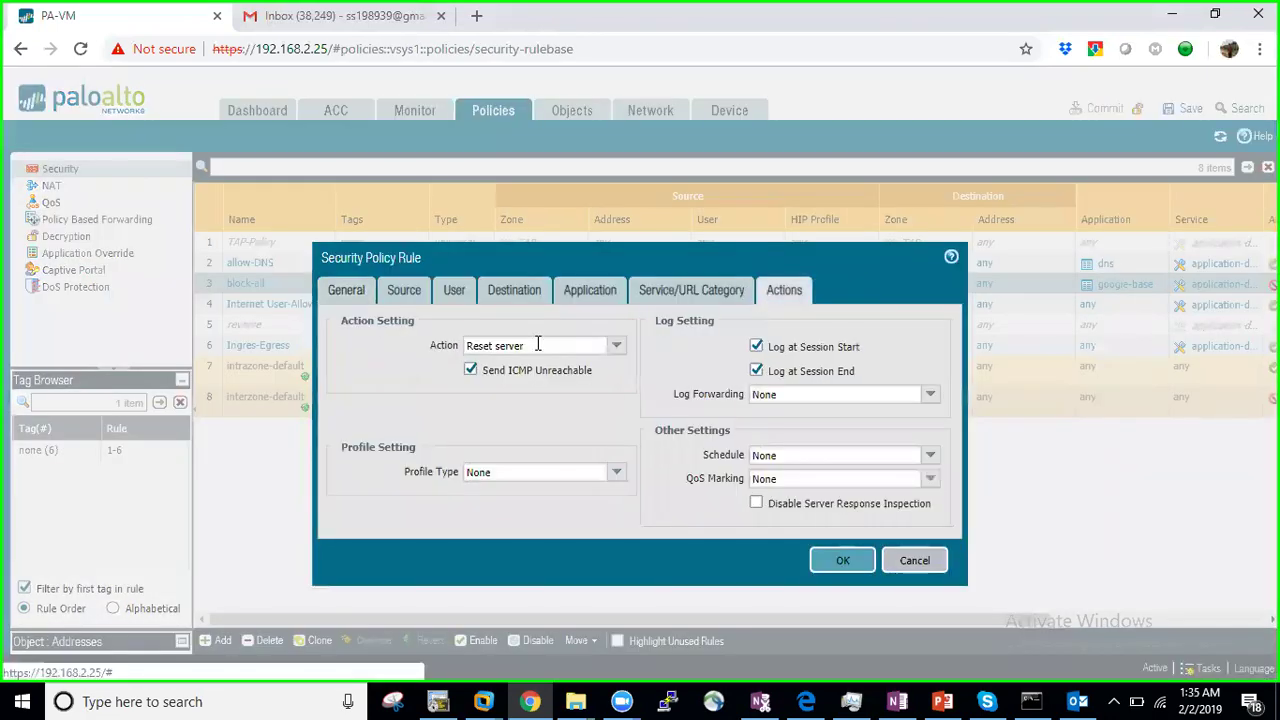
pyautogui.click(617, 346)
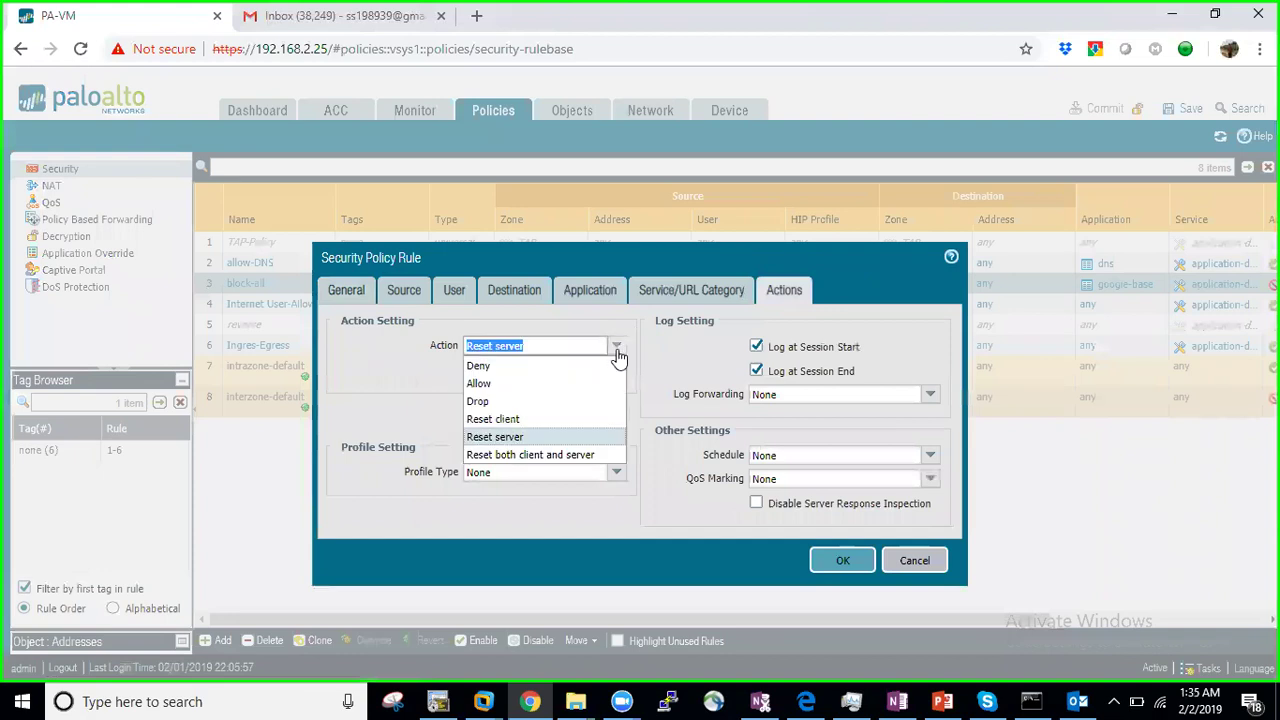
pyautogui.click(530, 455)
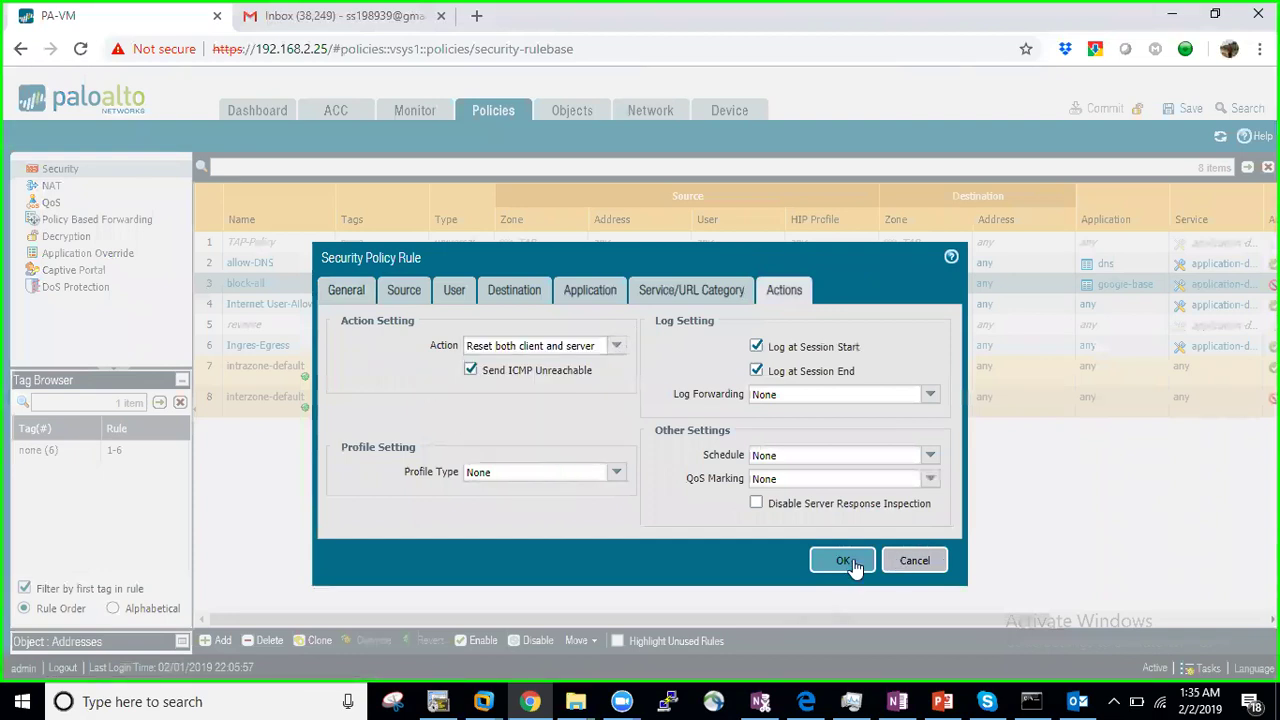
pyautogui.click(848, 562)
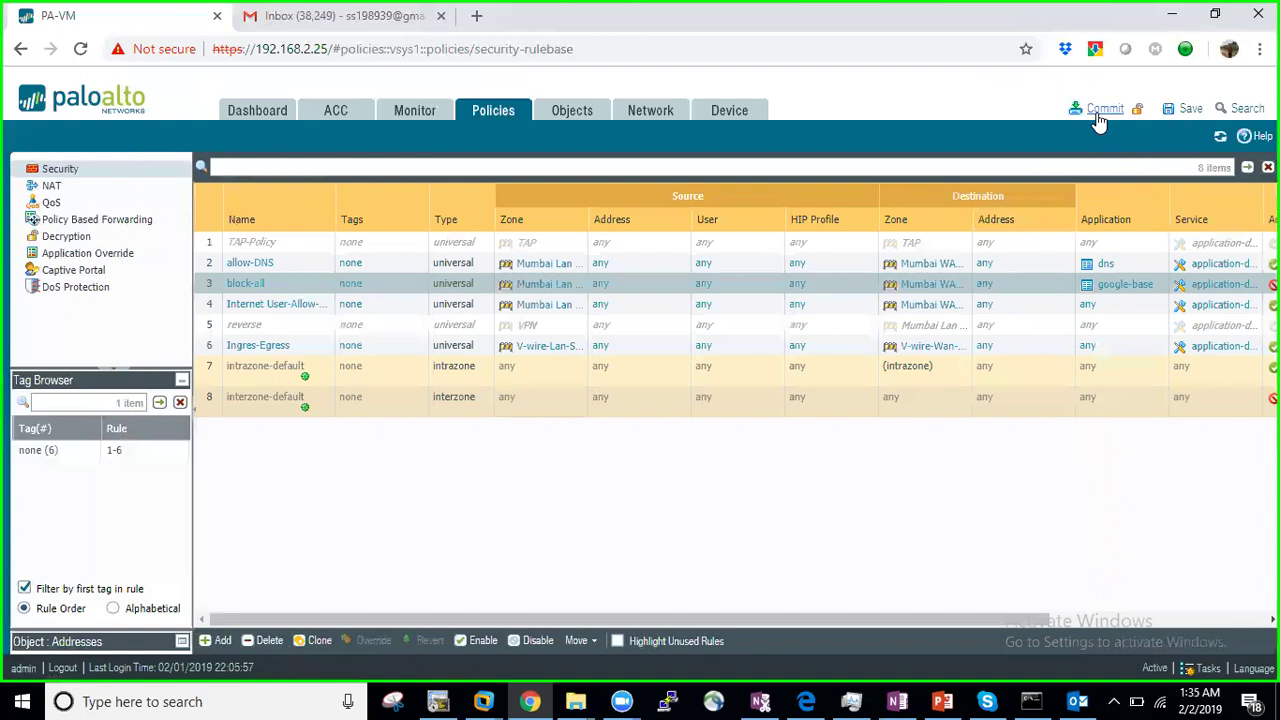
# Commit the firewall configuration, check the commit's progress and go back to the WIN-7 virtual machine.
pyautogui.click(1098, 110)
pyautogui.click(712, 446)
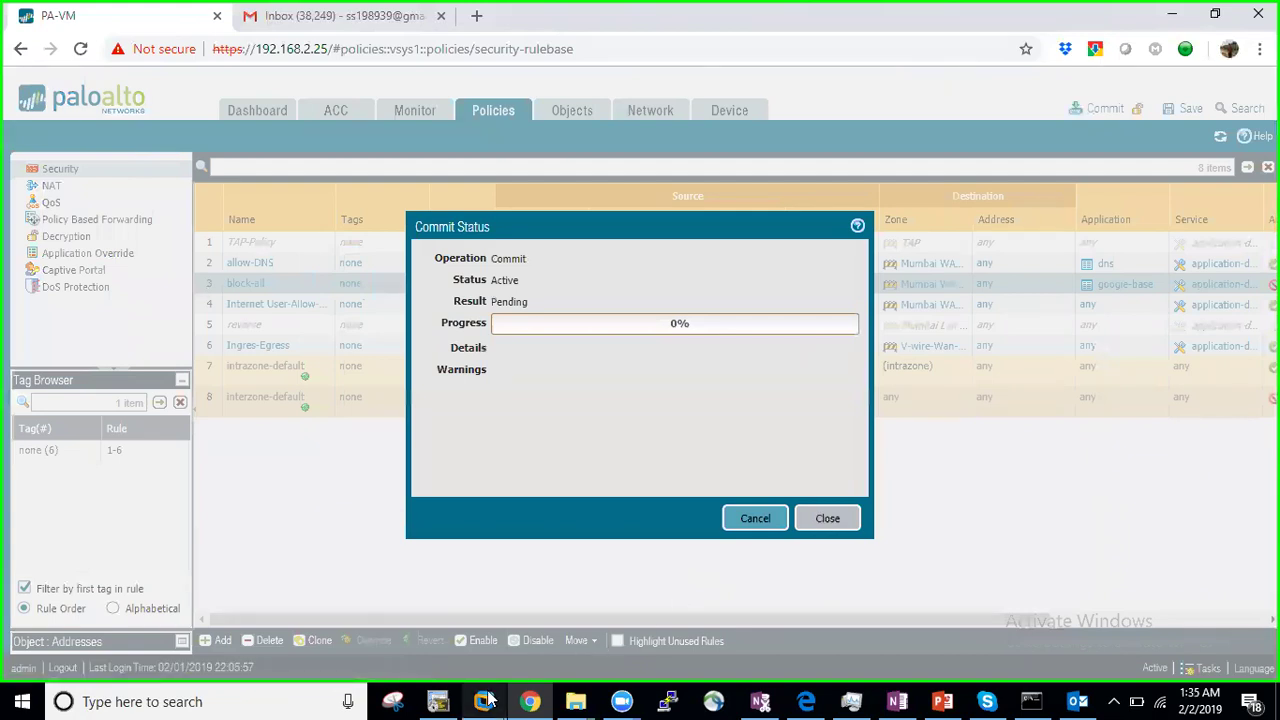
pyautogui.moveTo(497, 700)
pyautogui.click(630, 615)
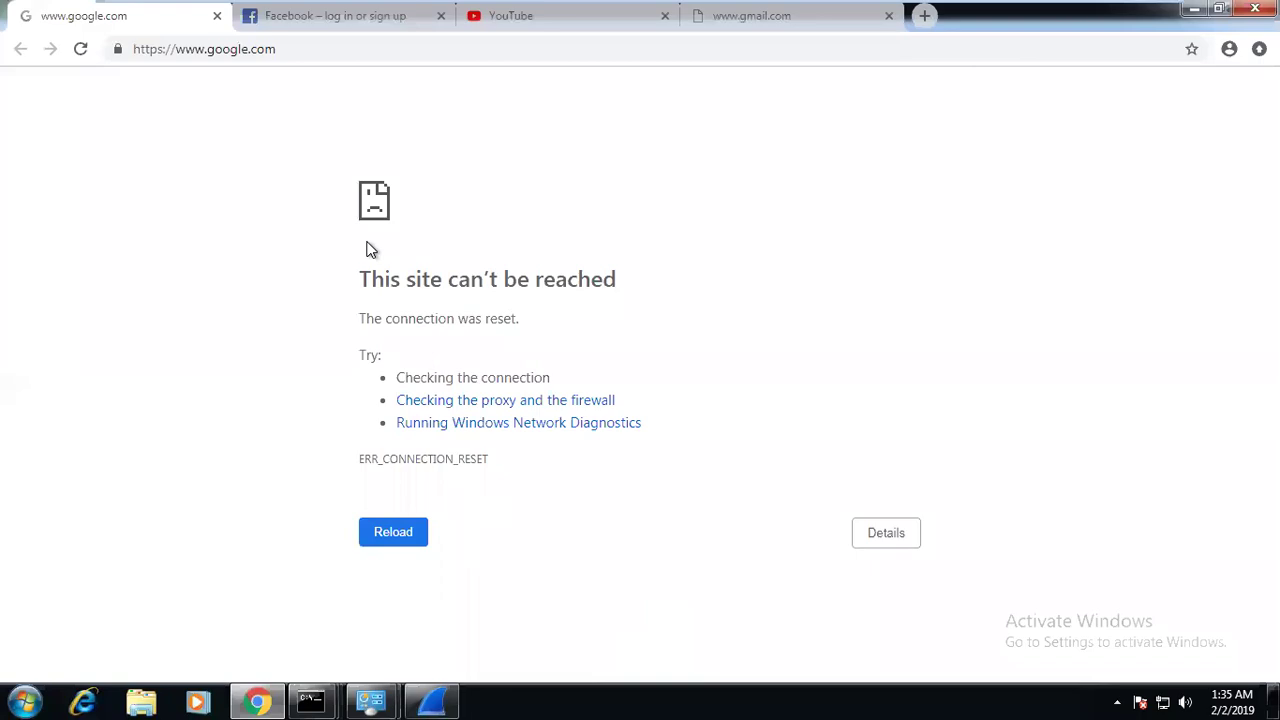
pyautogui.click(1110, 9)
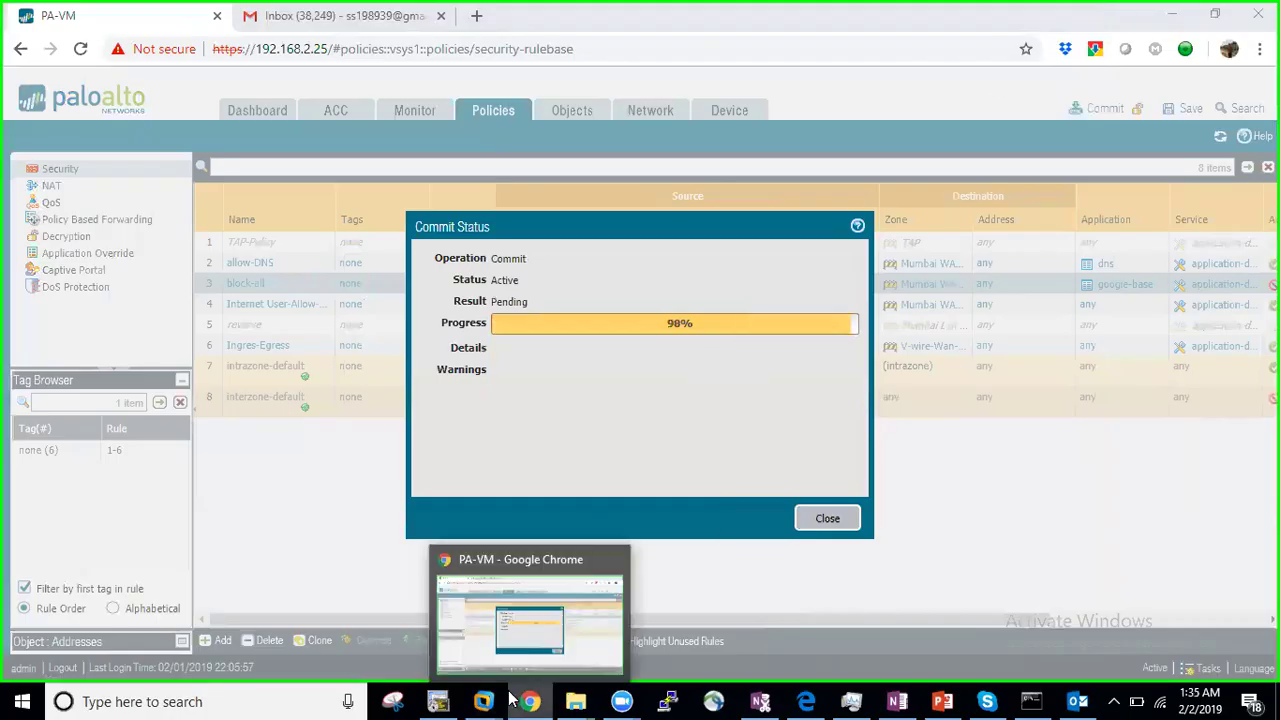
pyautogui.moveTo(497, 700)
pyautogui.click(646, 598)
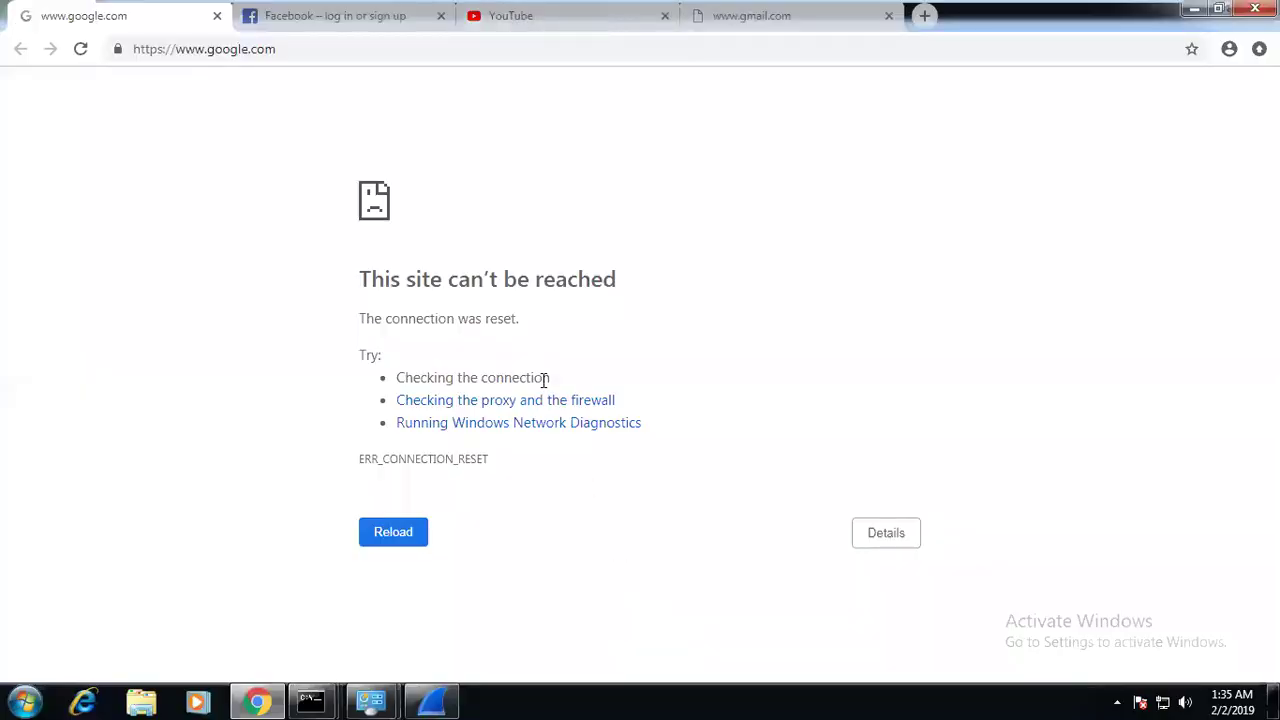
# Stop the running Wireshark capture, clear its display filter and start a new capture without saving the old one.
pyautogui.moveTo(394, 8)
pyautogui.click(435, 700)
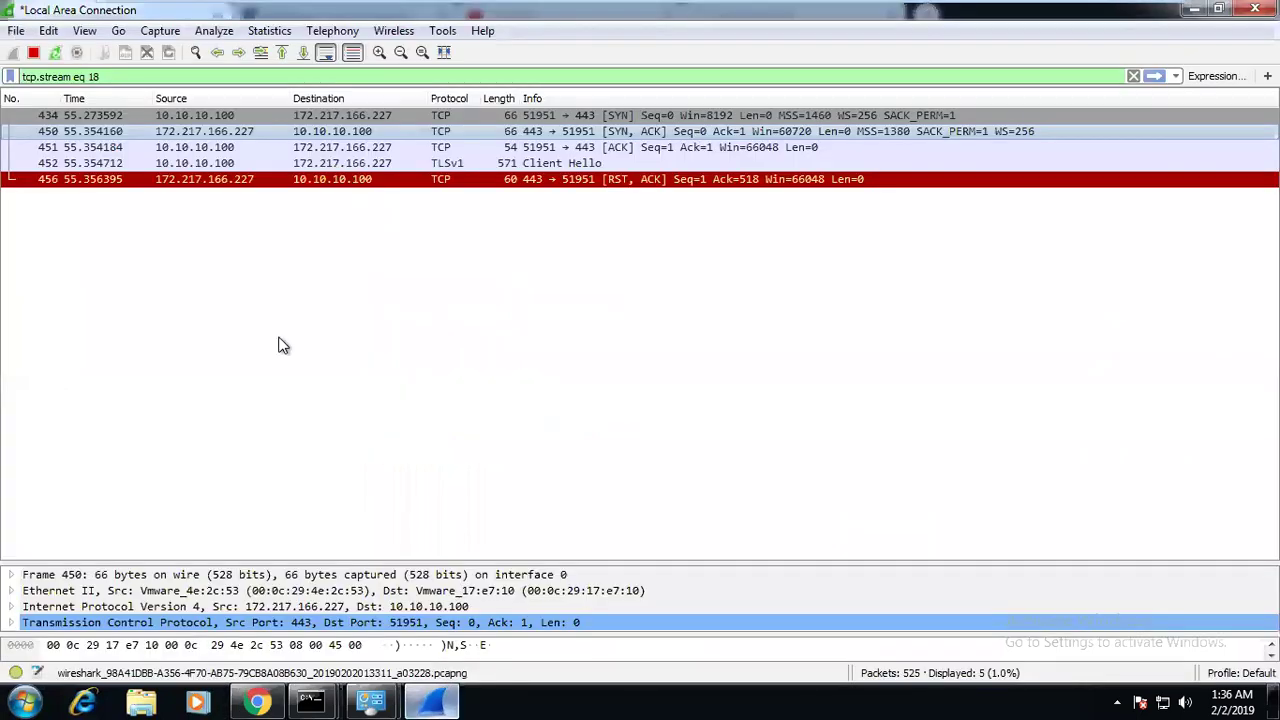
pyautogui.click(32, 54)
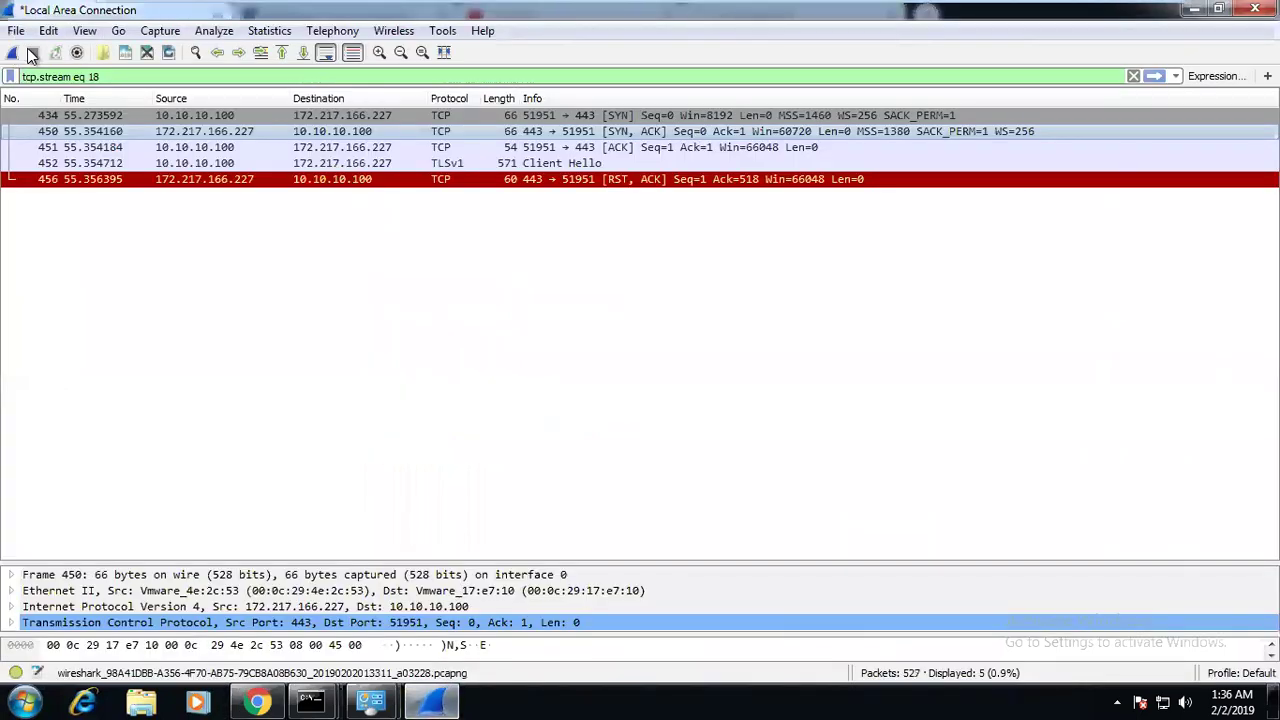
pyautogui.click(1133, 76)
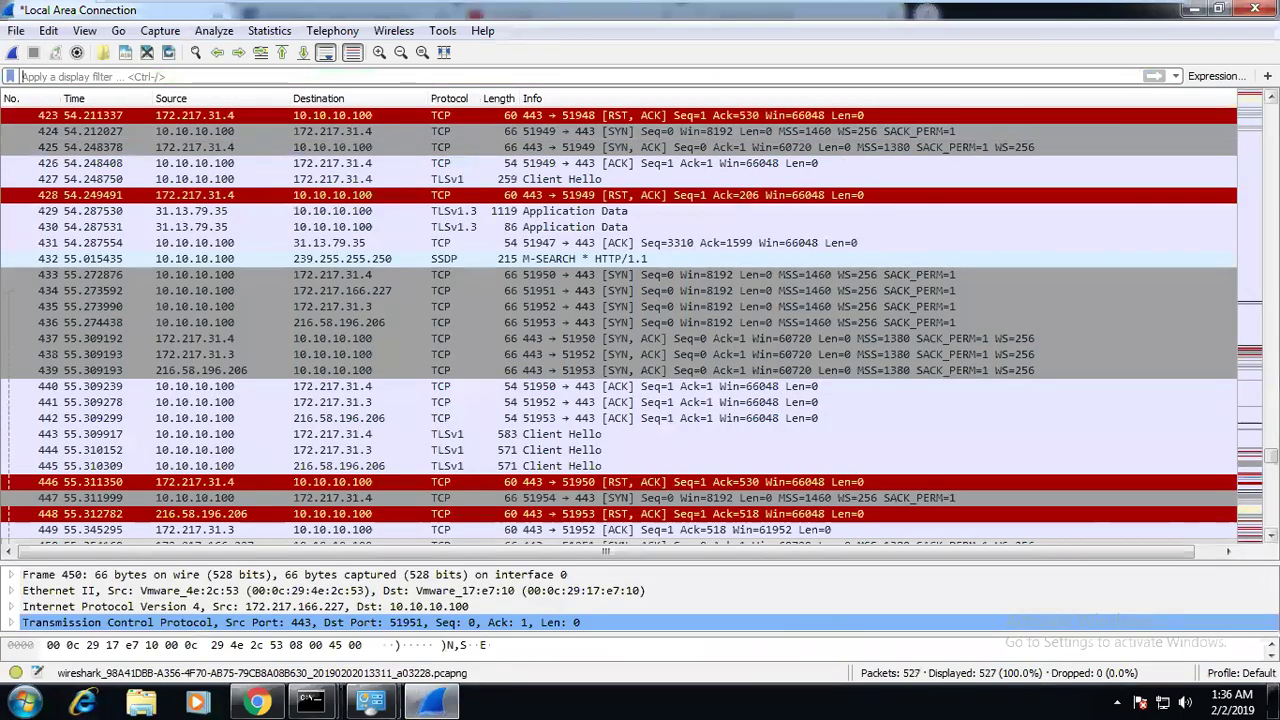
pyautogui.scroll(-10, 640, 320)
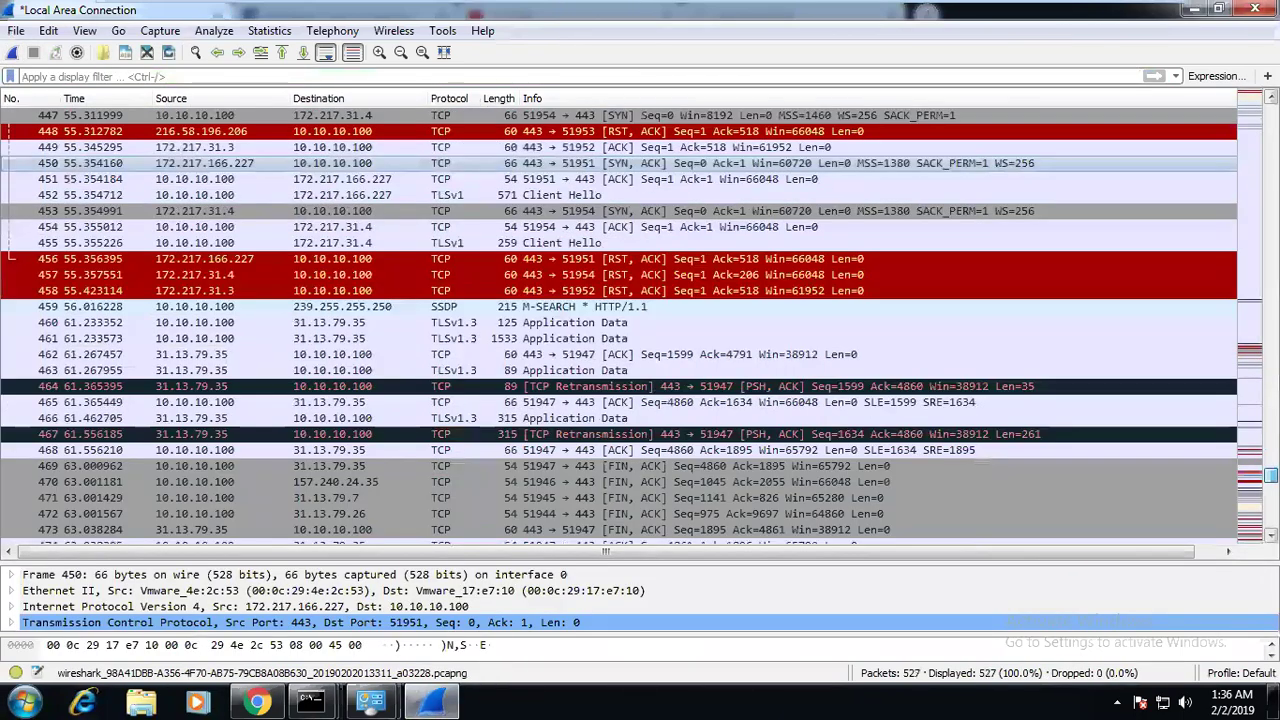
pyautogui.scroll(-16, 740, 408)
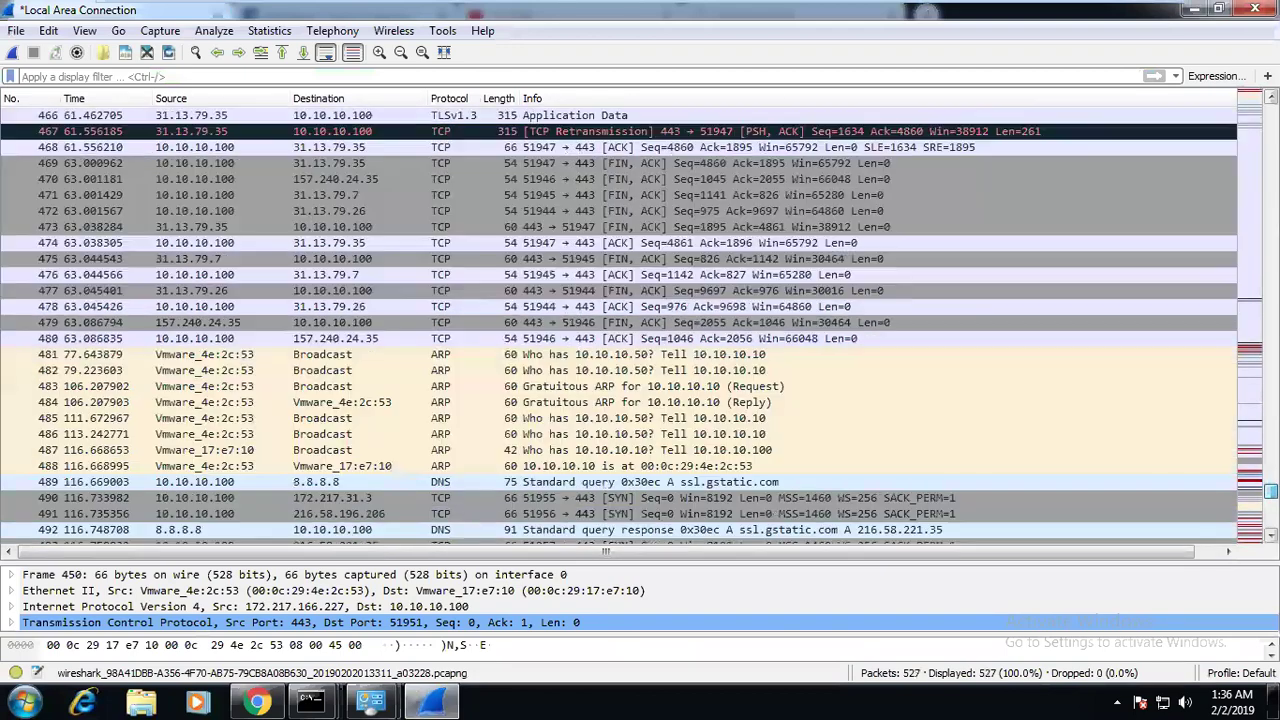
pyautogui.click(12, 52)
pyautogui.click(687, 378)
pyautogui.click(687, 378)
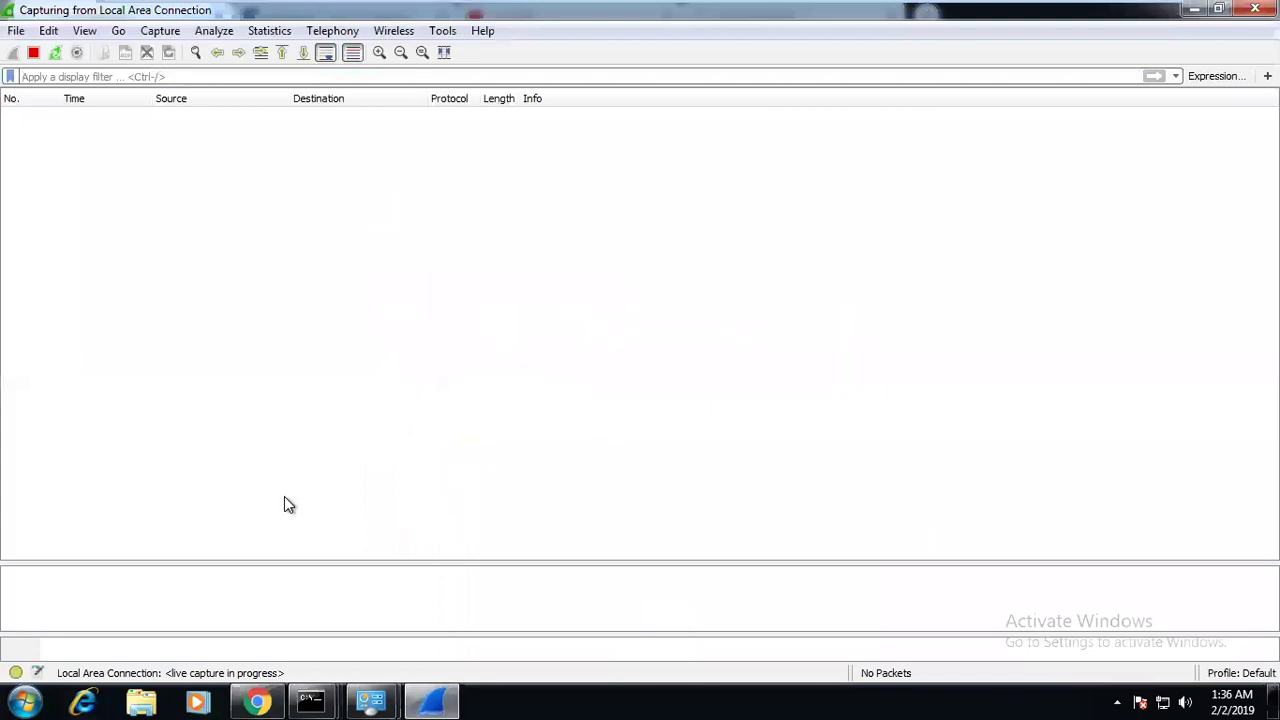
pyautogui.click(257, 703)
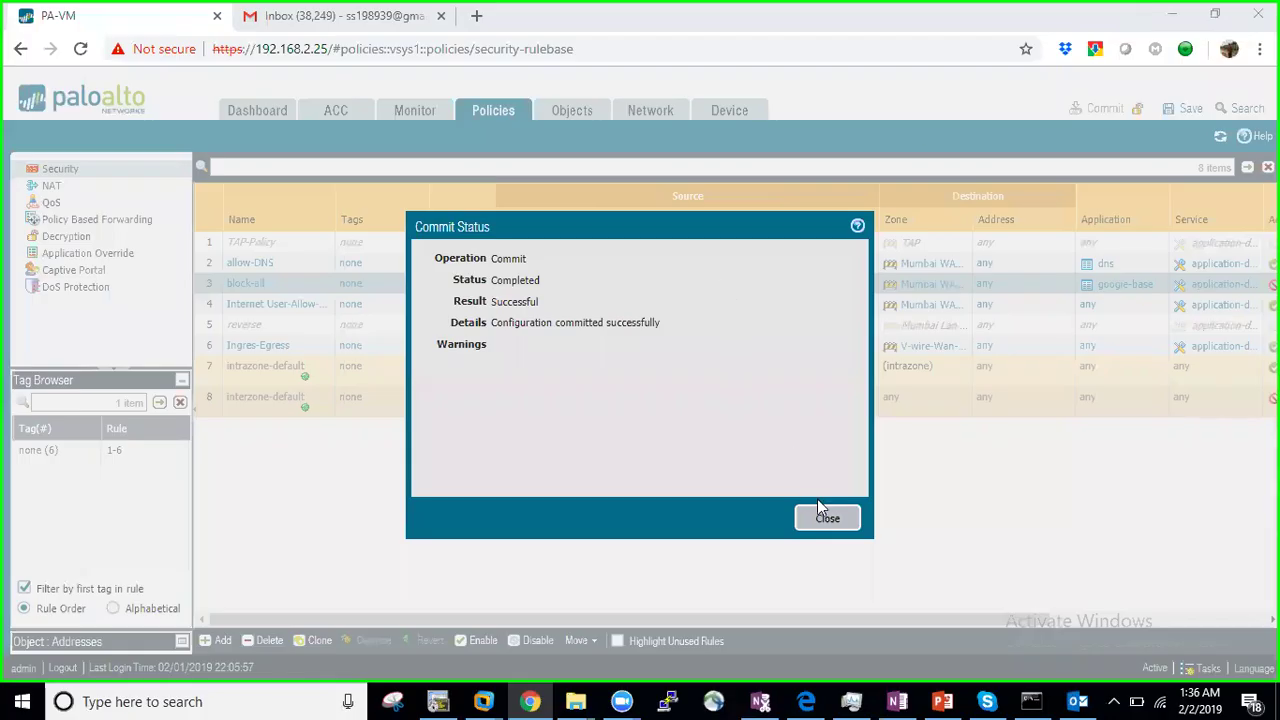
pyautogui.click(826, 516)
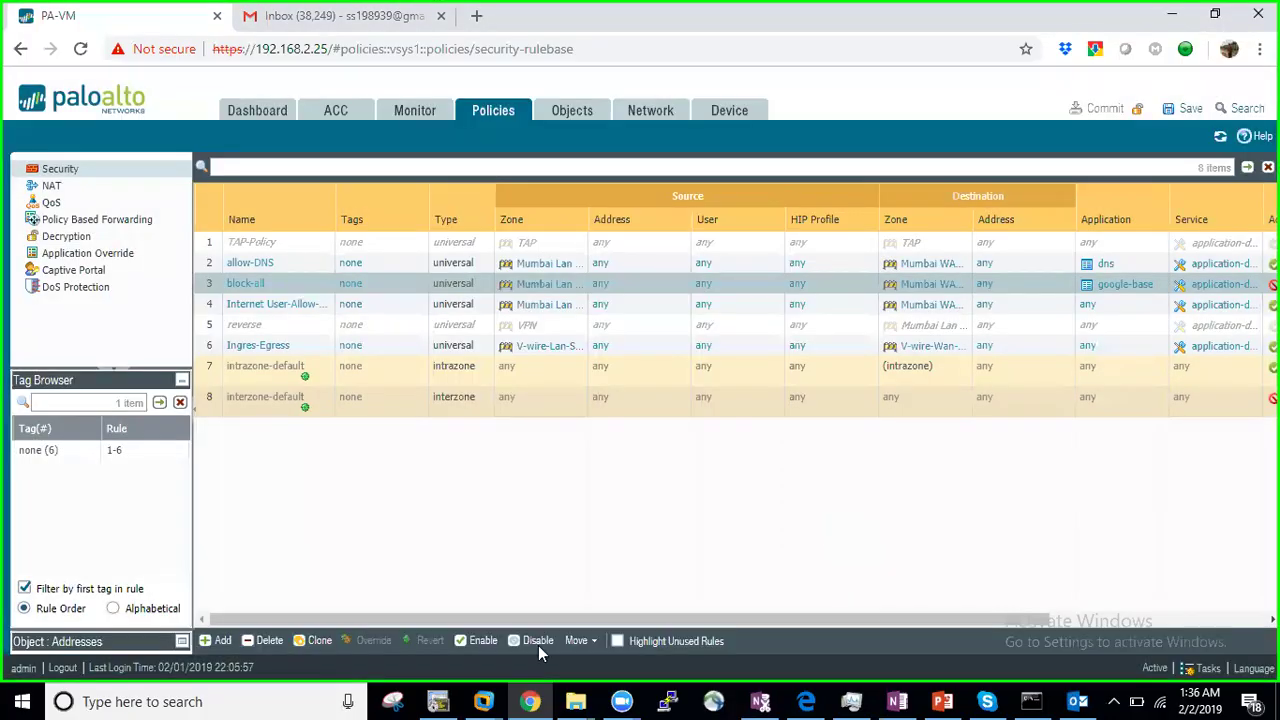
pyautogui.moveTo(474, 701)
pyautogui.click(677, 586)
pyautogui.click(80, 49)
# Review the new Wireshark capture's RST, ACK packets and check the google-base entries in the firewall's traffic log.
pyautogui.click(445, 663)
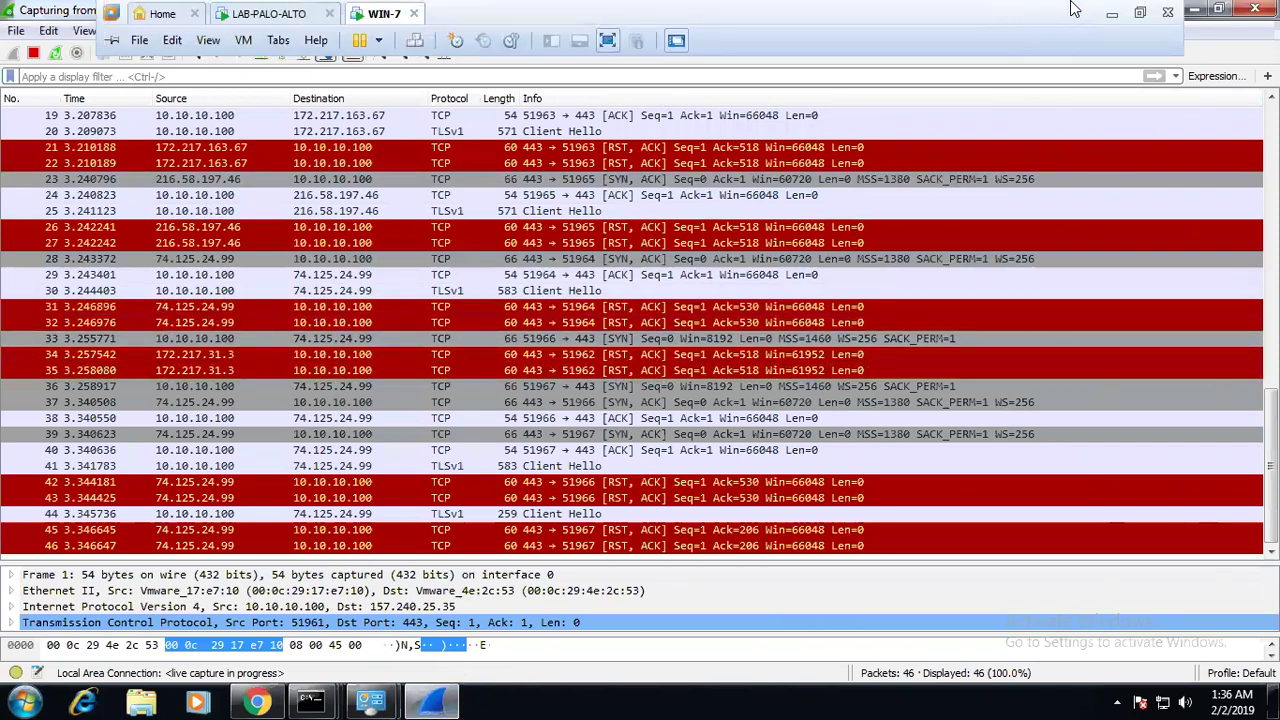
pyautogui.click(1111, 13)
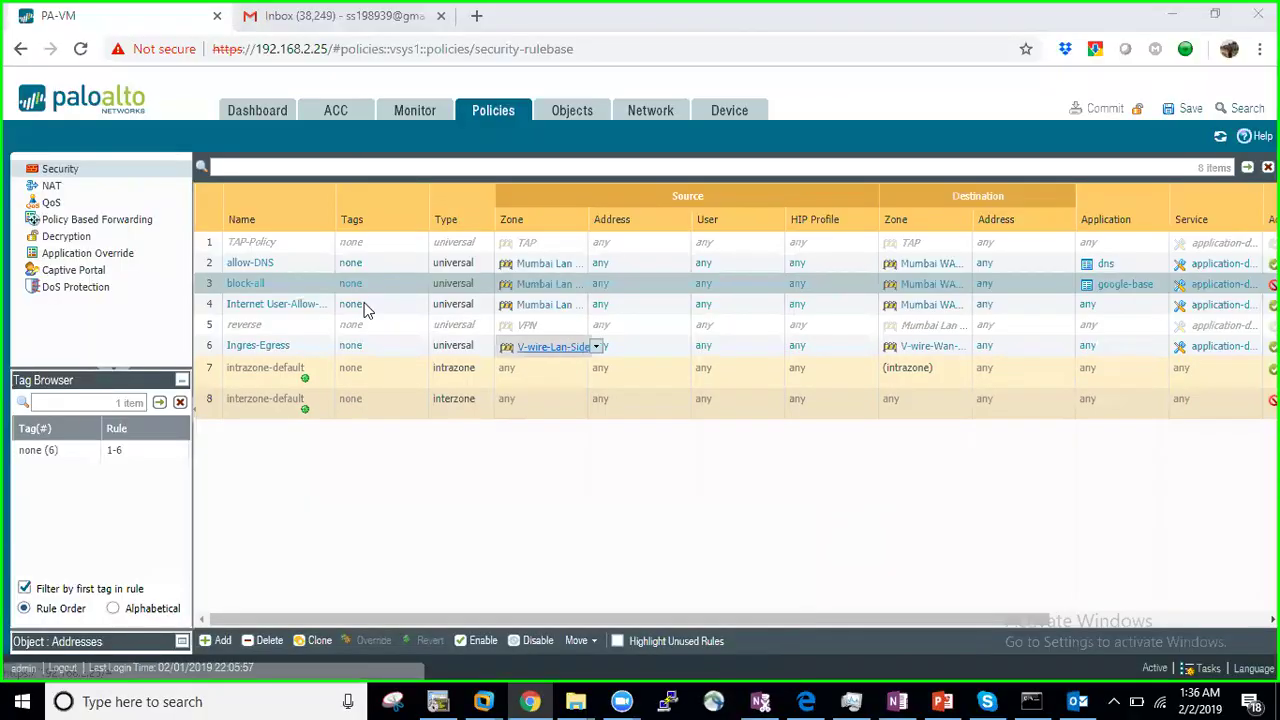
pyautogui.click(443, 111)
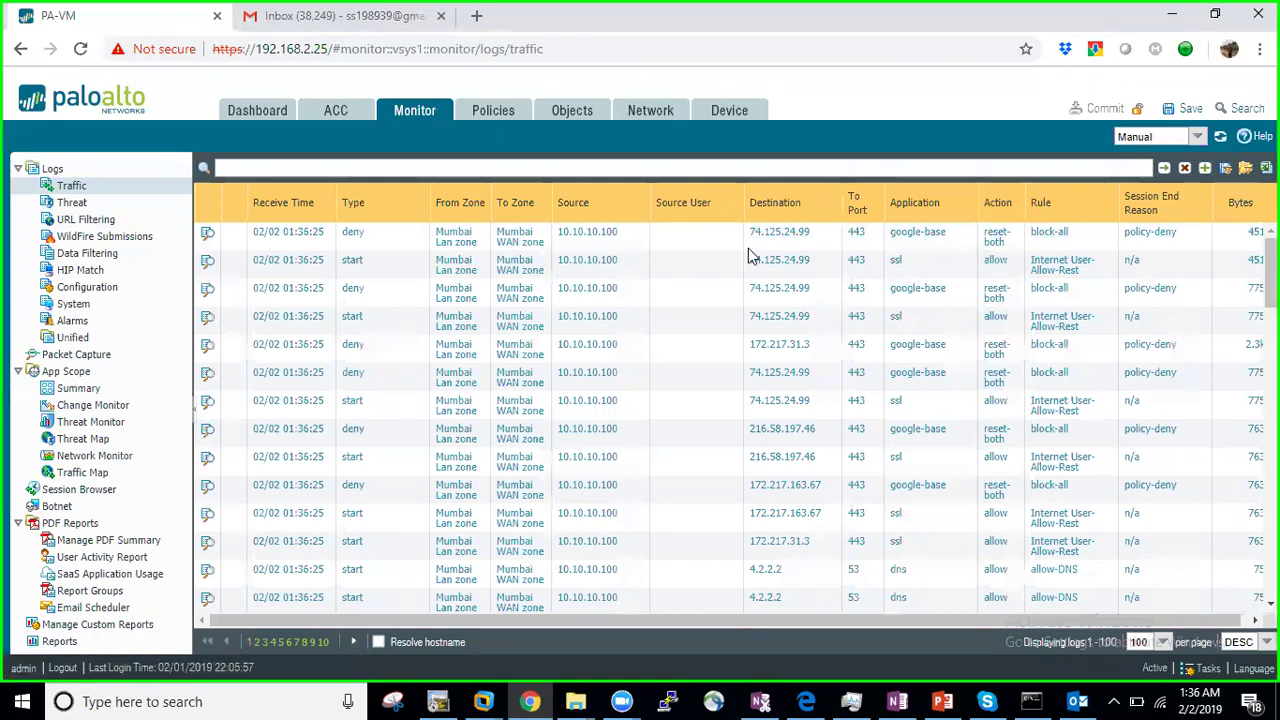
# Return from the traffic log to the firewall's list of security policy rules.
pyautogui.click(495, 110)
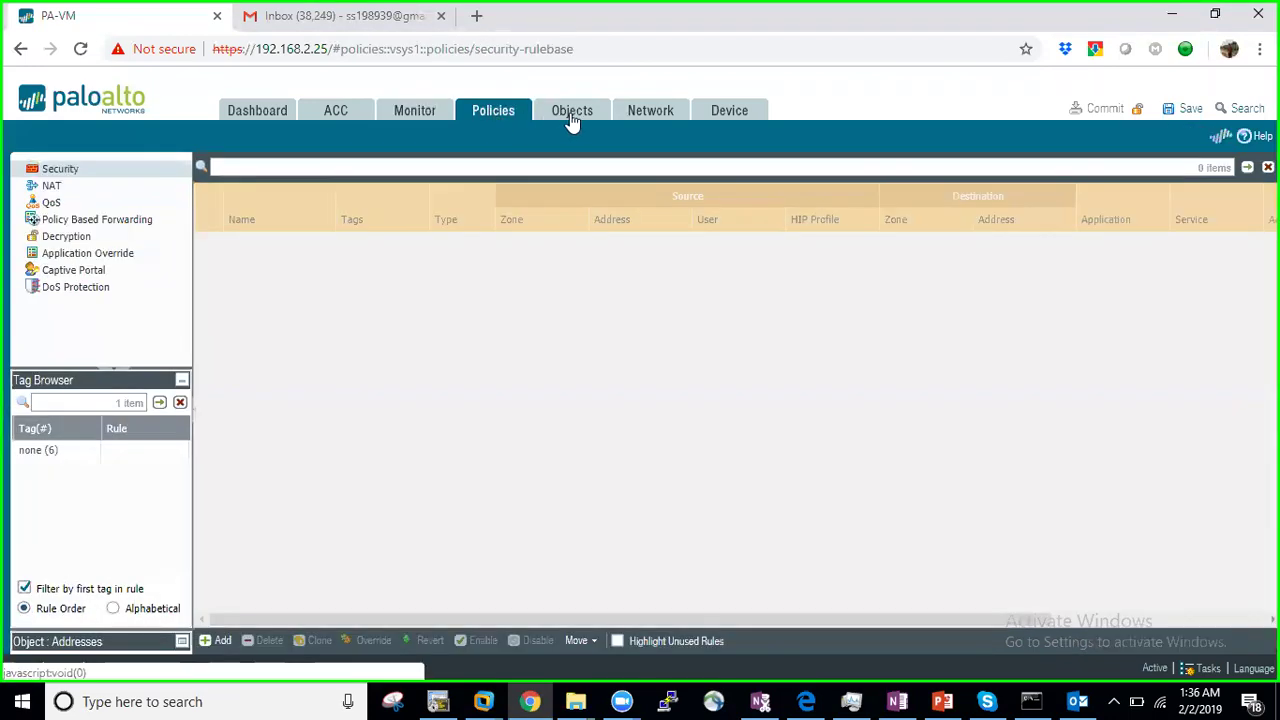
pyautogui.click(576, 112)
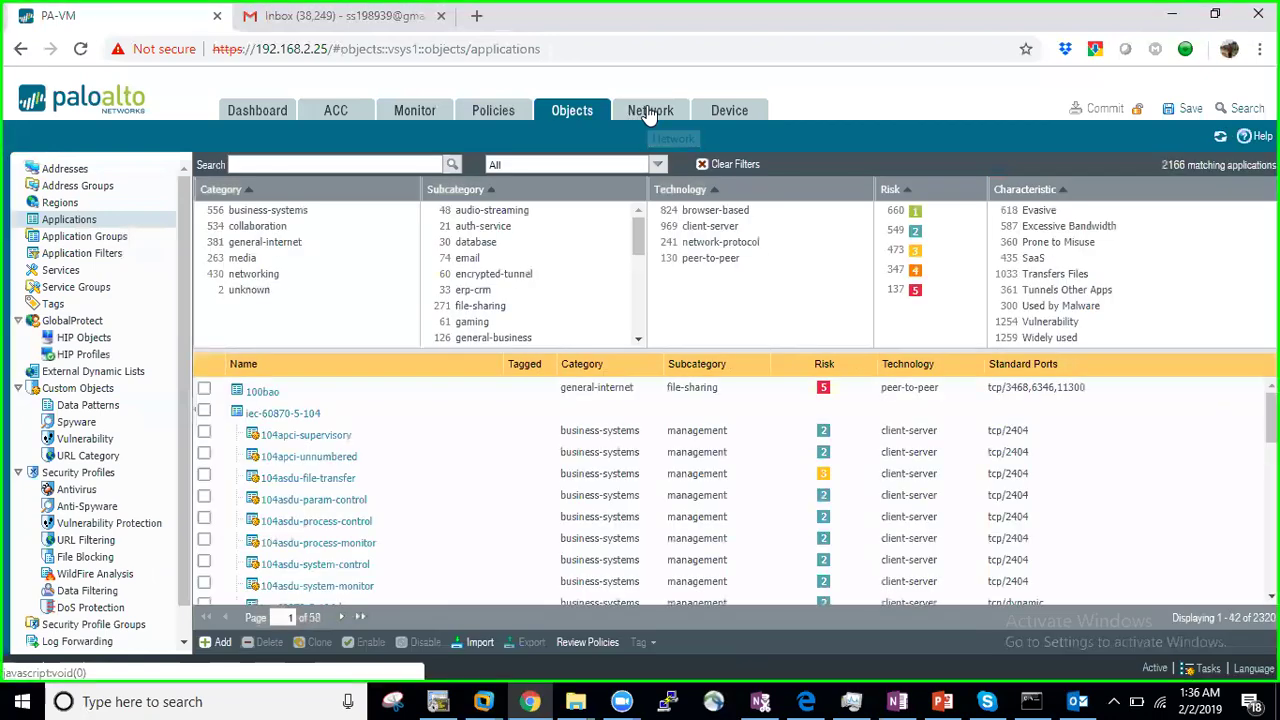
pyautogui.click(651, 112)
pyautogui.click(524, 112)
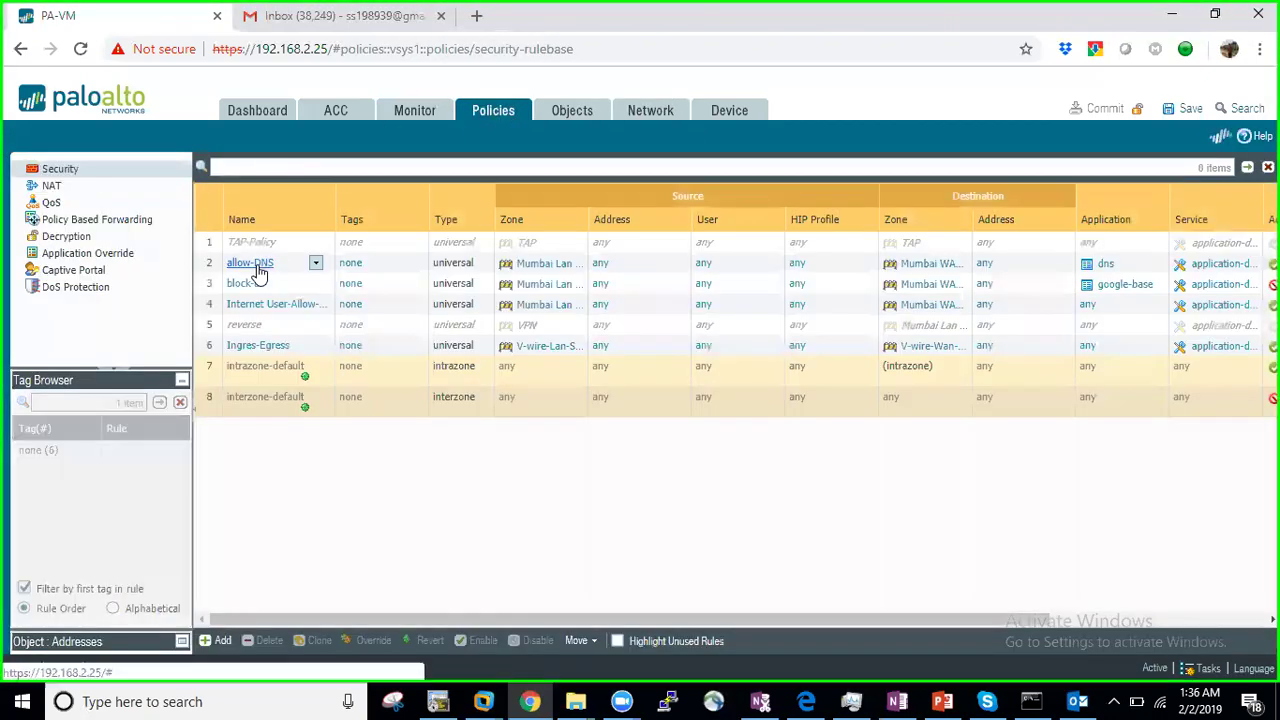
pyautogui.click(257, 285)
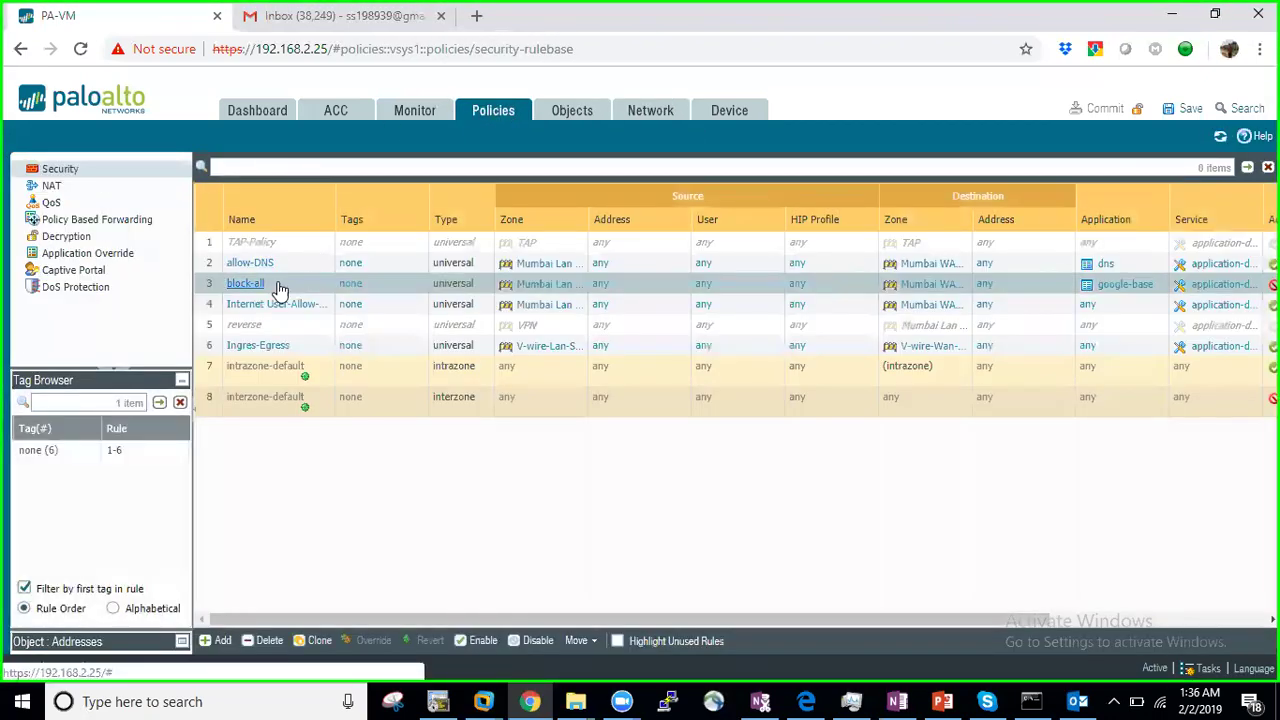
pyautogui.click(785, 296)
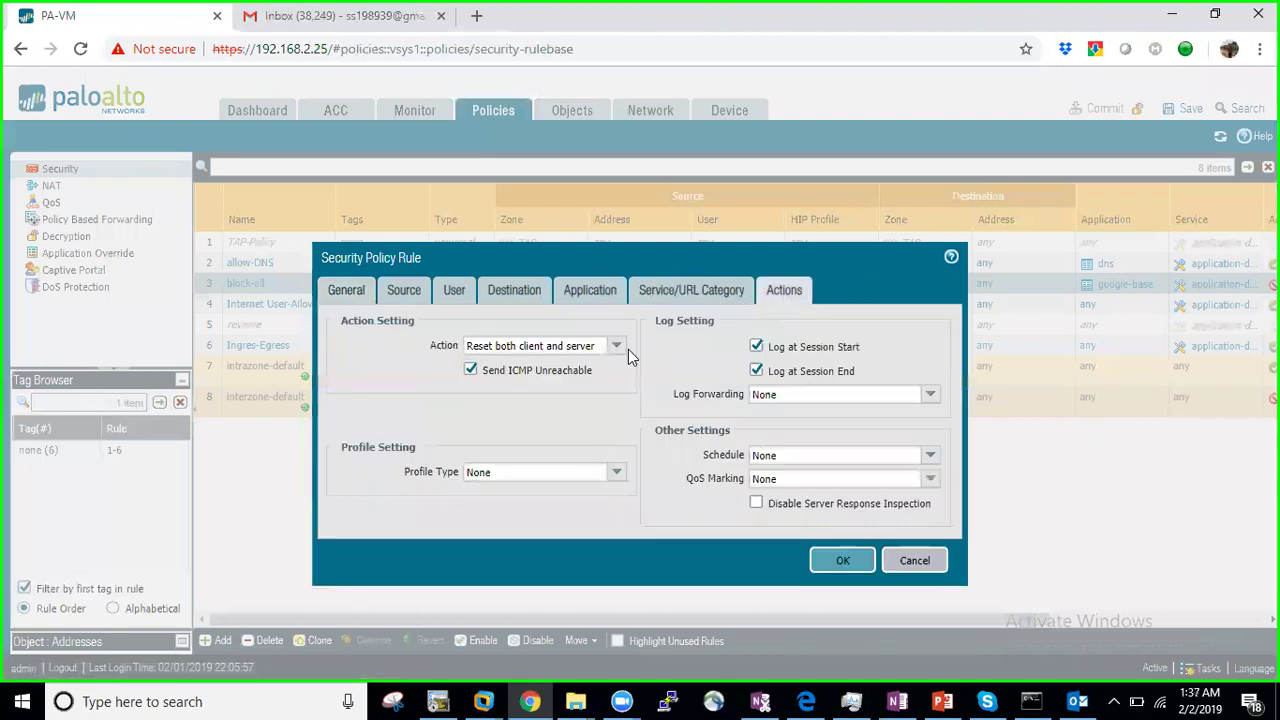
pyautogui.click(617, 347)
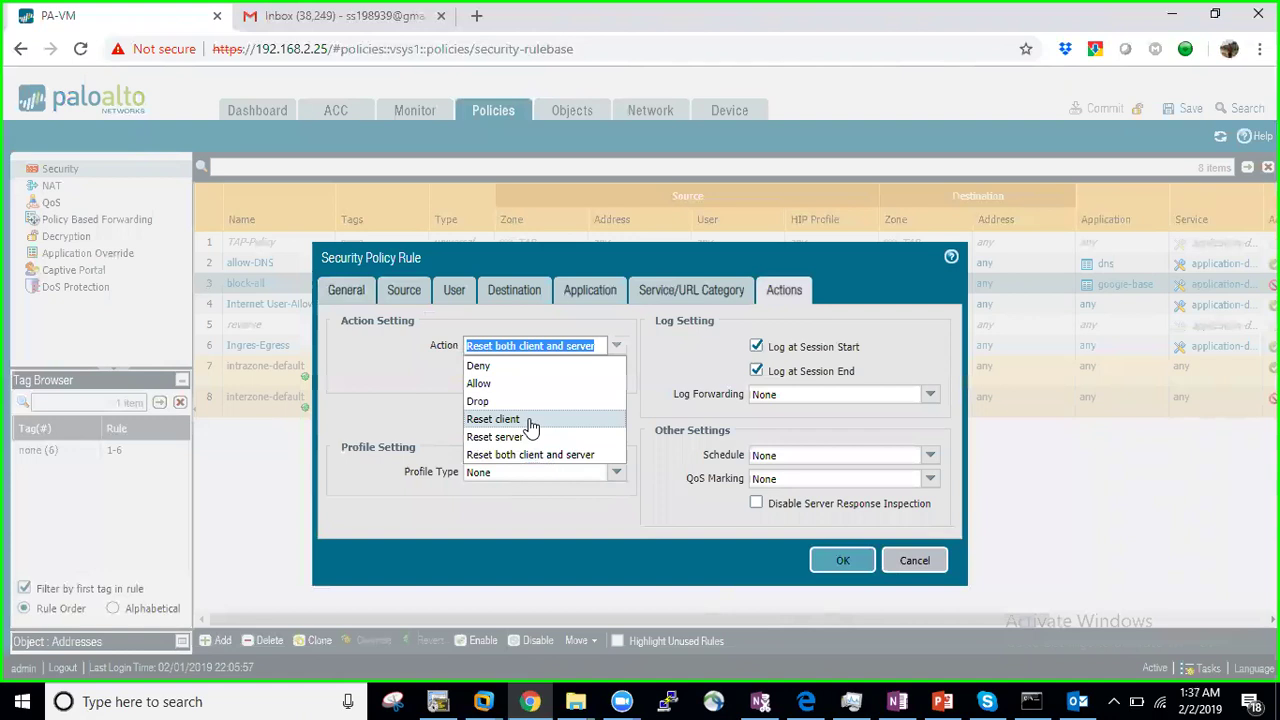
pyautogui.click(527, 368)
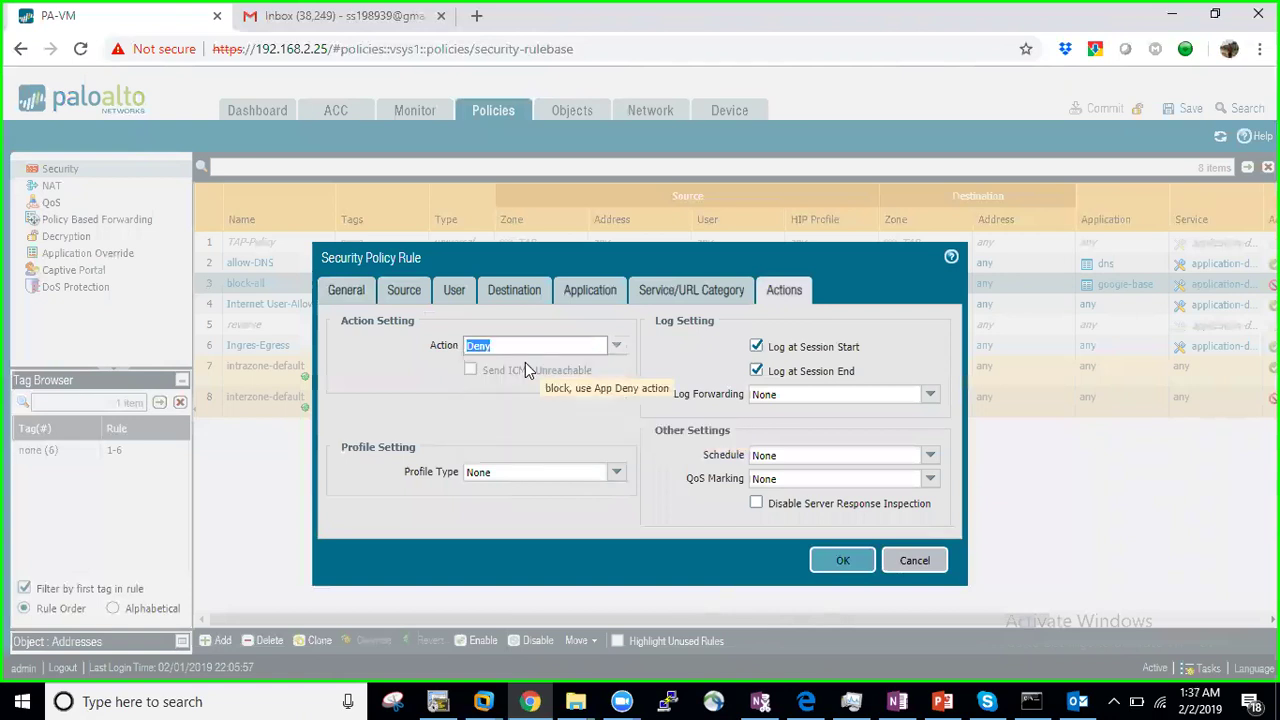
pyautogui.click(590, 300)
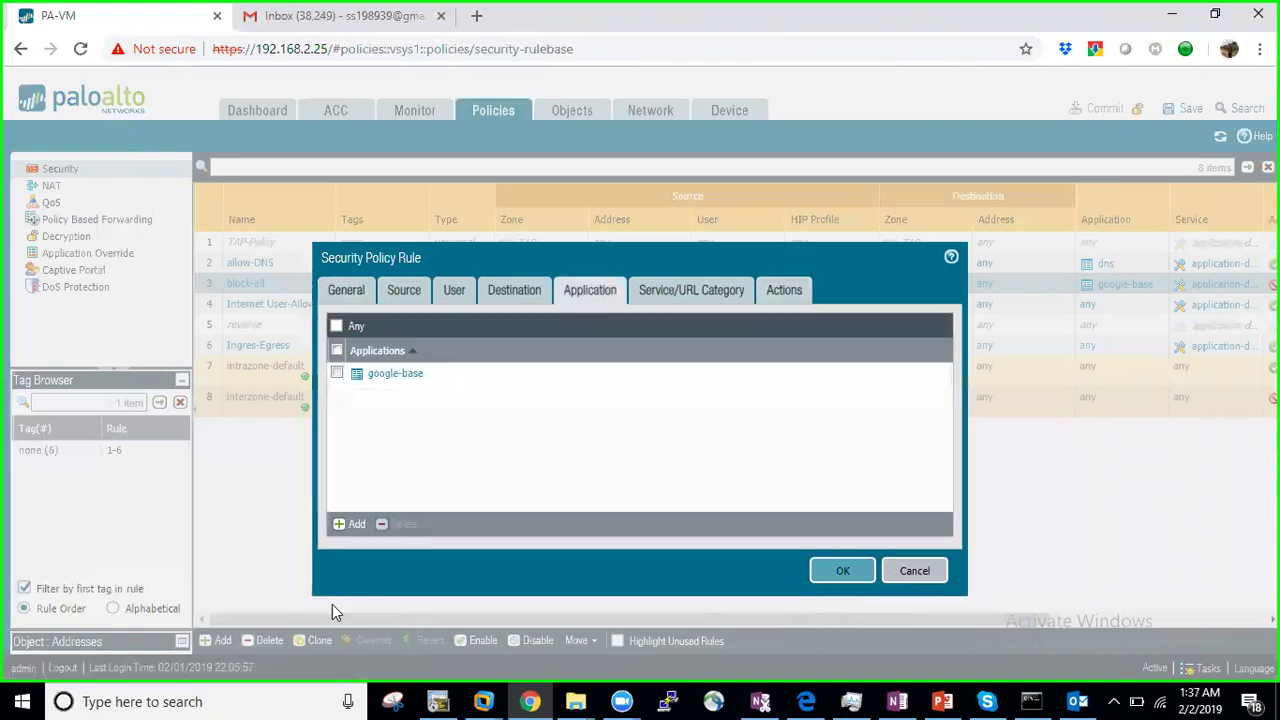
pyautogui.click(353, 537)
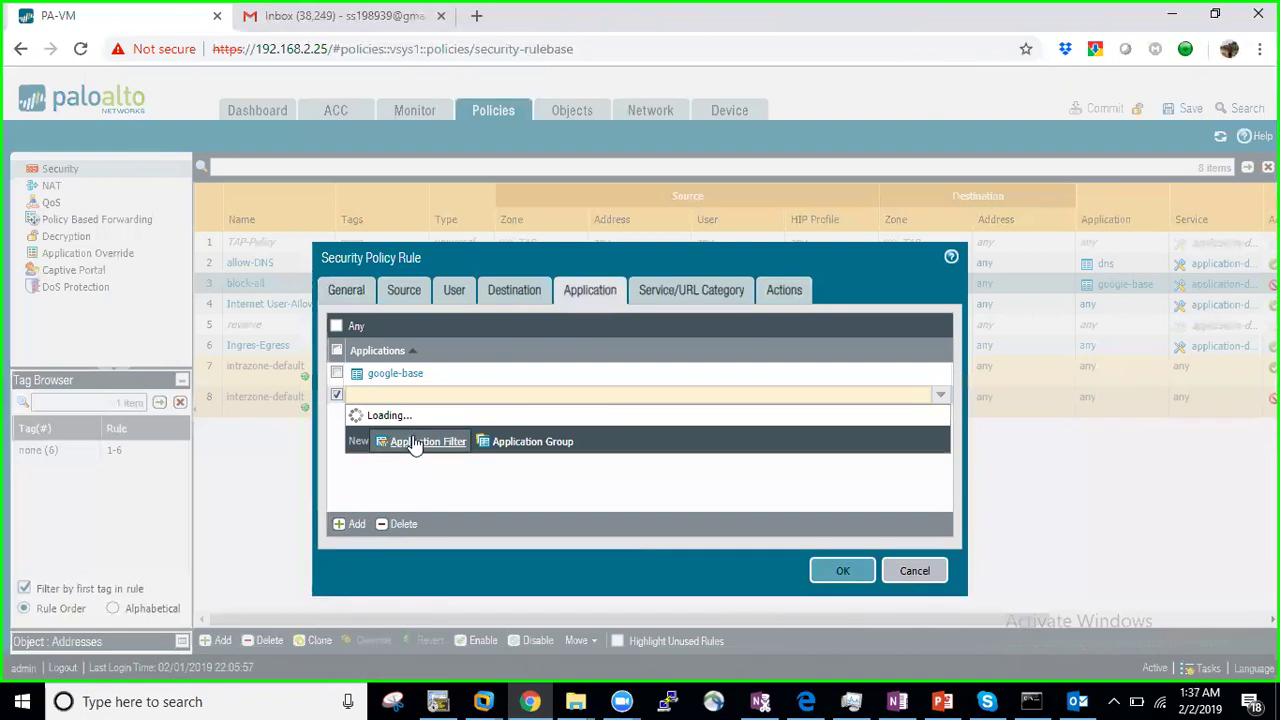
pyautogui.click(413, 443)
pyautogui.click(356, 525)
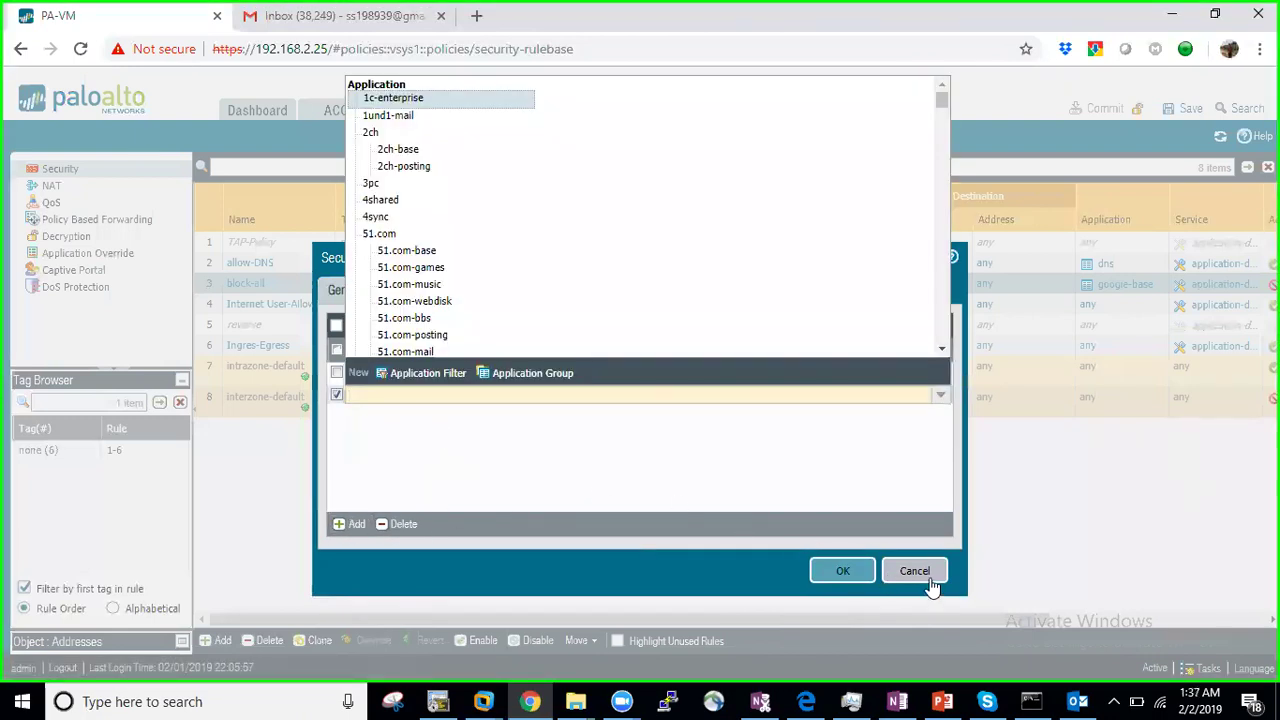
pyautogui.click(834, 480)
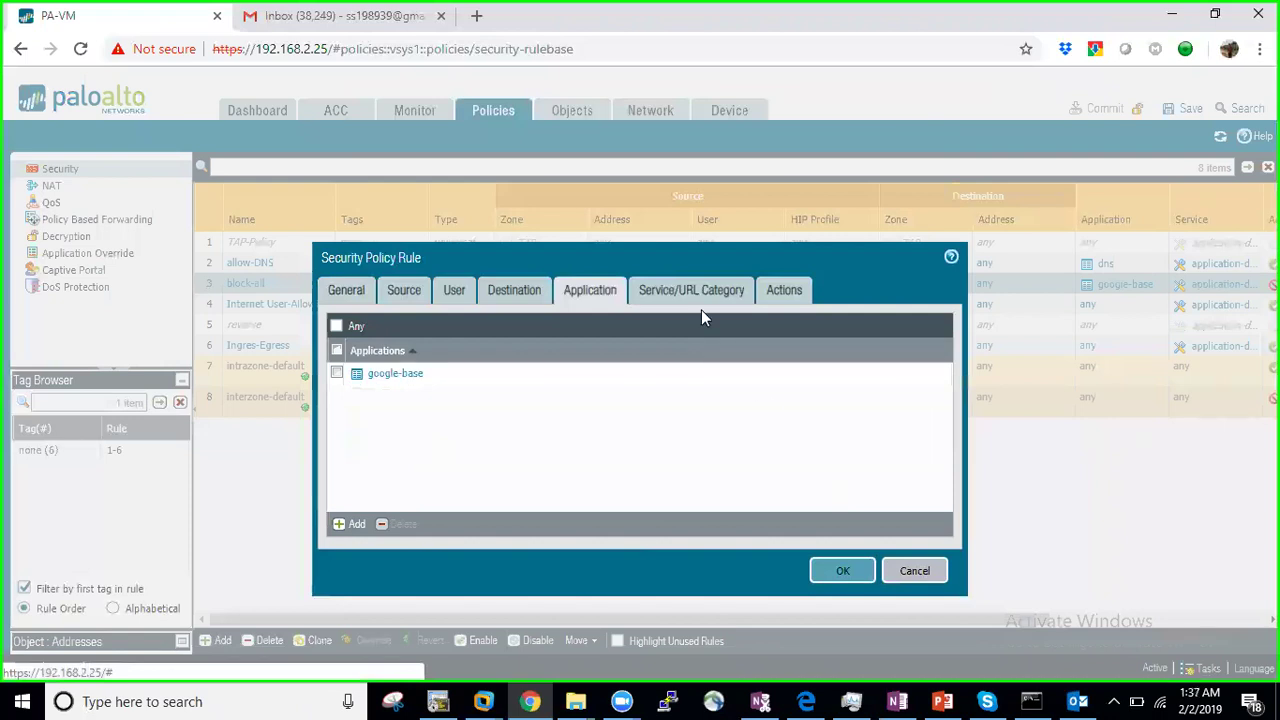
pyautogui.click(914, 571)
# Examine the RST, ACK packets from 172.217.163.67 in the WIN-7 Wireshark capture, then return to the firewall's security rules.
pyautogui.moveTo(483, 701)
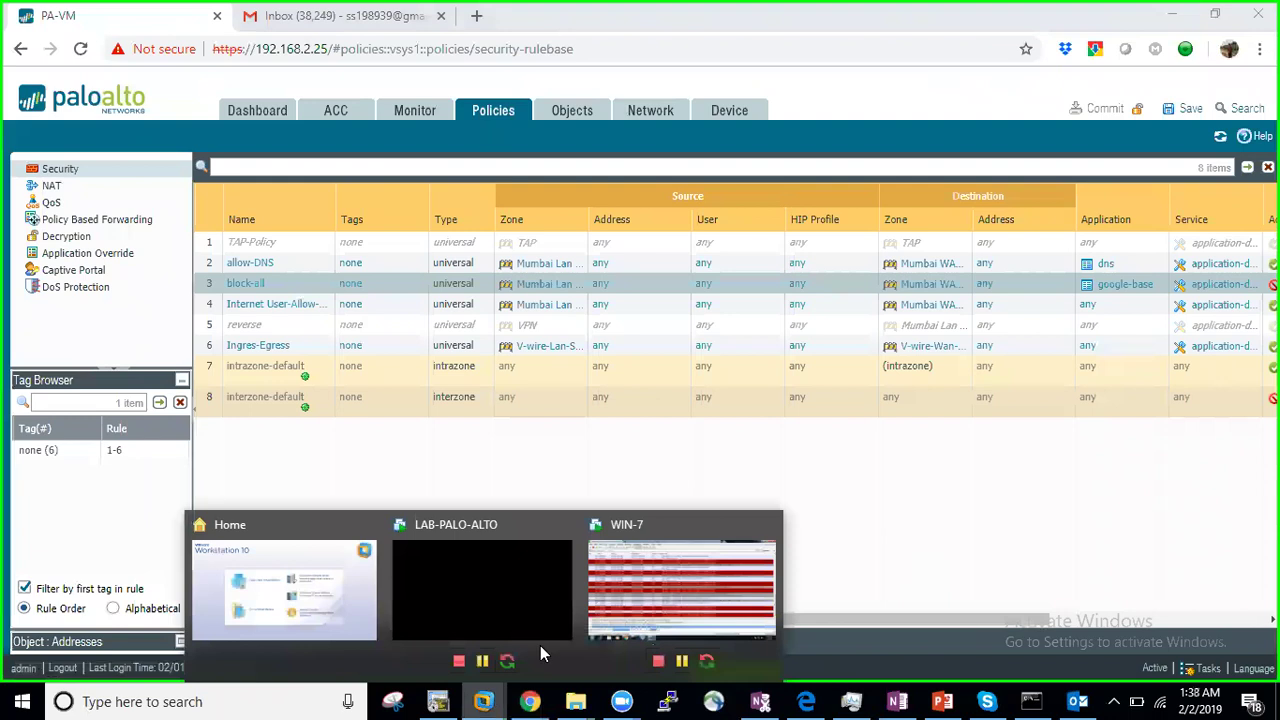
pyautogui.moveTo(639, 576)
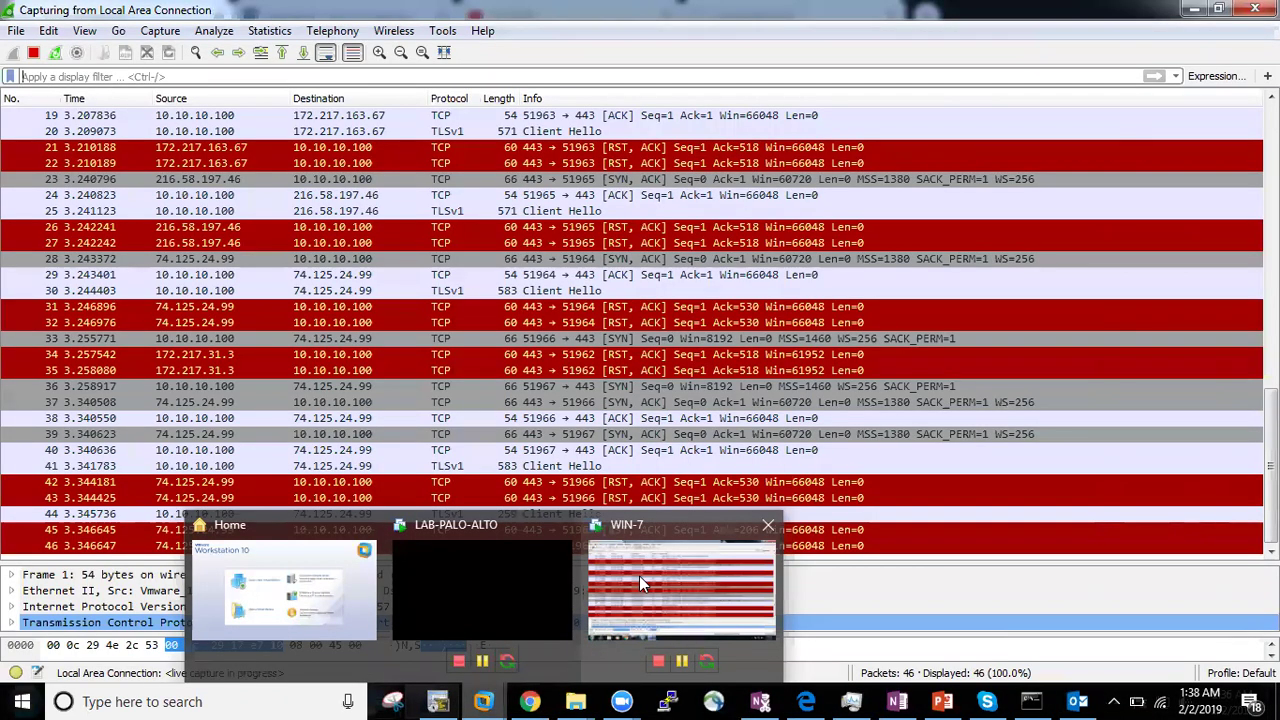
pyautogui.click(641, 584)
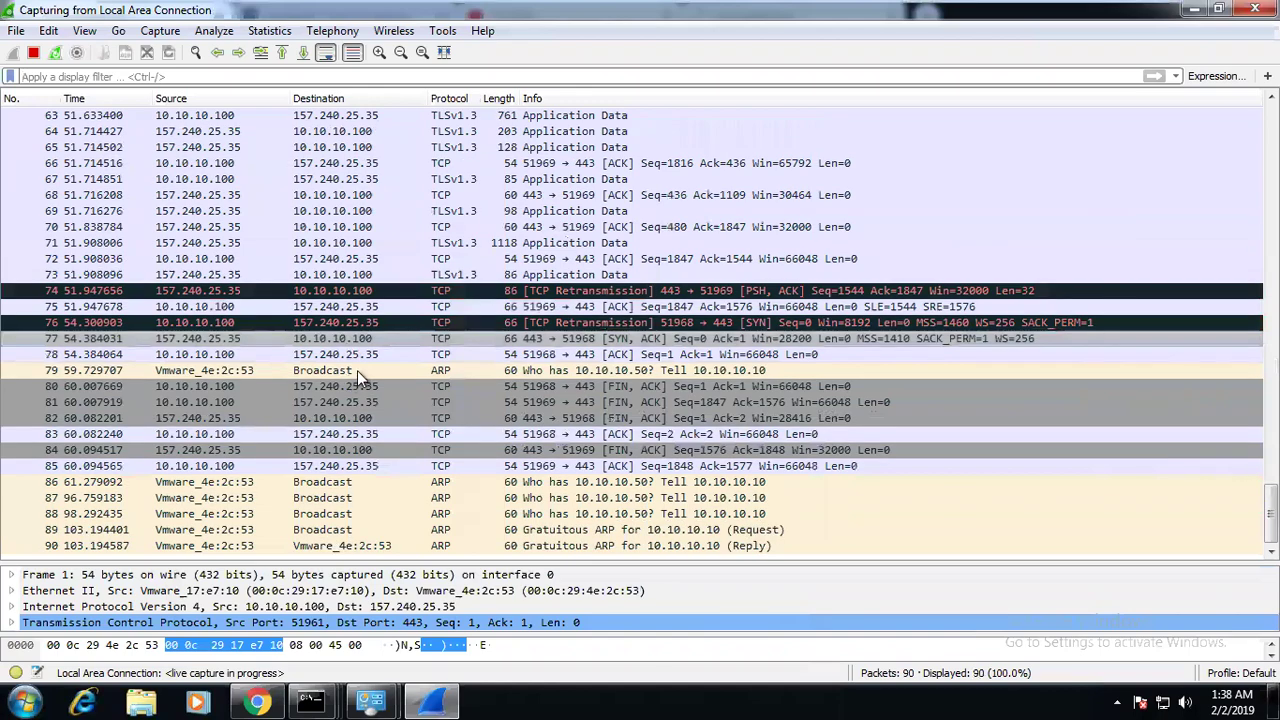
pyautogui.click(22, 76)
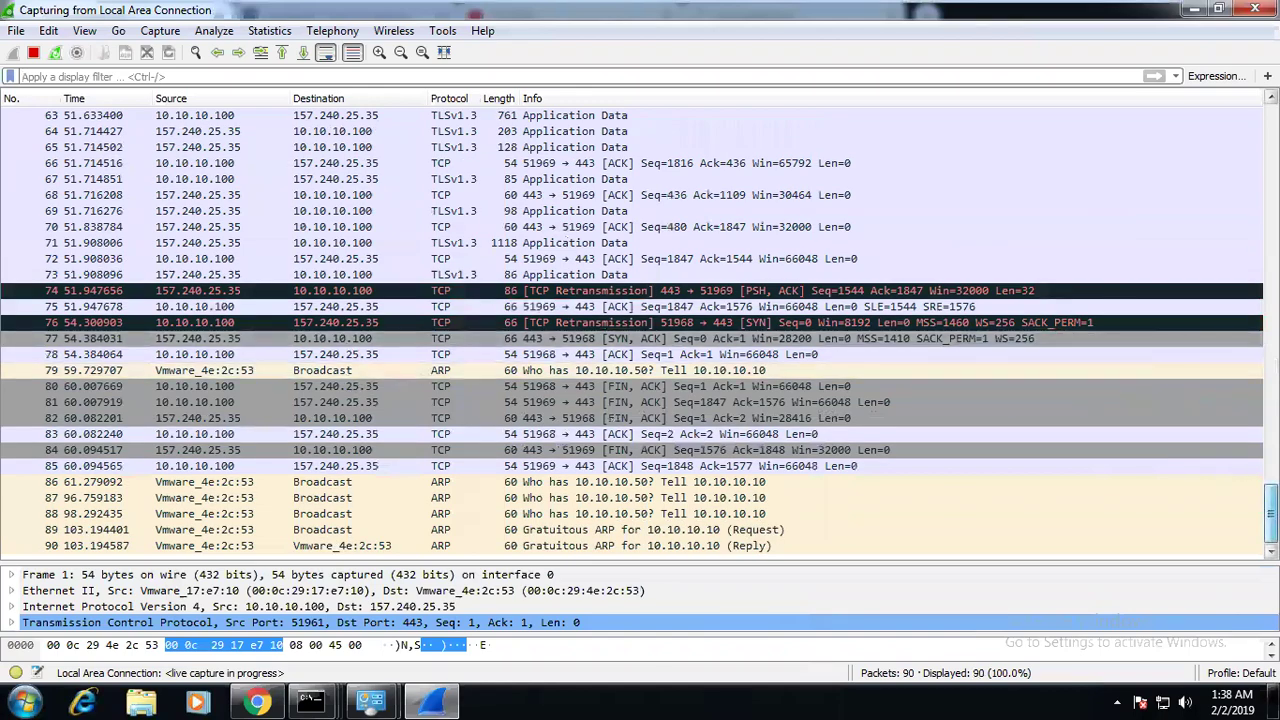
pyautogui.scroll(18, 254, 290)
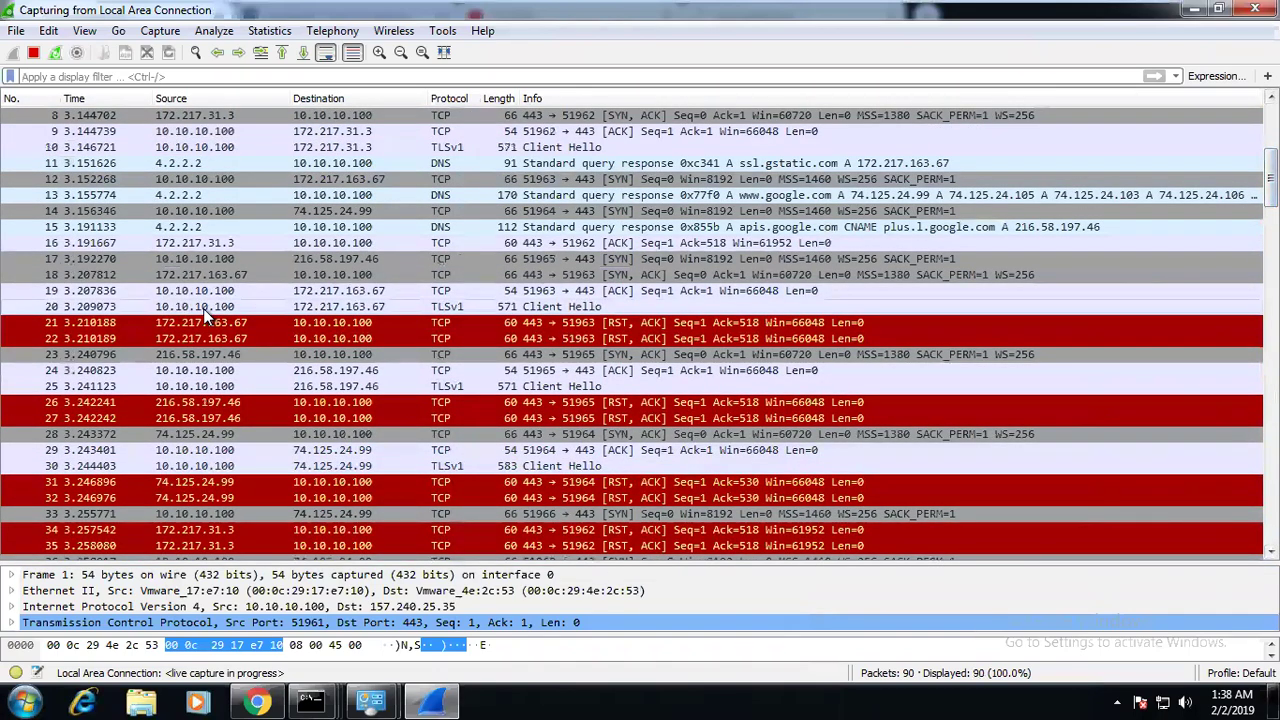
pyautogui.click(203, 308)
pyautogui.click(202, 318)
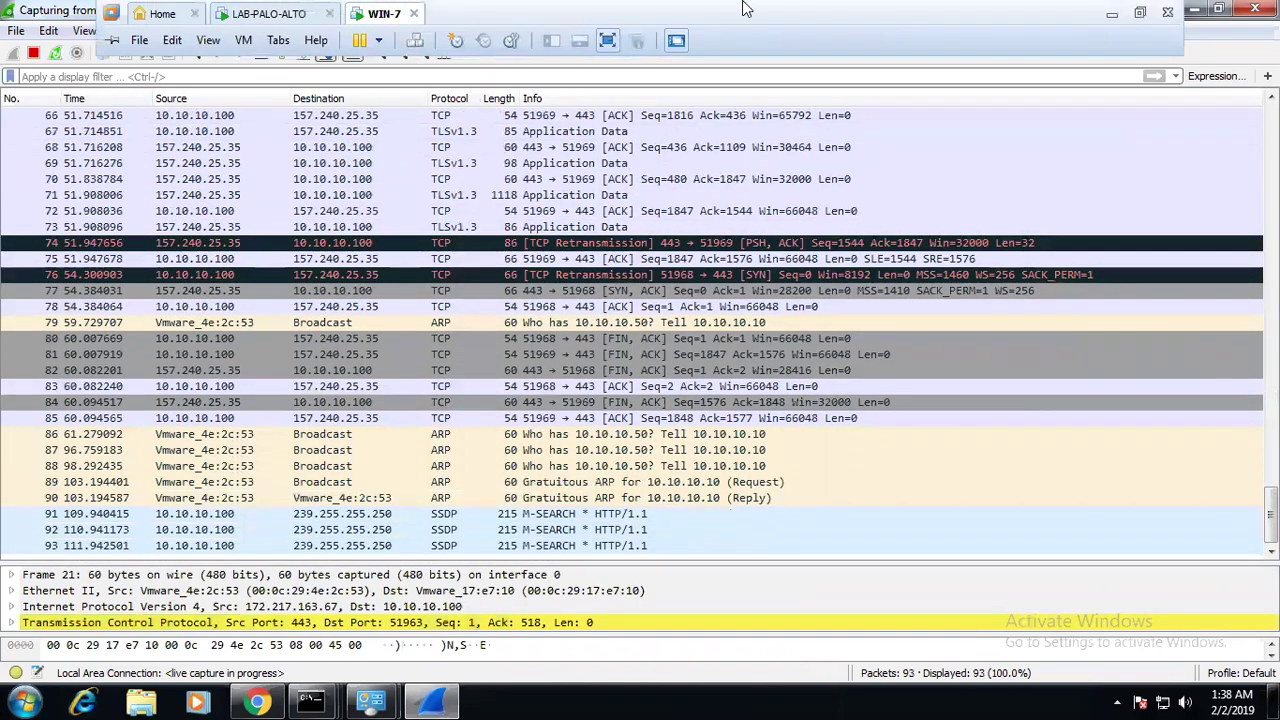
pyautogui.click(1109, 11)
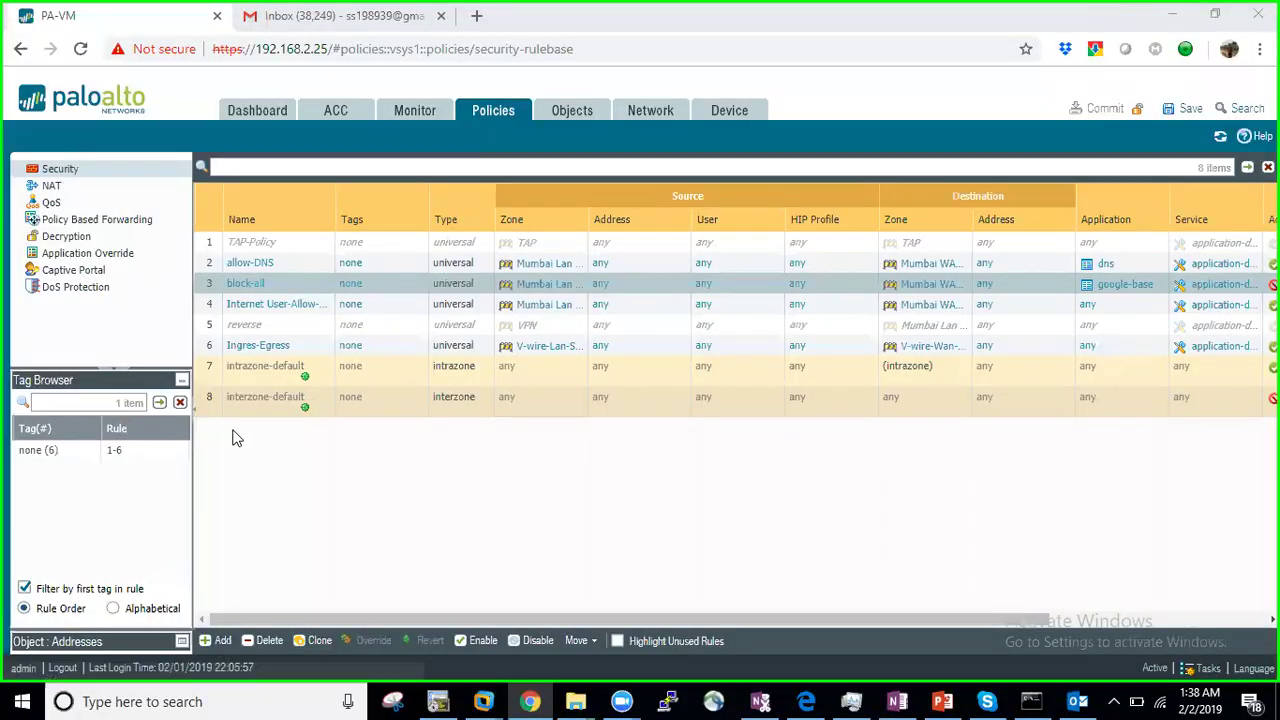
# Set the block-all security rule's action to Deny and save the rule.
pyautogui.click(247, 285)
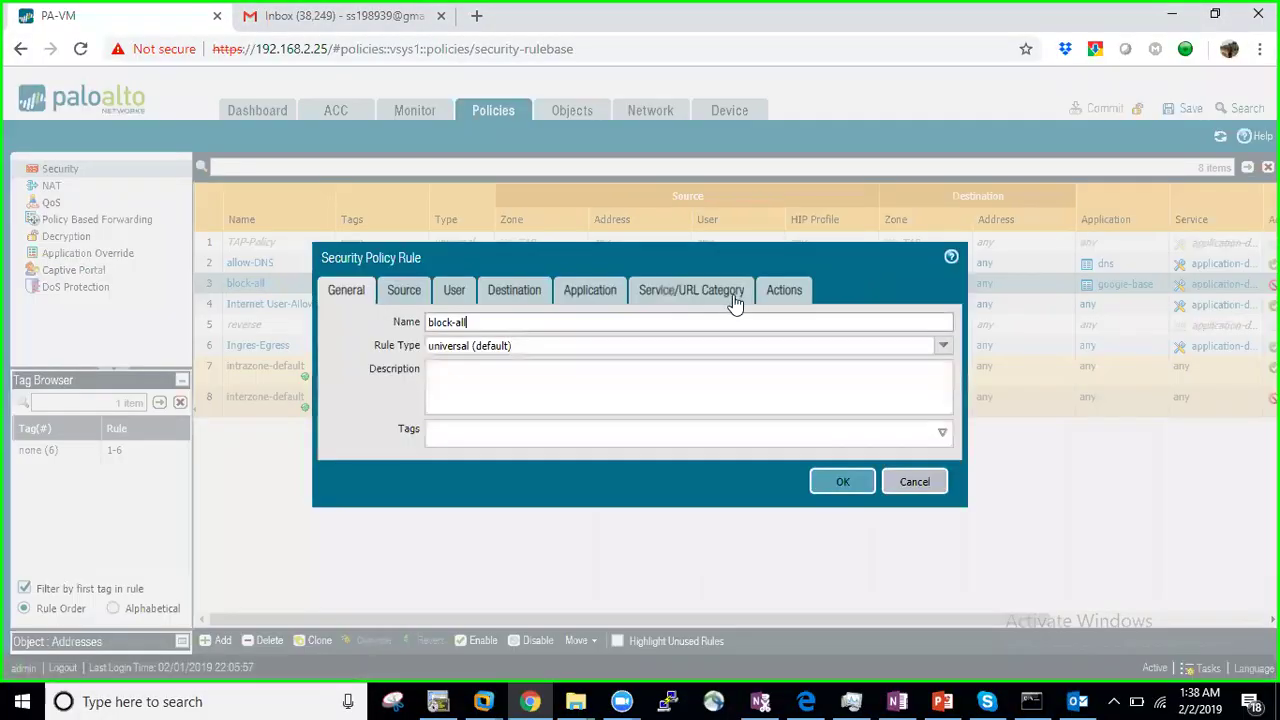
pyautogui.click(770, 290)
pyautogui.click(617, 348)
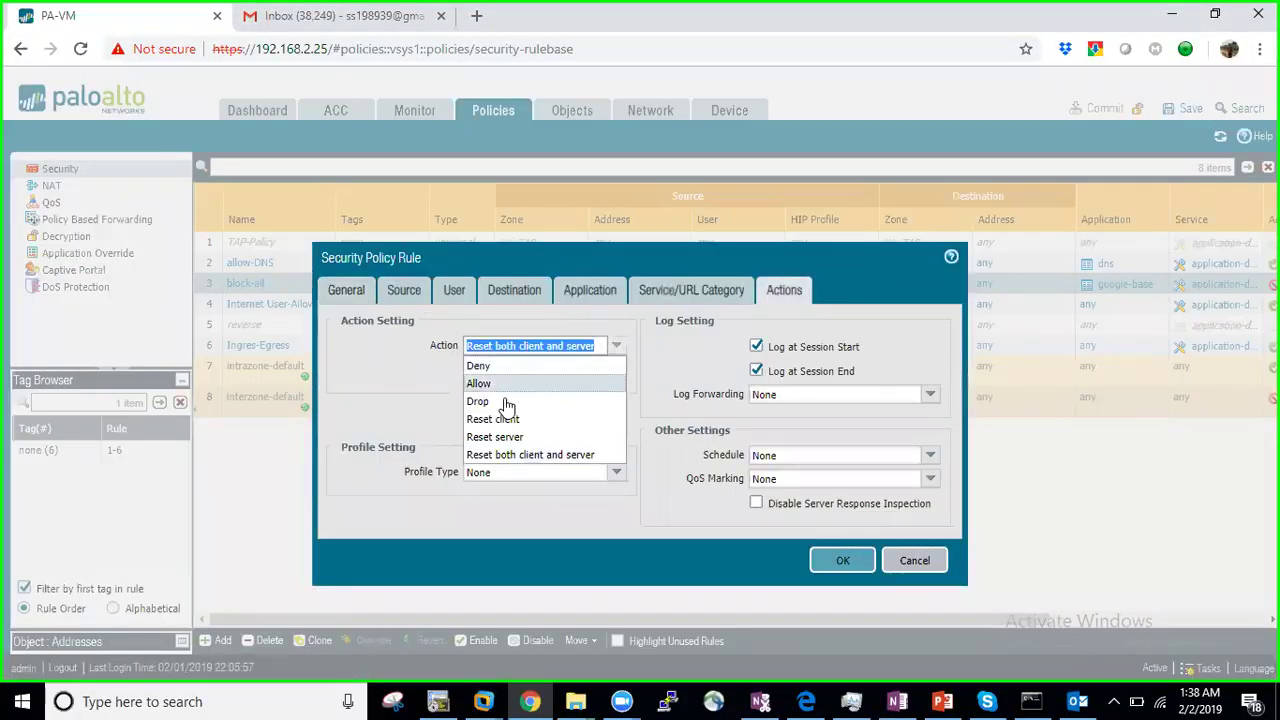
pyautogui.click(490, 402)
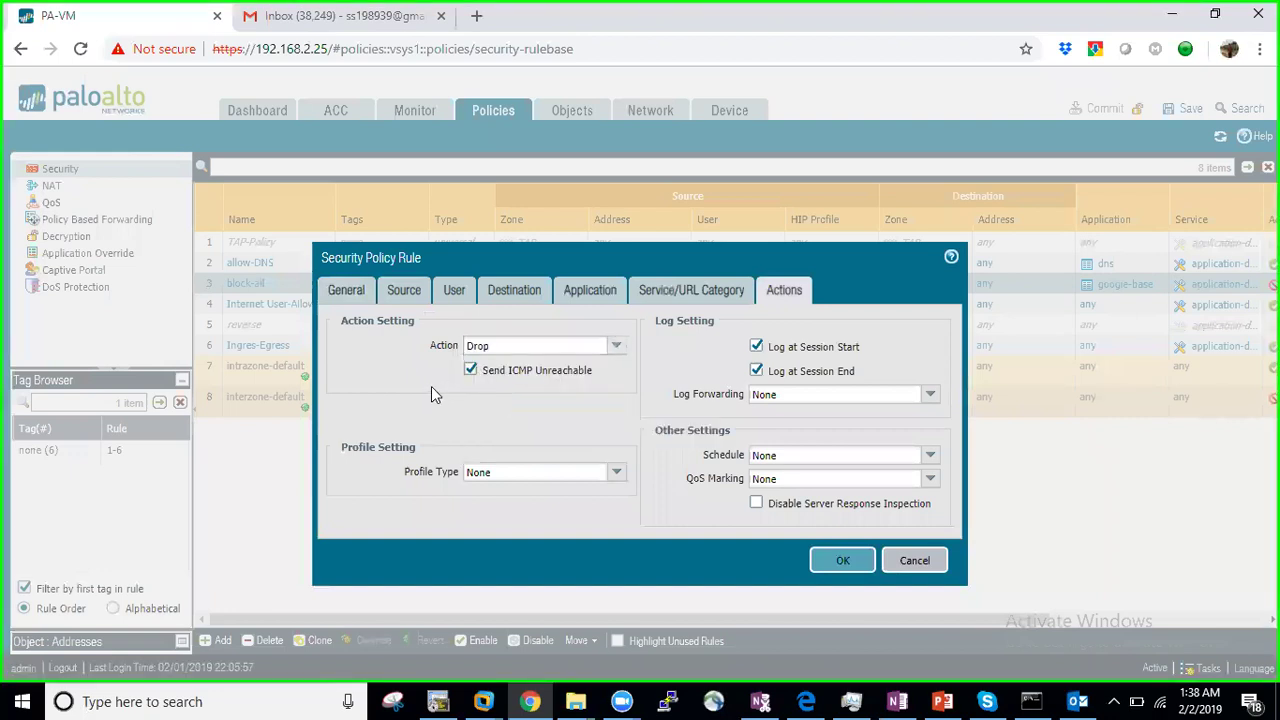
pyautogui.click(616, 345)
pyautogui.click(490, 363)
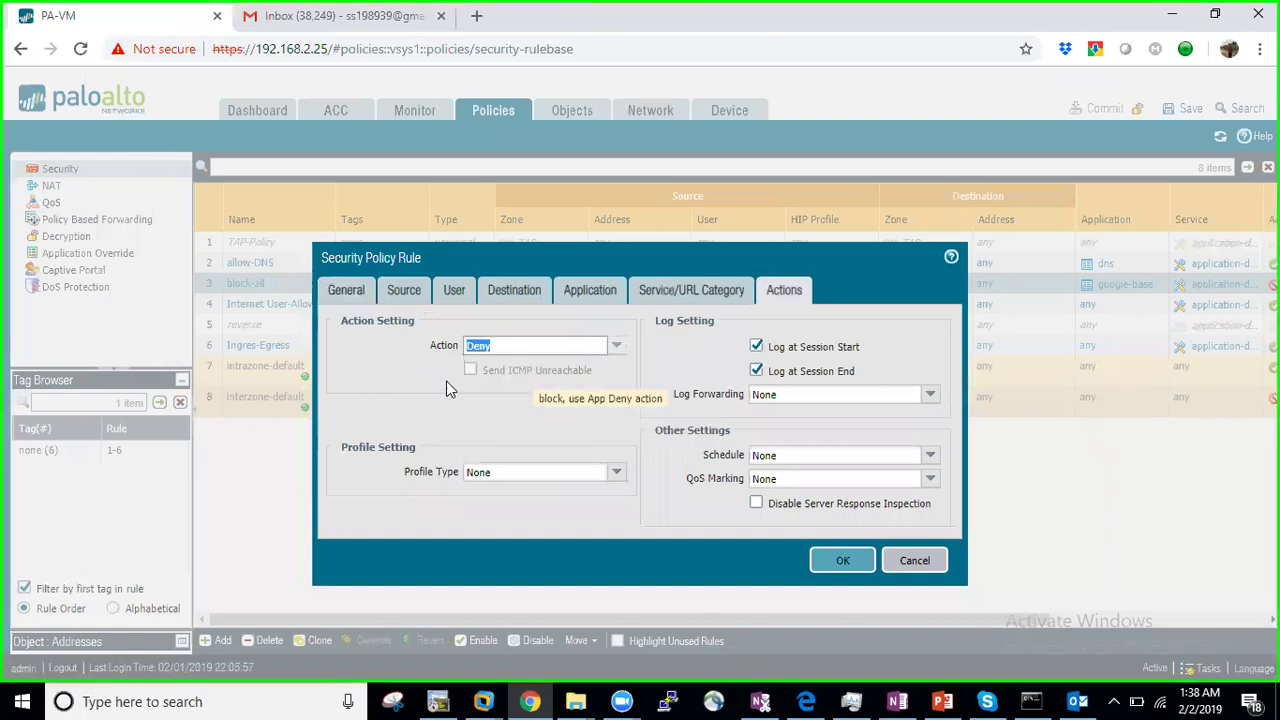
pyautogui.click(848, 562)
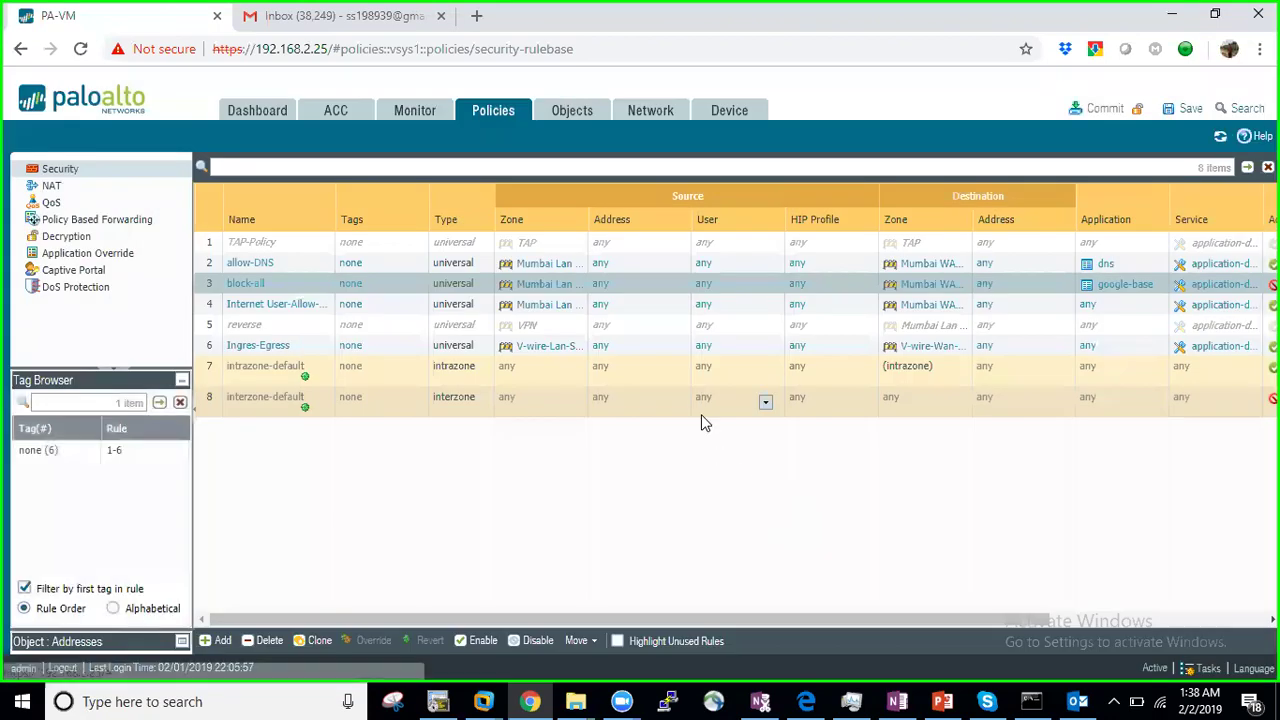
# Commit the firewall configuration and switch to the WIN-7 virtual machine's Wireshark capture.
pyautogui.click(1090, 114)
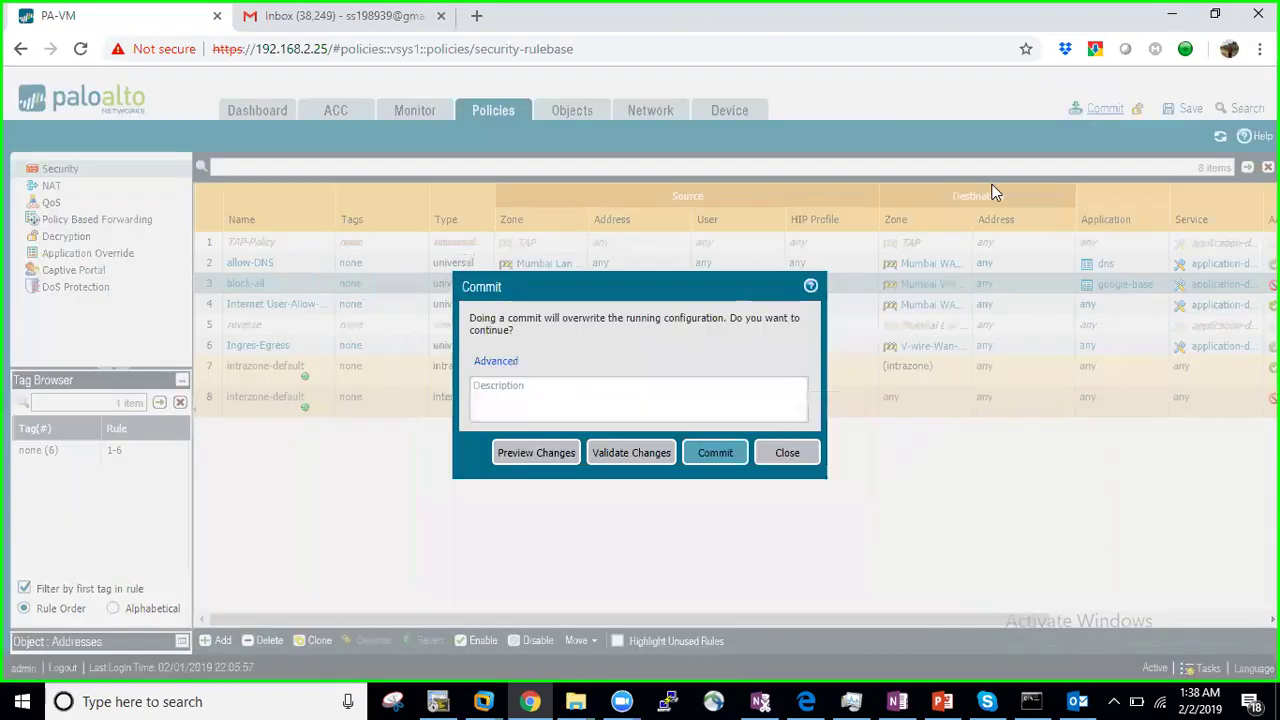
pyautogui.click(714, 452)
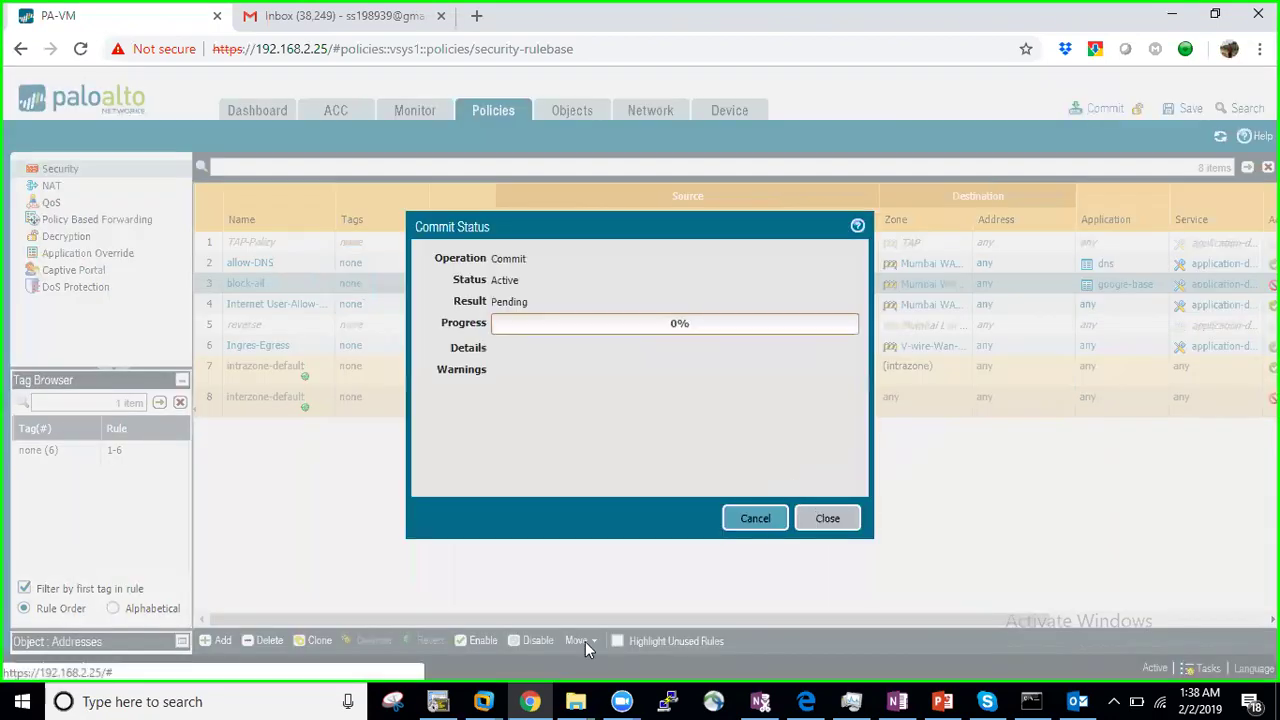
pyautogui.moveTo(483, 701)
pyautogui.click(680, 590)
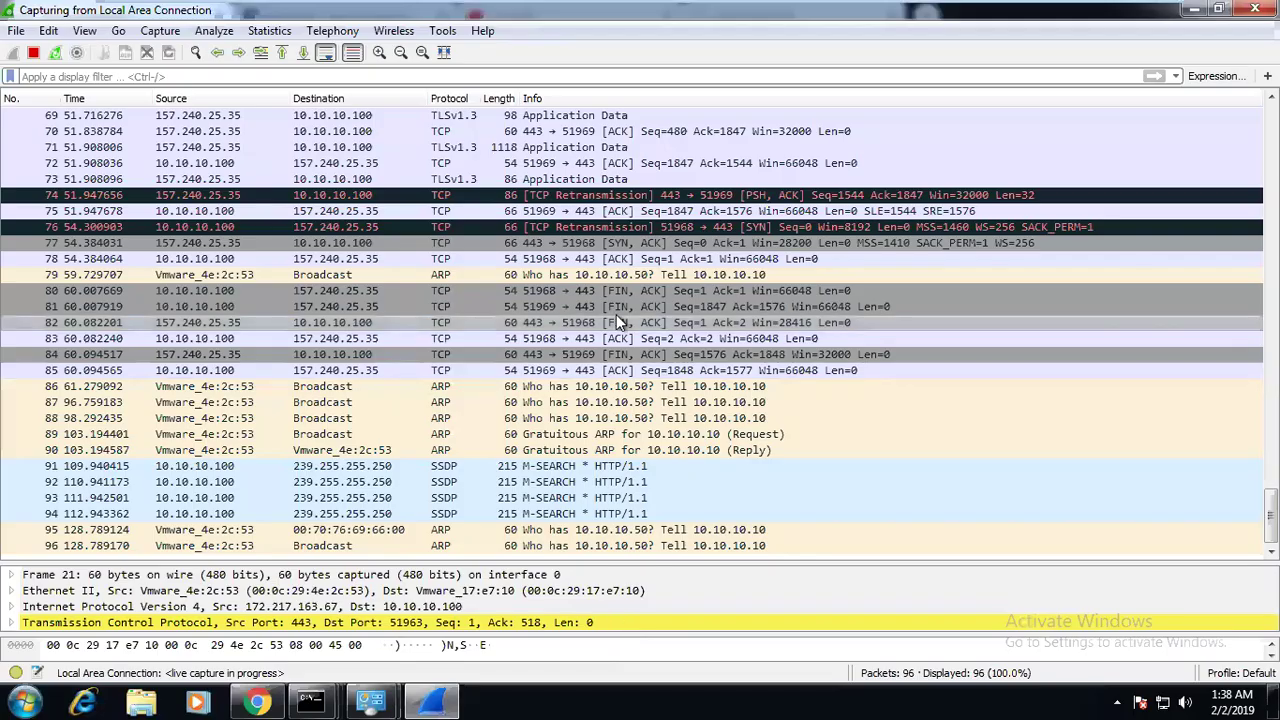
# Look through the captured packets, stop the Wireshark capture and return to the firewall's commit status.
pyautogui.scroll(8, 640, 330)
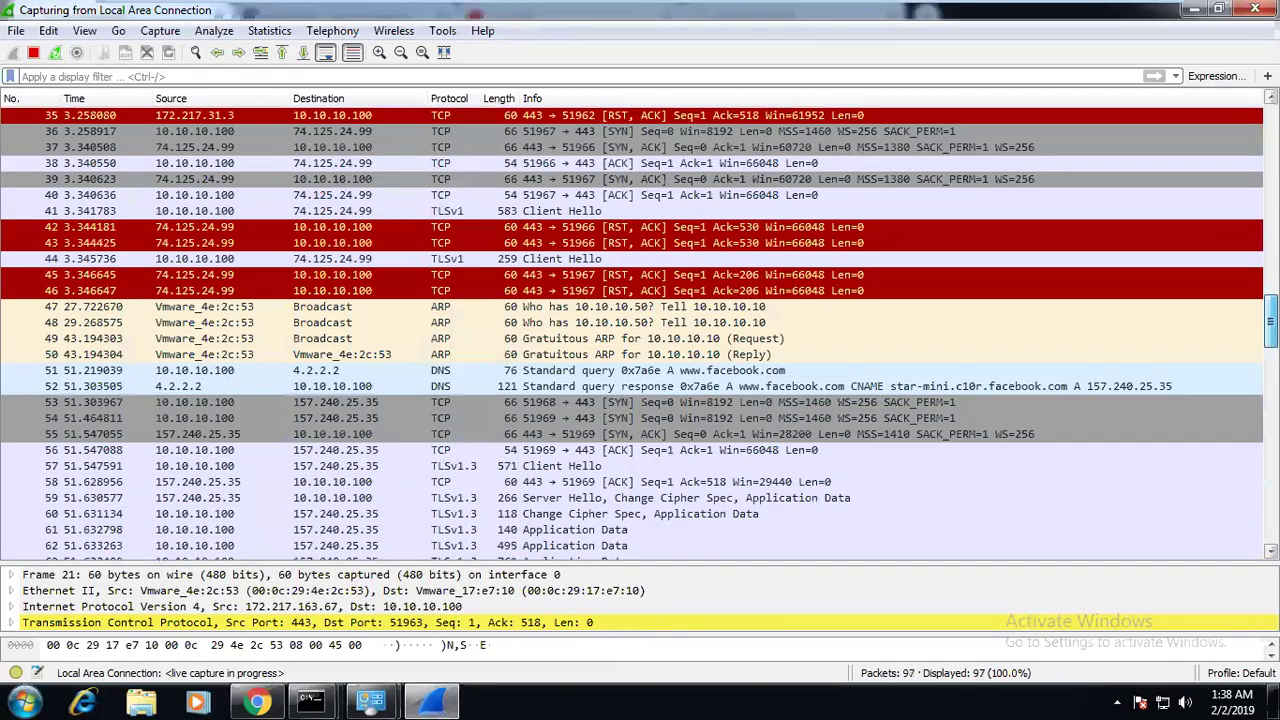
pyautogui.scroll(-8, 640, 330)
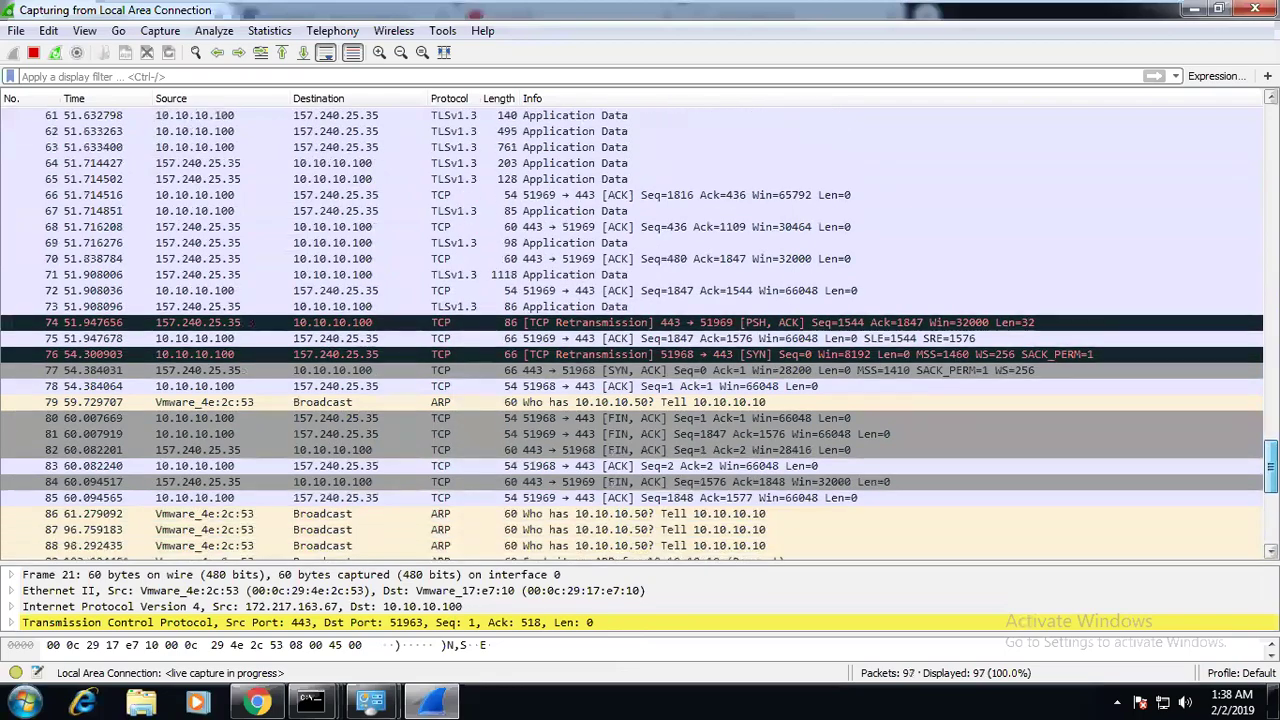
pyautogui.scroll(20, 640, 330)
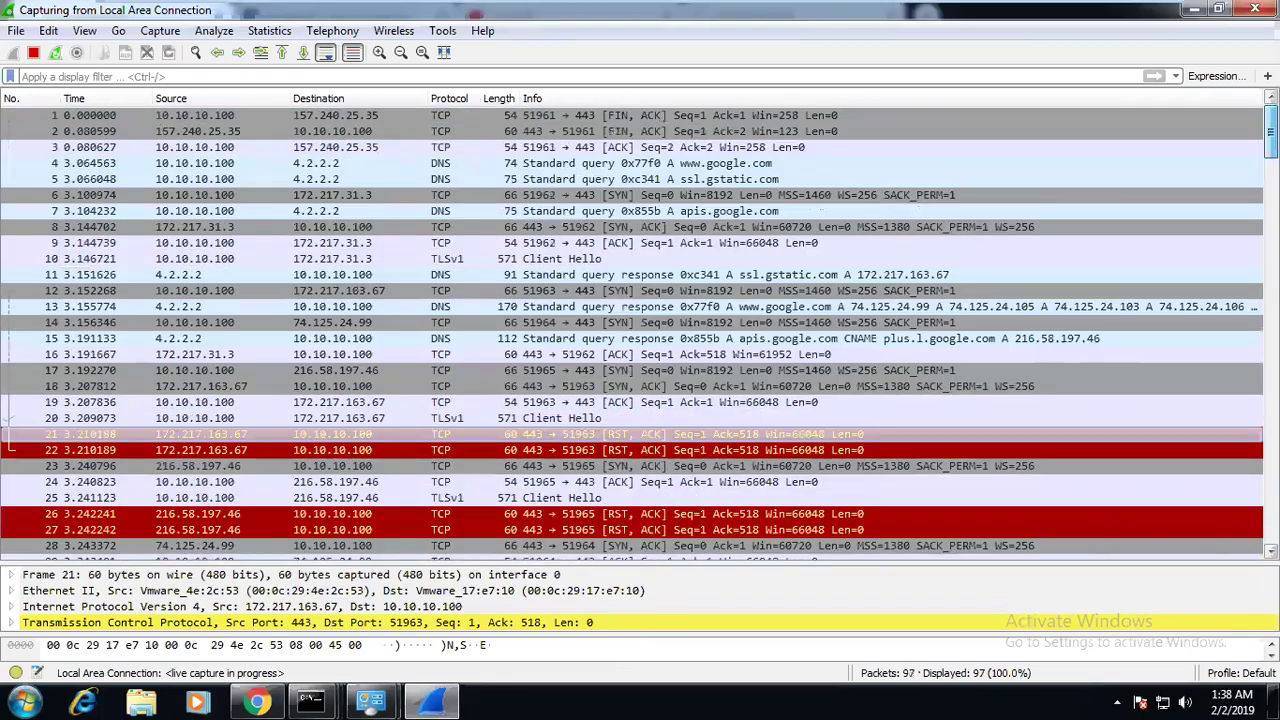
pyautogui.scroll(-20, 640, 330)
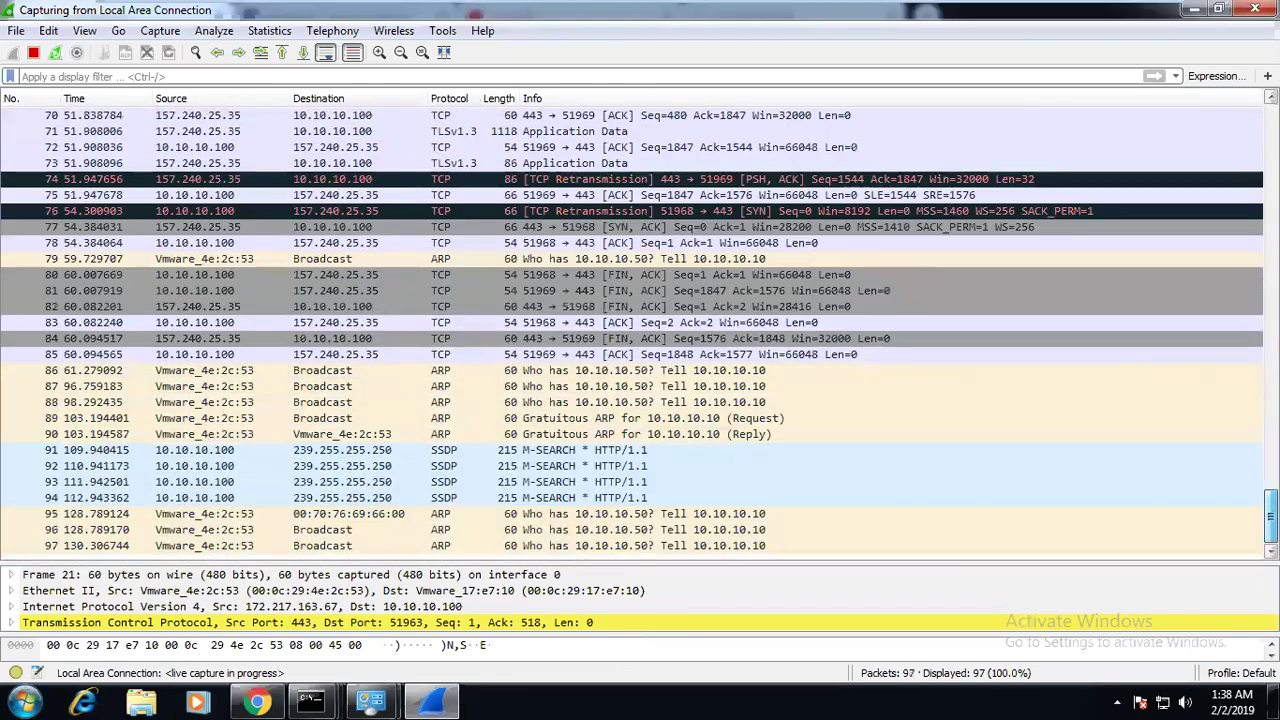
pyautogui.click(33, 52)
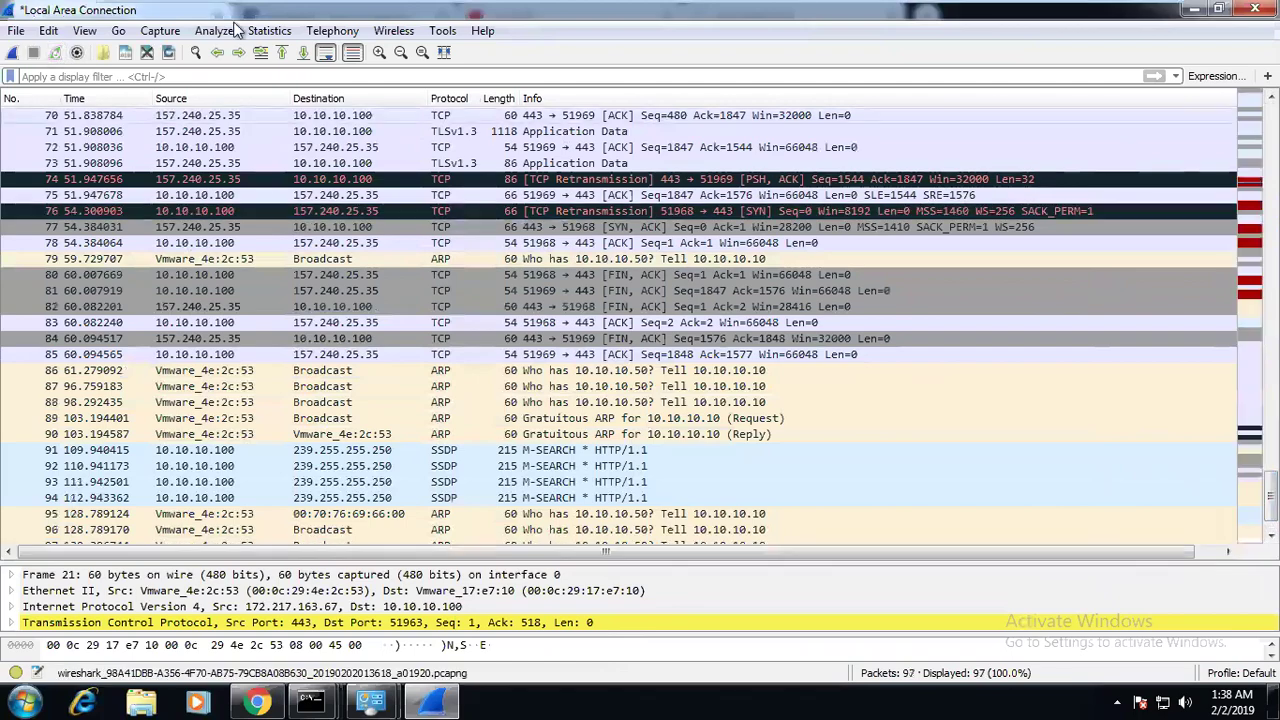
pyautogui.click(1108, 16)
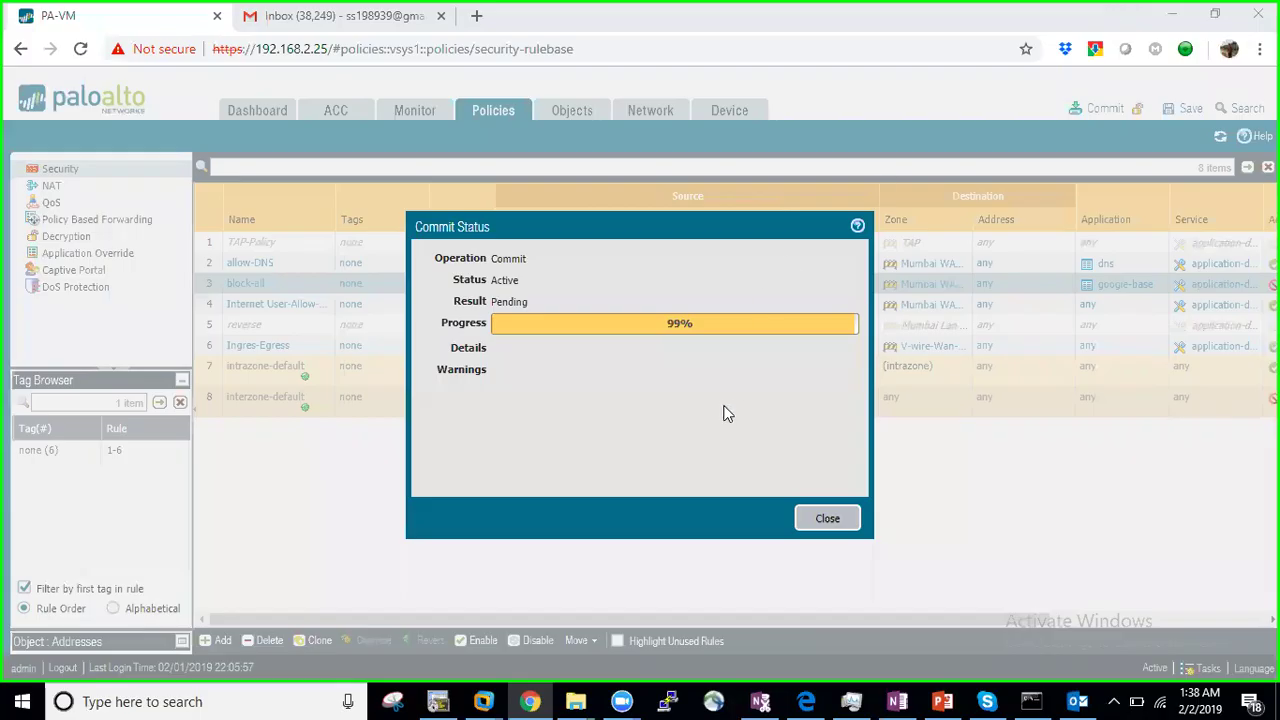
# Search the web in a new tab for "security policy action in palo alto" and open the PAN-OS 7.1 Security Policy Actions documentation.
pyautogui.click(478, 12)
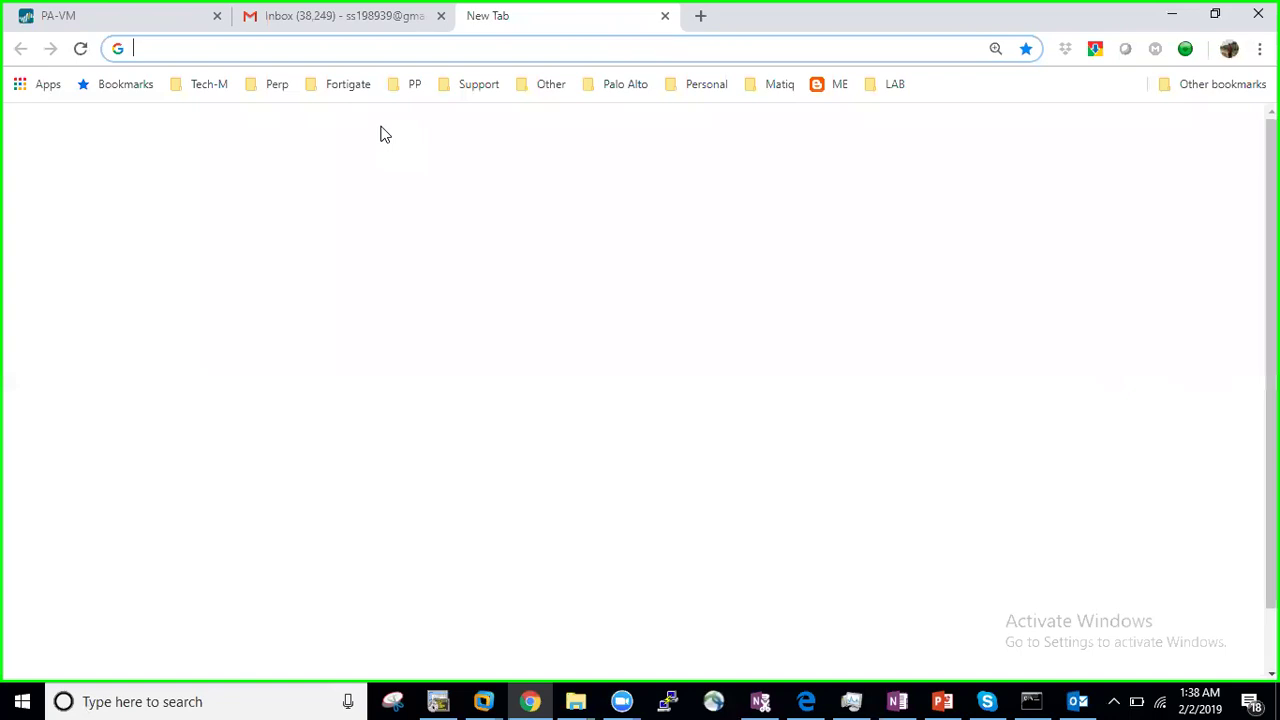
pyautogui.write('securit')
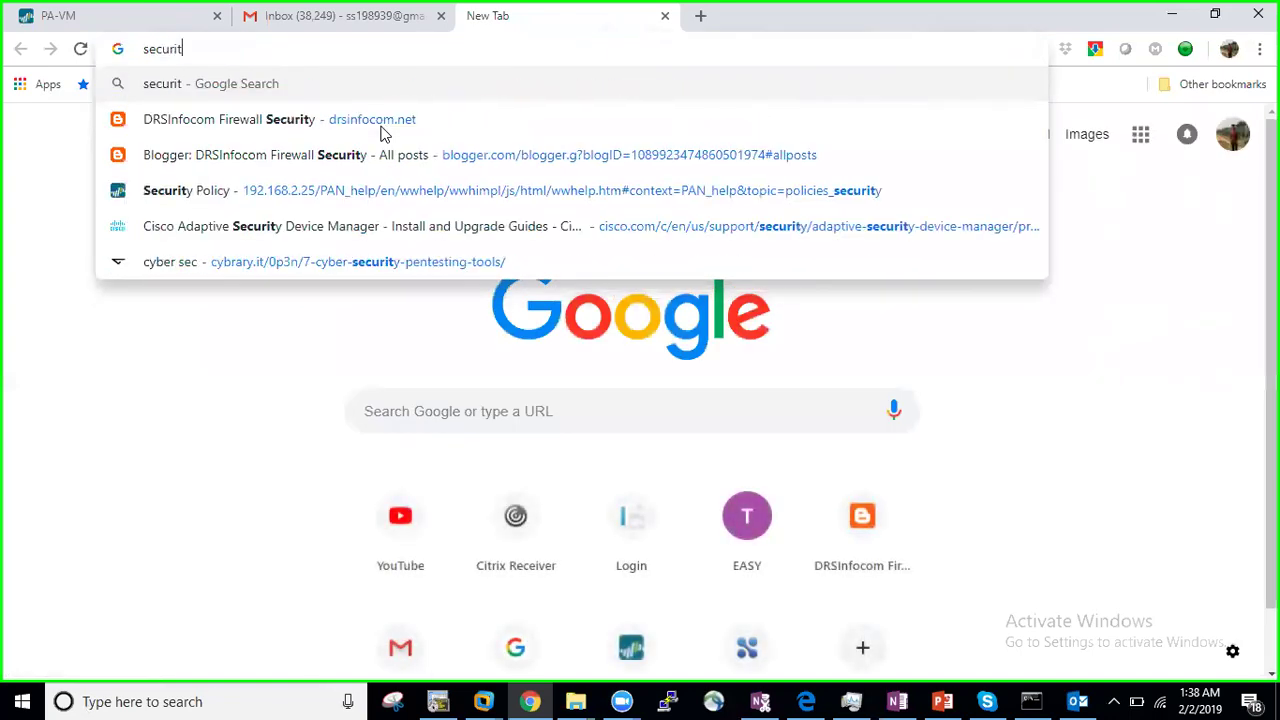
pyautogui.write('y policy ')
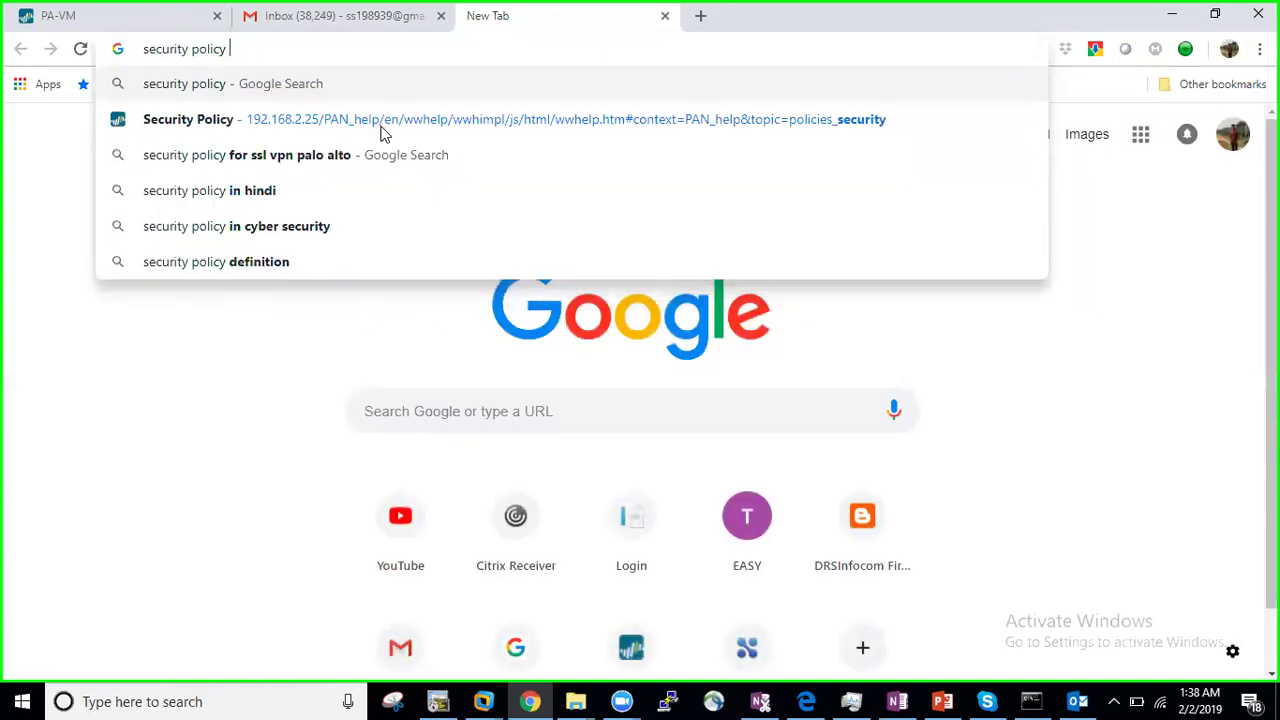
pyautogui.write('action in palo alto')
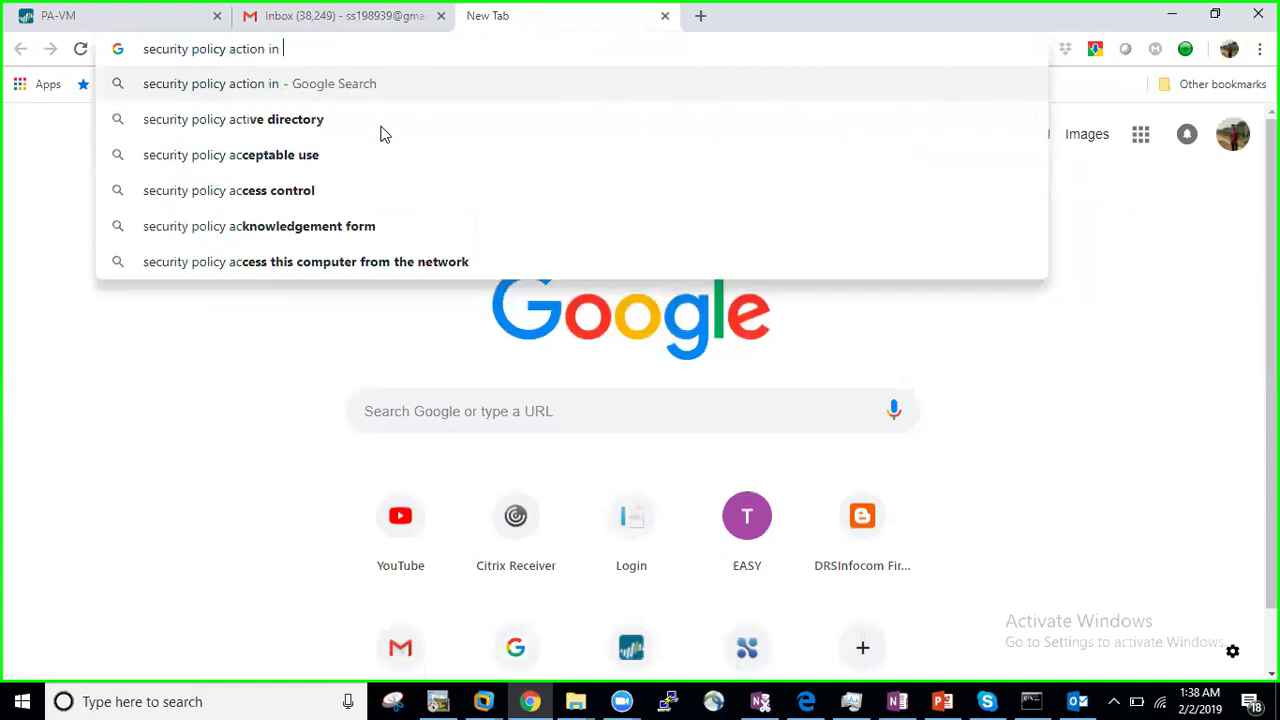
pyautogui.press('Return')
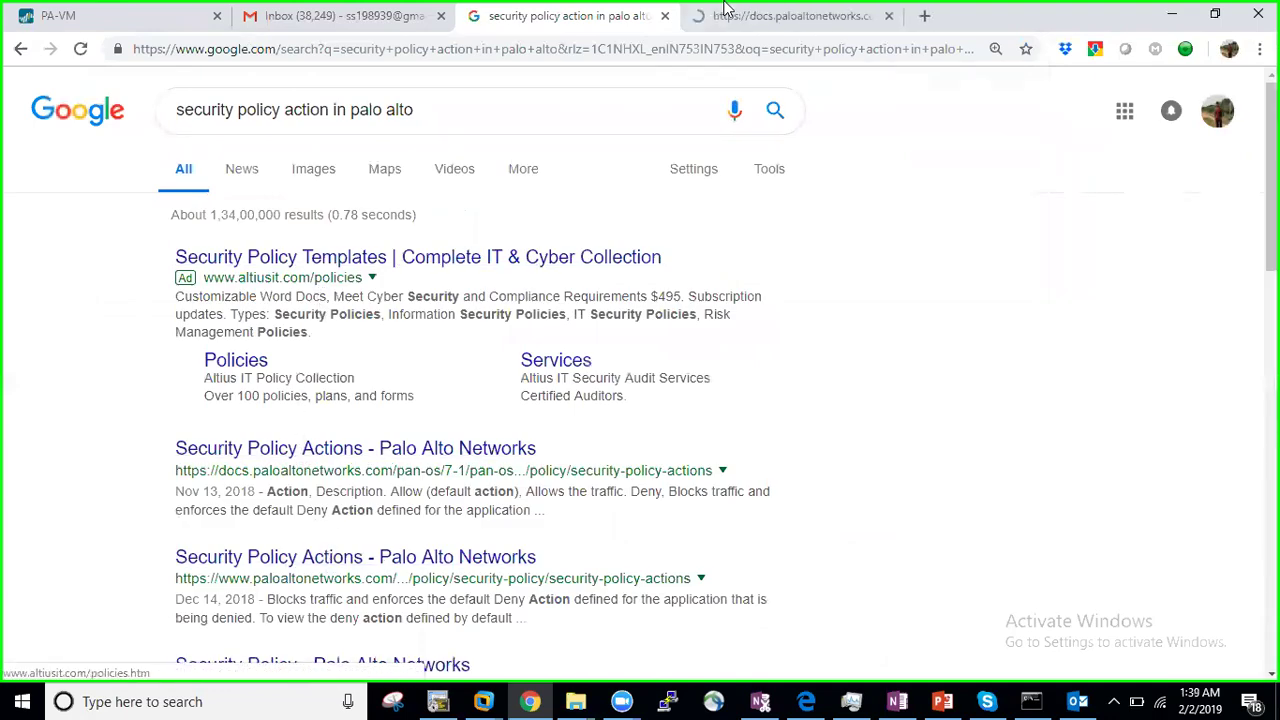
pyautogui.click(730, 20)
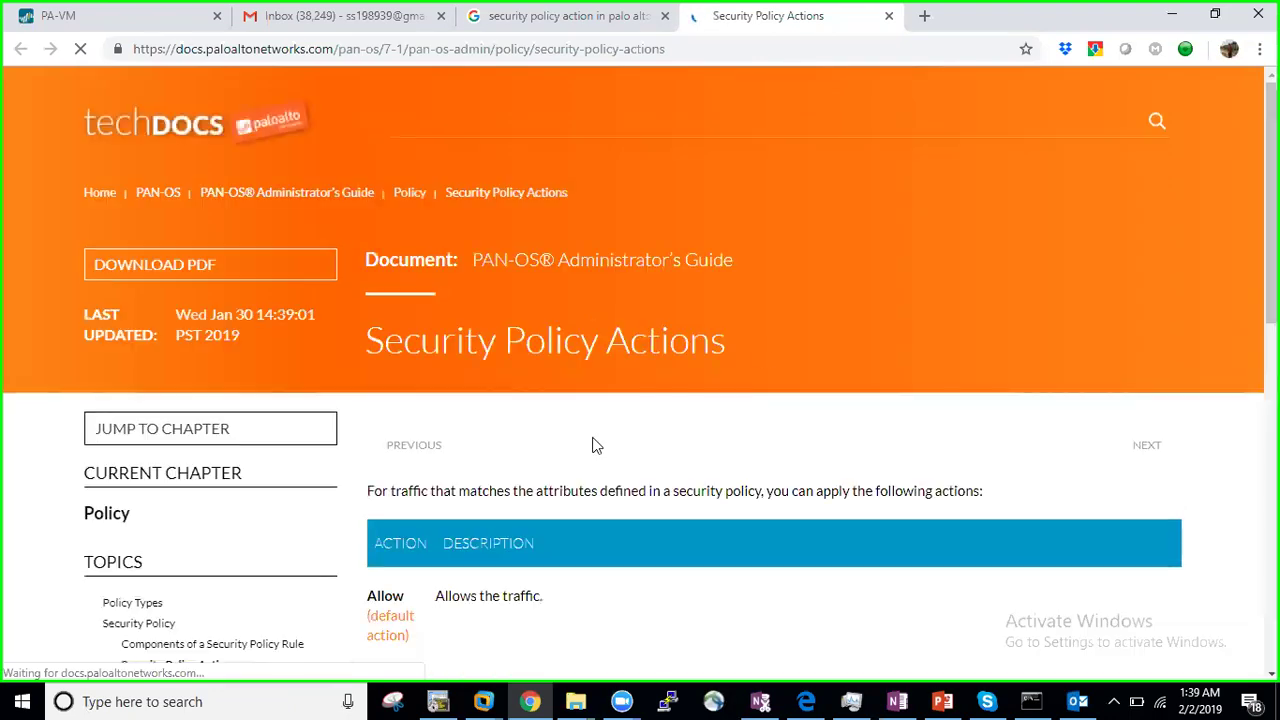
# Examine the Drop action's description, highlighting the text on sending an ICMP unreachable response to the client and the Send ICMP Unreachable option.
pyautogui.scroll(-4, 591, 329)
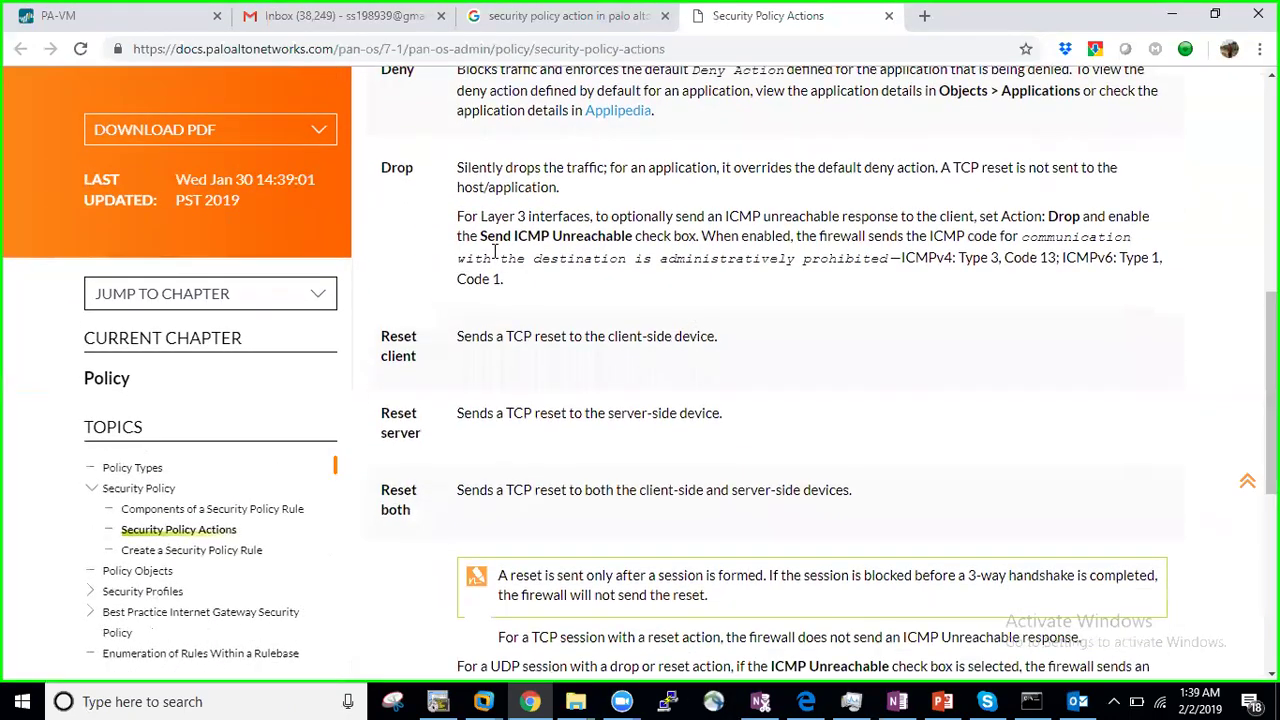
pyautogui.moveTo(488, 235); pyautogui.dragTo(696, 238)
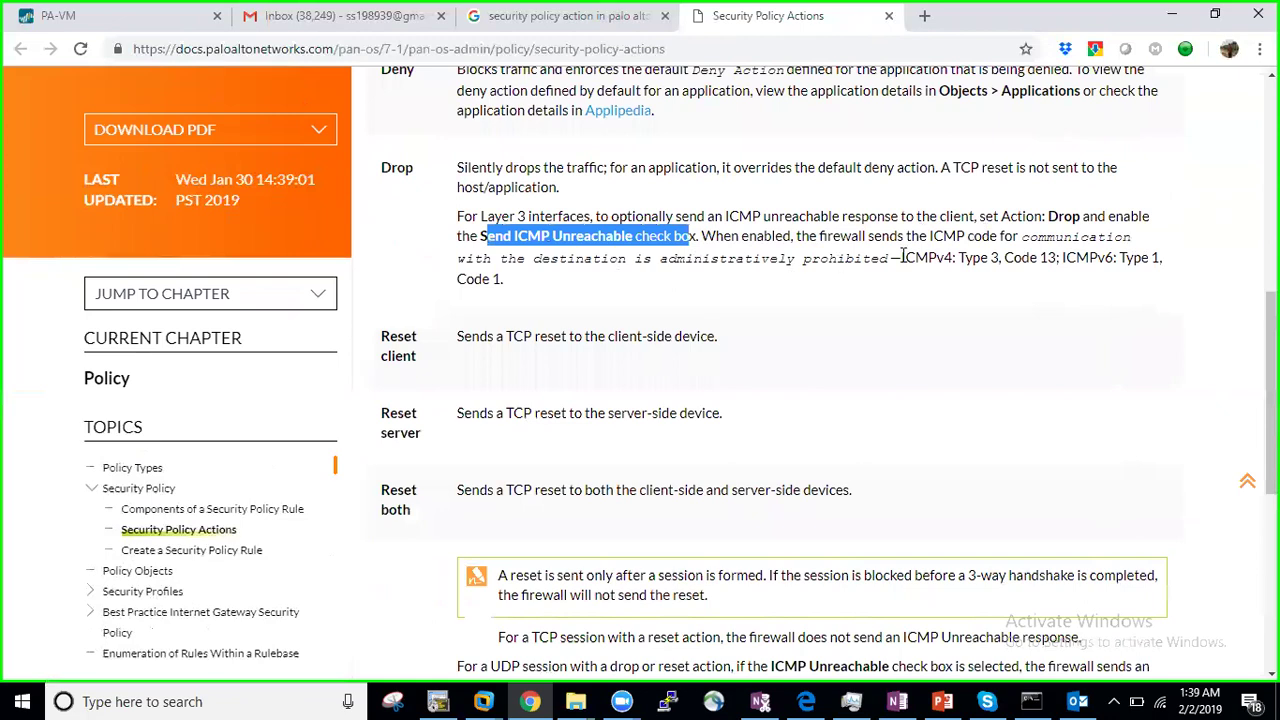
pyautogui.moveTo(578, 215); pyautogui.dragTo(962, 222)
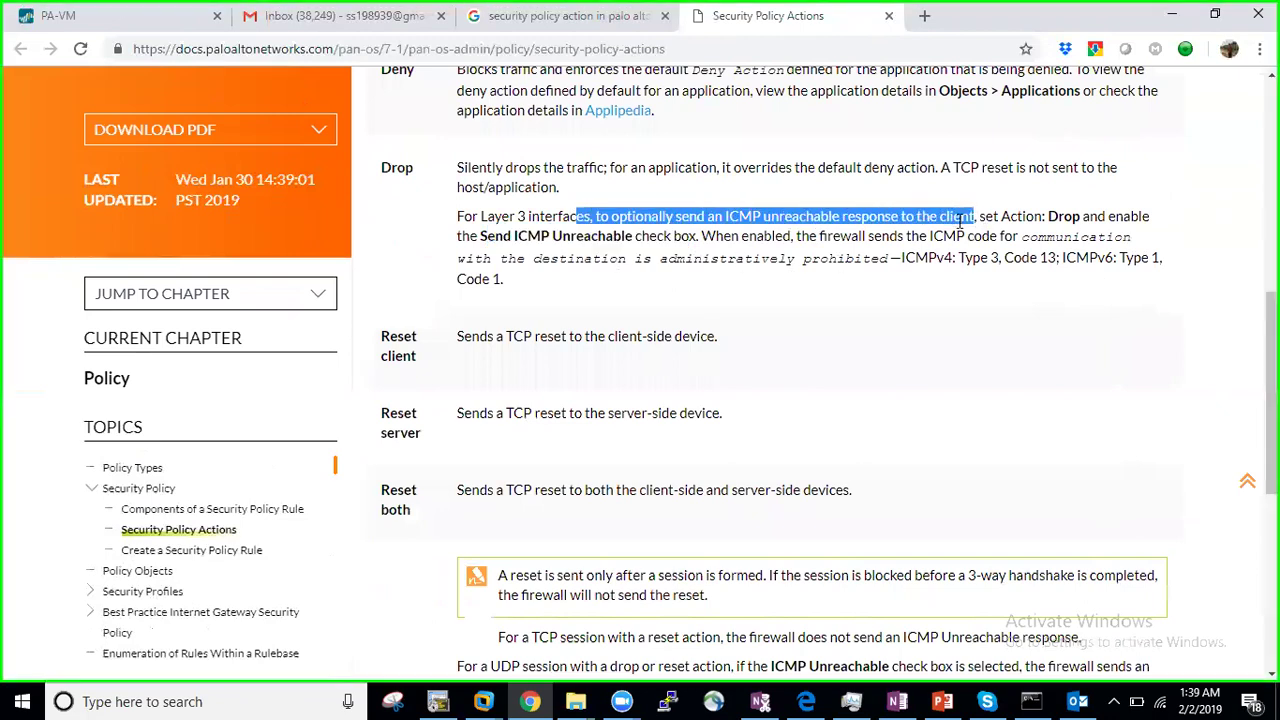
pyautogui.click(640, 230)
pyautogui.moveTo(680, 217); pyautogui.dragTo(884, 205)
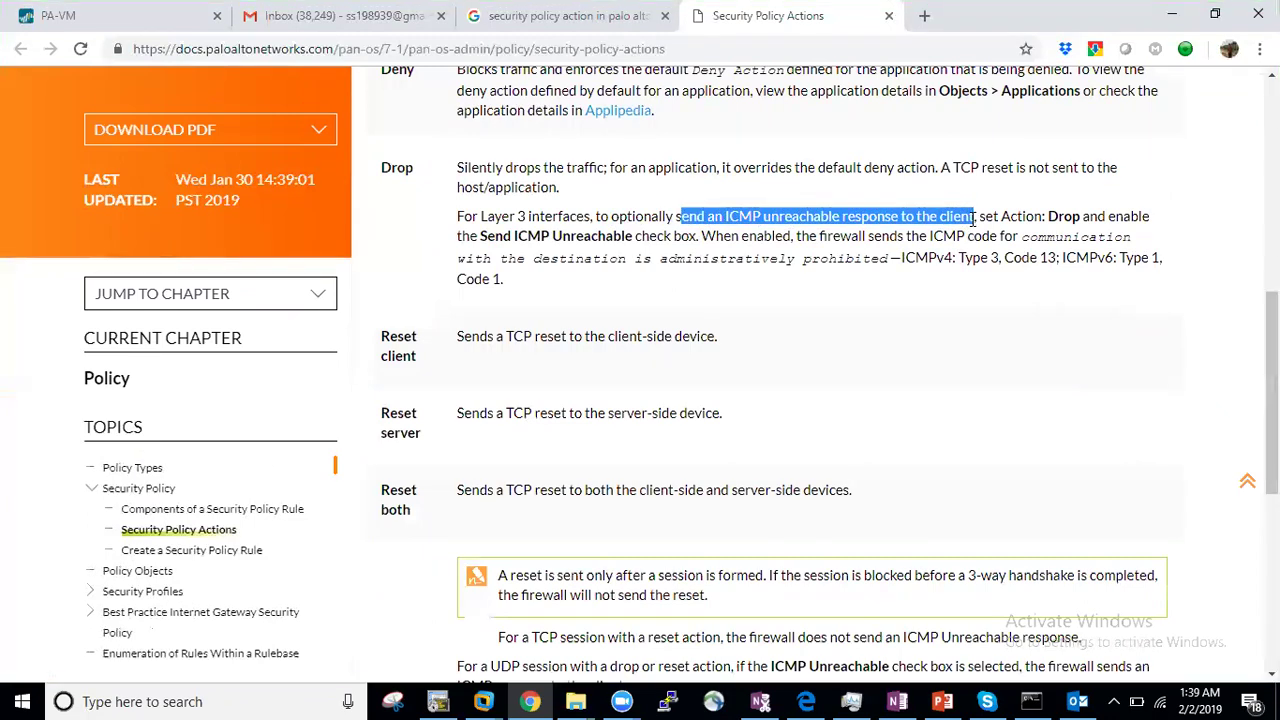
pyautogui.click(973, 218)
pyautogui.moveTo(973, 218); pyautogui.dragTo(717, 215)
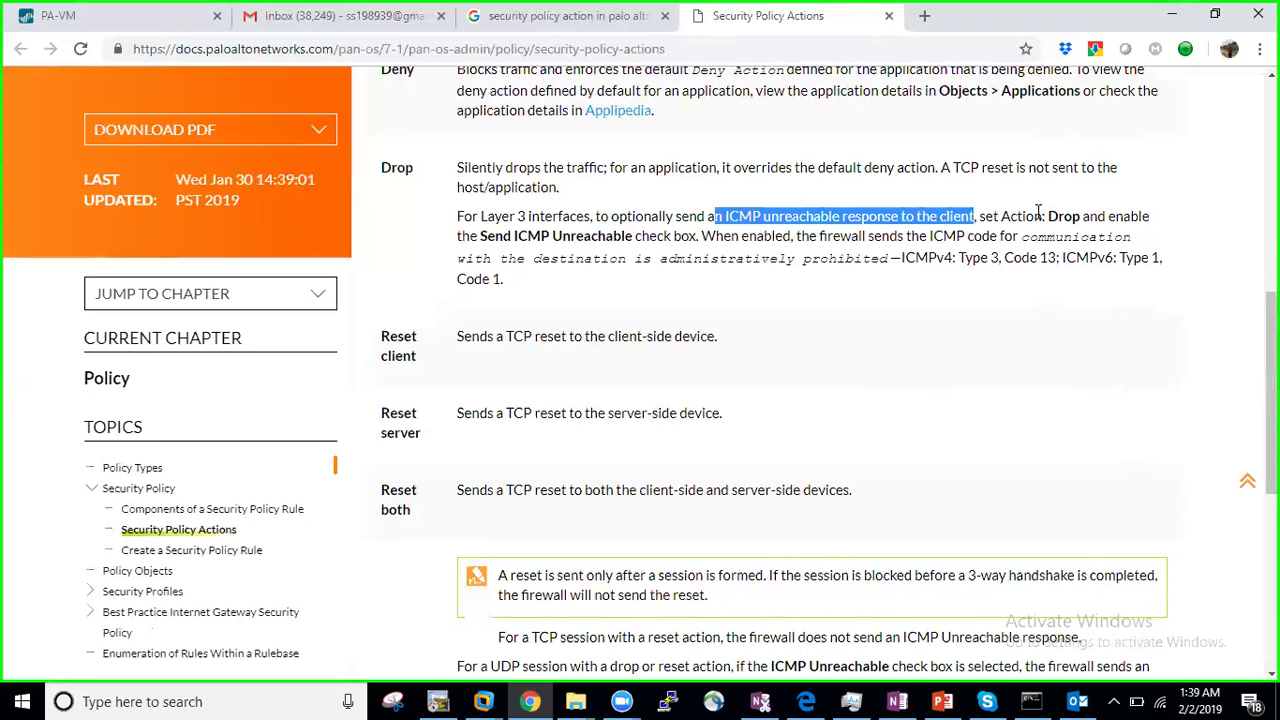
pyautogui.moveTo(1036, 216); pyautogui.dragTo(1153, 216)
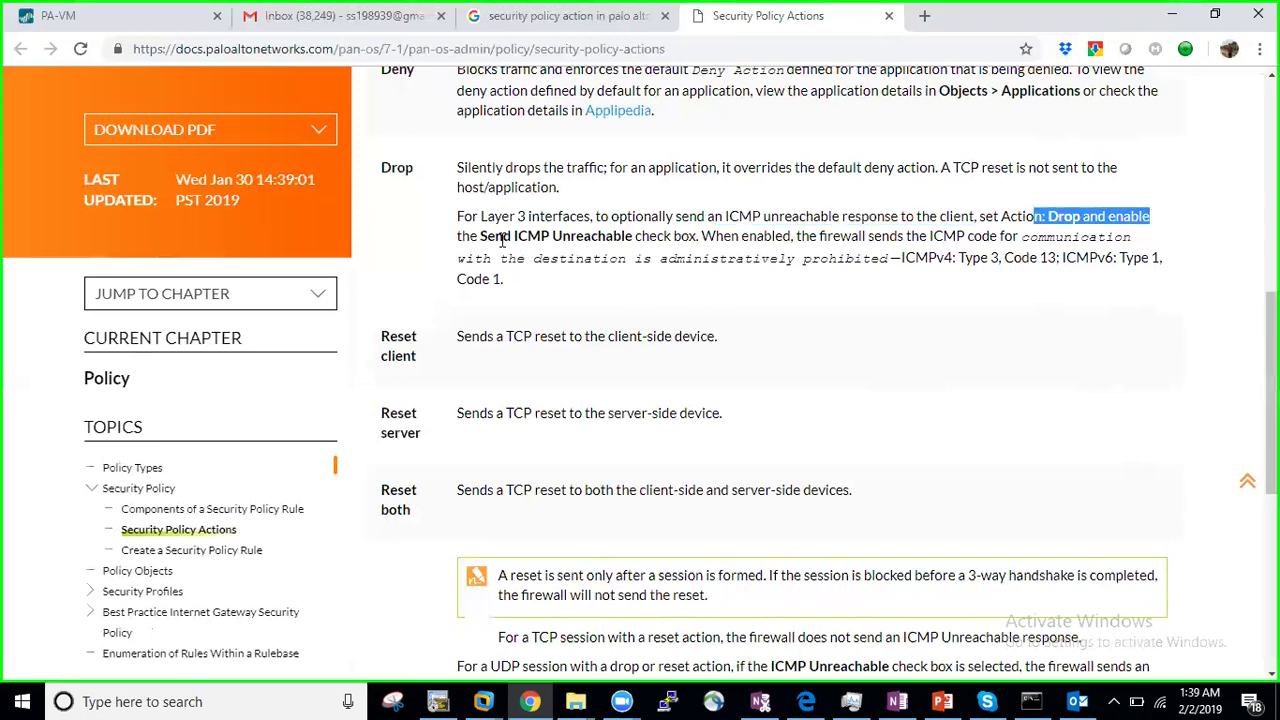
pyautogui.moveTo(485, 236); pyautogui.dragTo(642, 236)
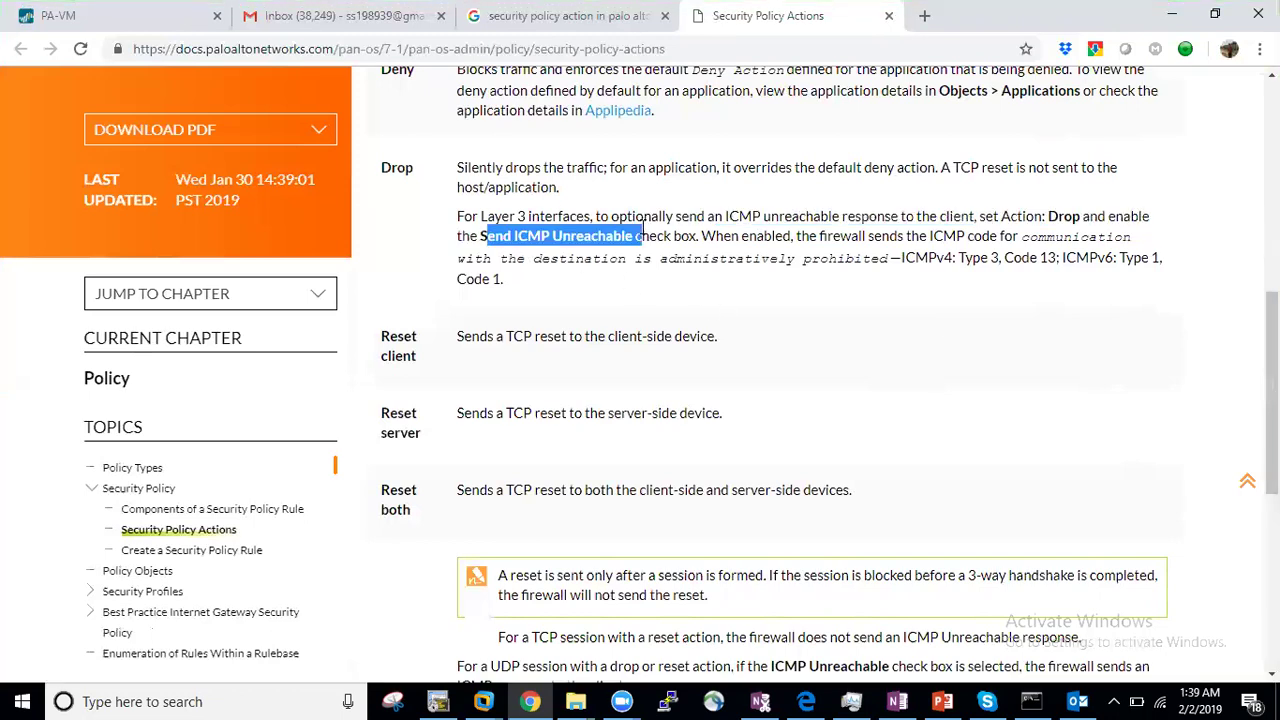
pyautogui.click(726, 444)
# Close the firewall's commit status and start a new Wireshark capture in the WIN-7 virtual machine.
pyautogui.click(55, 15)
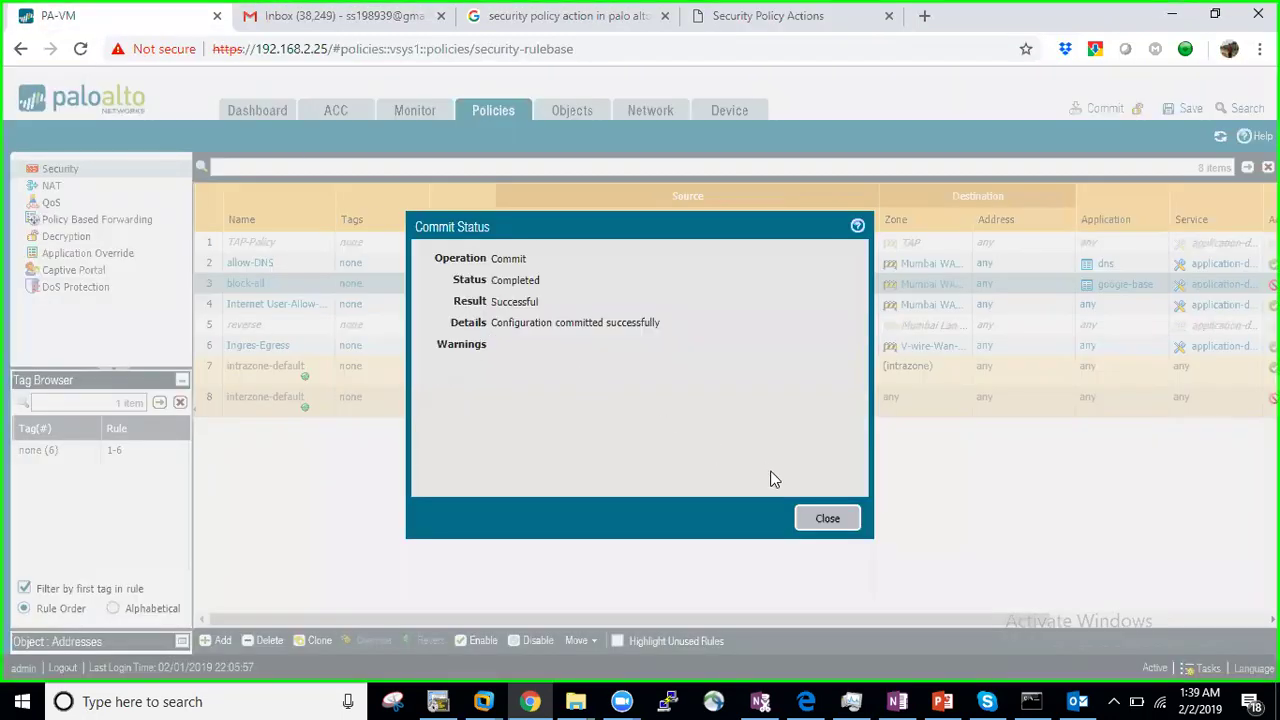
pyautogui.click(826, 516)
pyautogui.moveTo(484, 702)
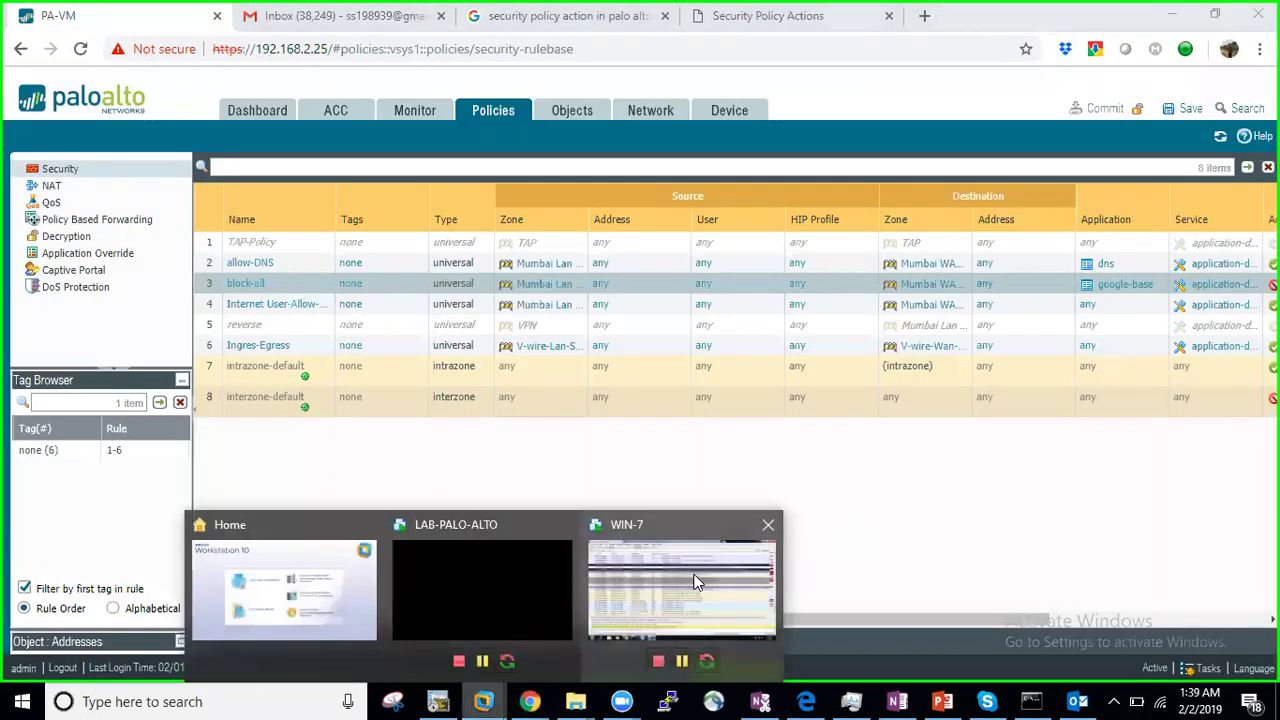
pyautogui.click(700, 583)
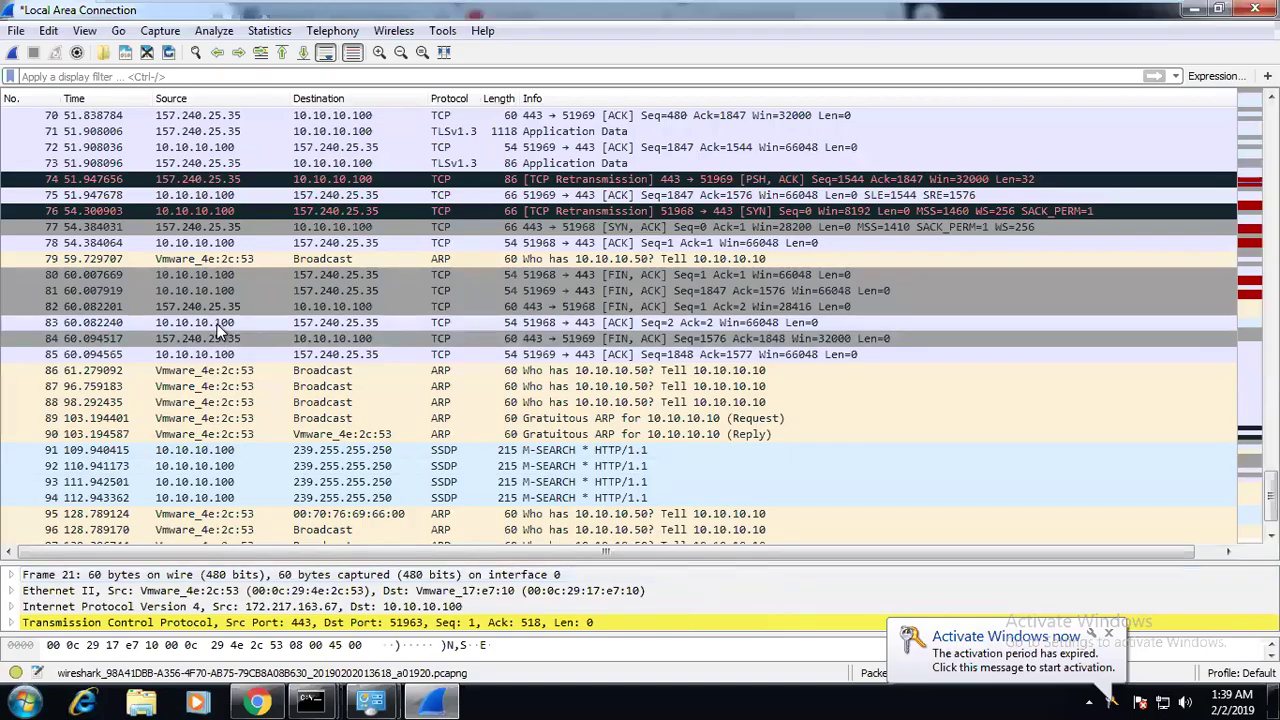
pyautogui.click(11, 53)
pyautogui.click(668, 371)
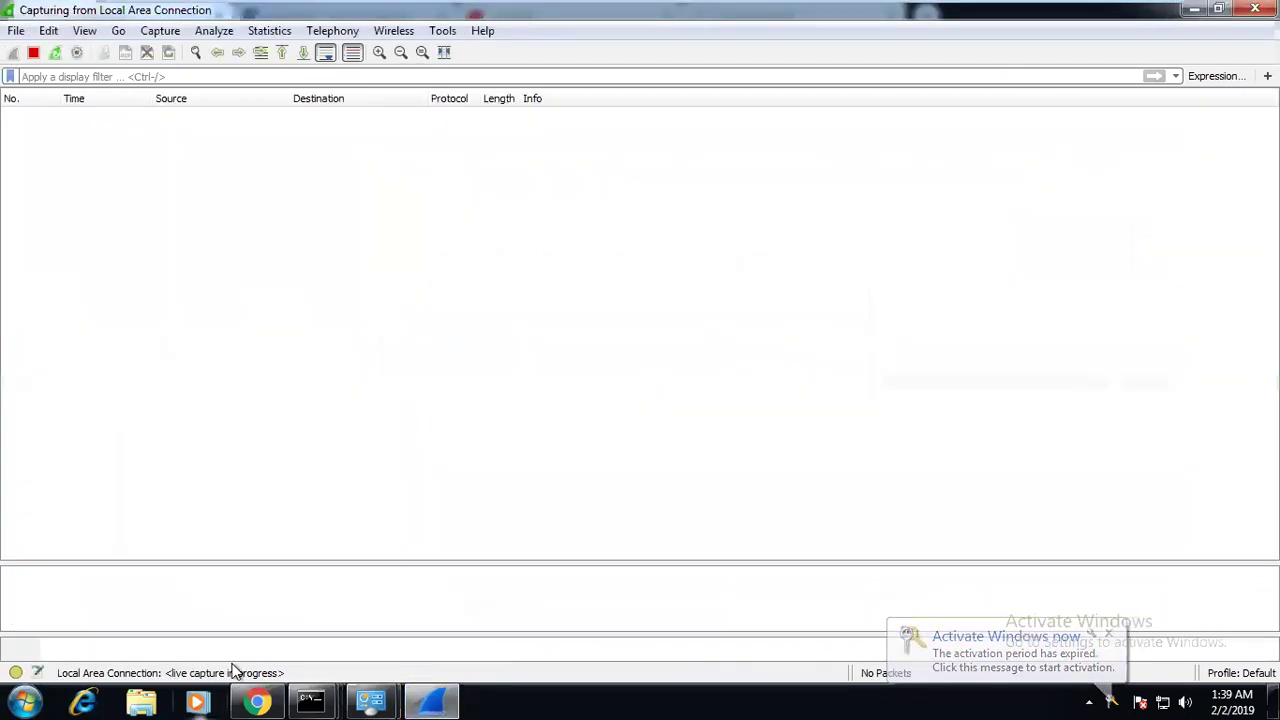
pyautogui.click(257, 700)
pyautogui.click(83, 53)
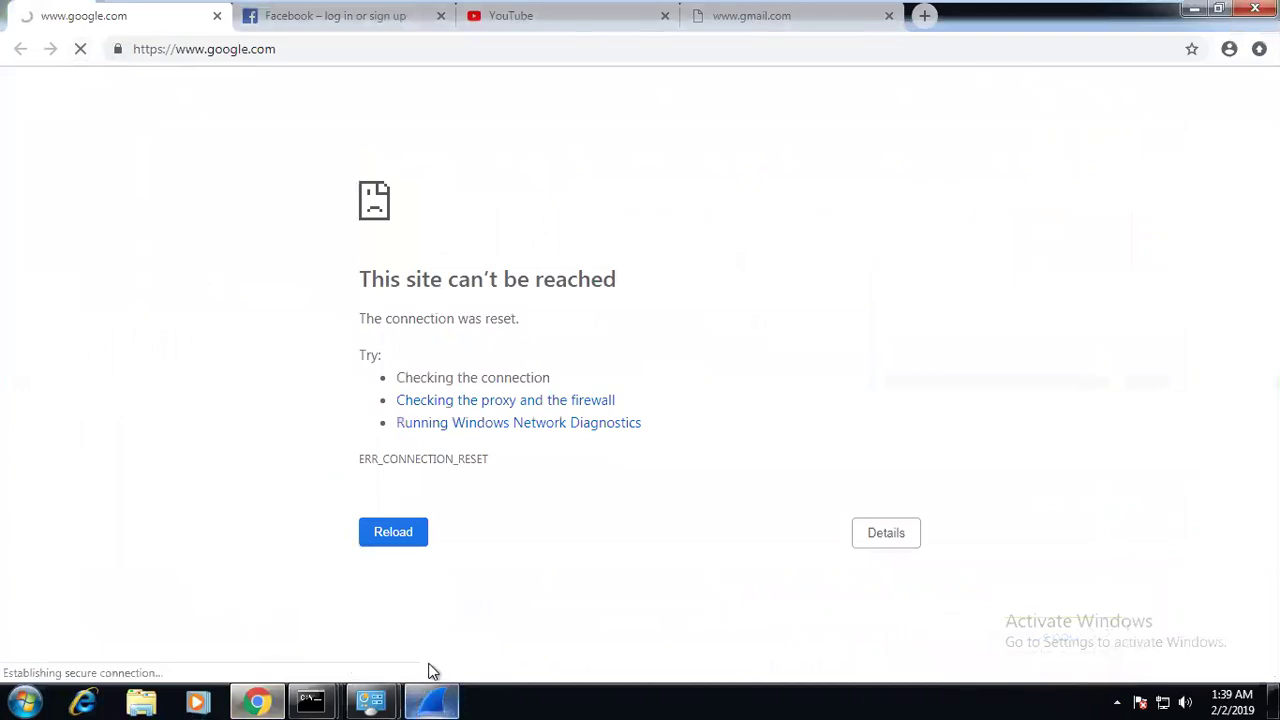
pyautogui.click(431, 700)
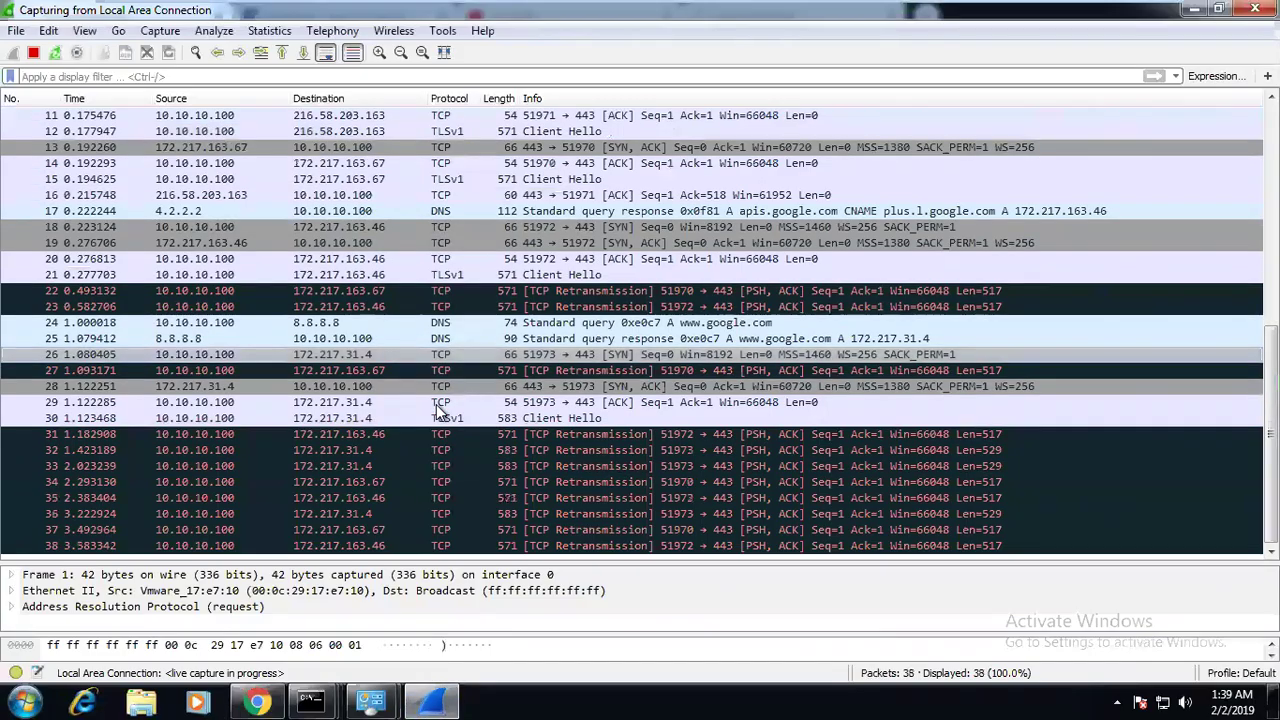